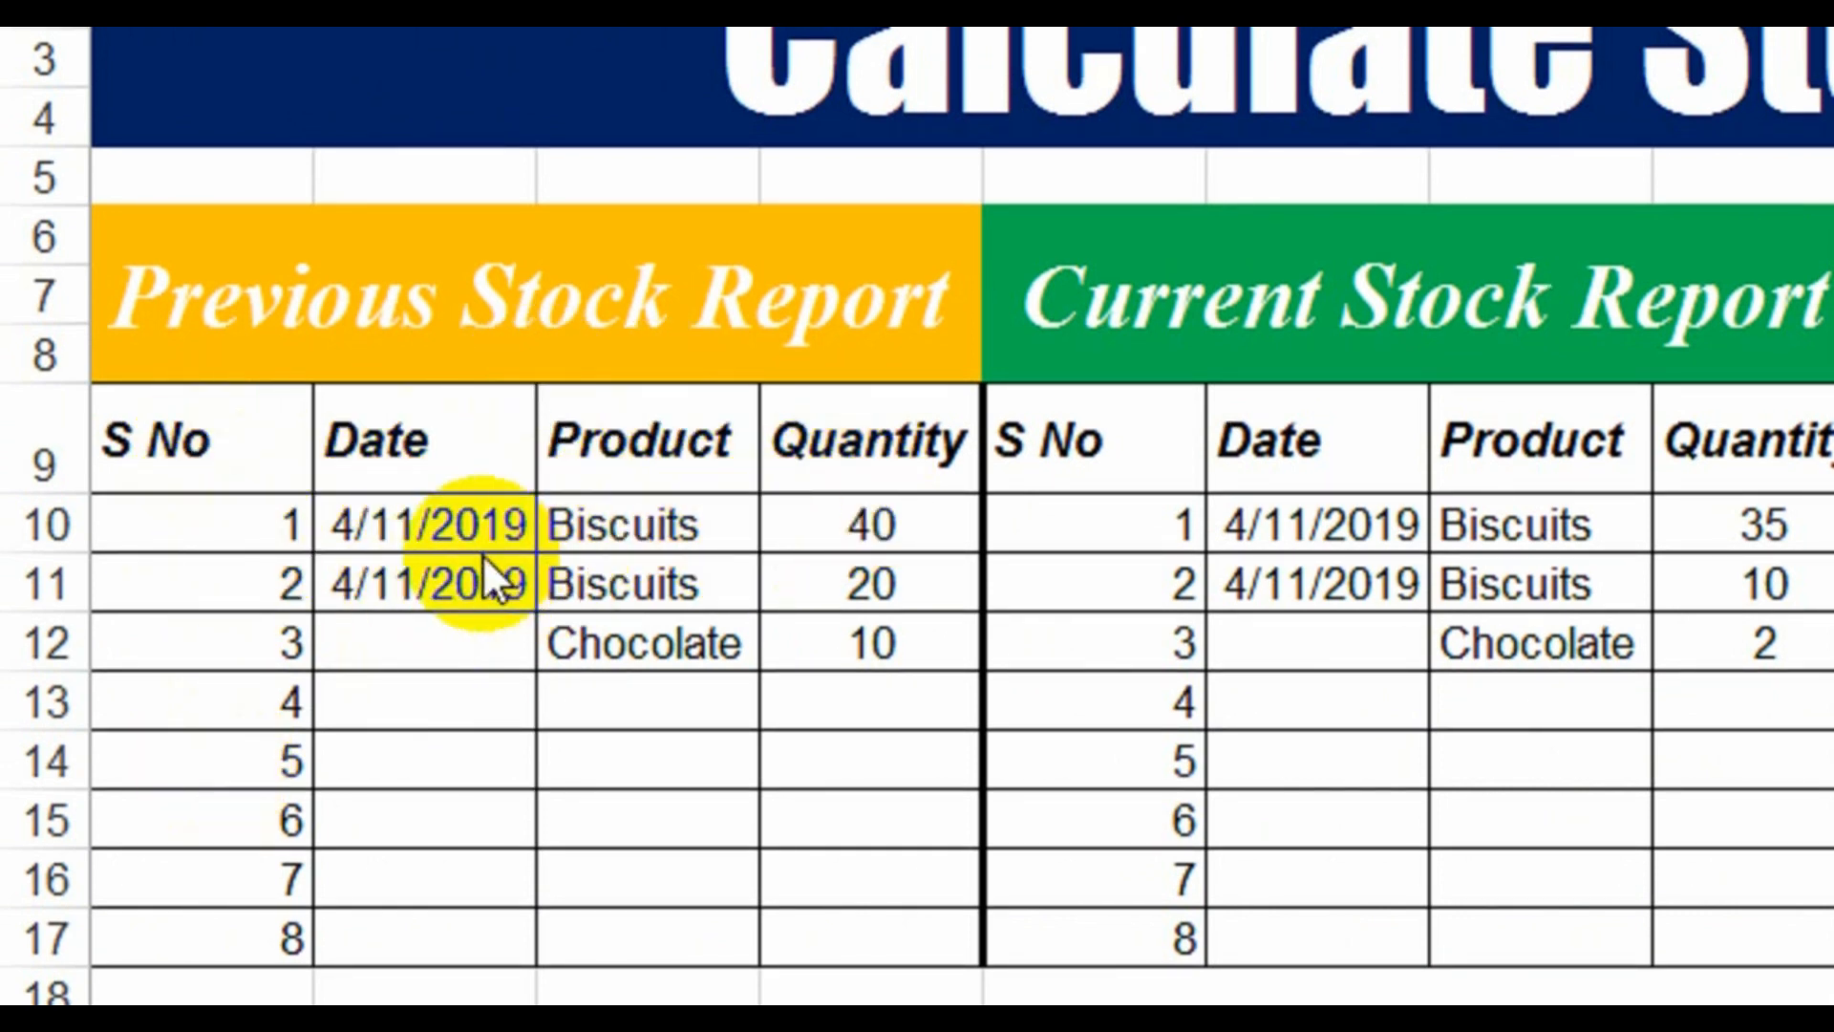
Step: Clear the product and quantity of serial number 2 in the Previous Stock Report
click(409, 523)
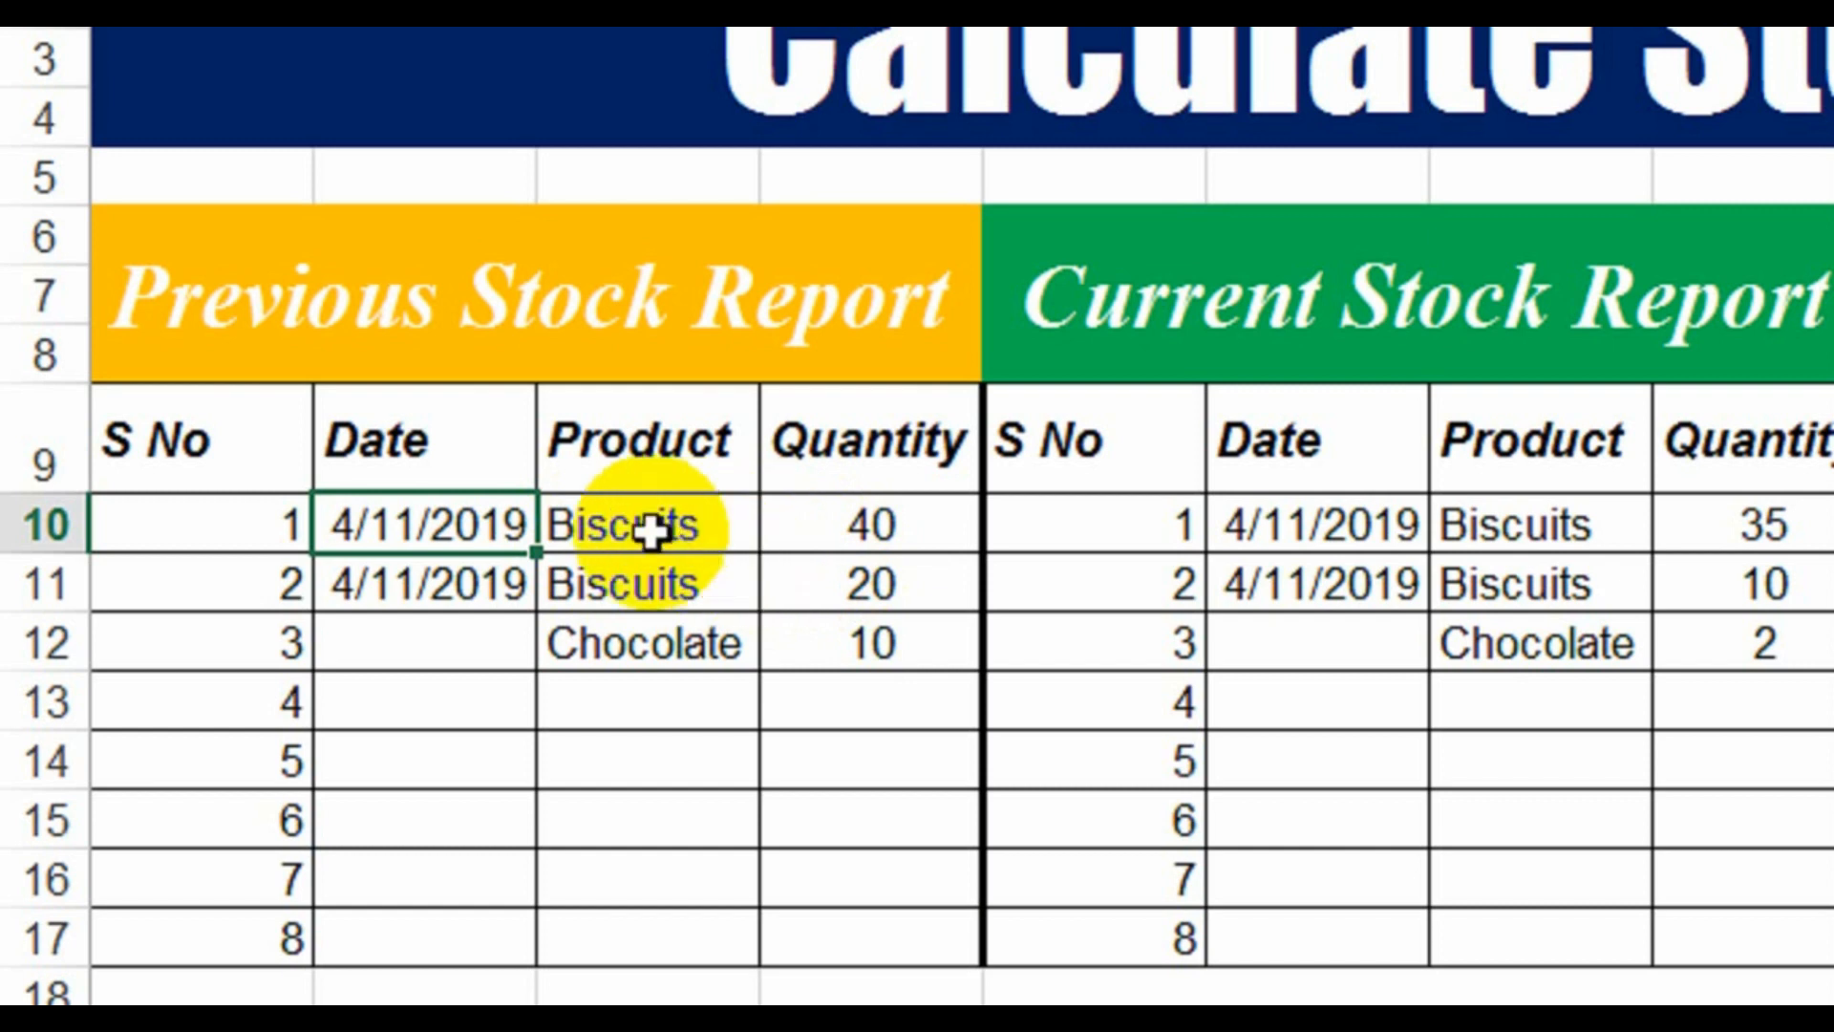
click(607, 590)
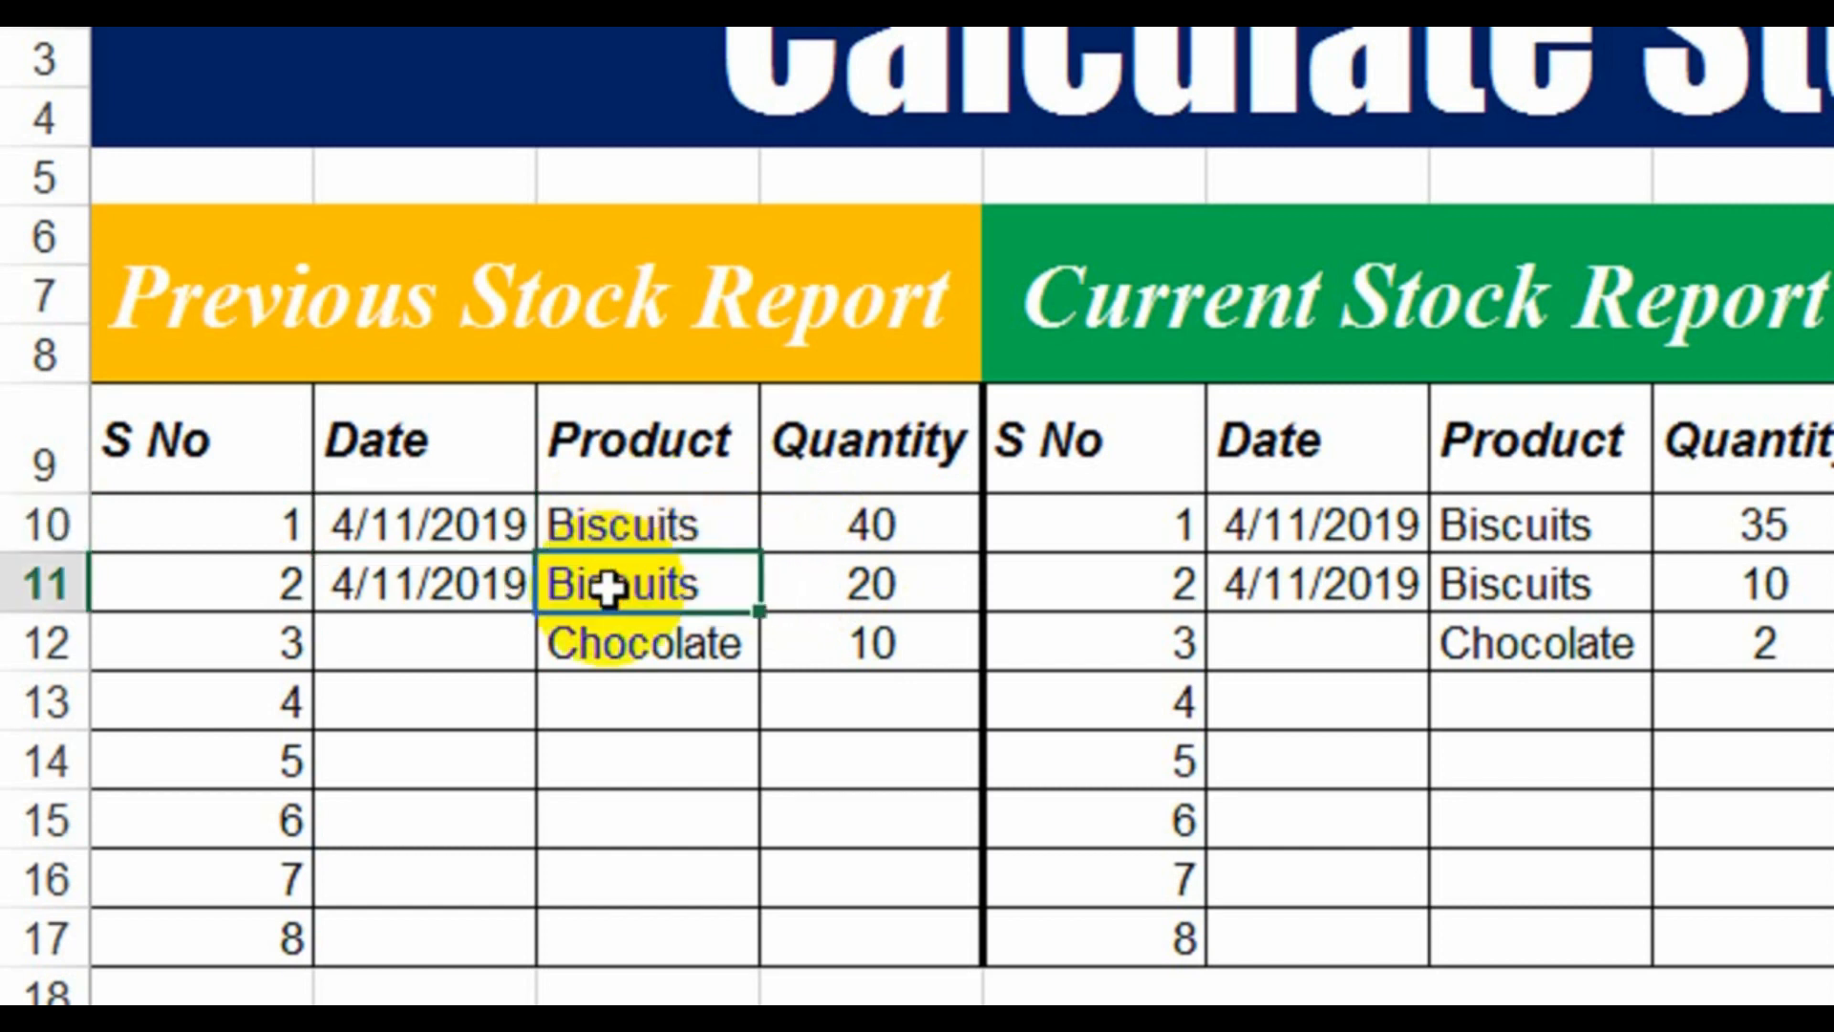
key(Delete)
key(Right)
key(Delete)
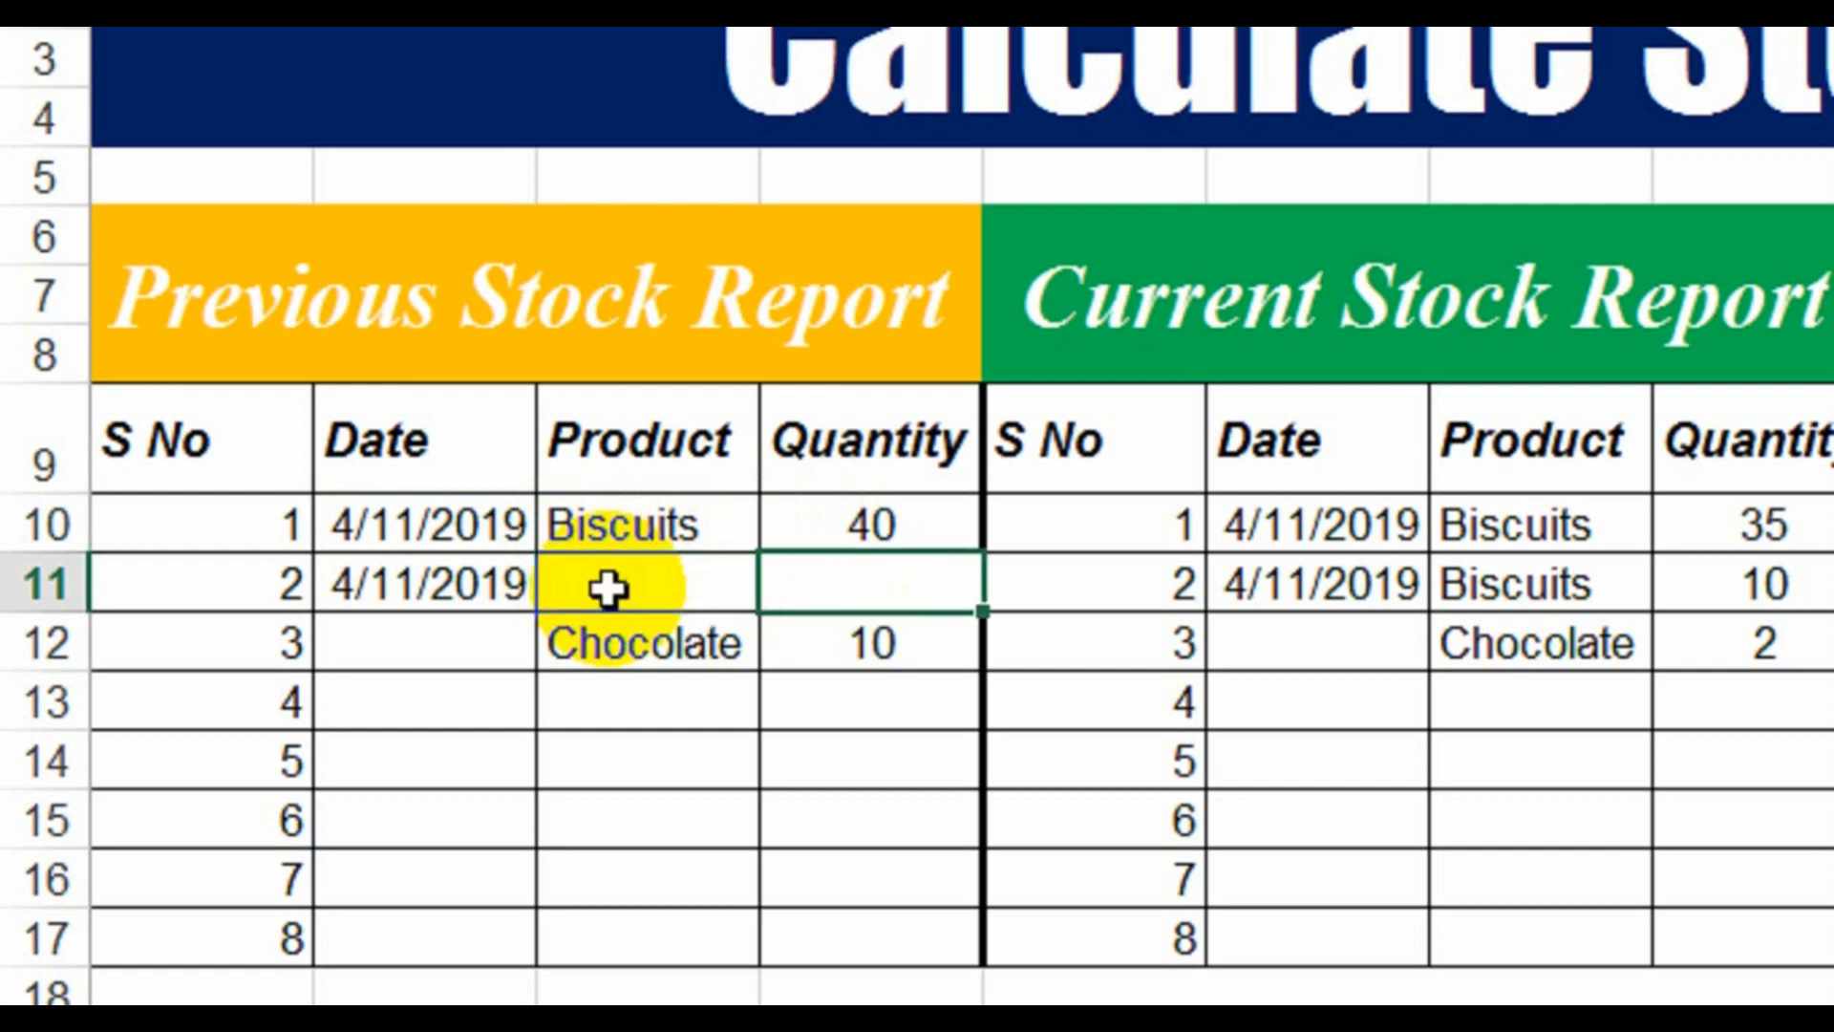
Step: Clear the product and quantity of serial number 2 in the Current Stock Report
key(Right)
key(Right)
key(Right)
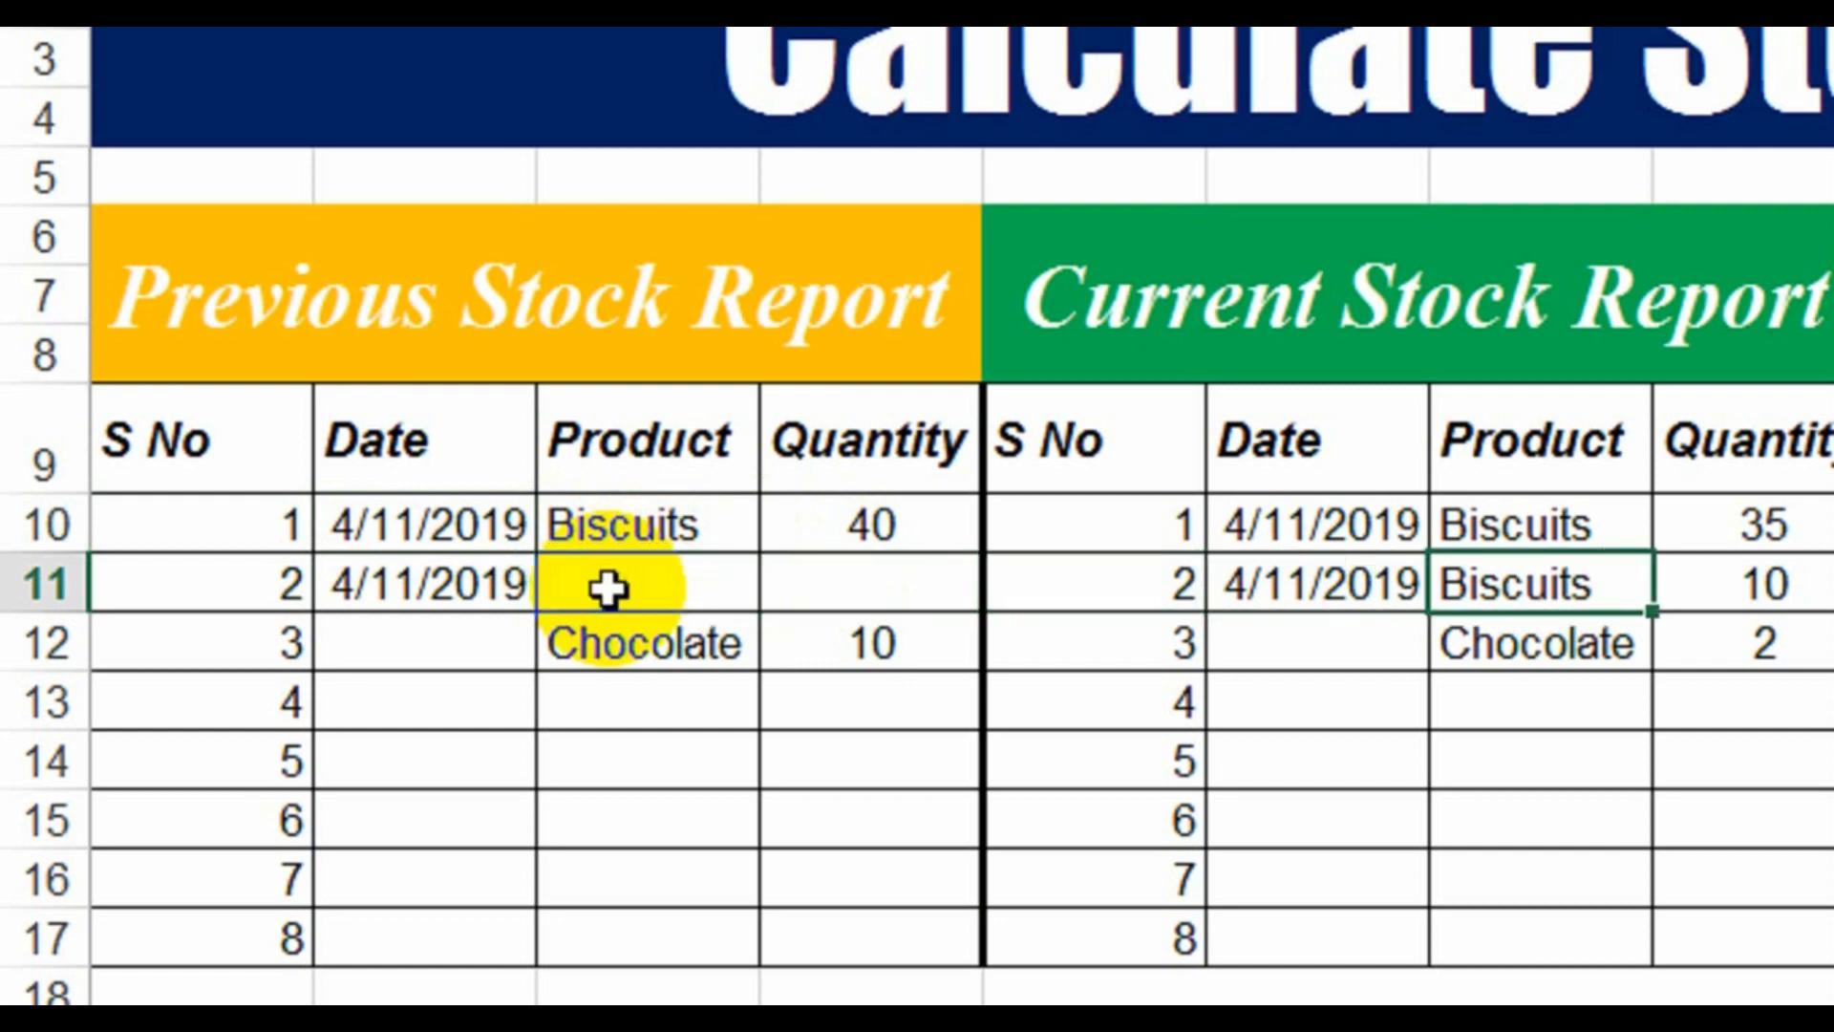
key(Delete)
key(Right)
key(Delete)
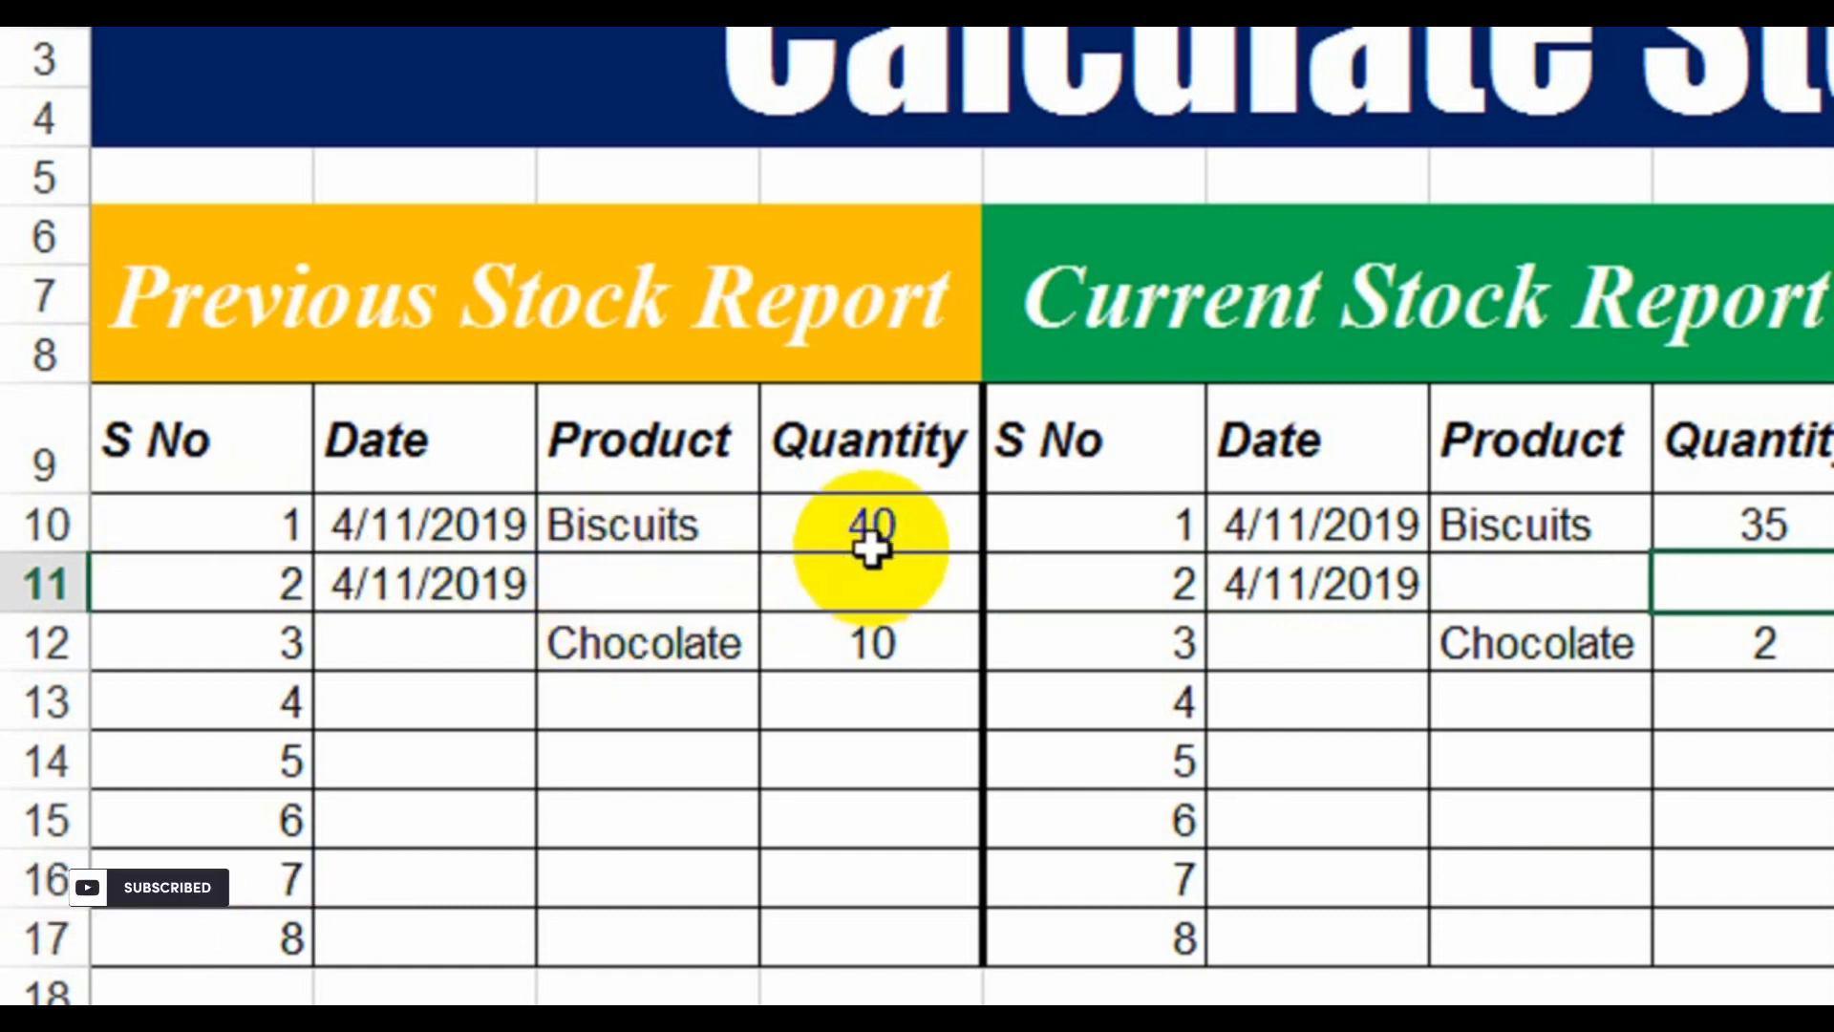
Step: Choose Biscuits as the product for serial number 2 in the Previous Stock Report and set its quantity to 30
click(921, 550)
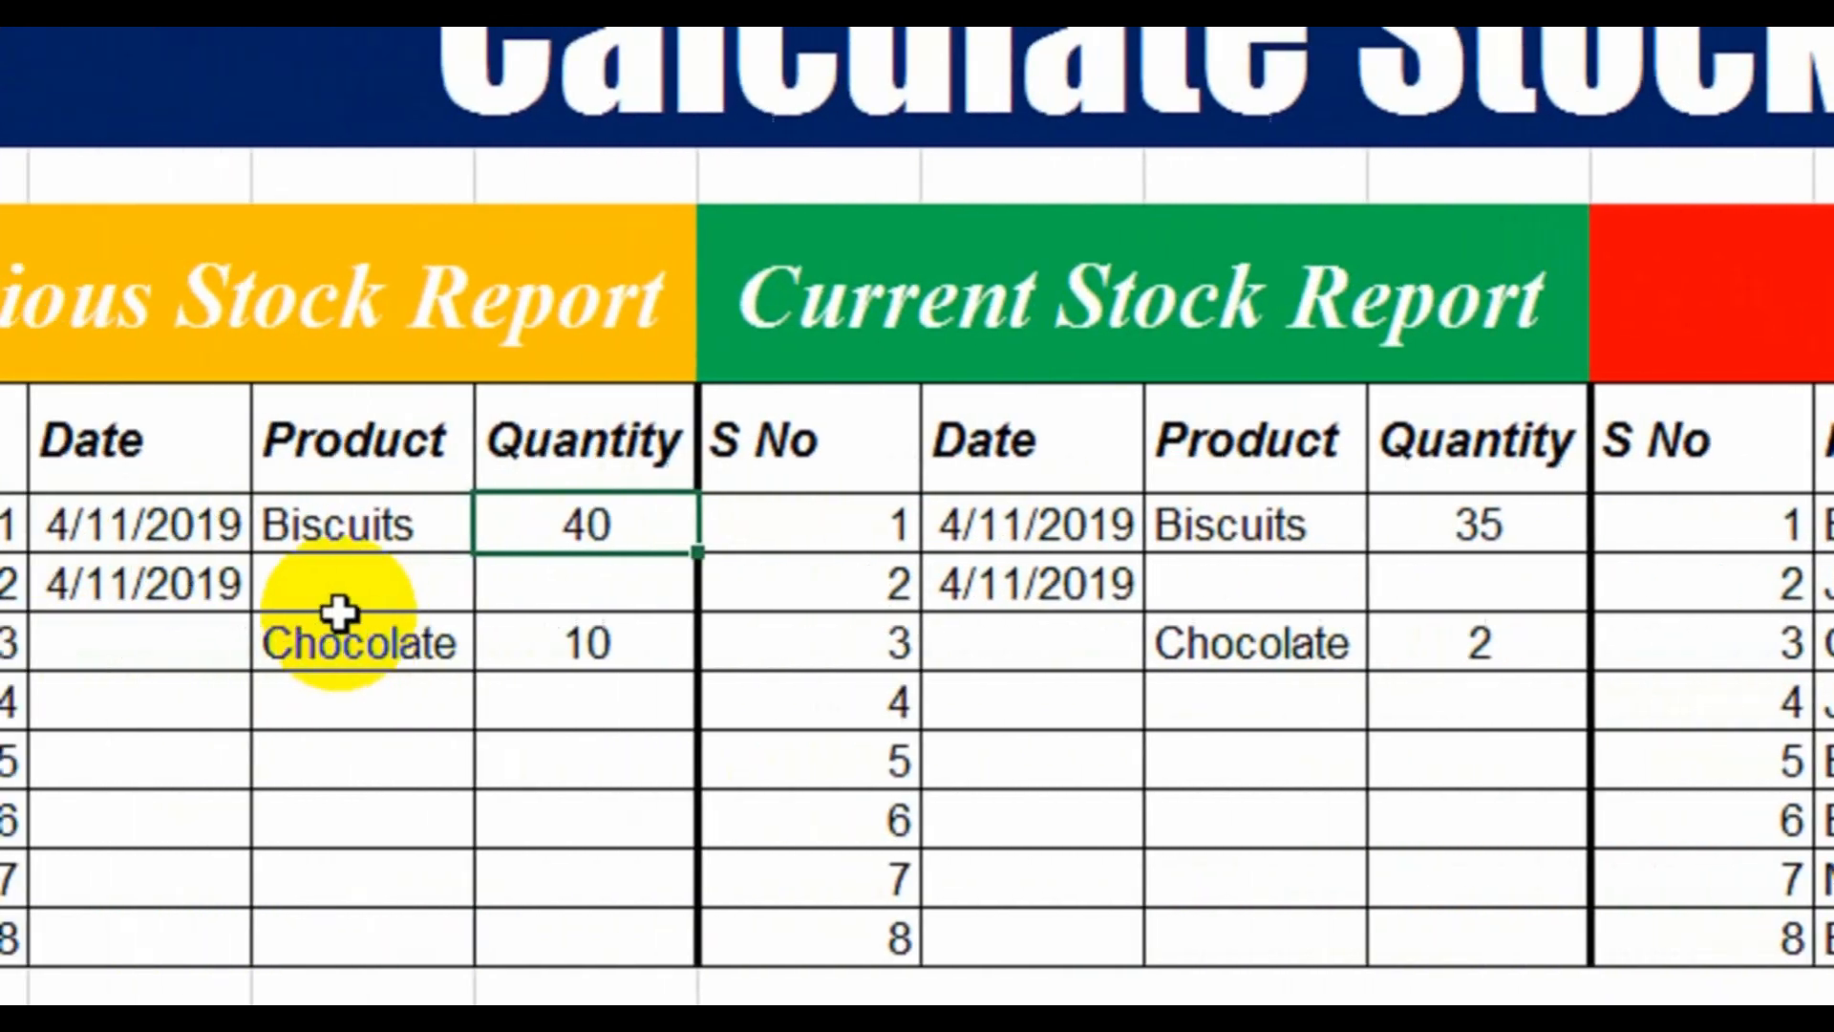
click(329, 600)
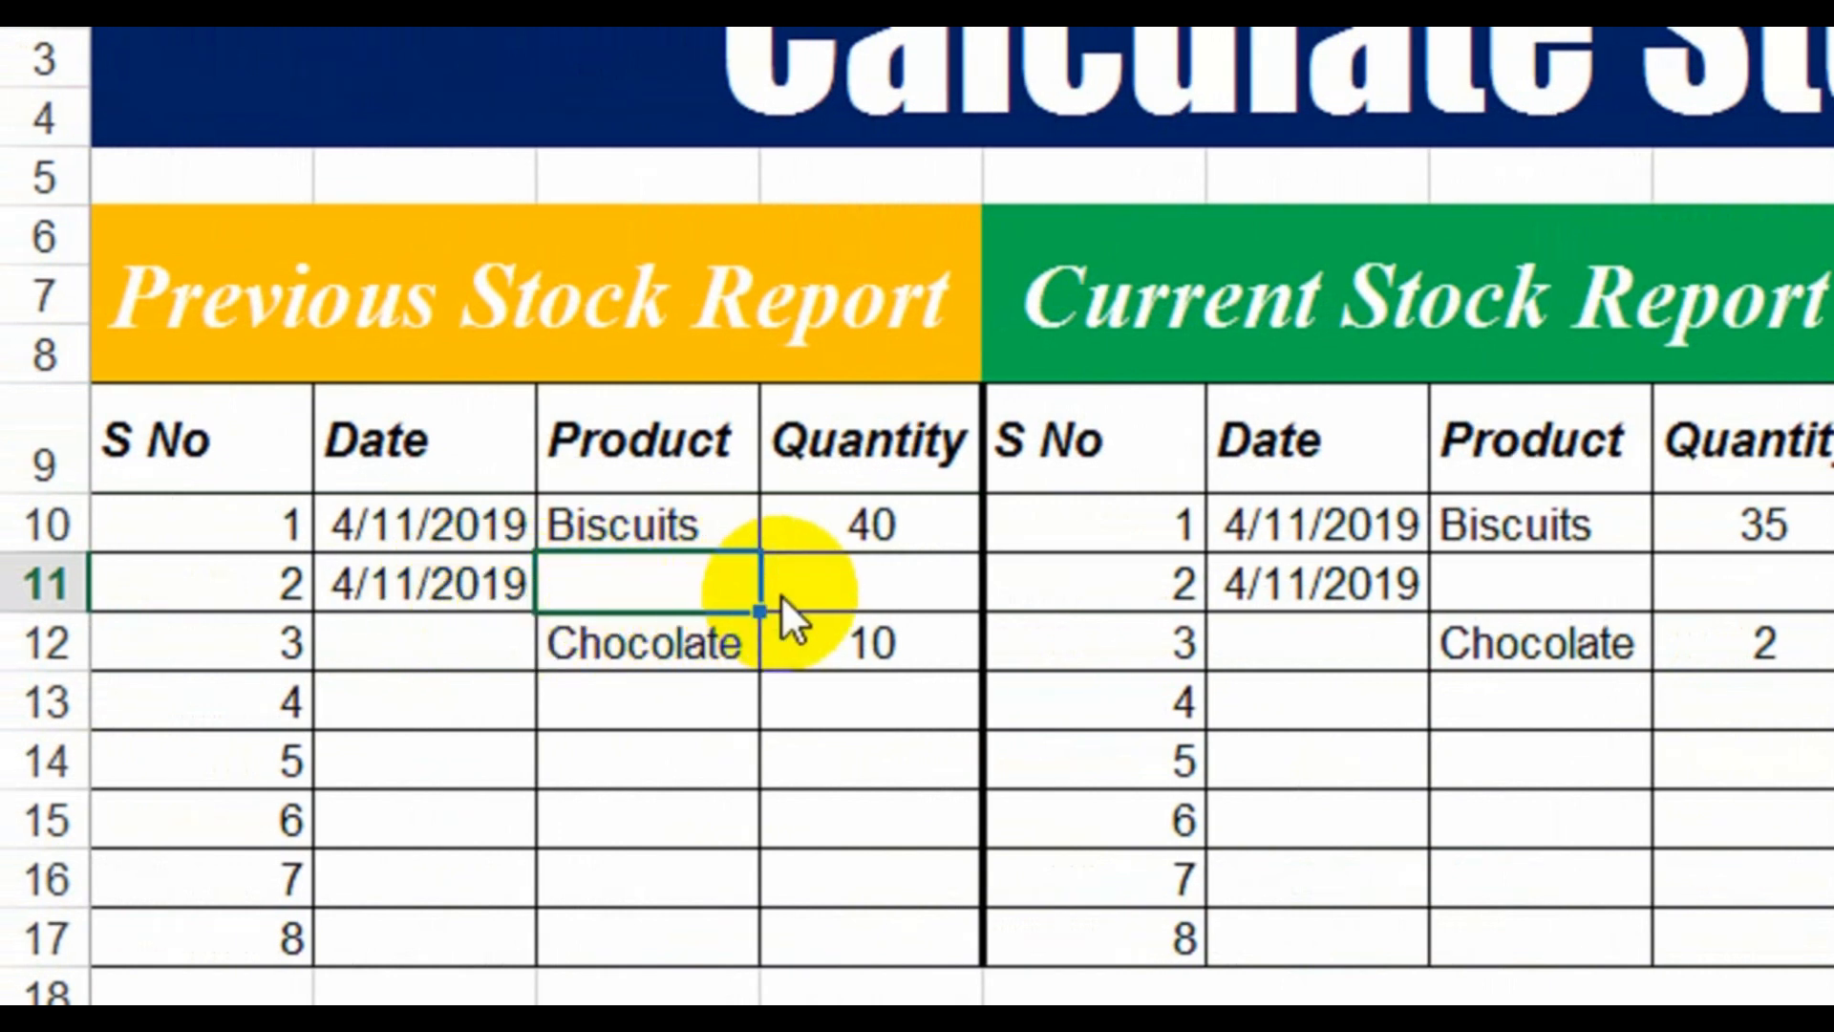
click(781, 594)
click(736, 634)
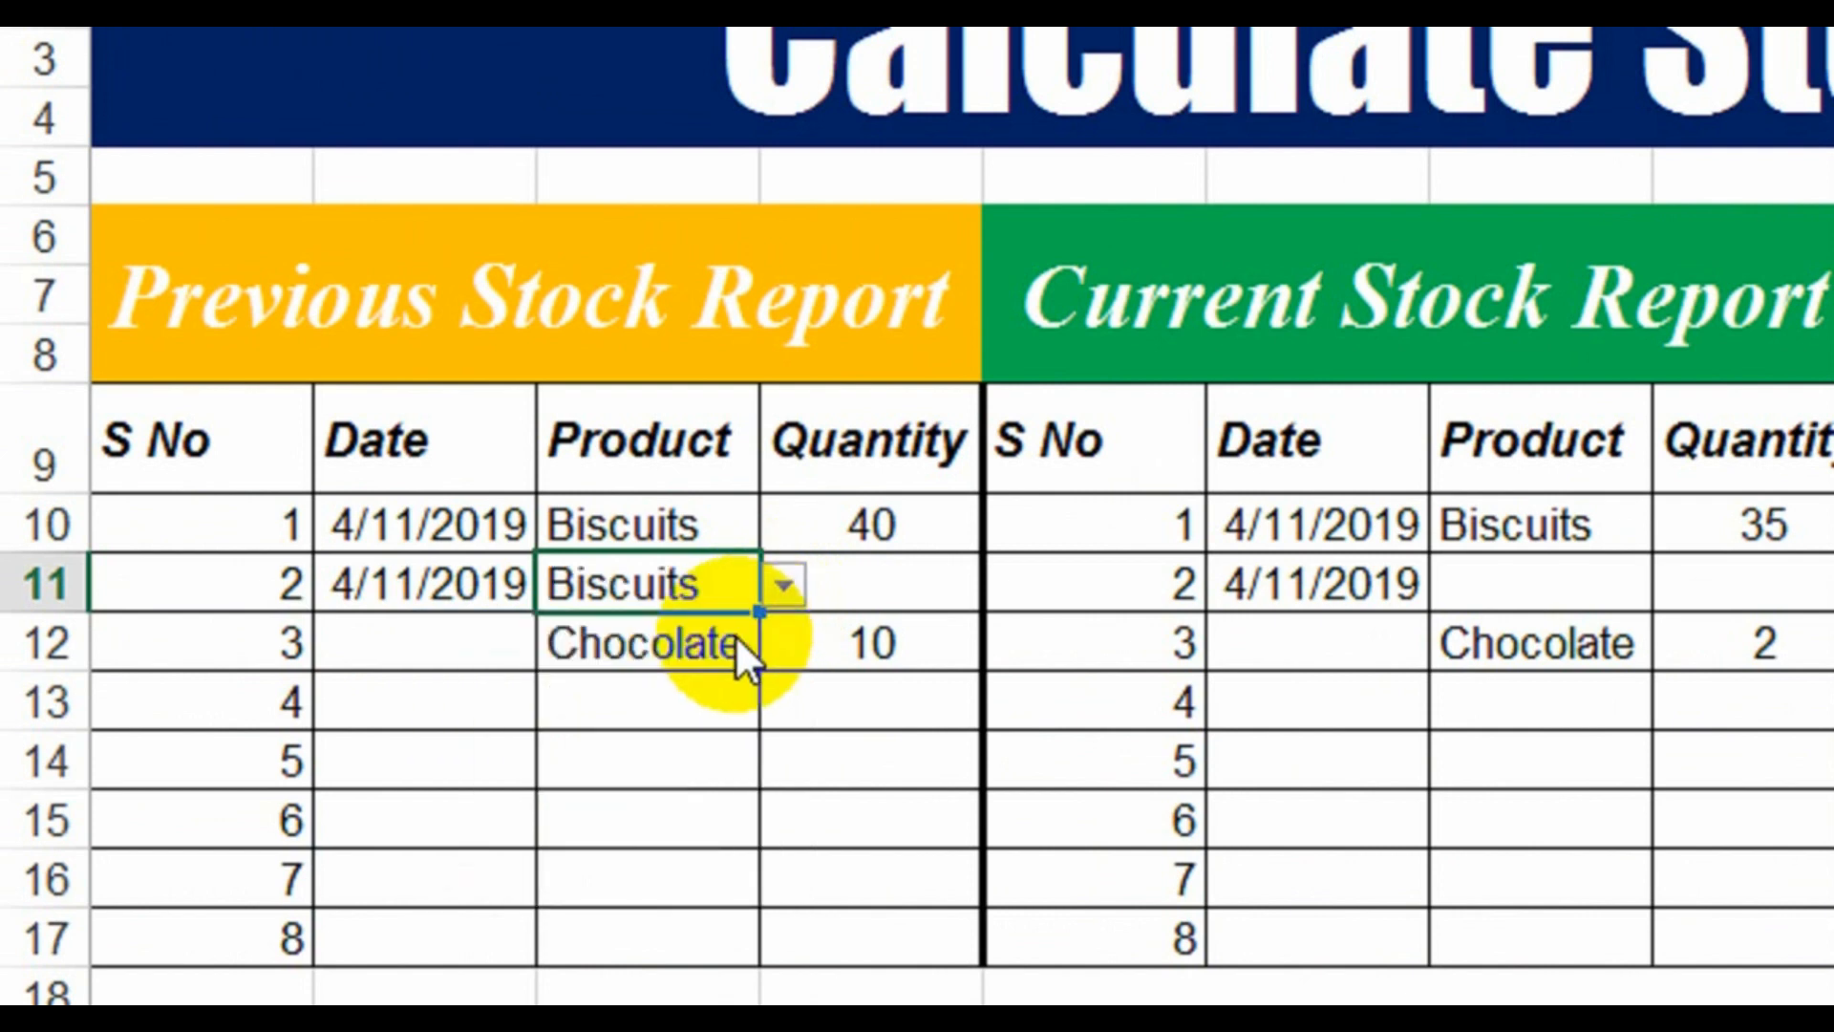
click(864, 599)
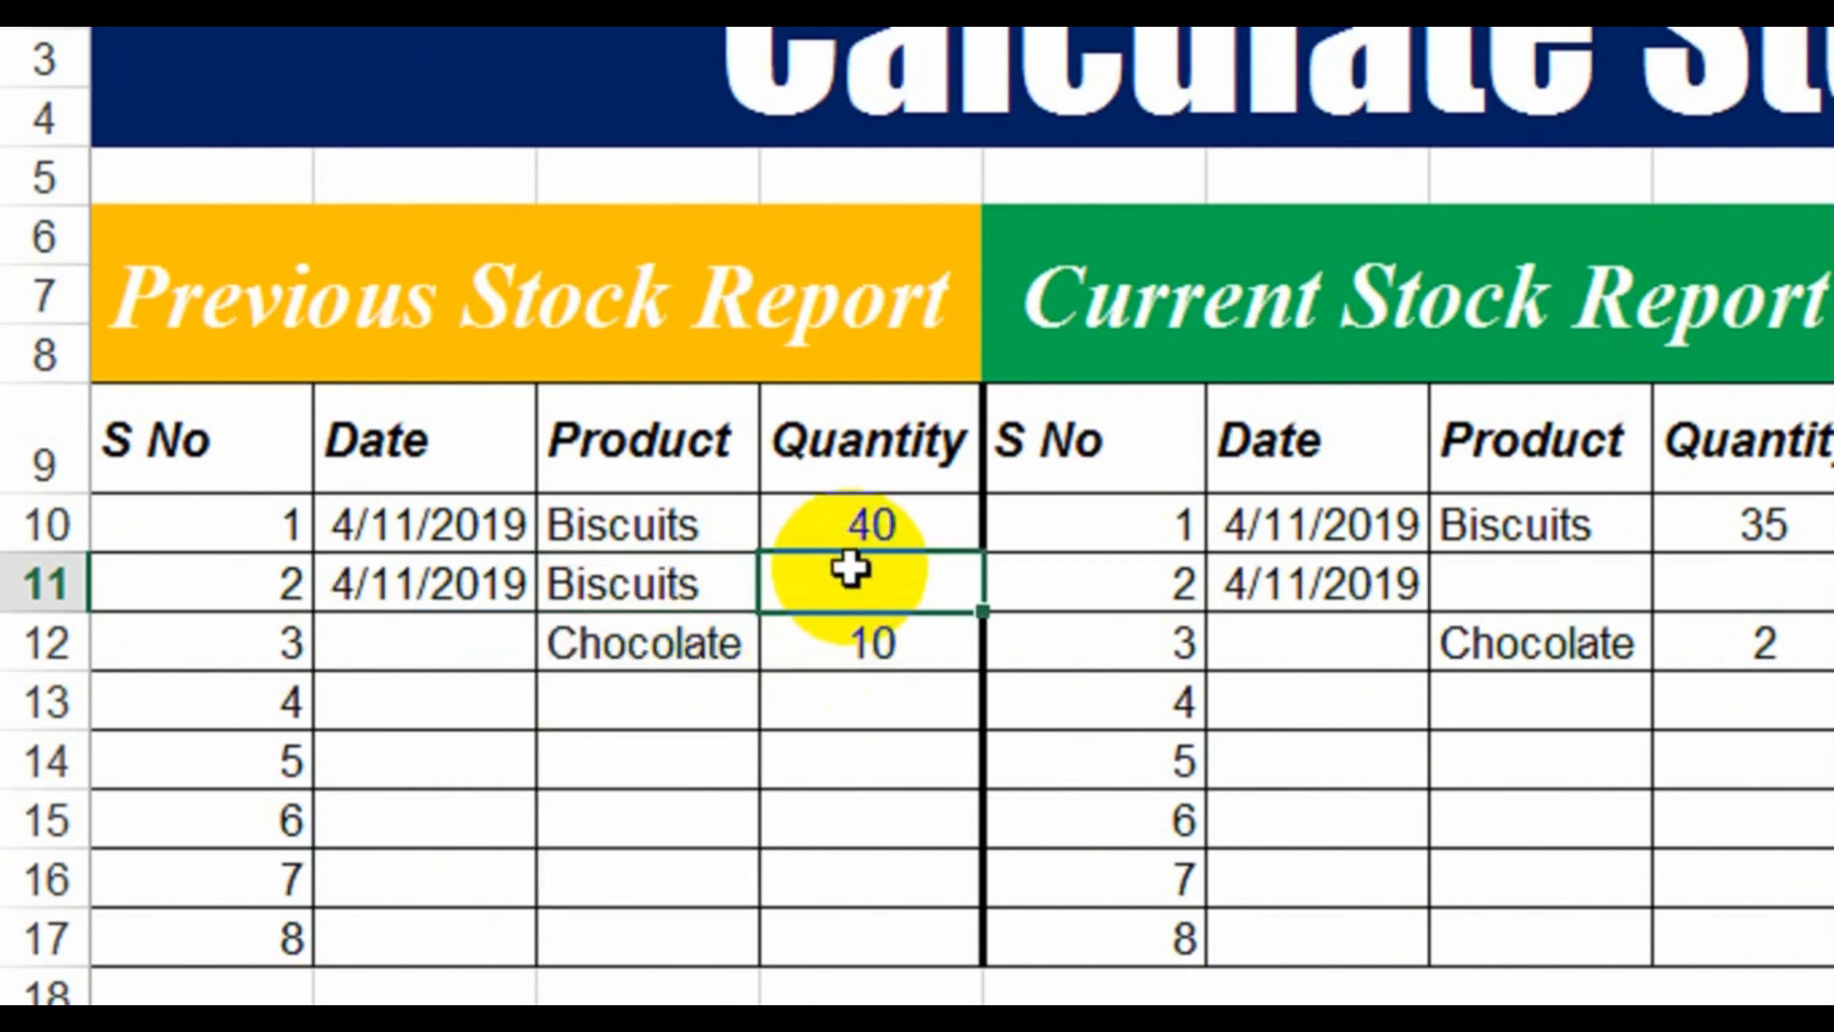
text(30)
key(Return)
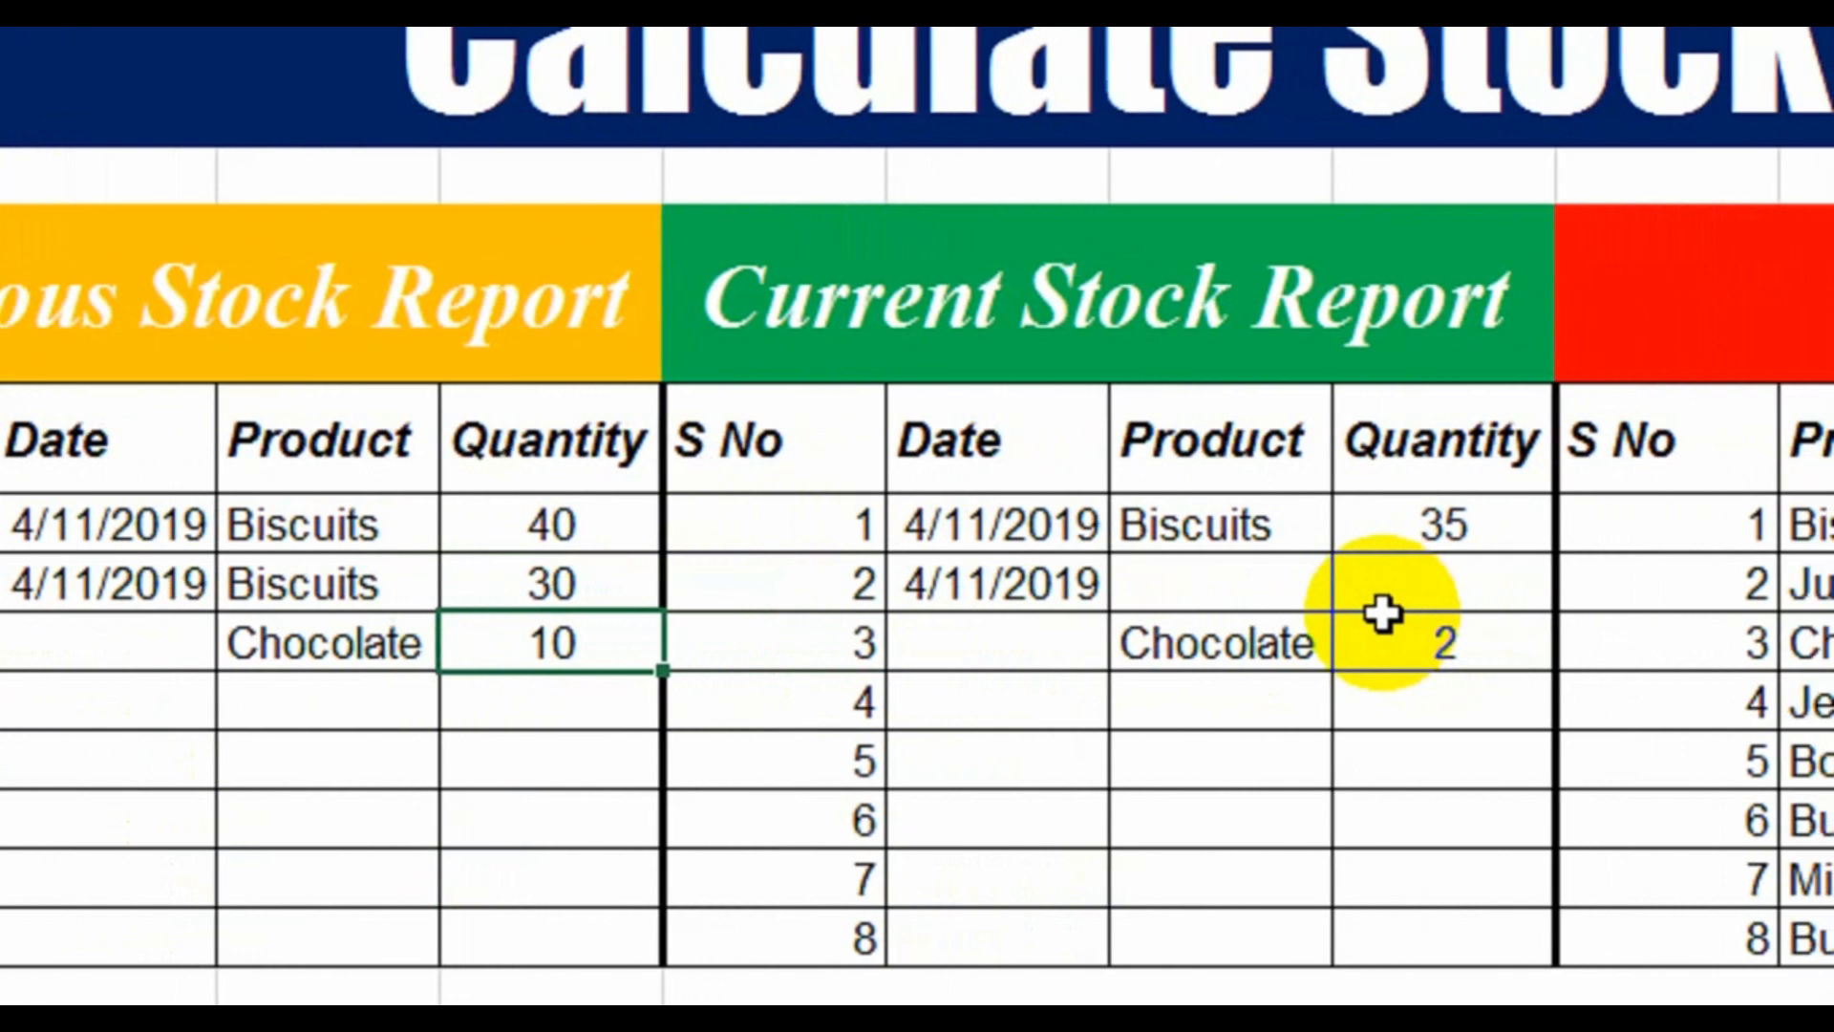
Step: Choose Biscuits as the product for serial number 2 in the Current Stock Report and set its quantity to 20
click(1262, 581)
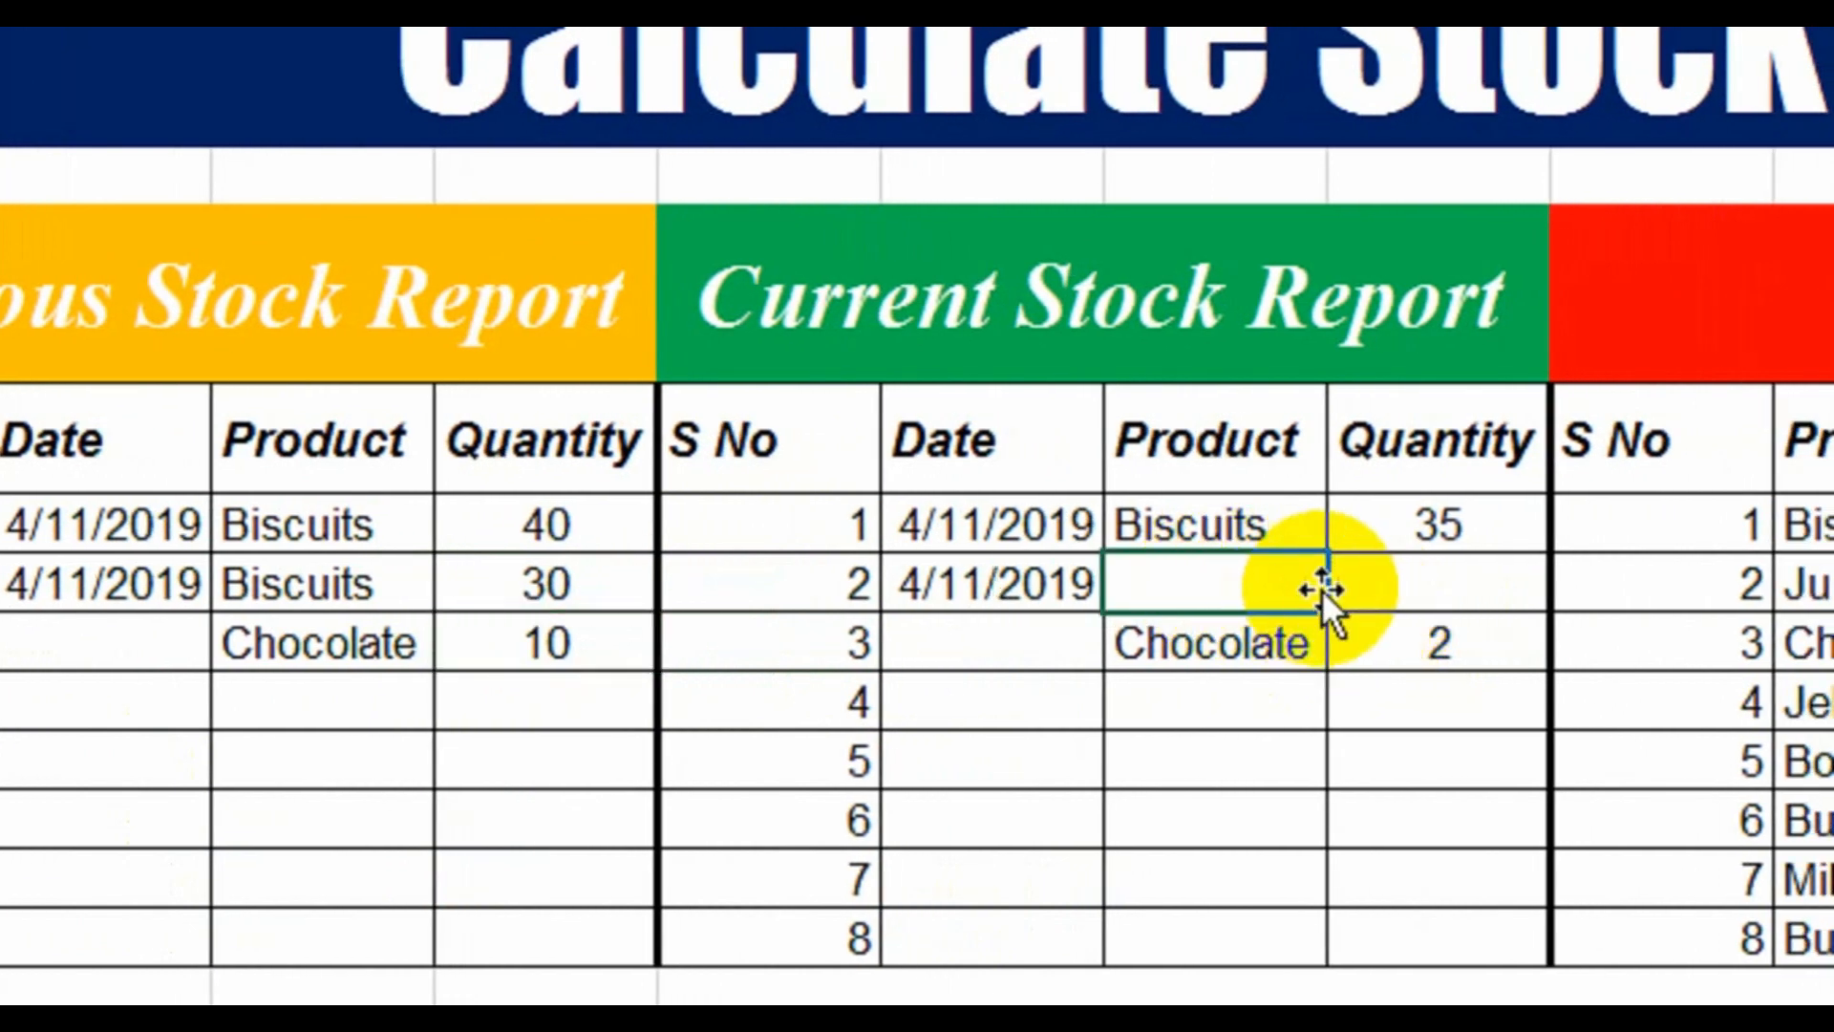
click(1349, 586)
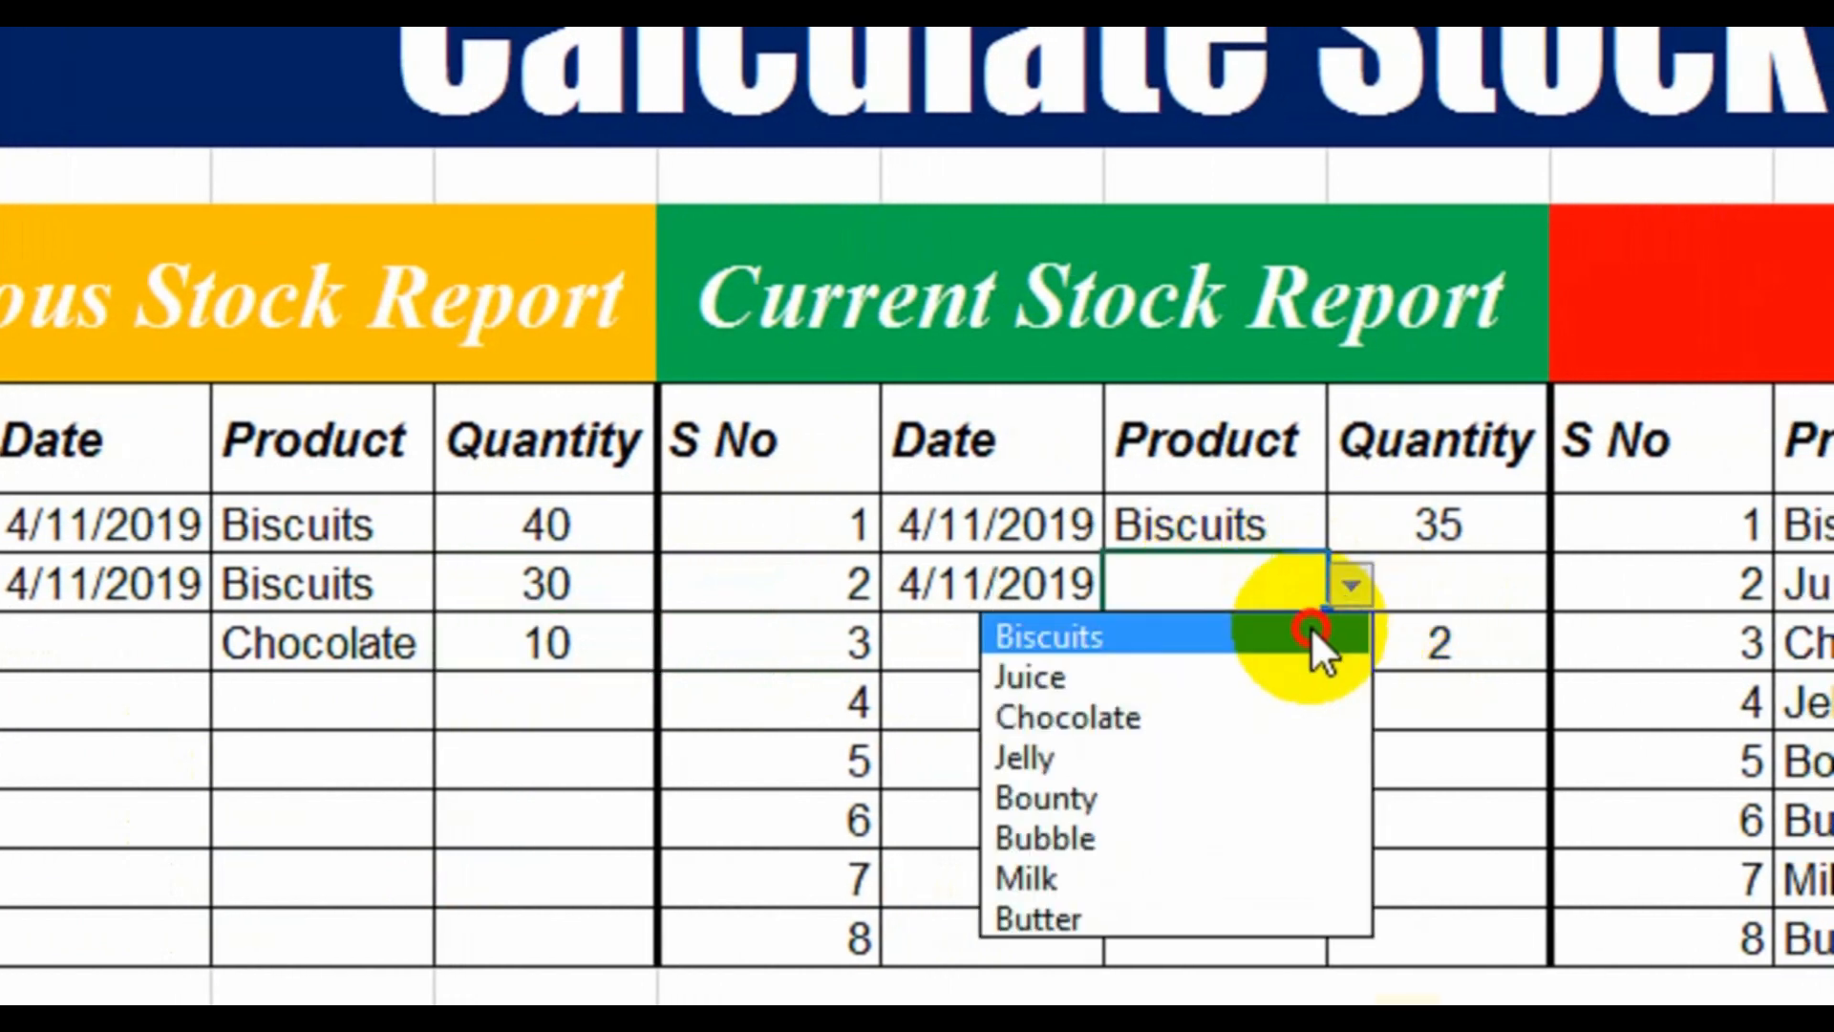
click(1315, 635)
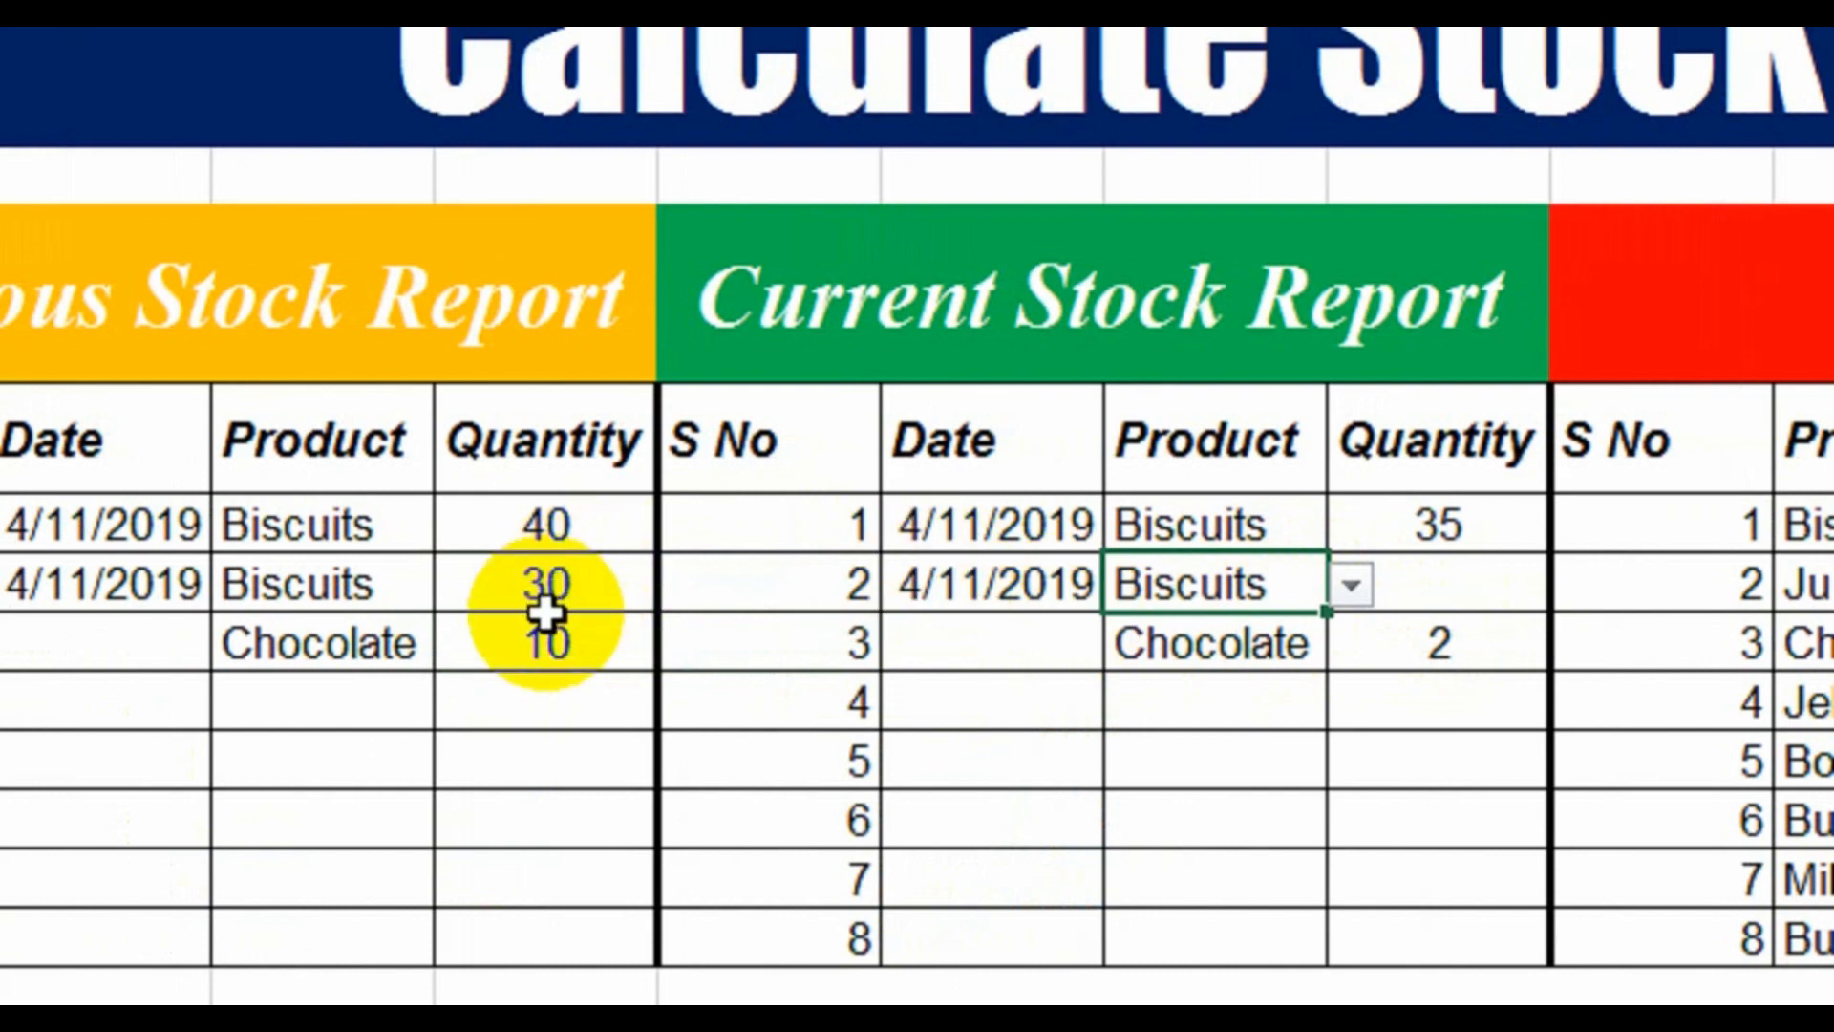
click(1442, 580)
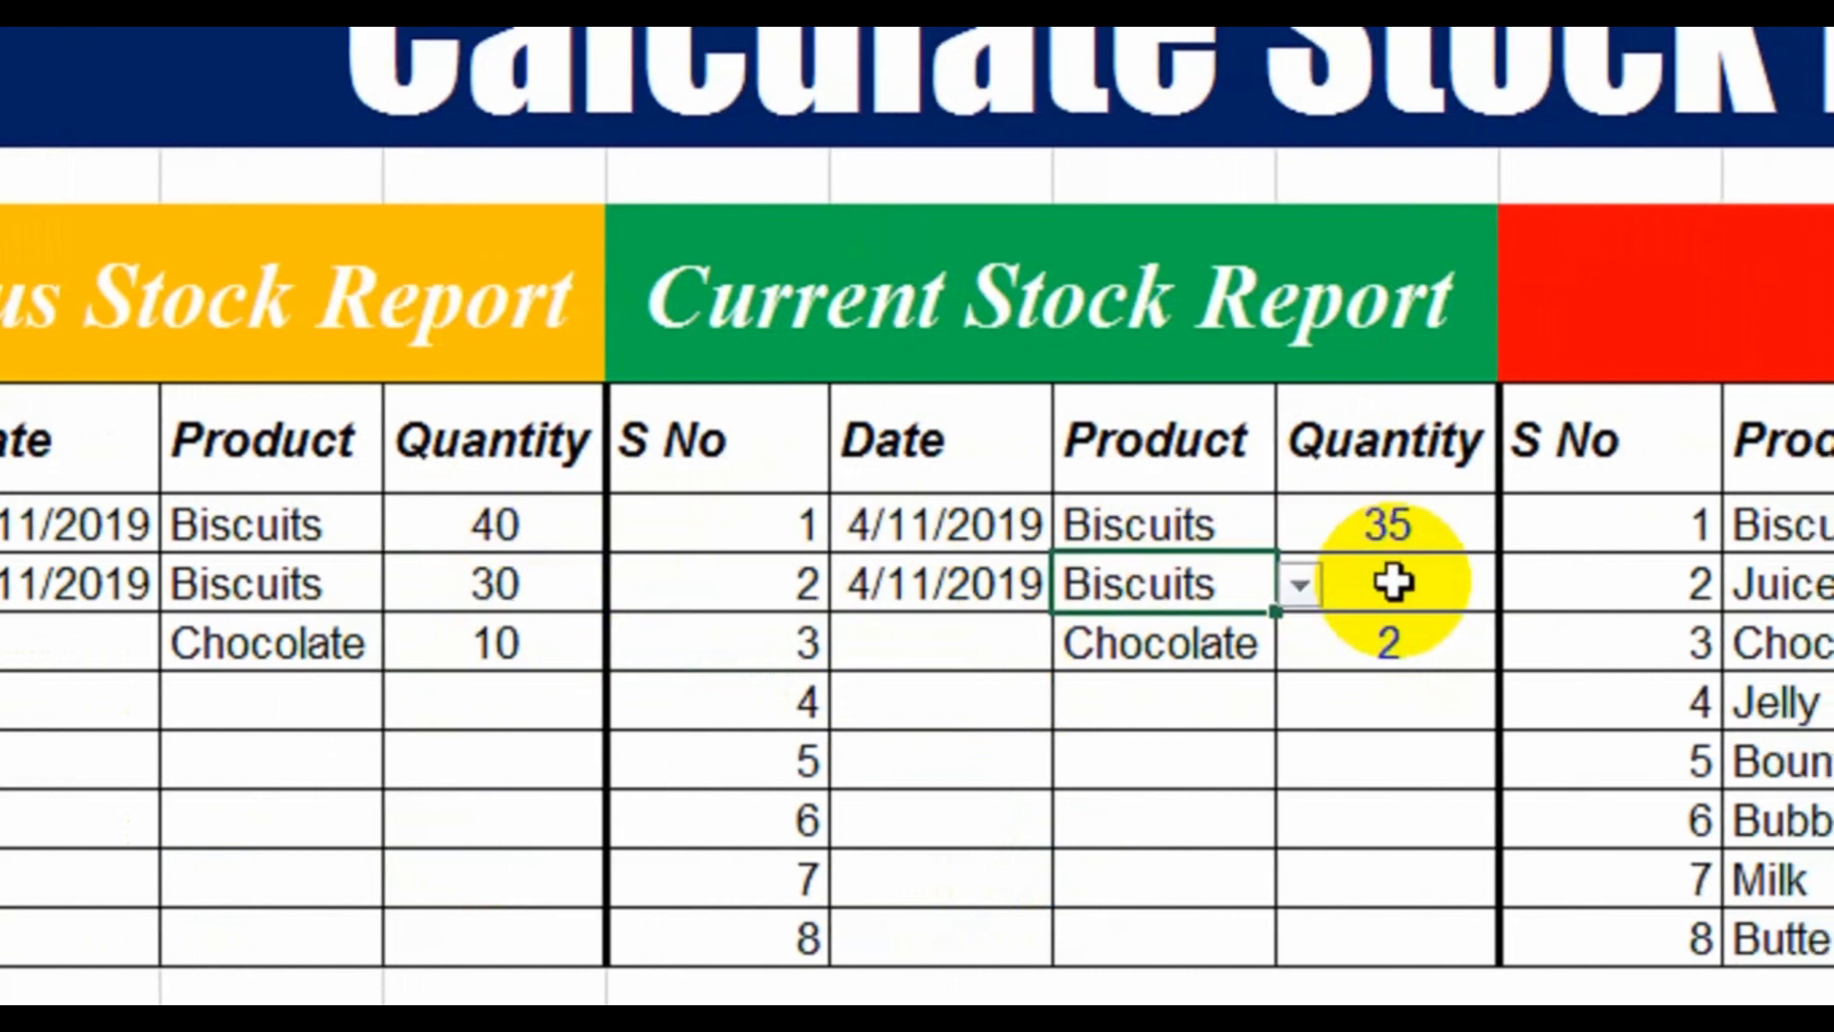
text(20)
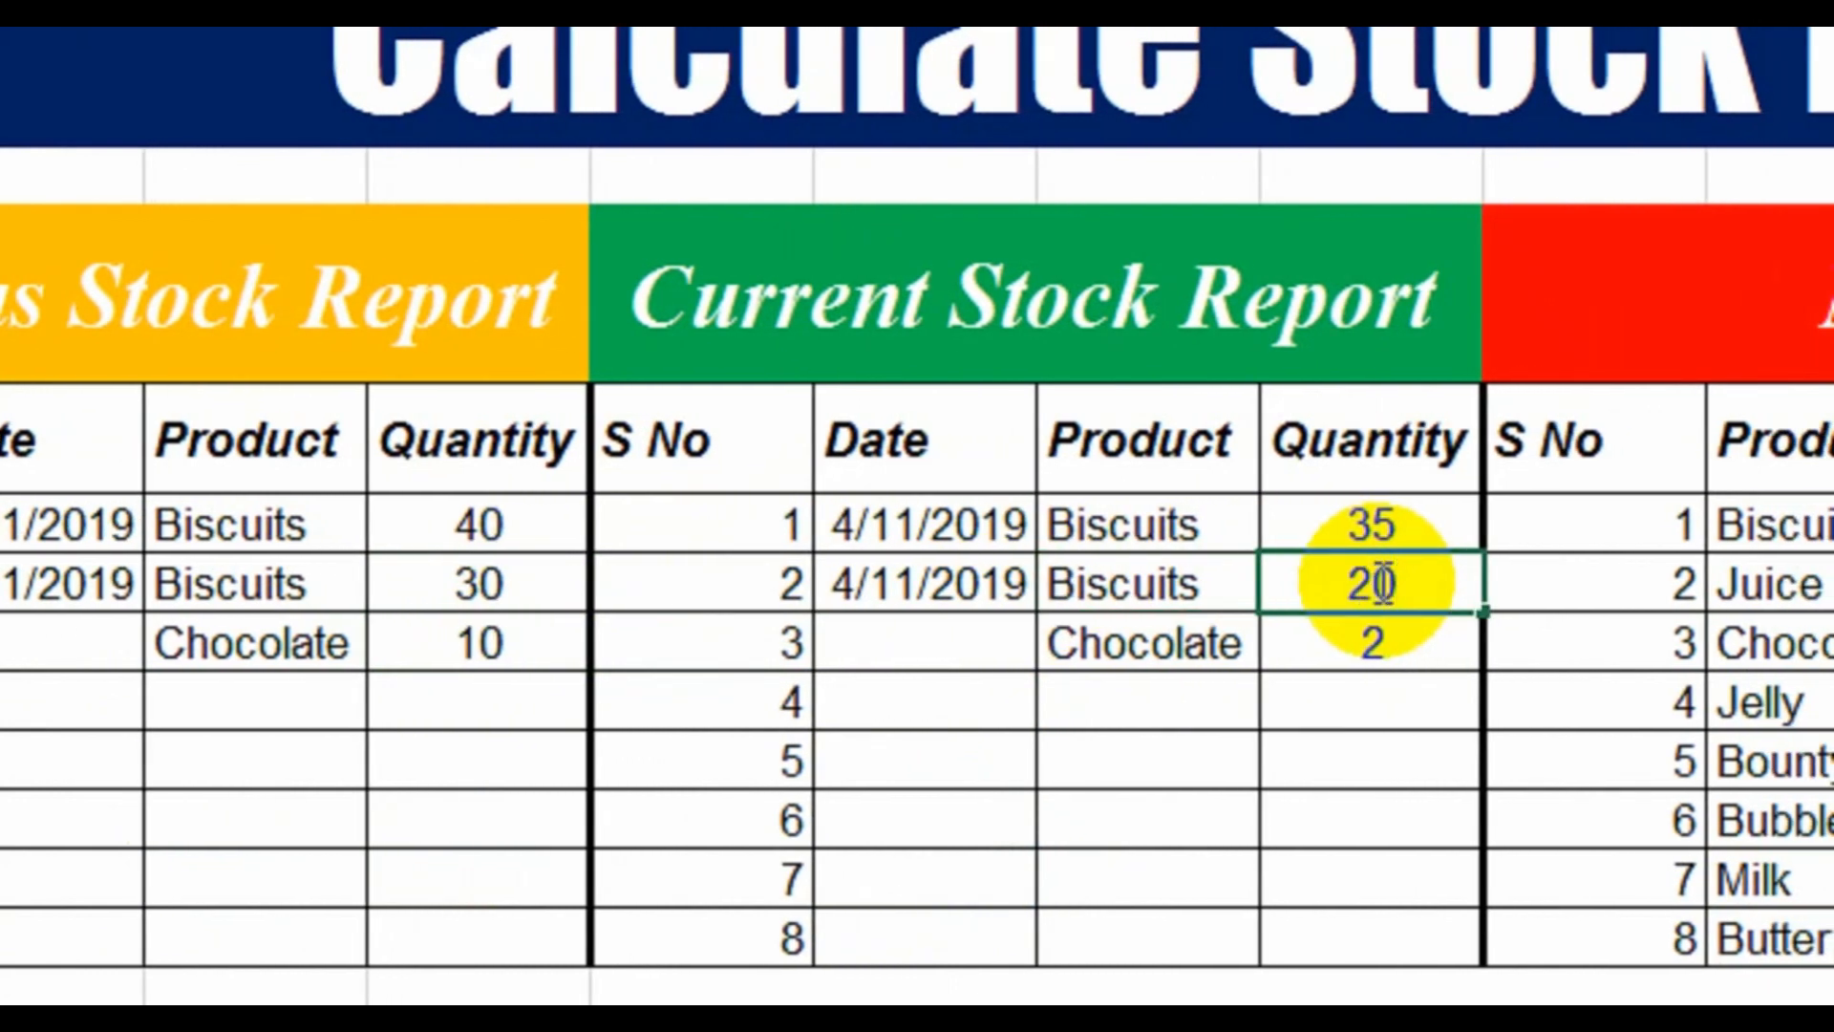
key(Return)
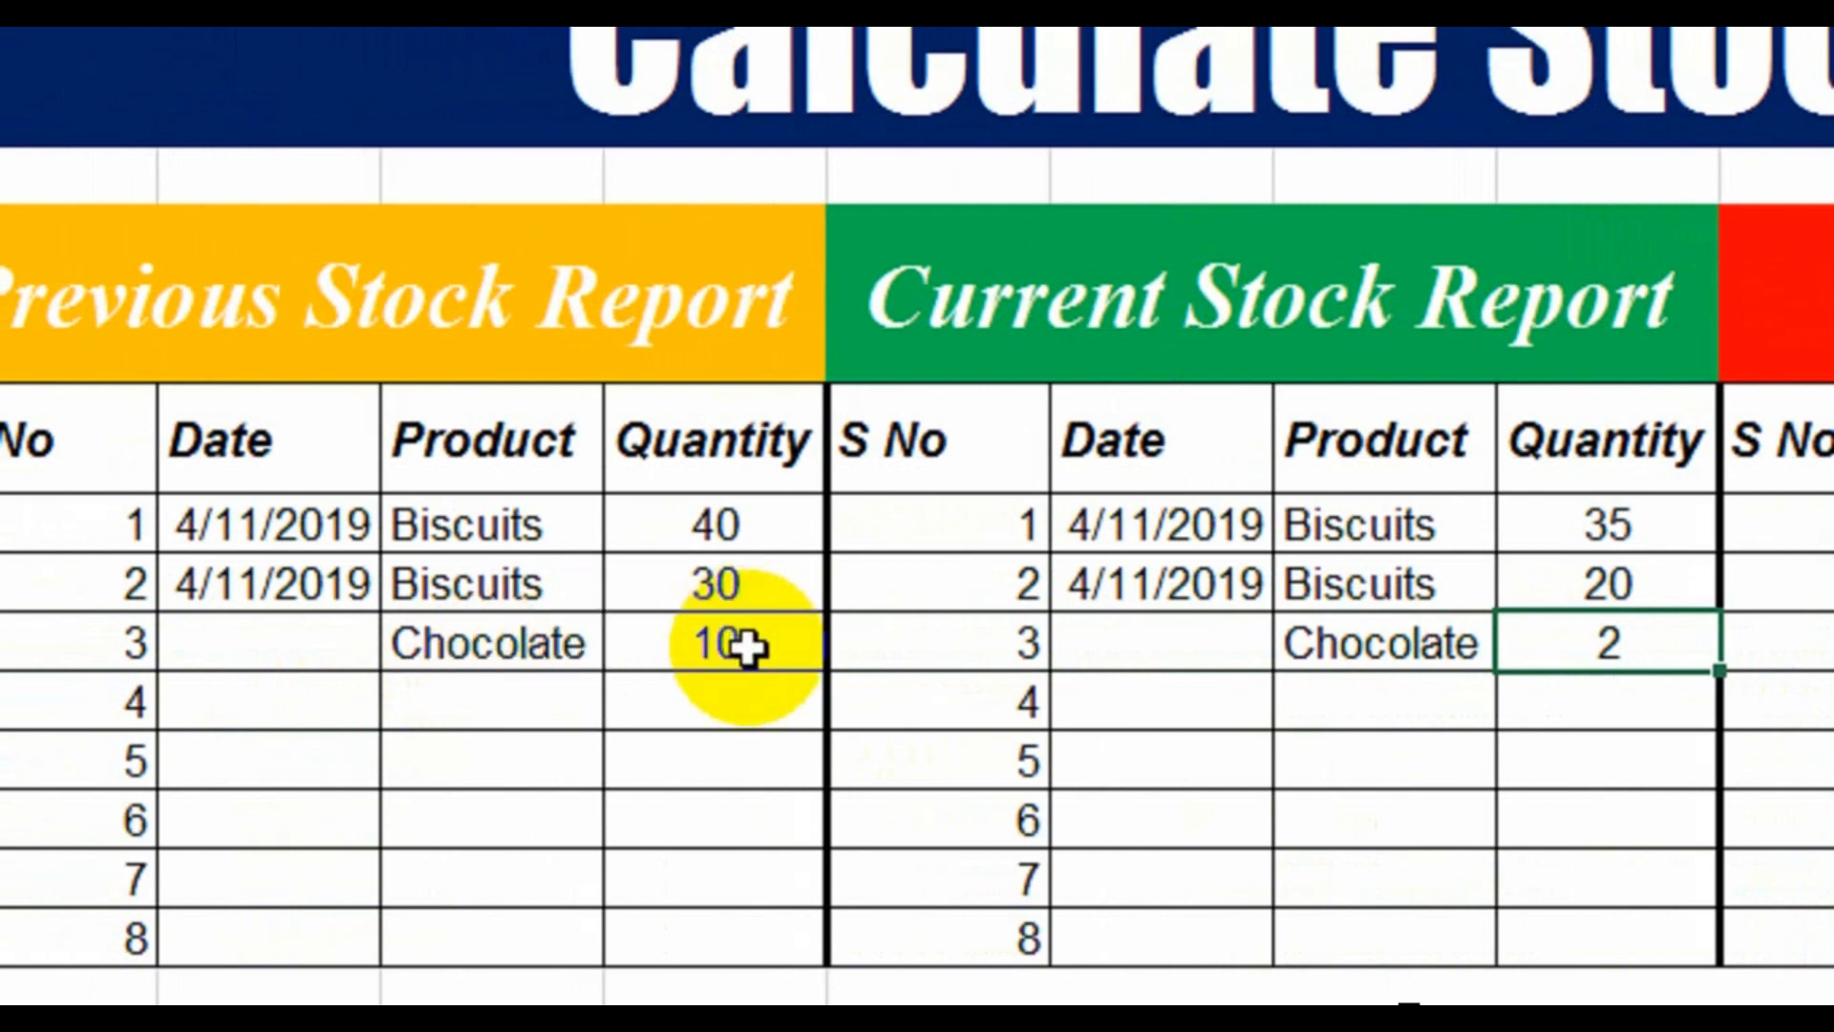
Step: Switch to Sheet1 and go to the empty Product column of the Previous Stock Report
click(1571, 754)
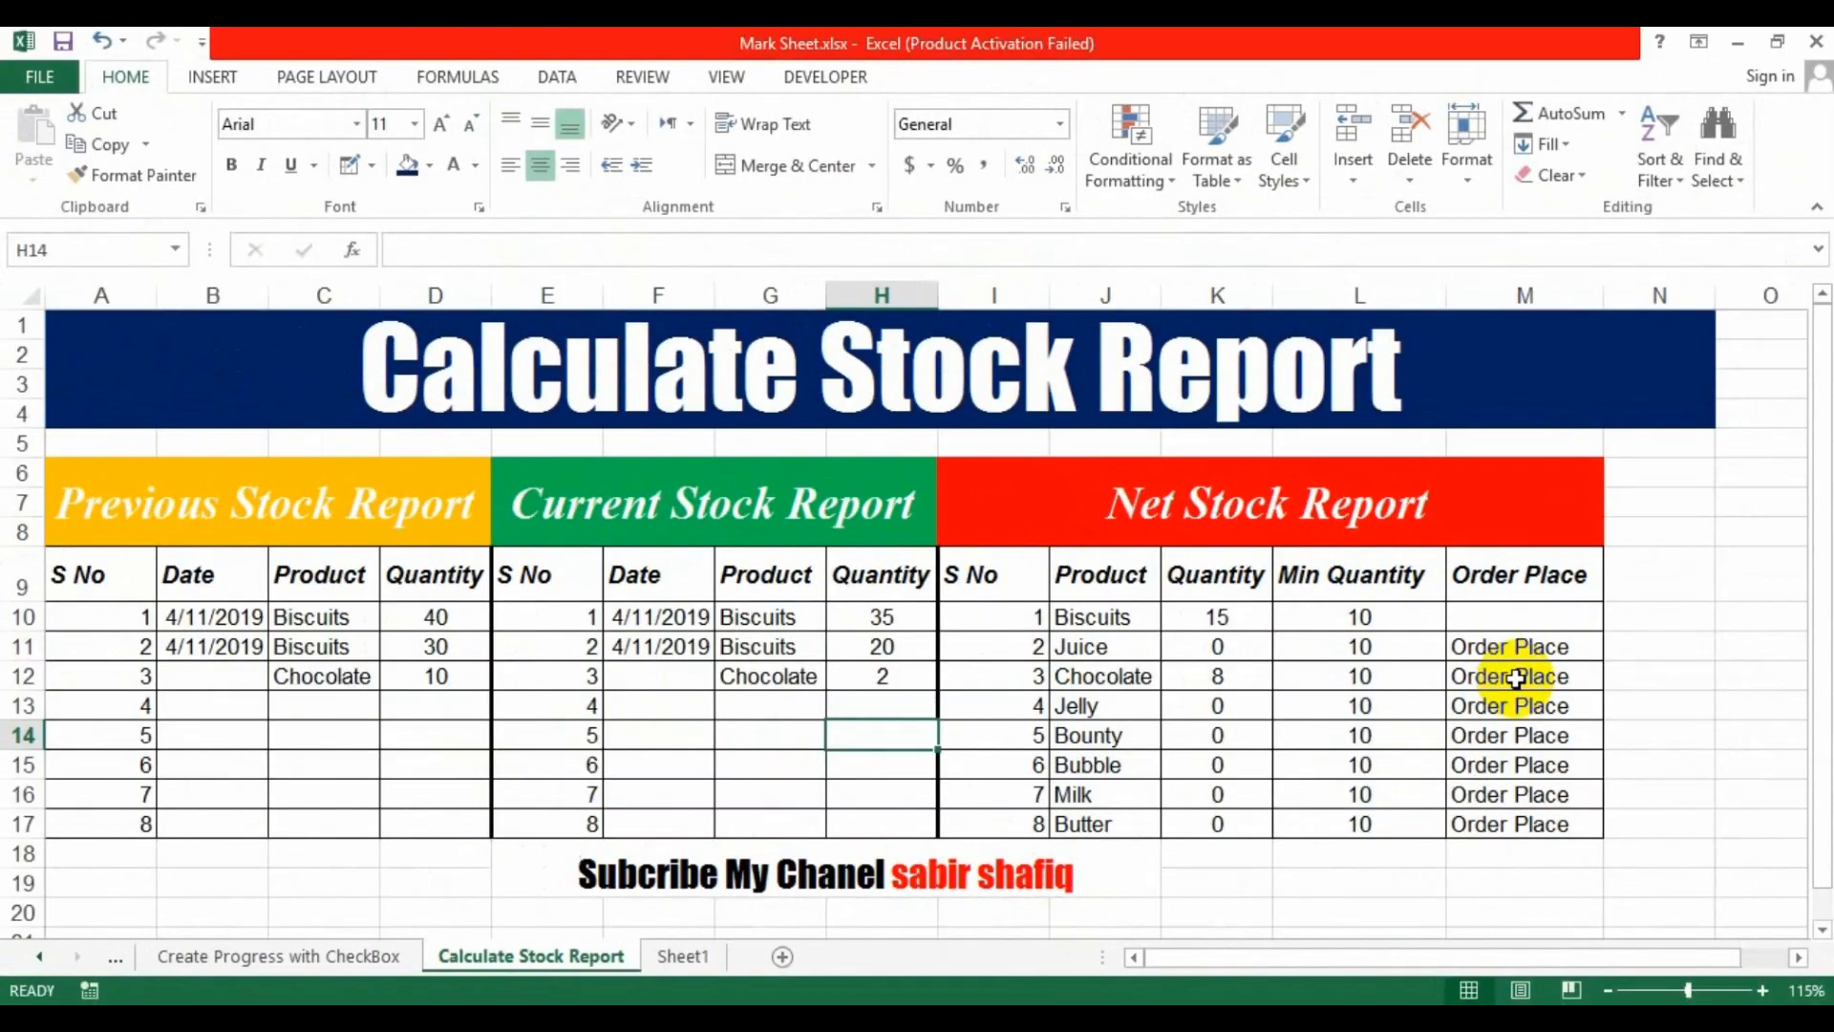
click(694, 956)
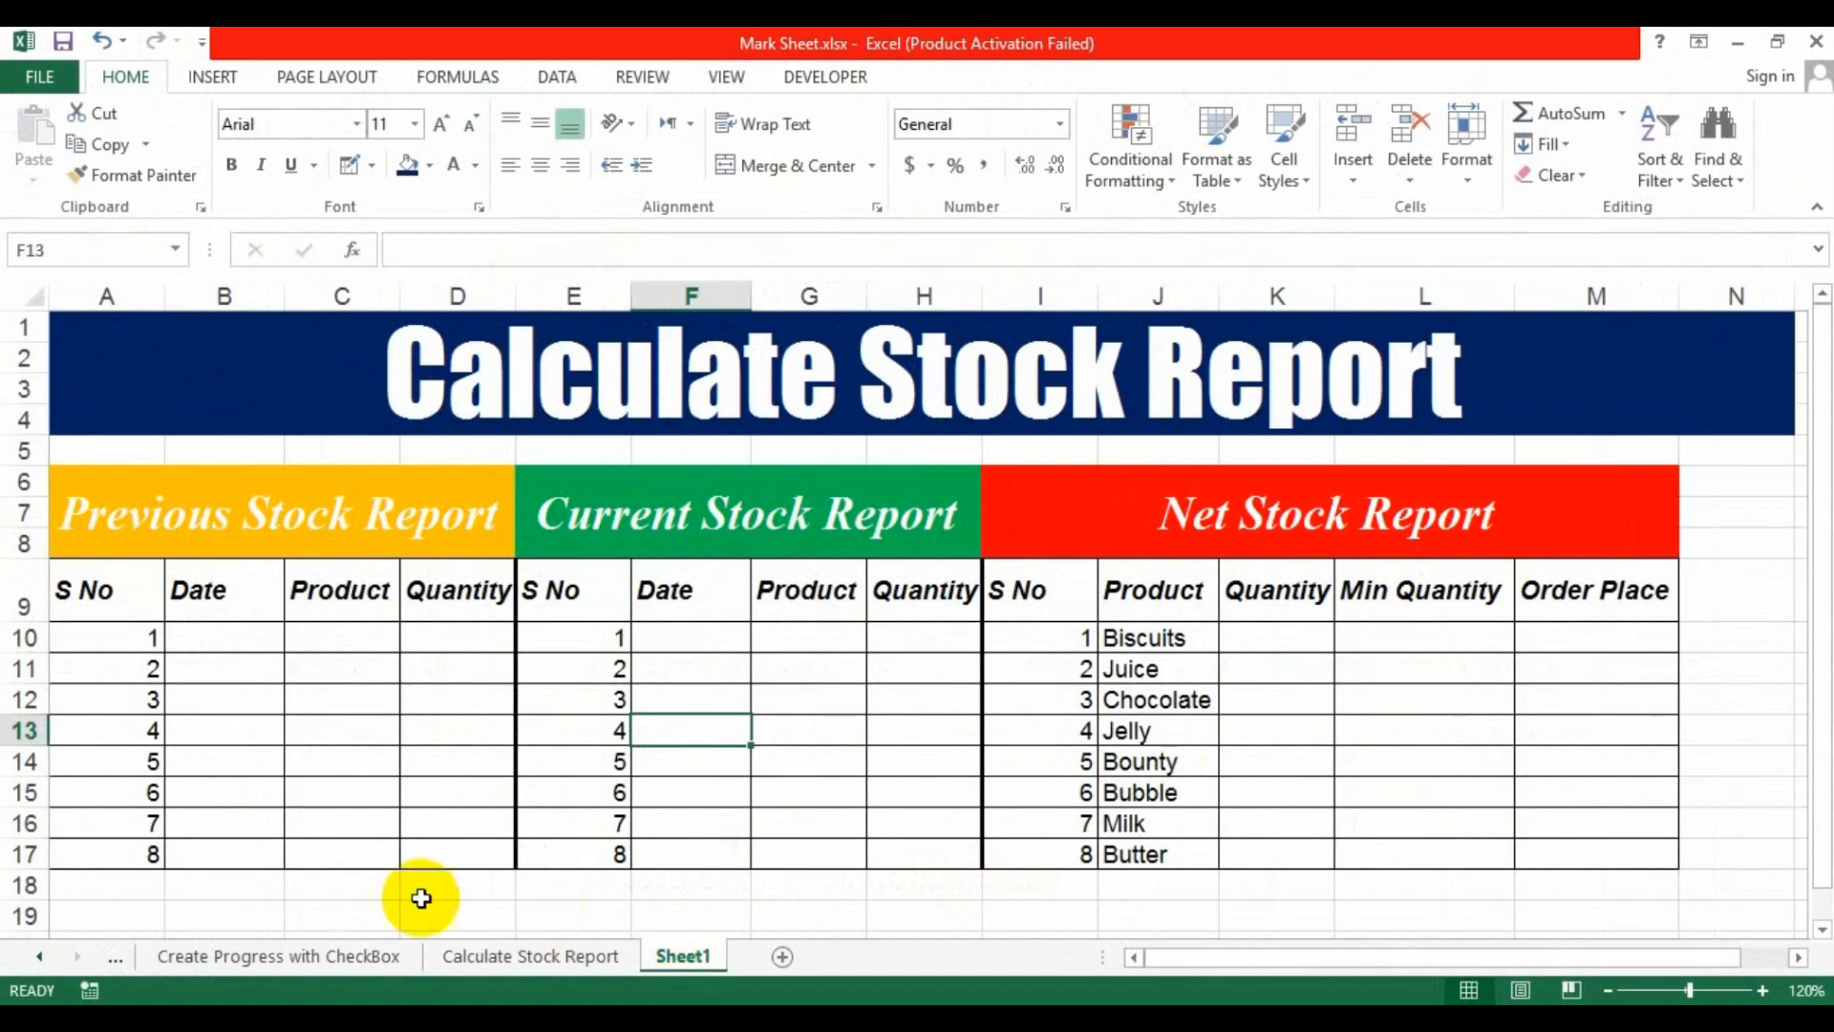
click(356, 652)
click(355, 678)
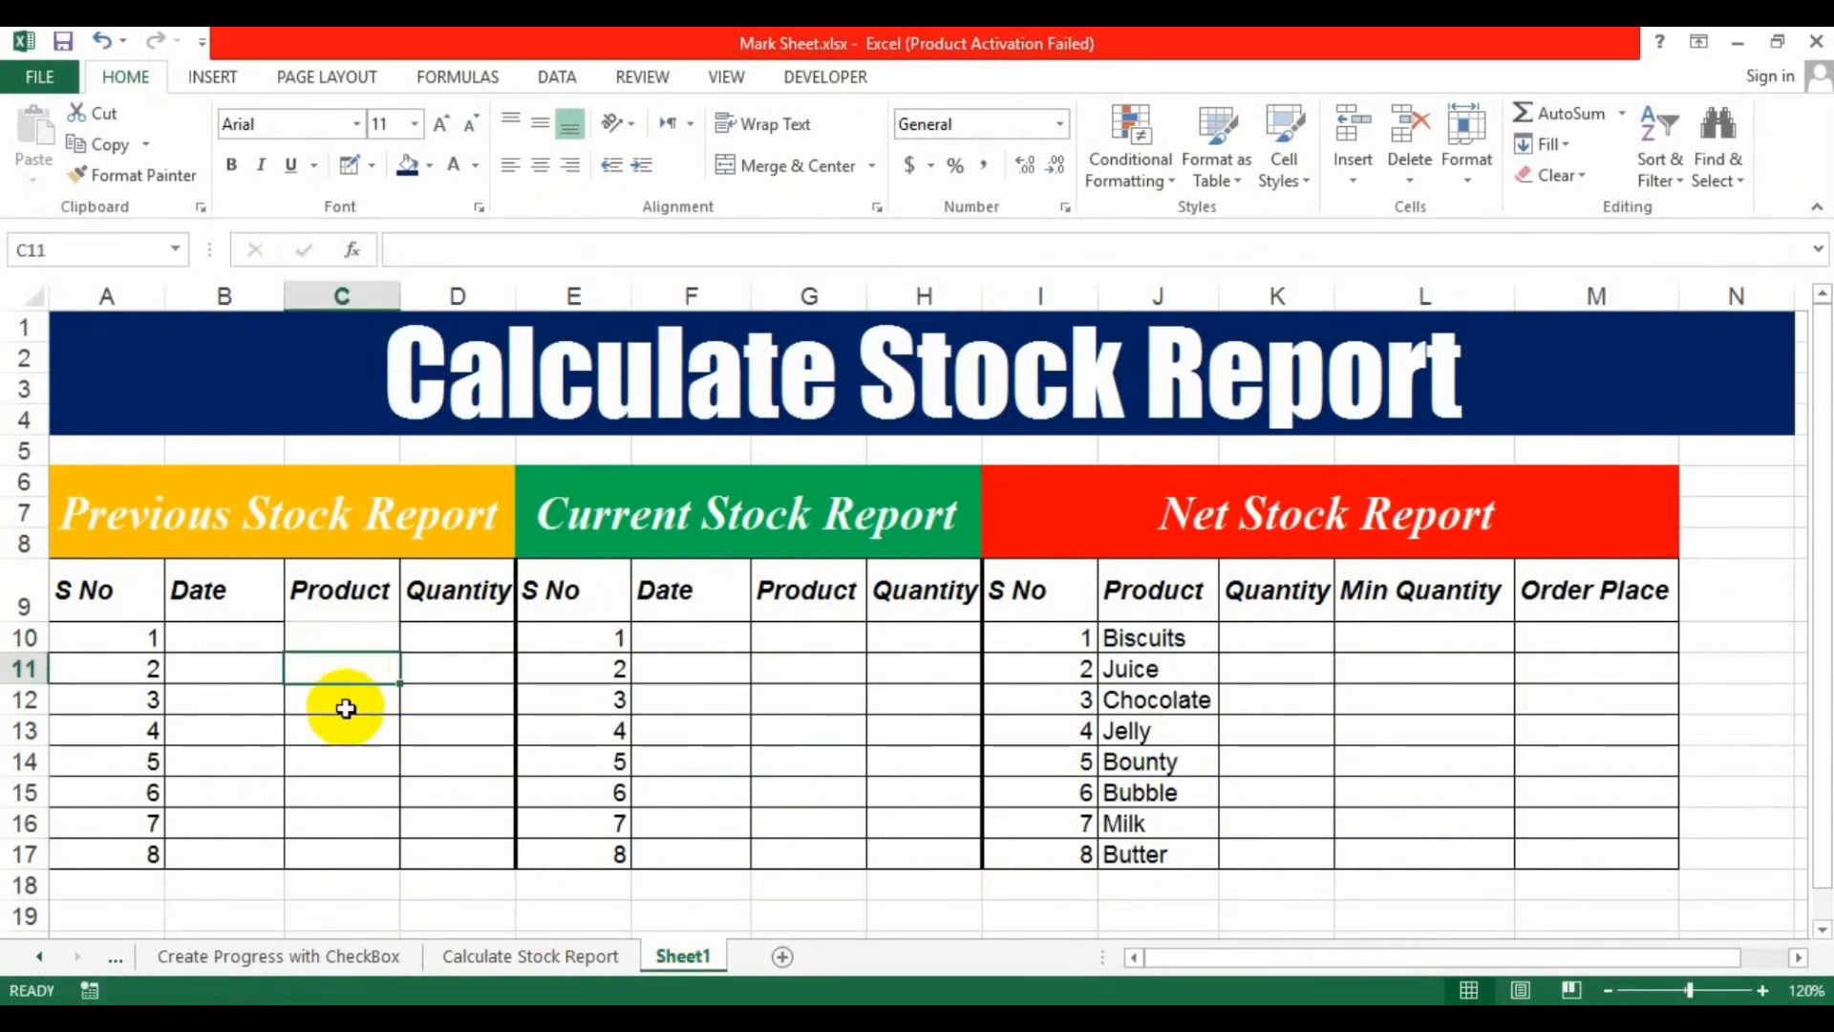
click(346, 709)
click(335, 753)
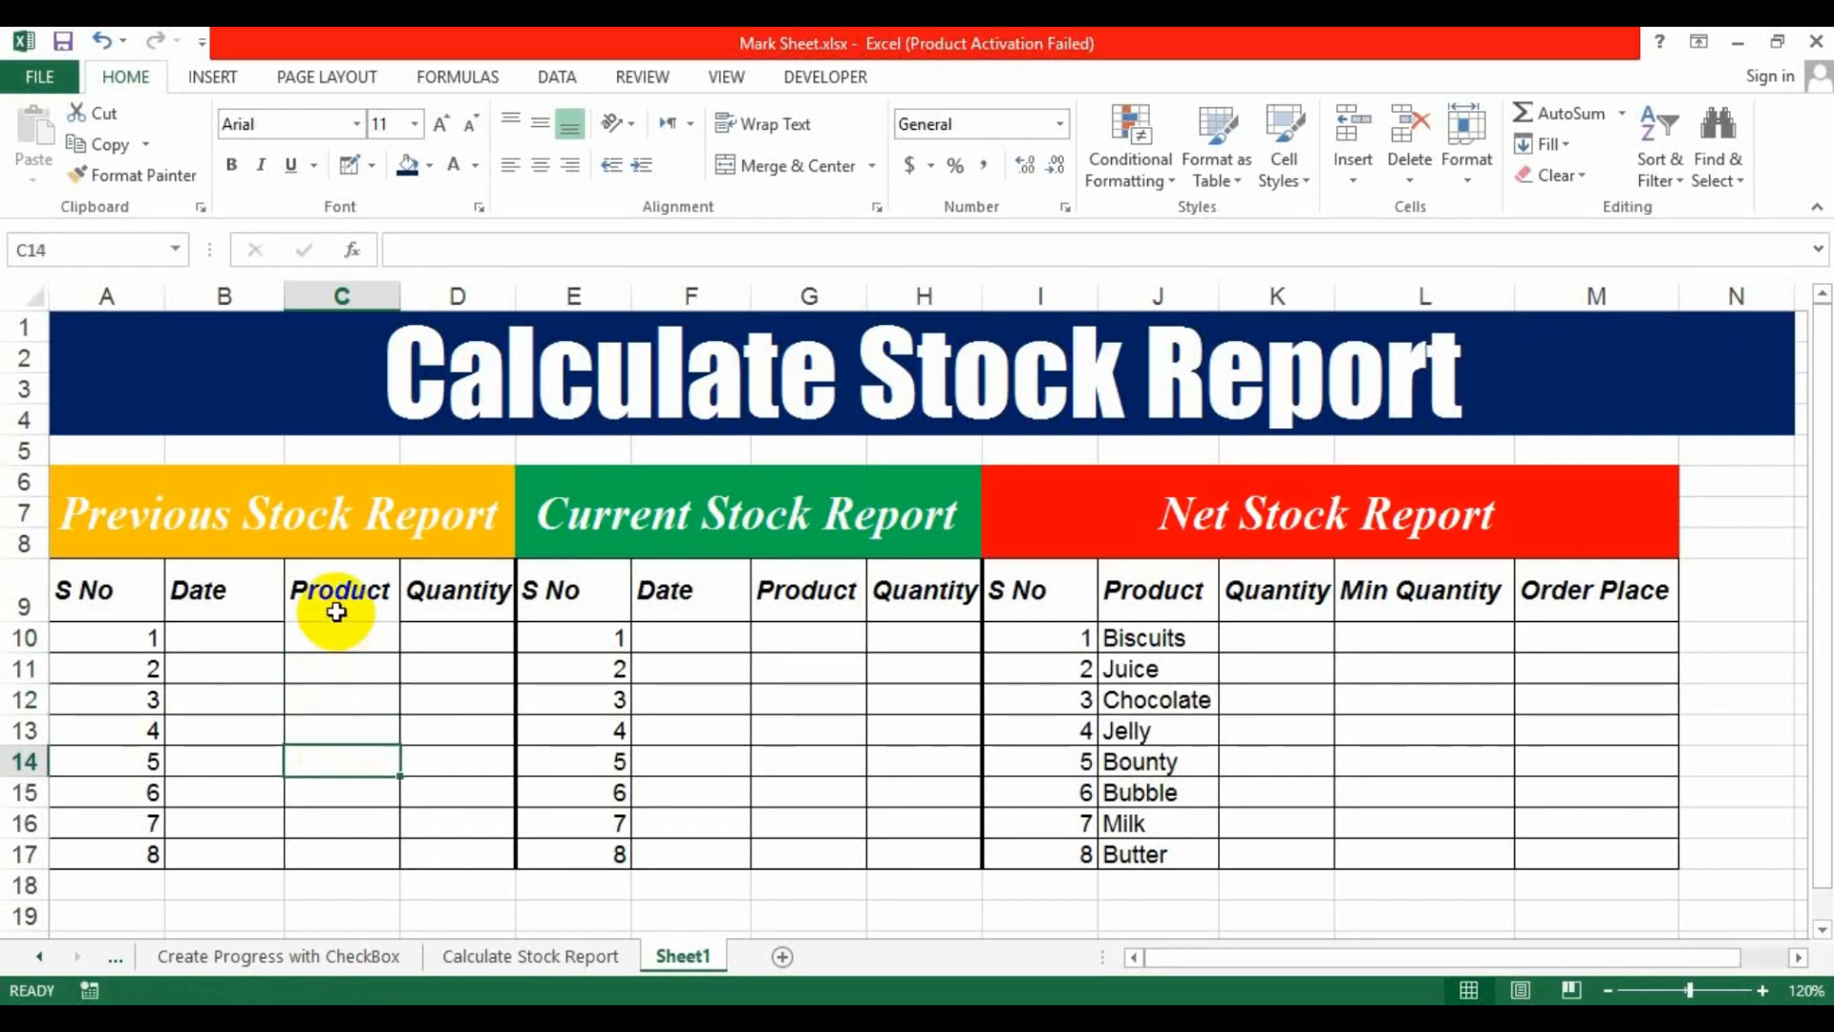
Step: Start a data validation rule for cell C10 that allows a List
click(340, 646)
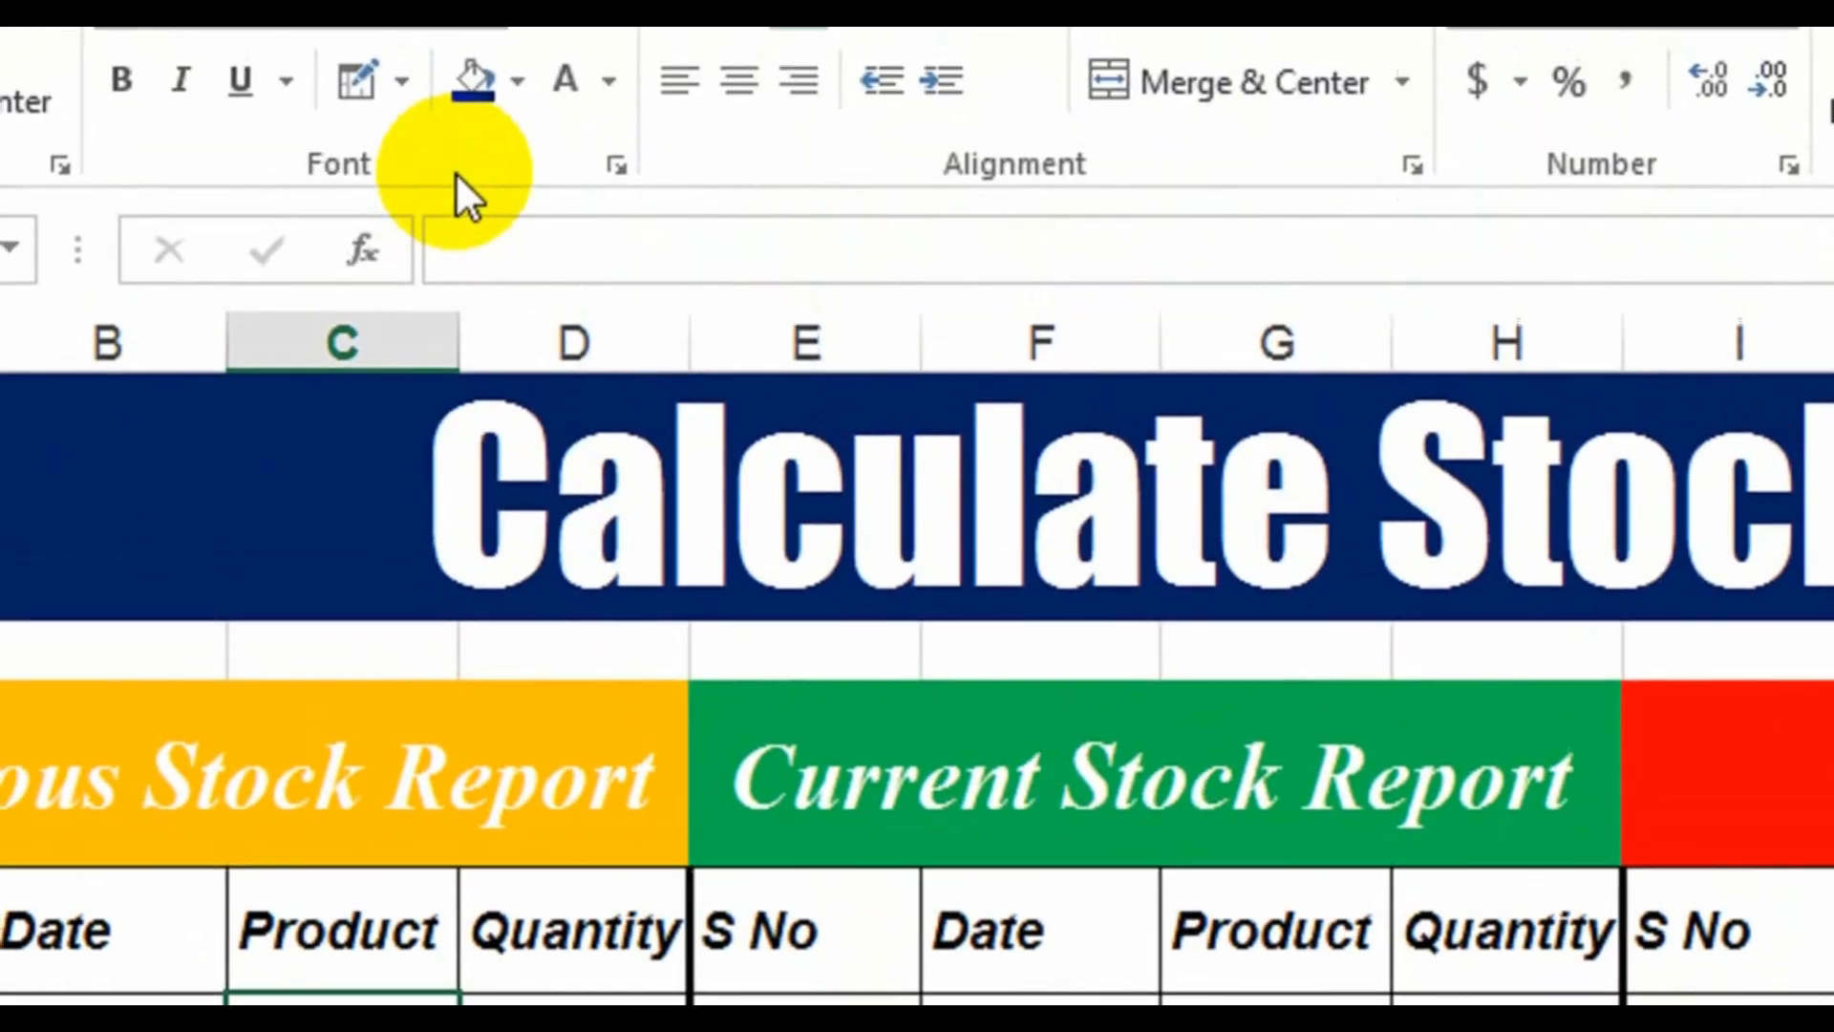
click(793, 129)
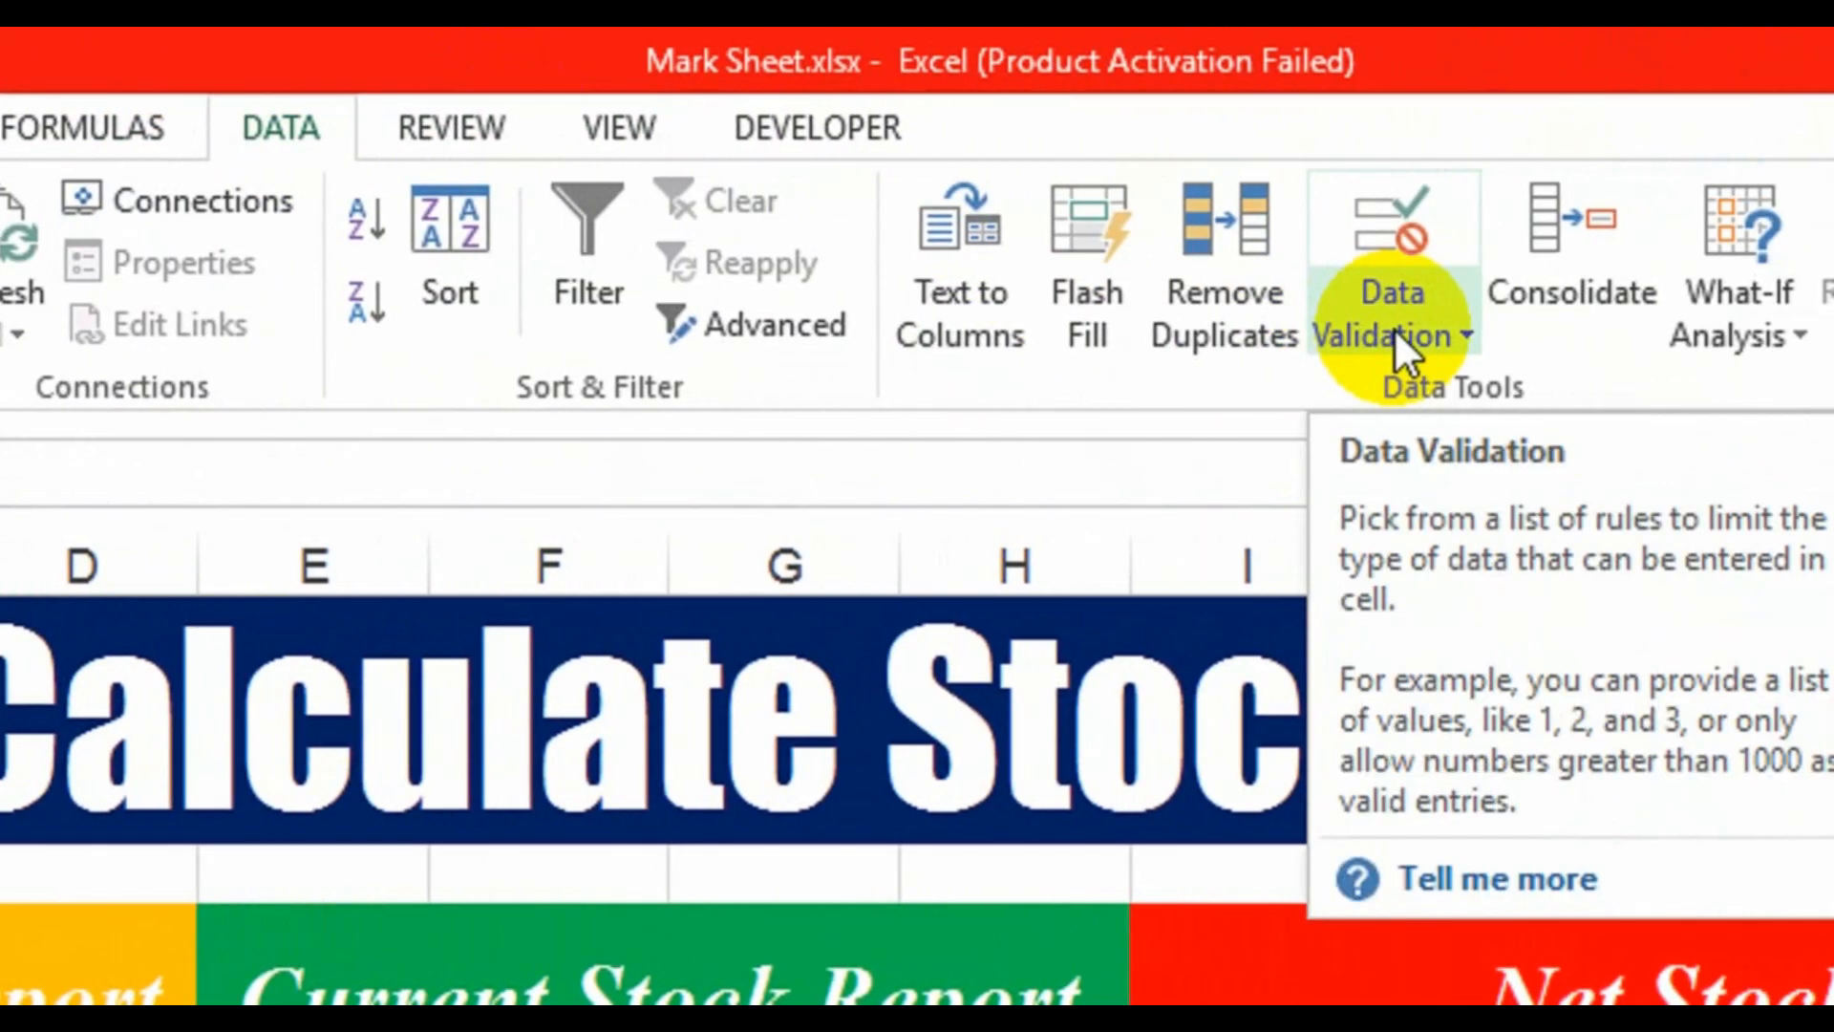
click(1395, 333)
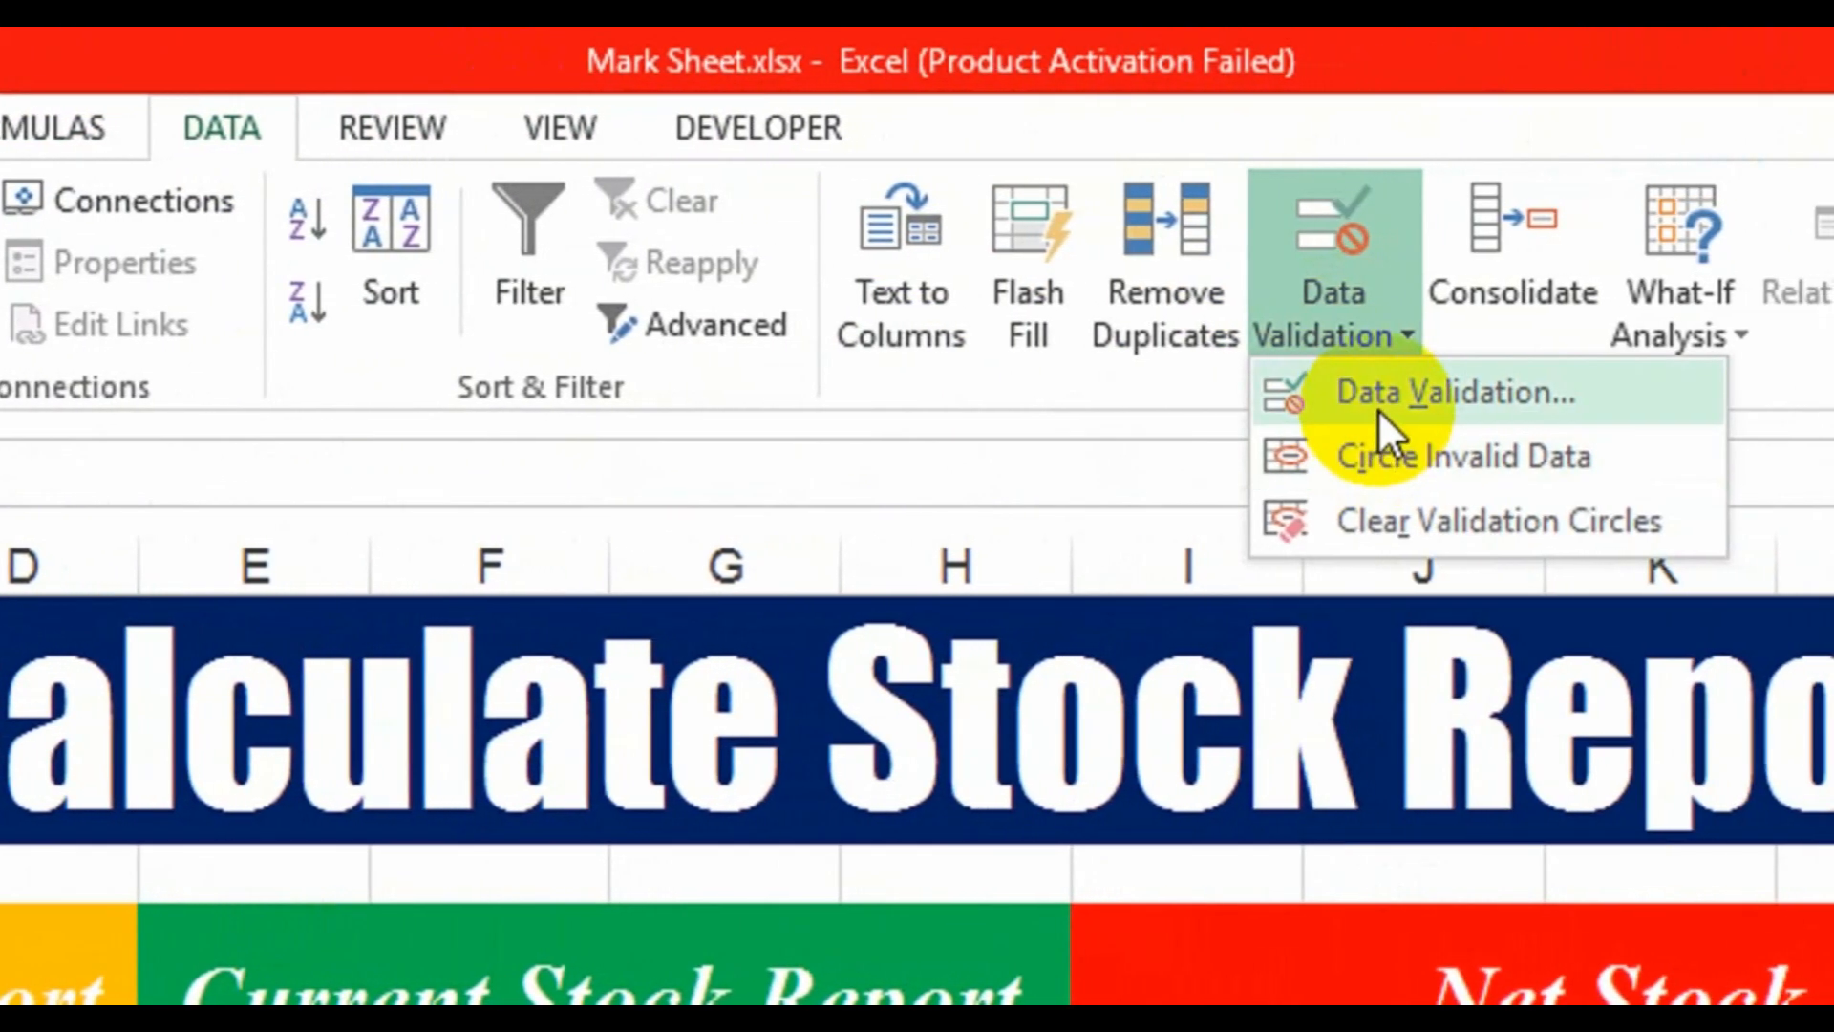
click(1377, 409)
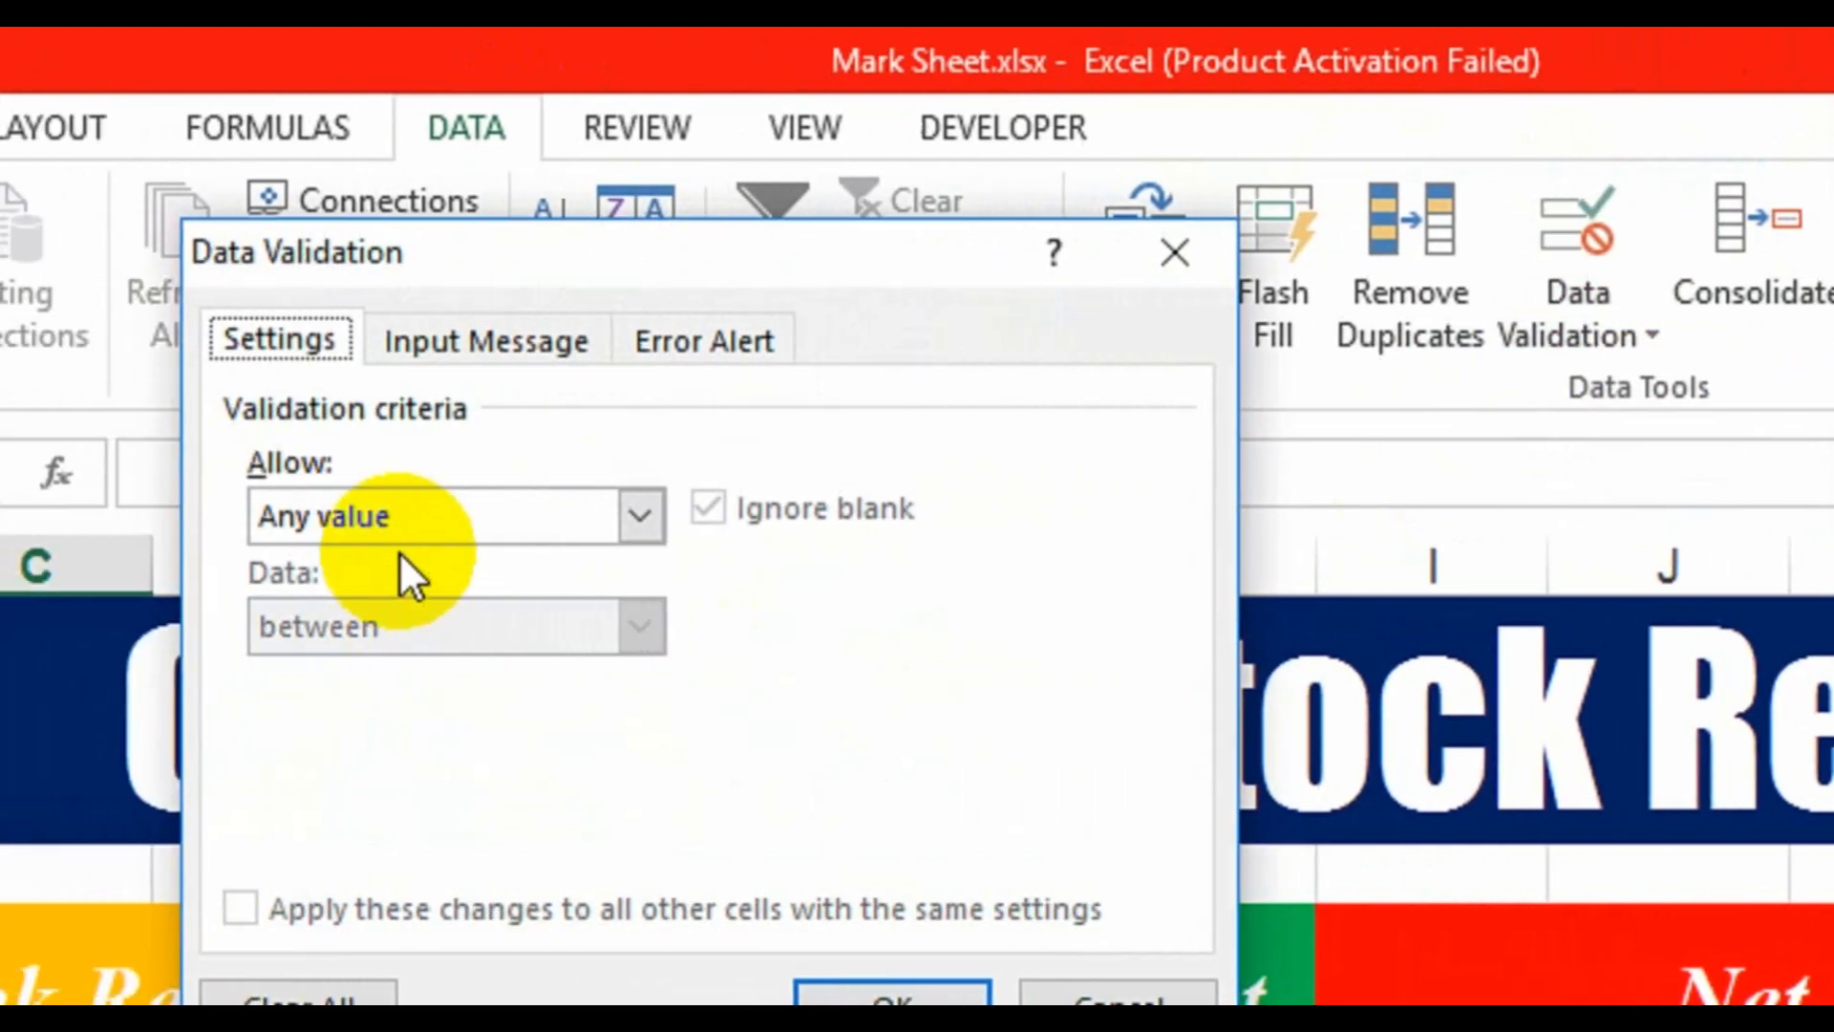
click(399, 527)
click(349, 671)
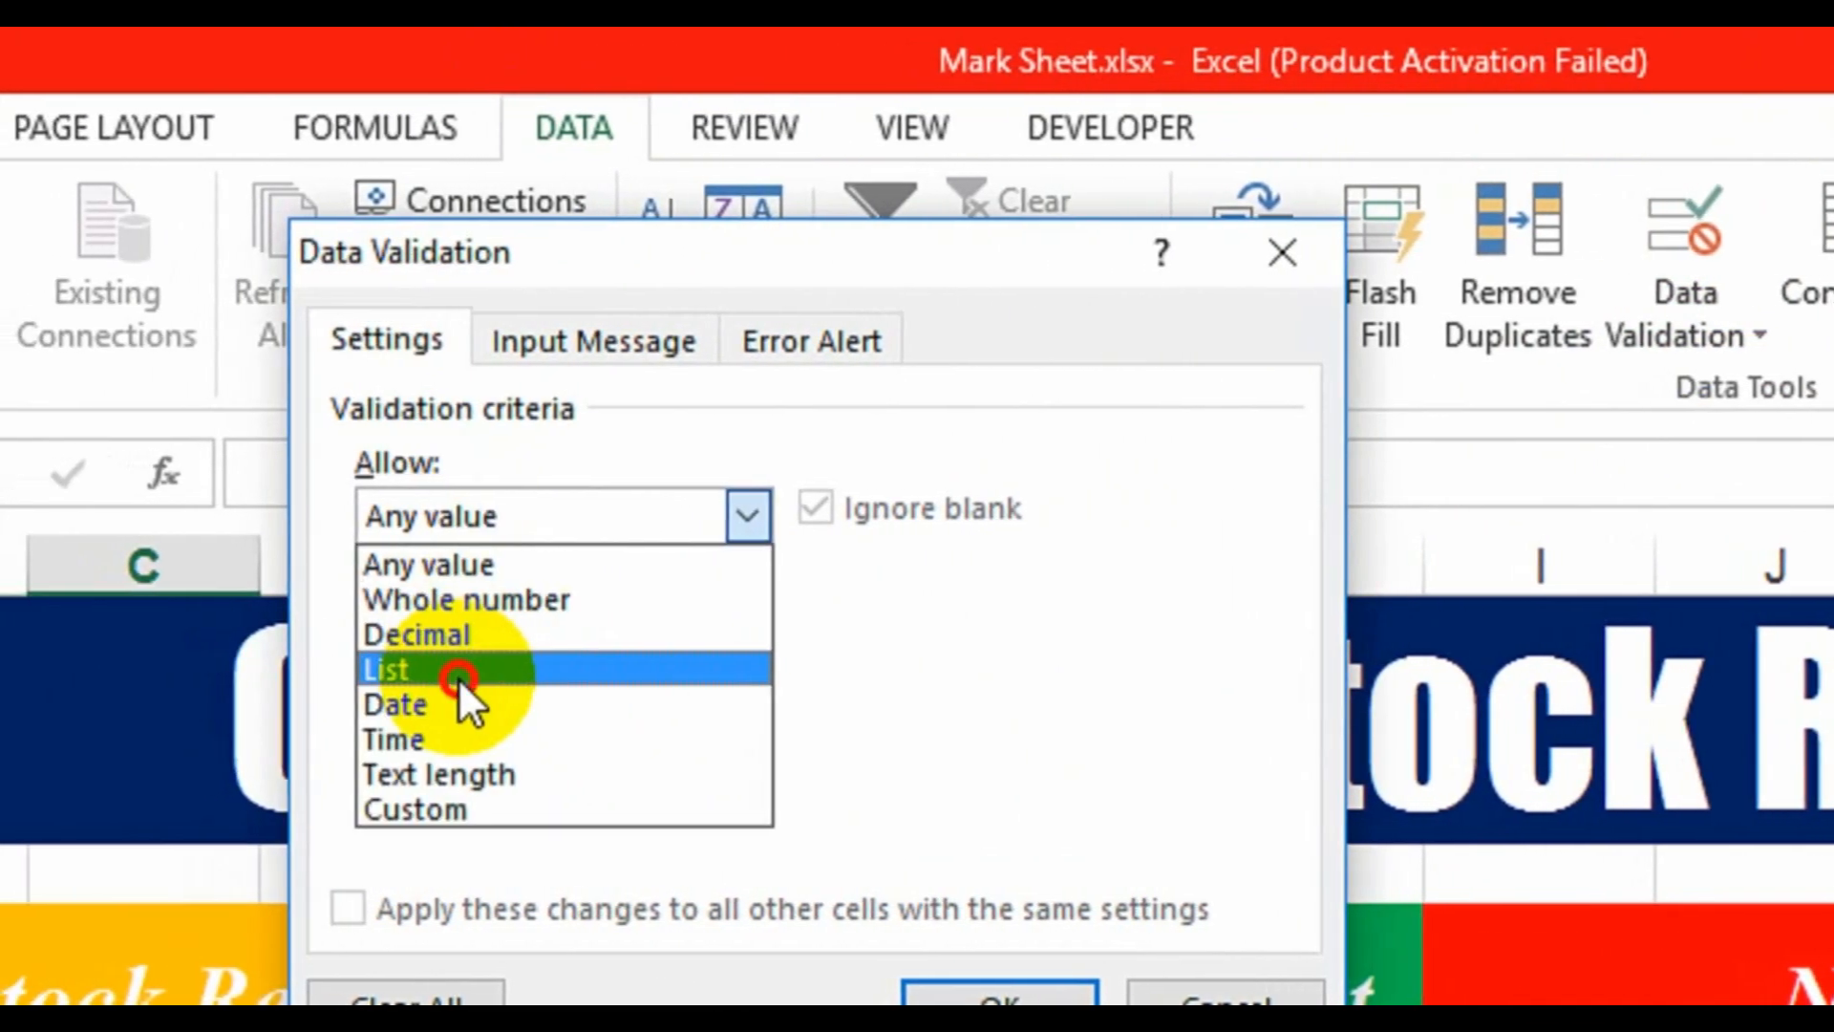
Step: Set the validation list's source to the Net Stock Report product names, =$J$10:$J$17, and apply the rule
click(443, 742)
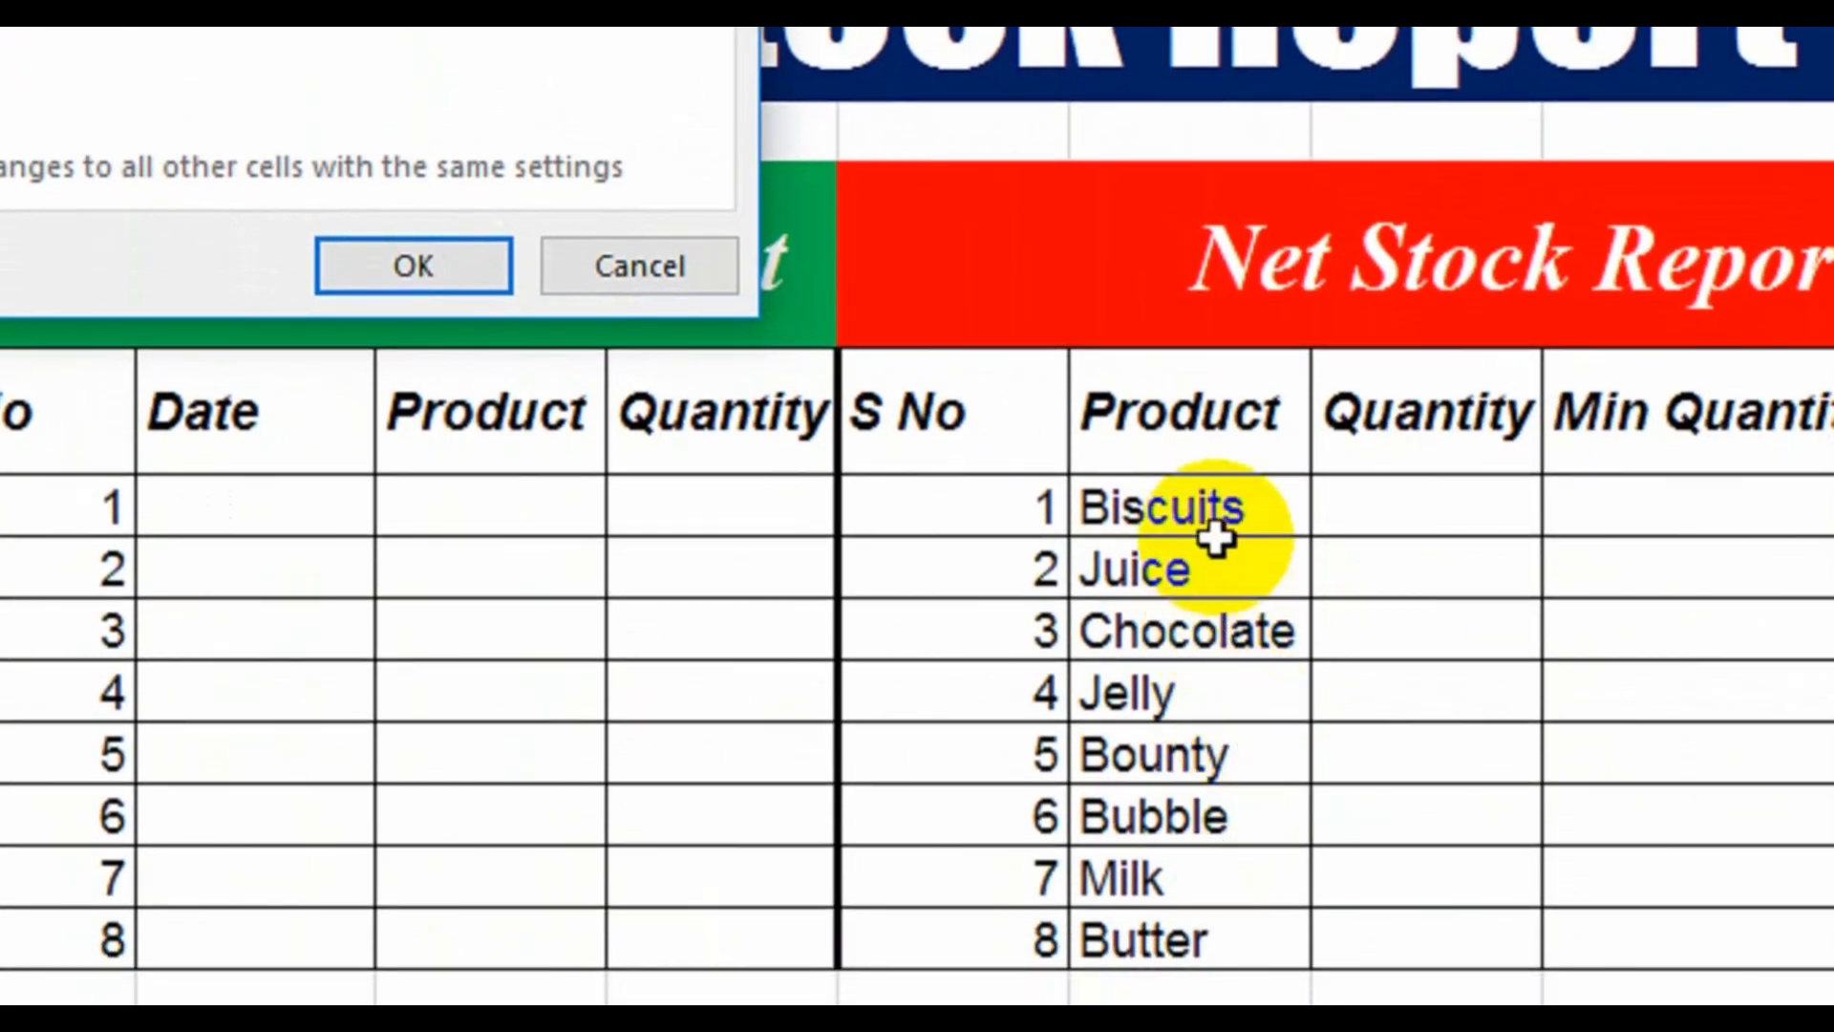
key(shift+Down)
key(shift+Down)
key(shift+Down)
key(shift+Down)
key(shift+Down)
key(shift+Down)
key(shift+Down)
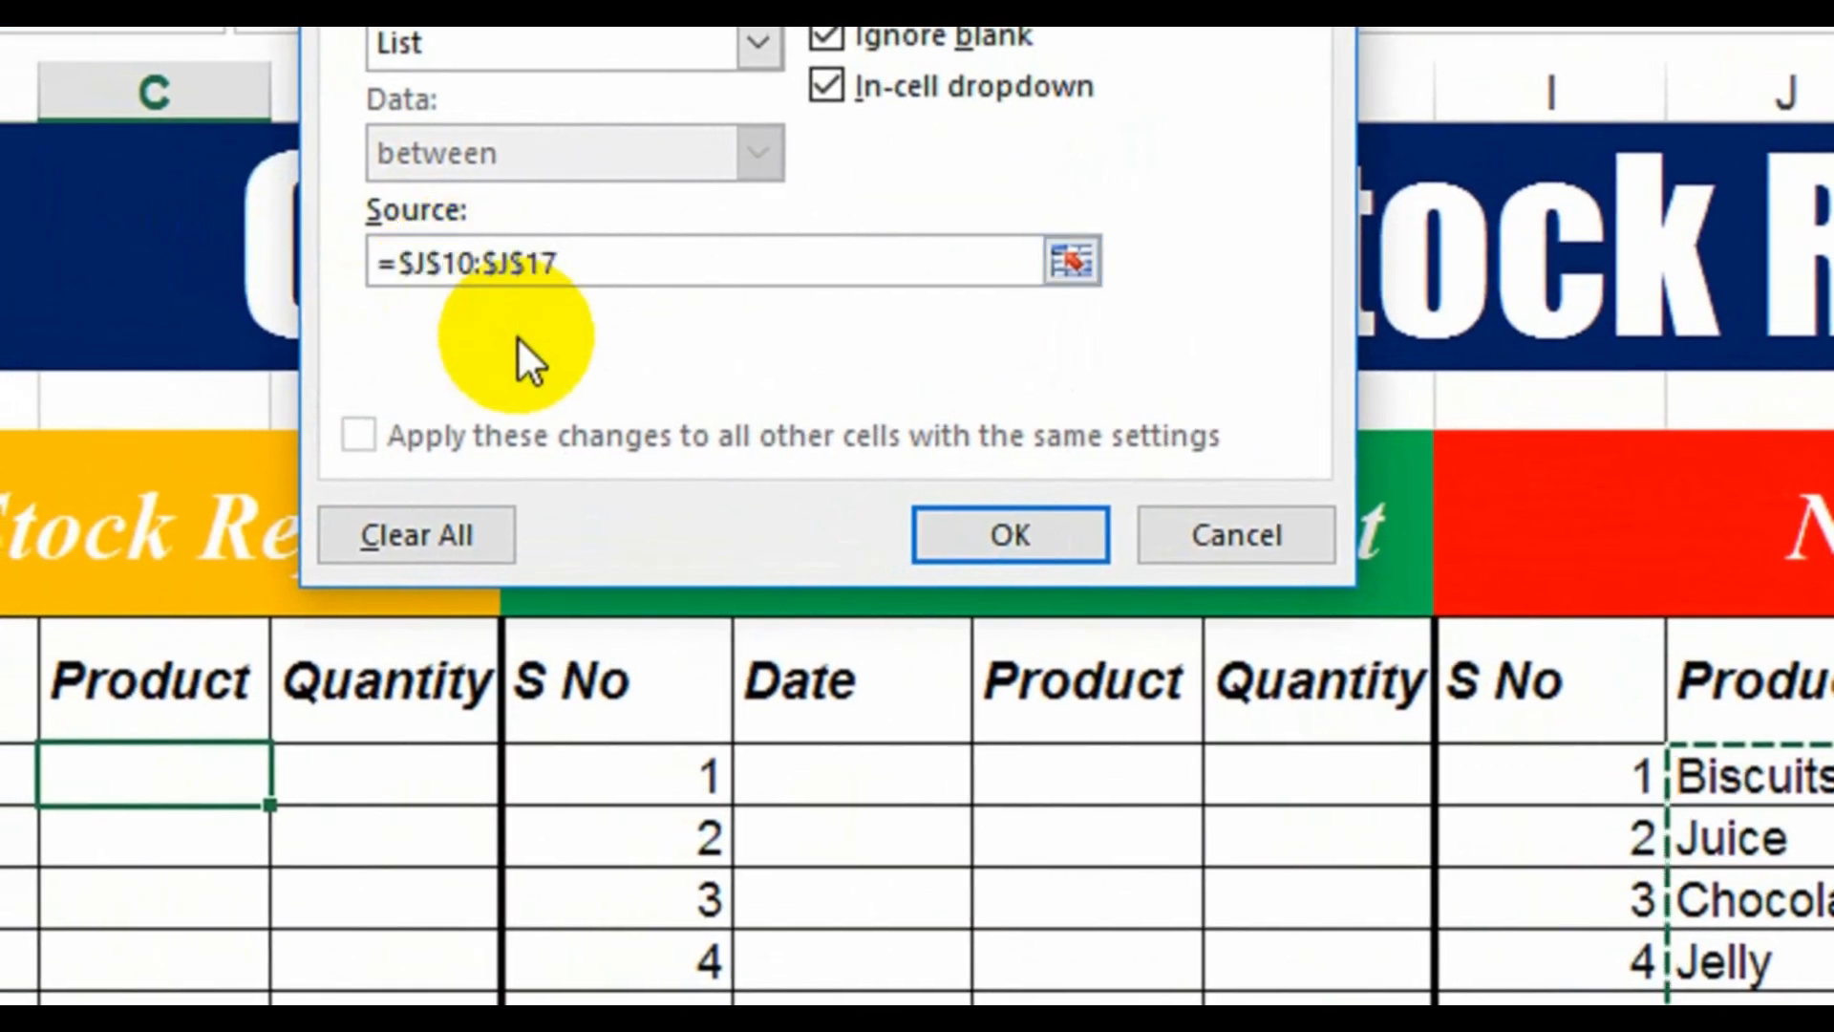
click(936, 548)
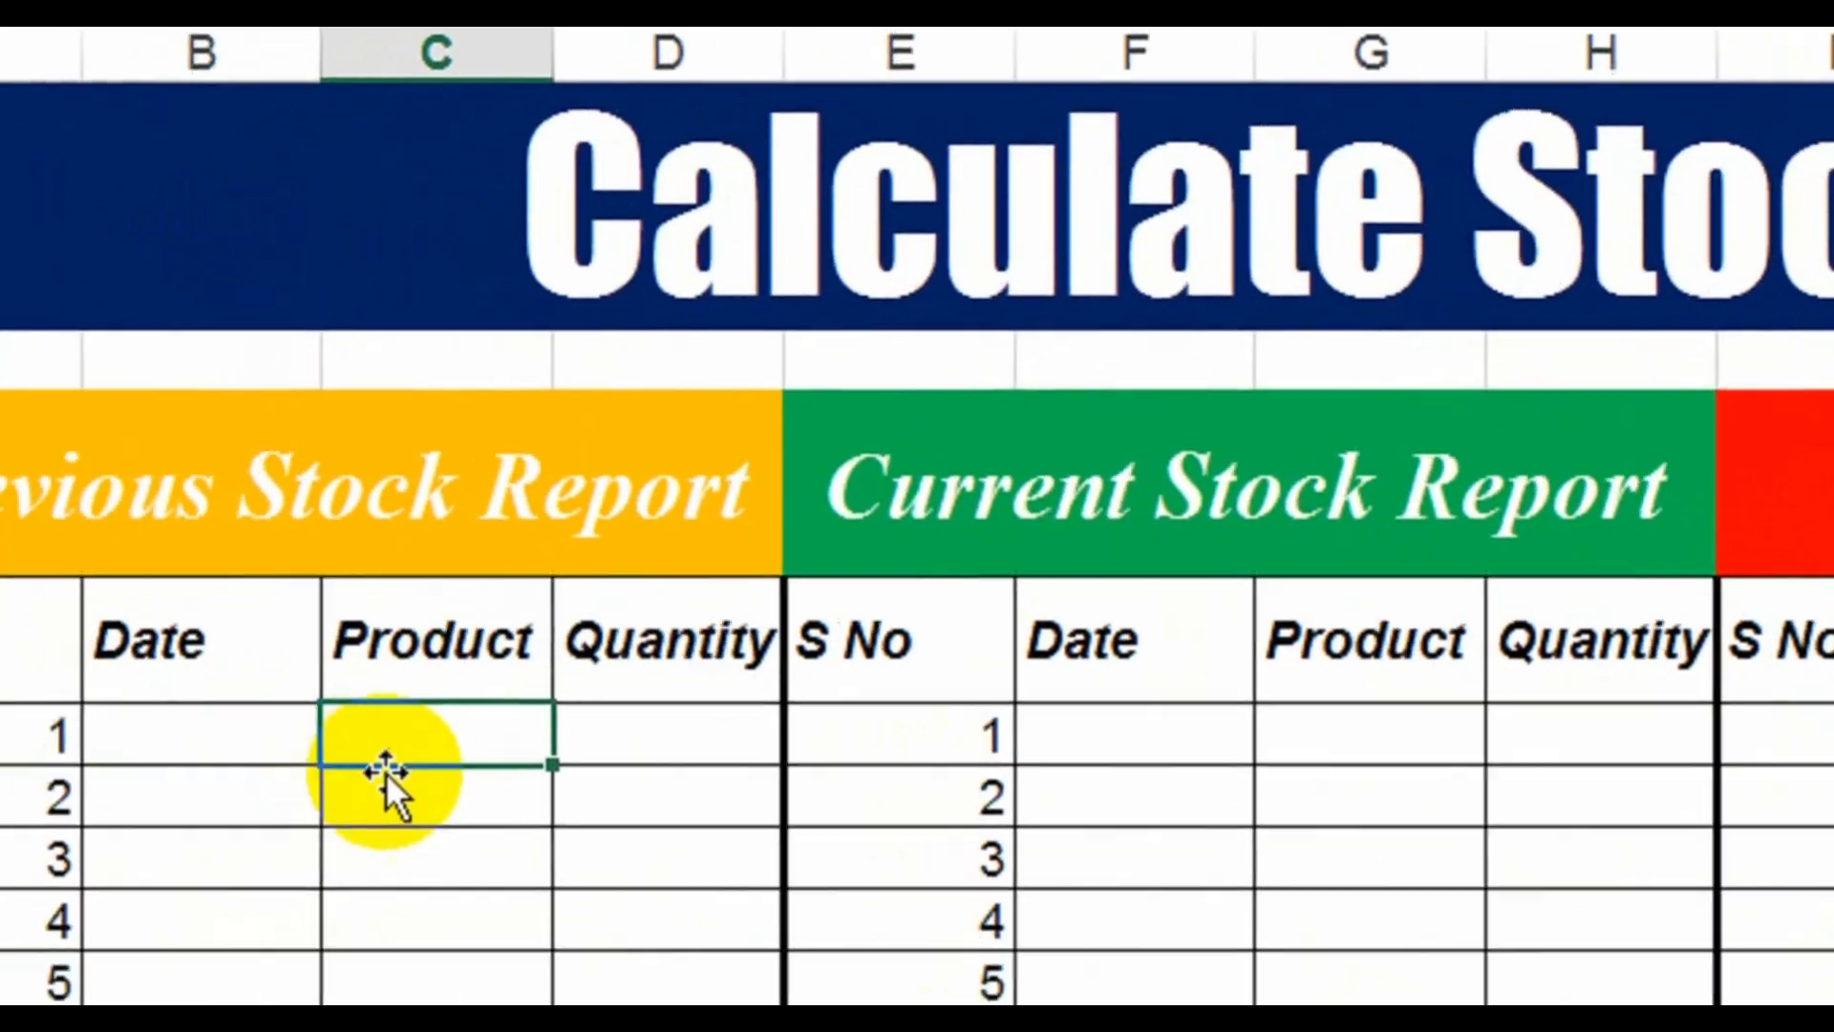
Step: Check the product choices in the drop-down list of cell C10 without choosing one
click(367, 789)
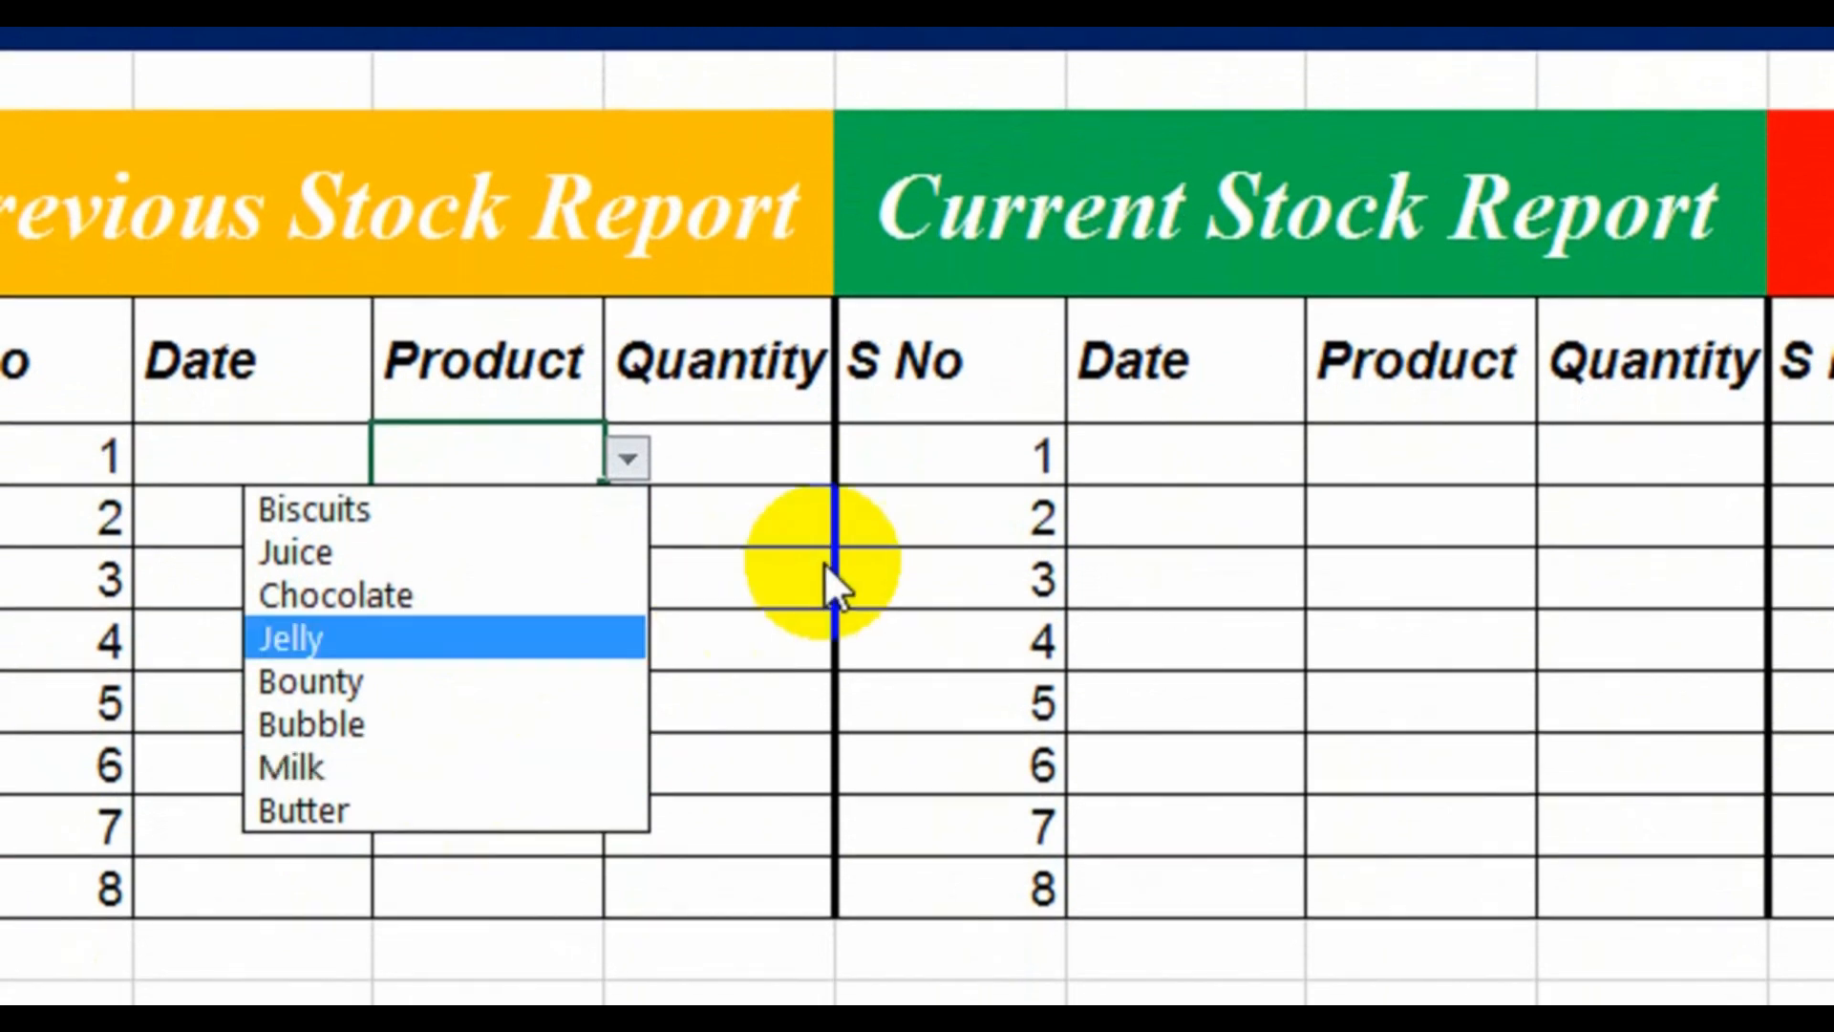
click(830, 573)
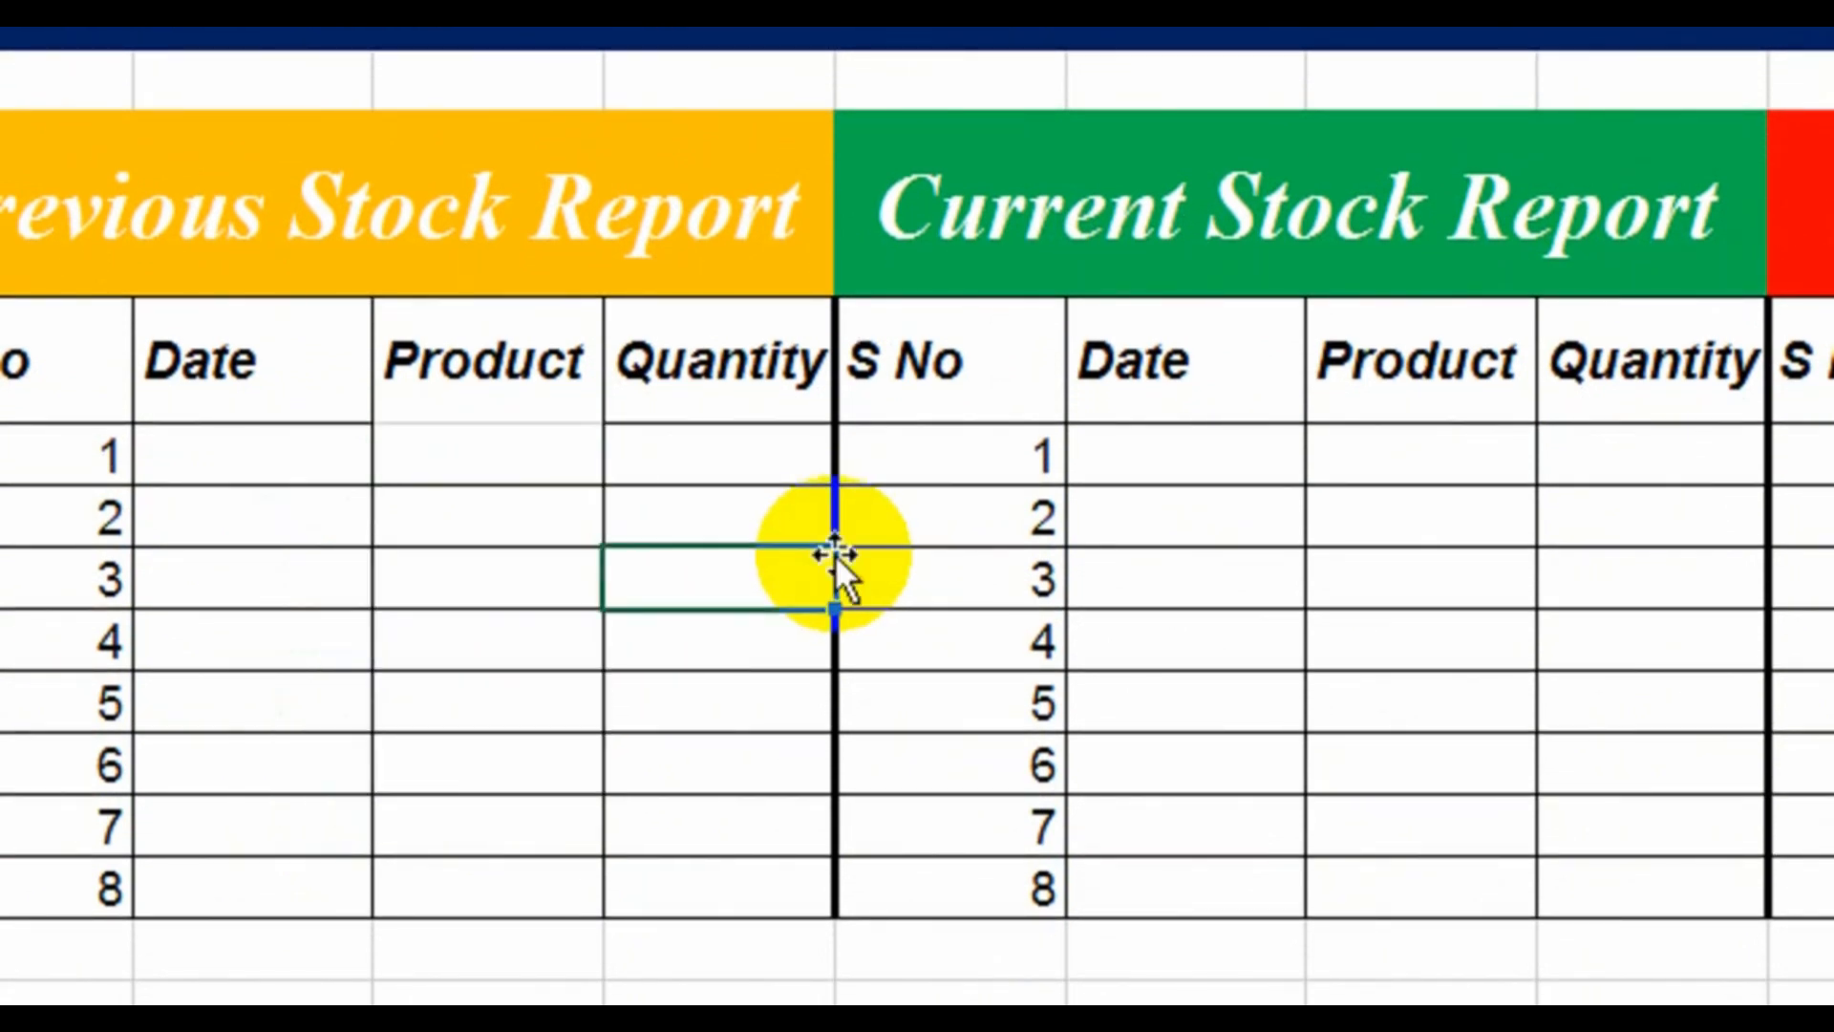
click(563, 491)
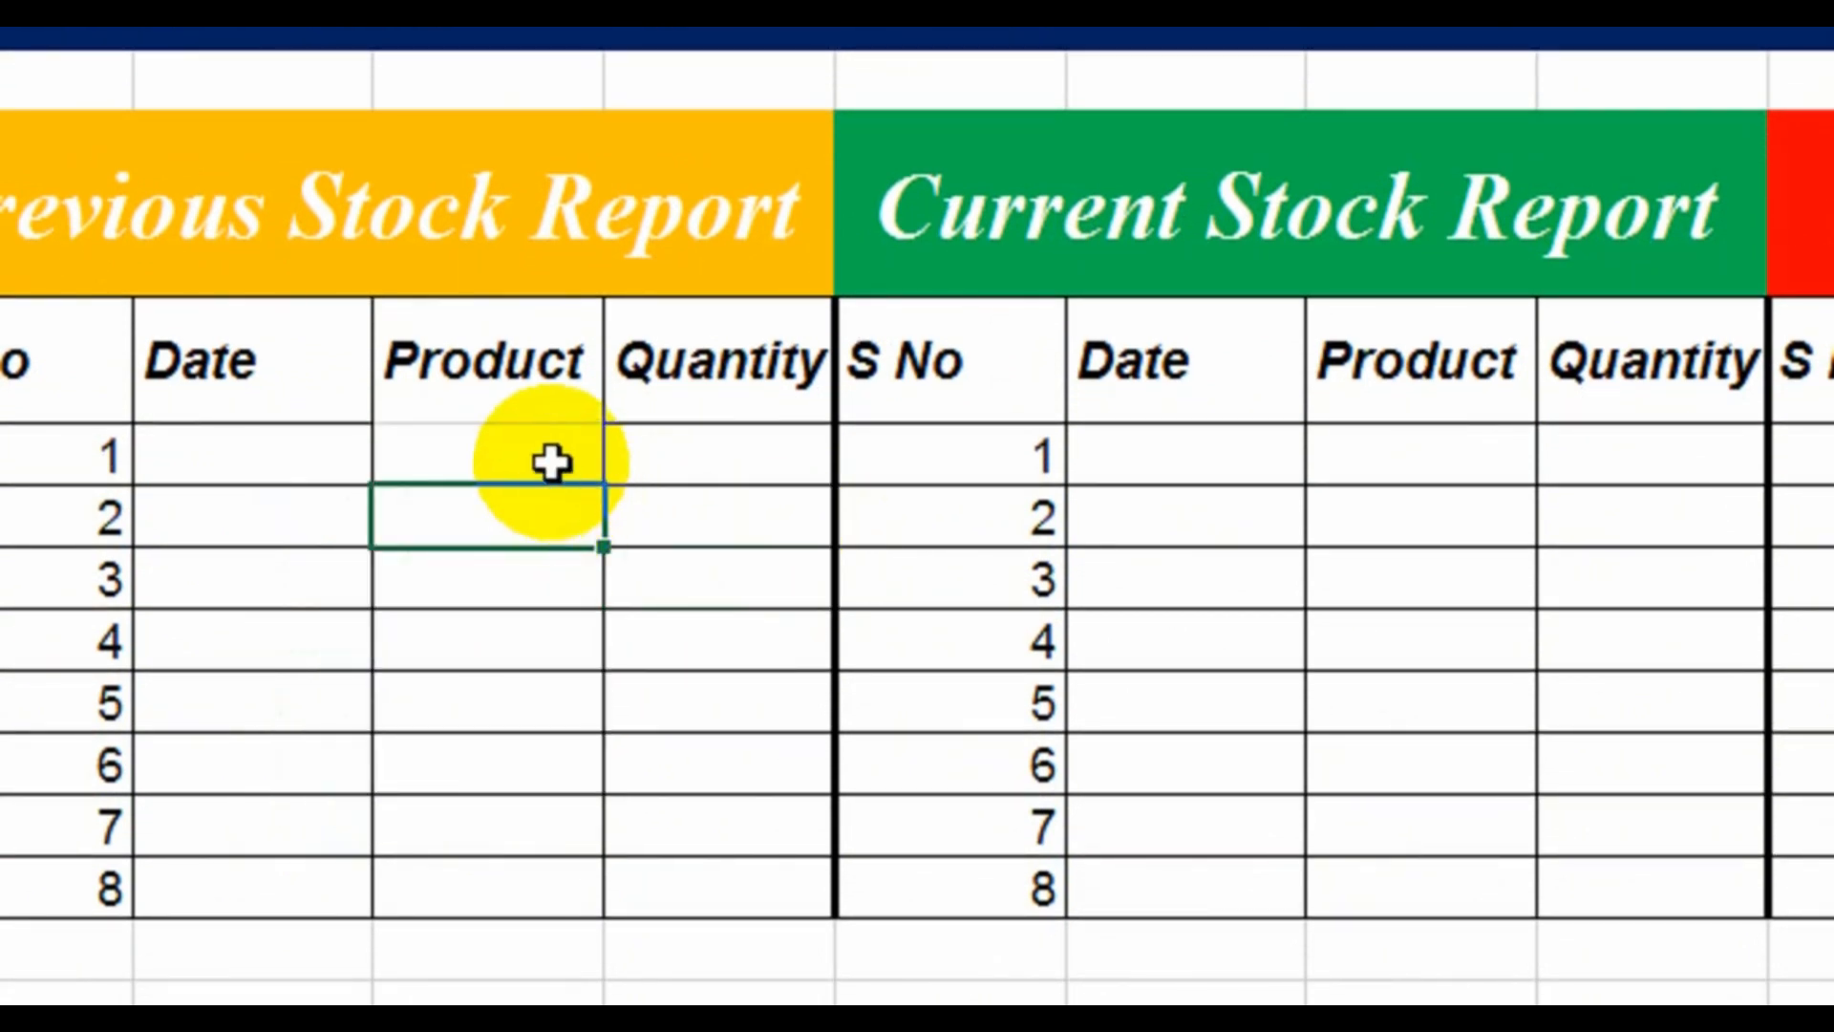
Step: Fill the product drop-down from C10 down to C17 in the Previous Stock Report and open the list in C12
click(552, 463)
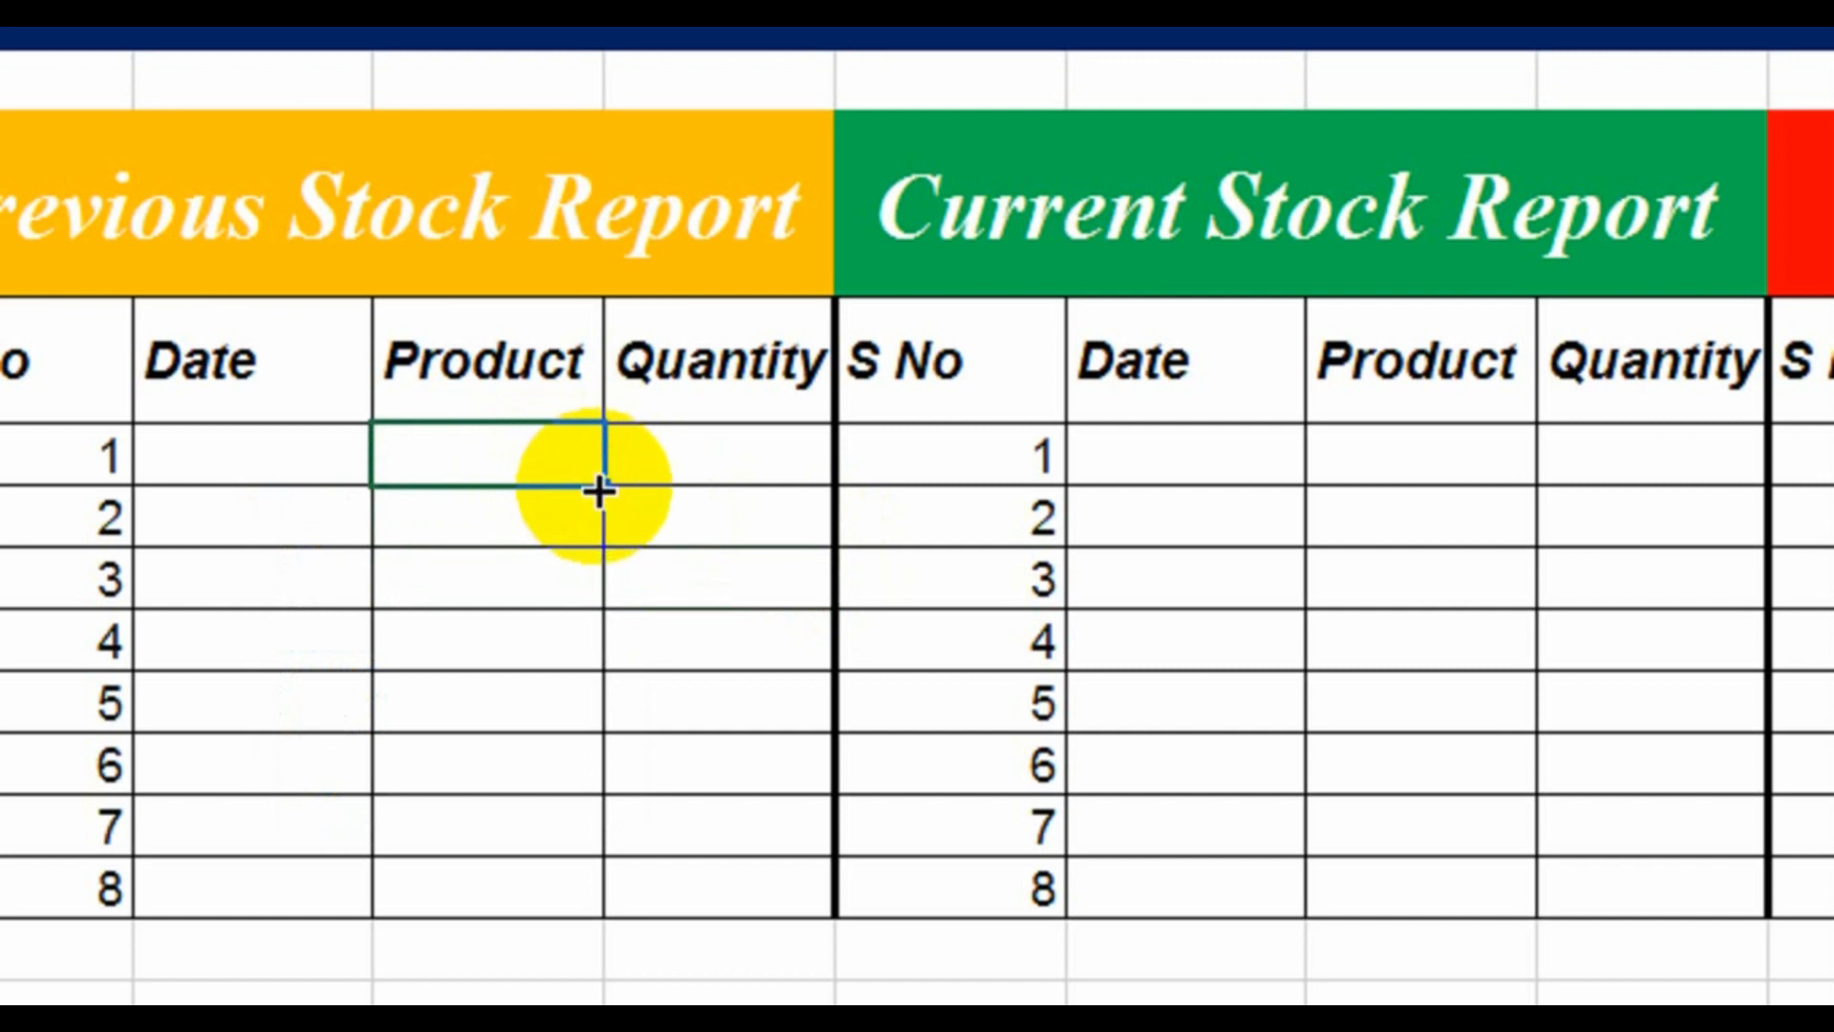
drag(602, 489, 568, 903)
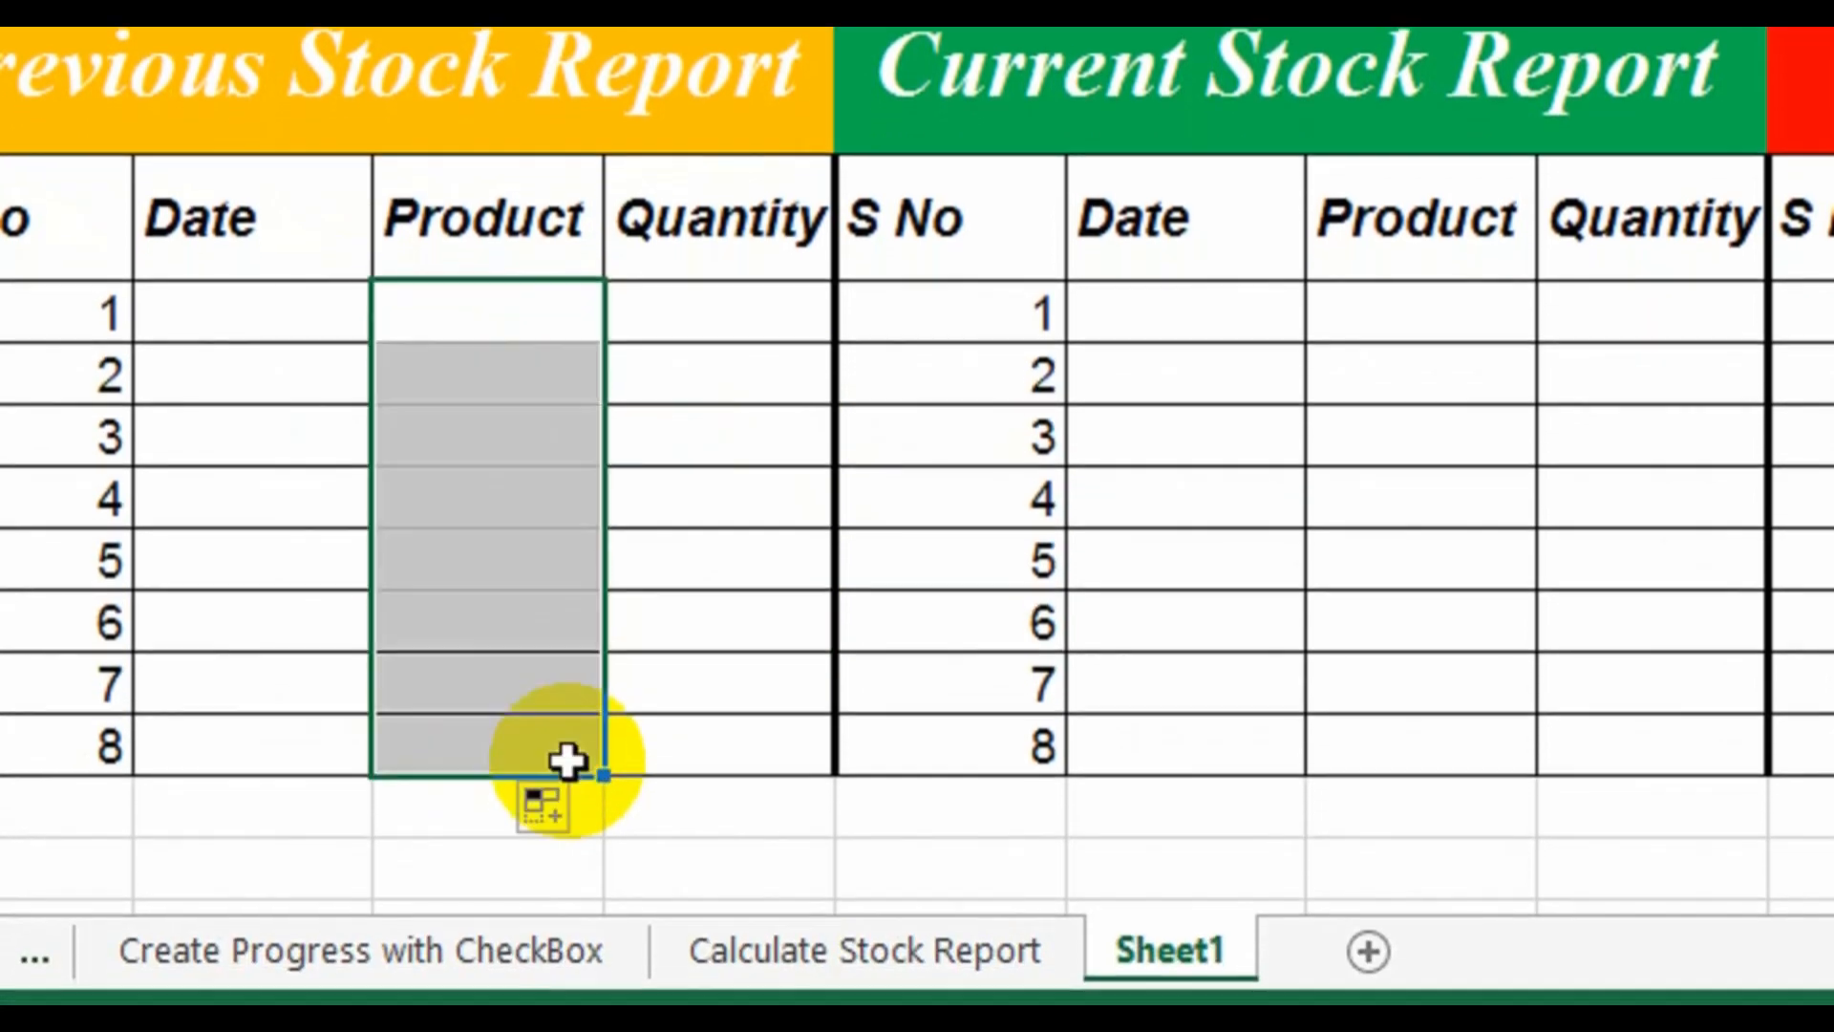
click(503, 434)
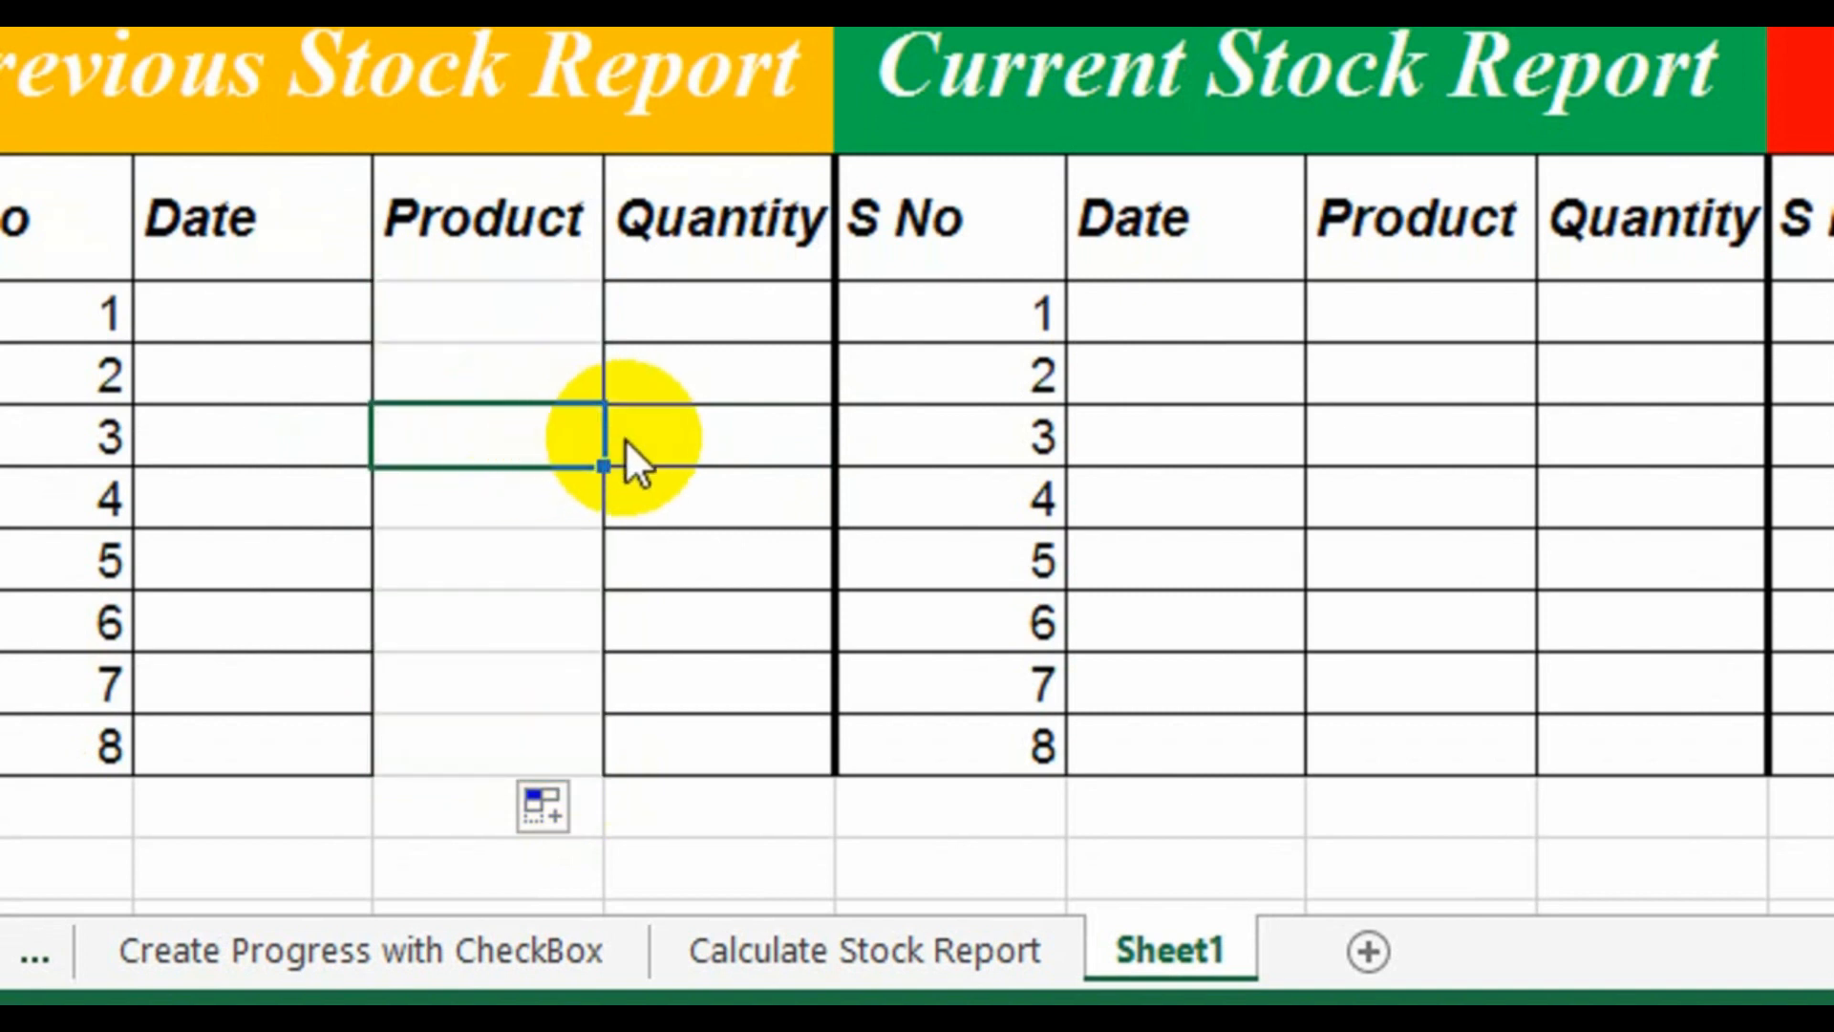
click(627, 442)
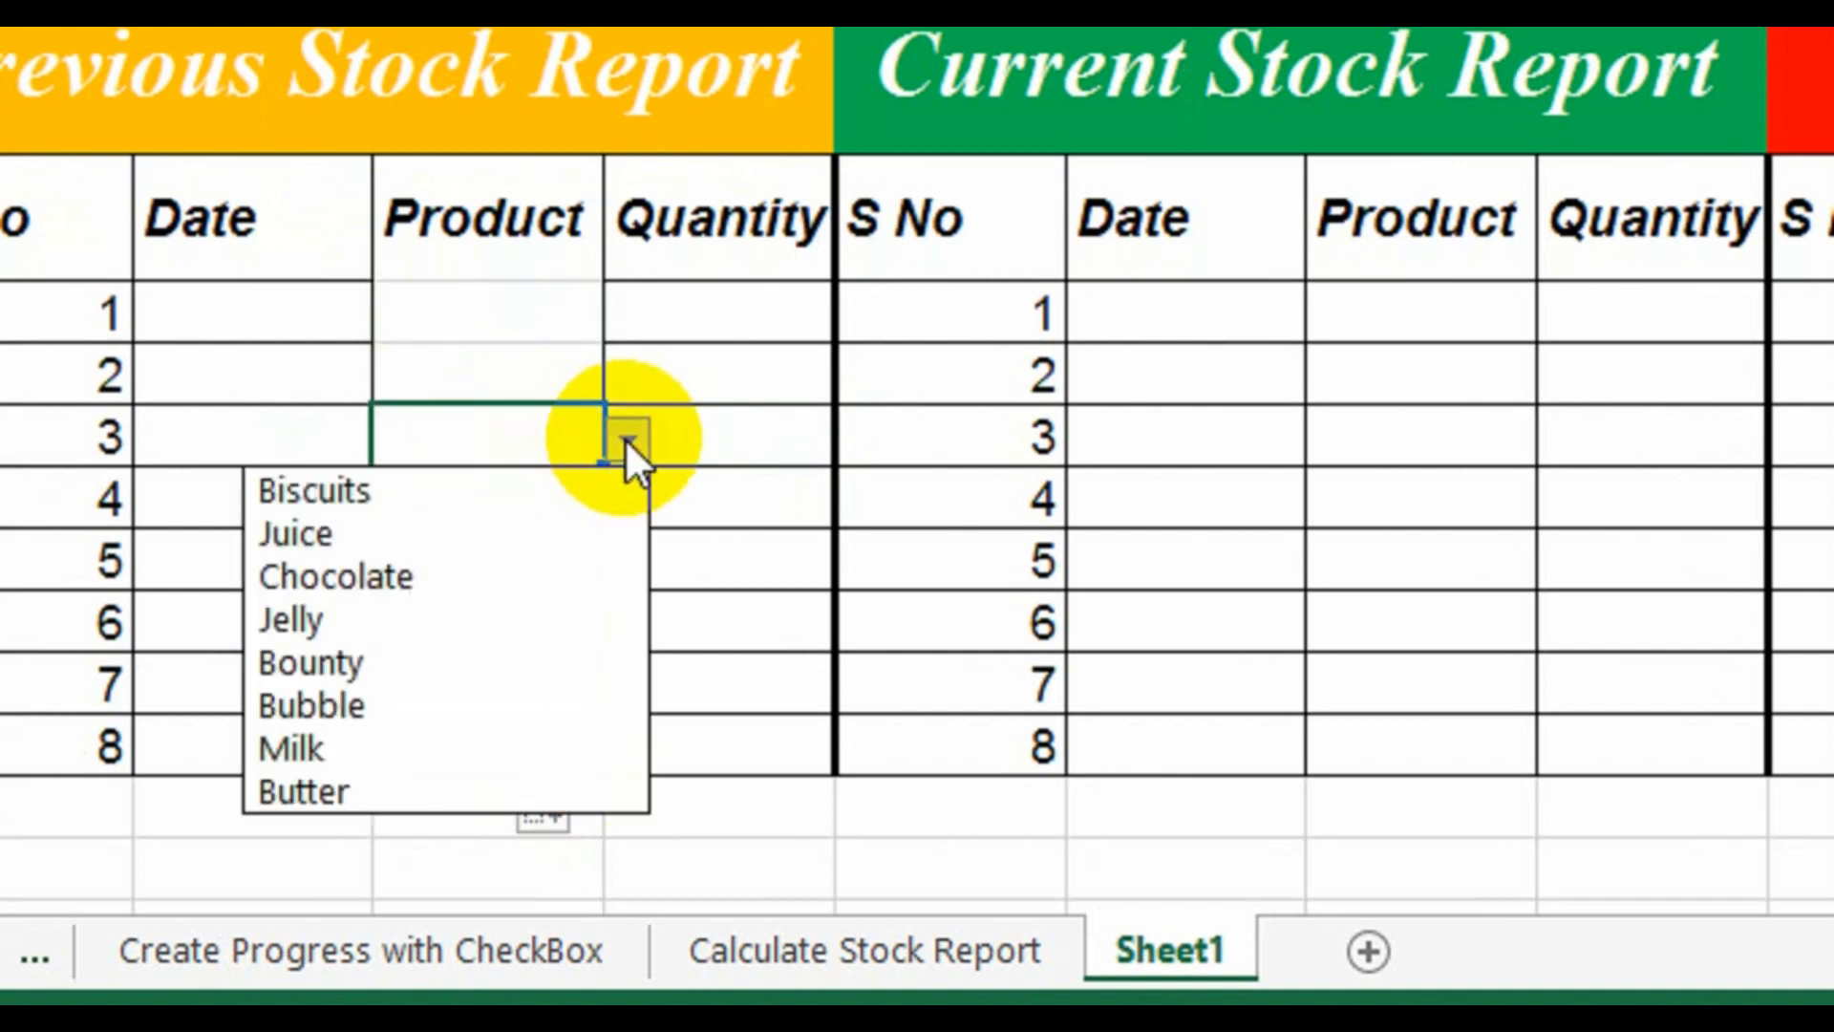
Step: Check the product drop-down lists in cells C14 and C16 of the Previous Stock Report without choosing a product
click(747, 541)
click(553, 544)
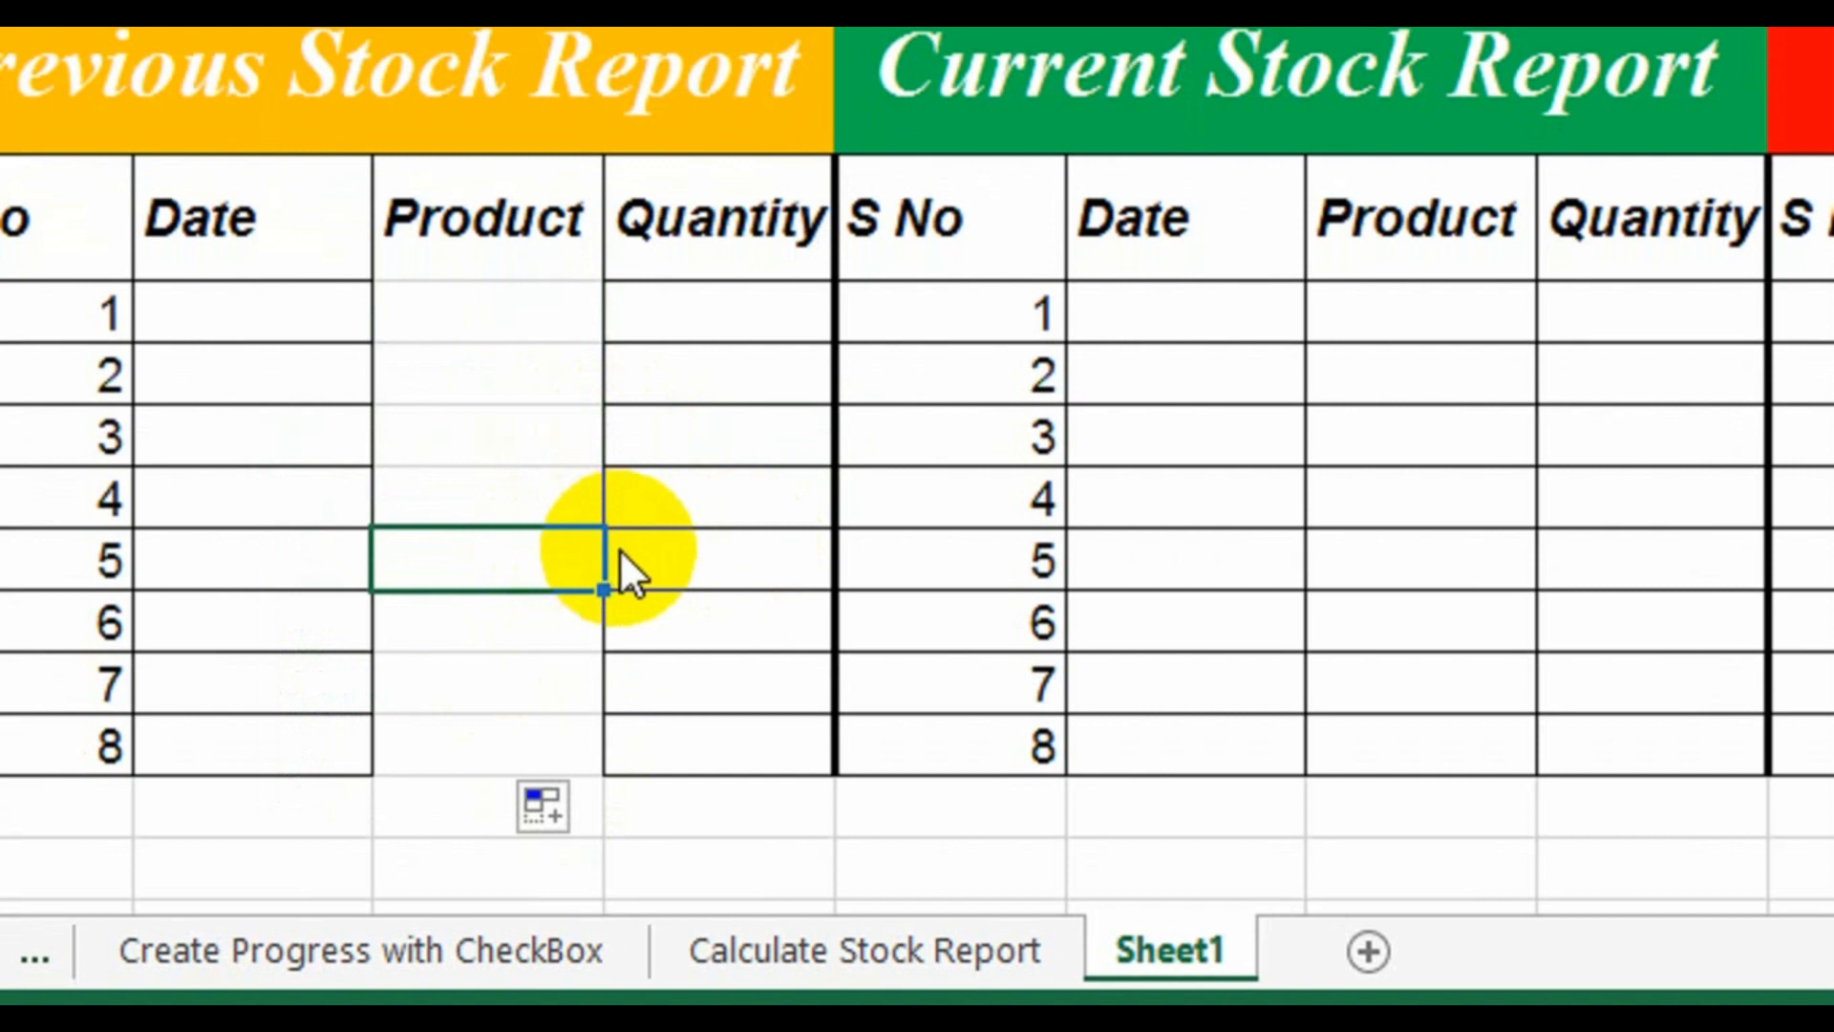
click(619, 552)
click(696, 717)
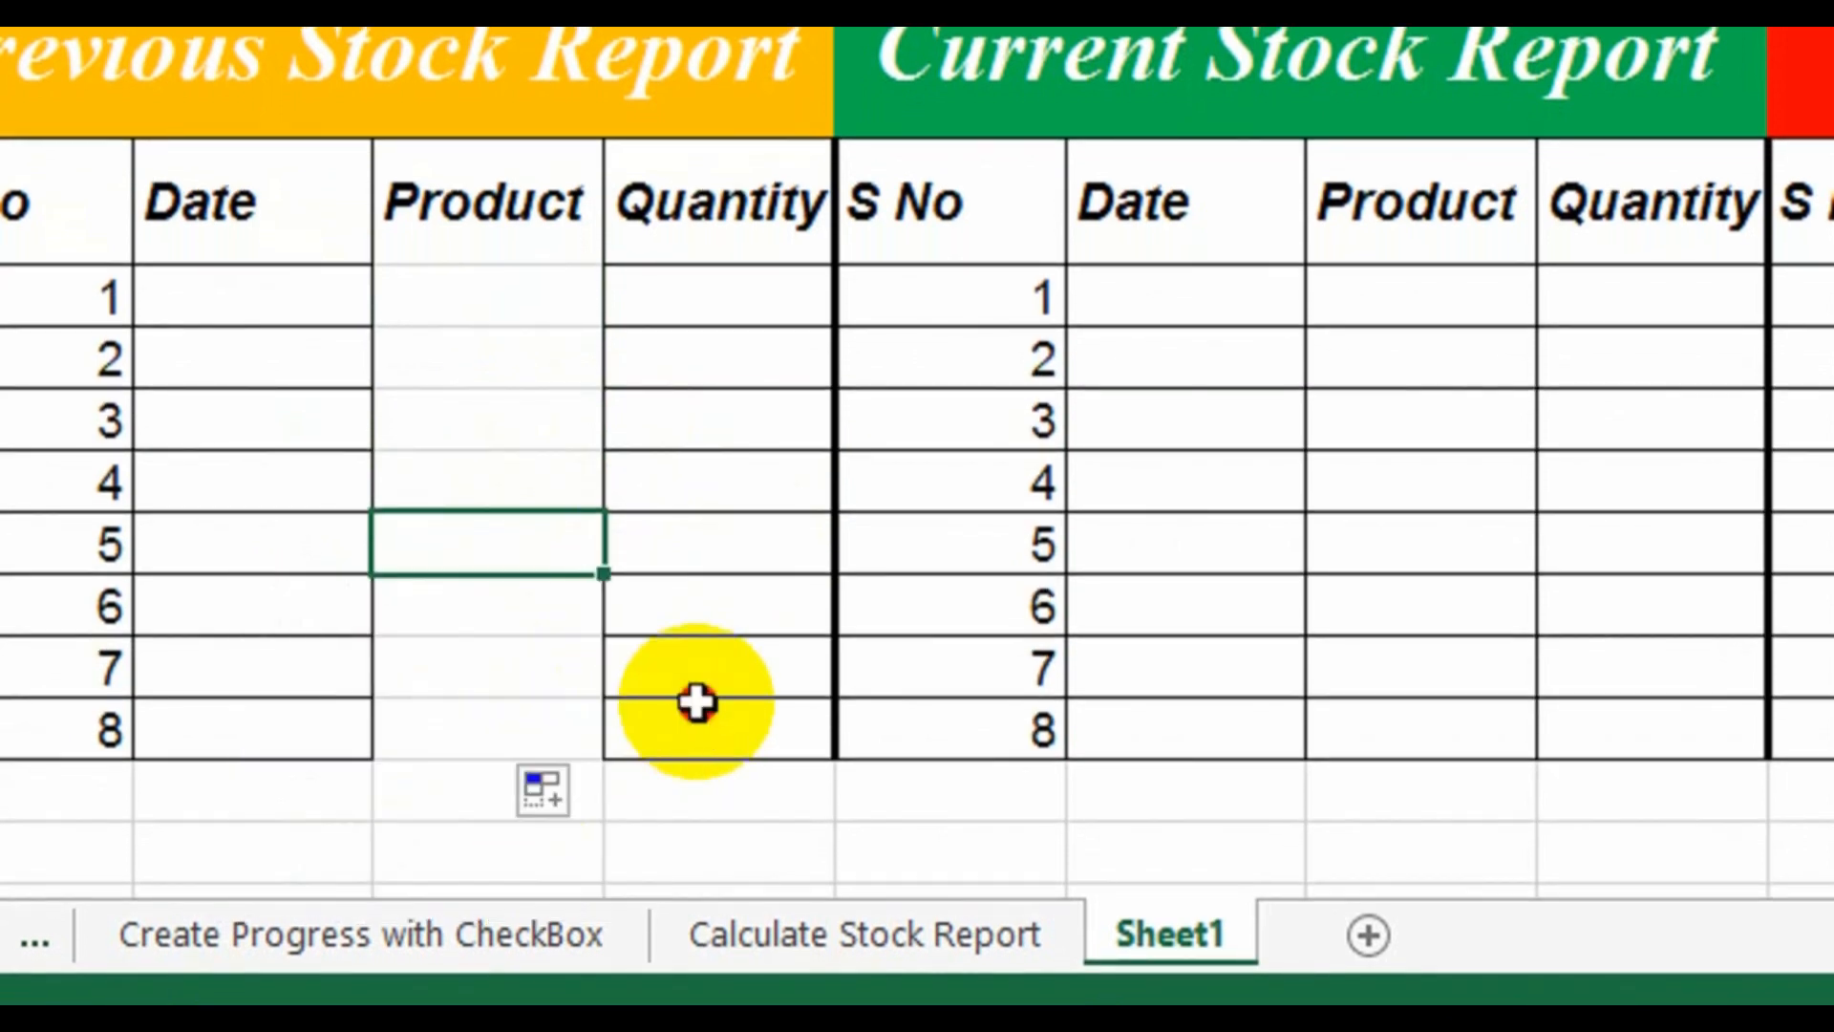
click(585, 666)
click(628, 665)
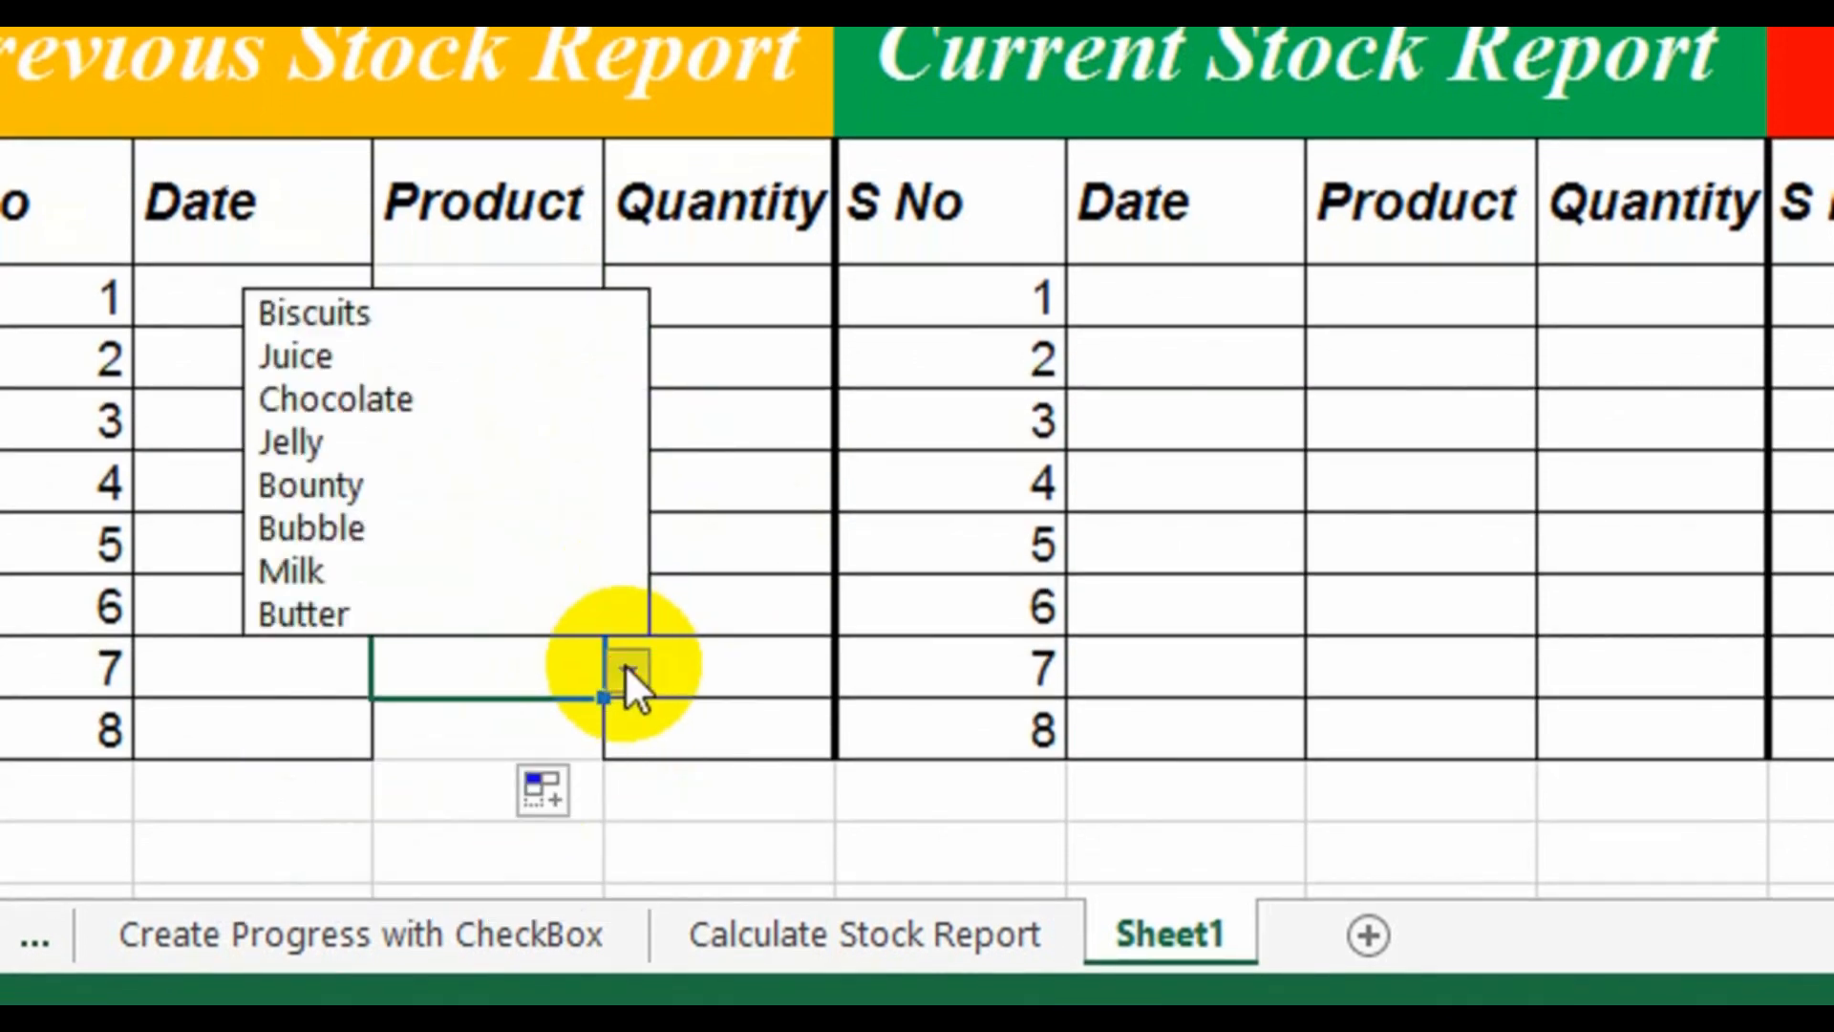
click(729, 500)
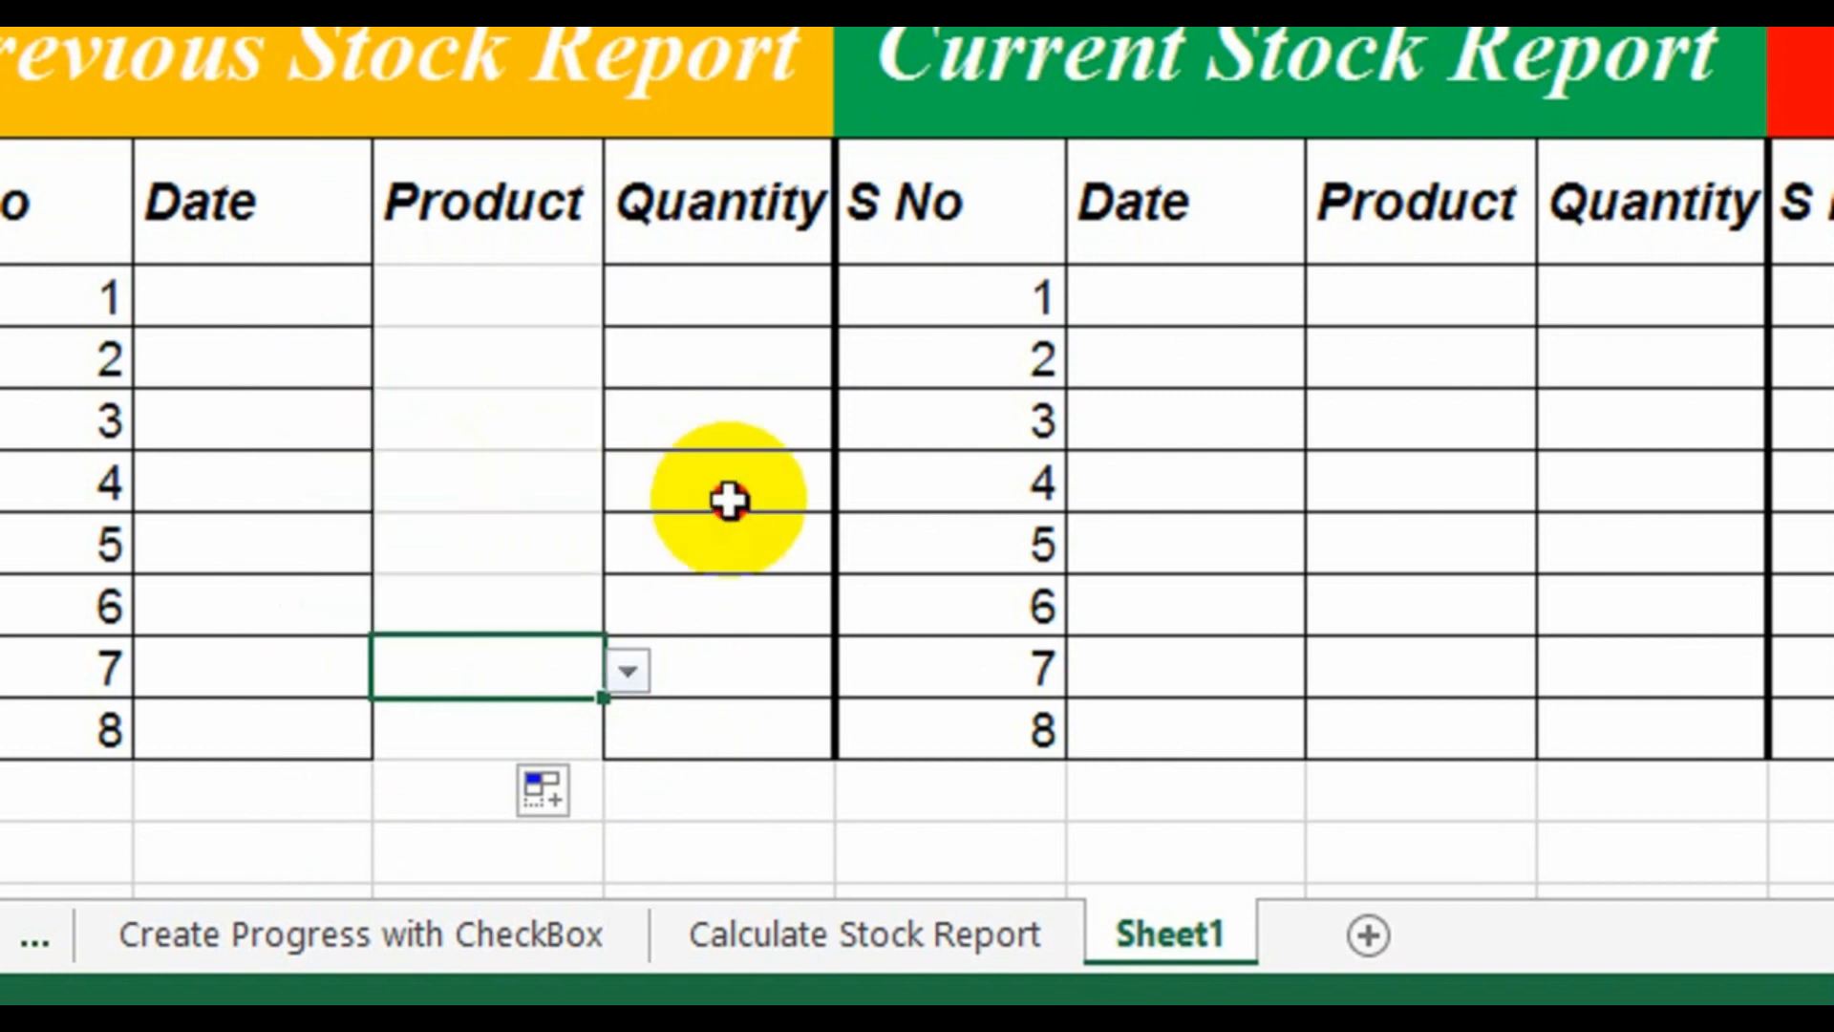
click(837, 506)
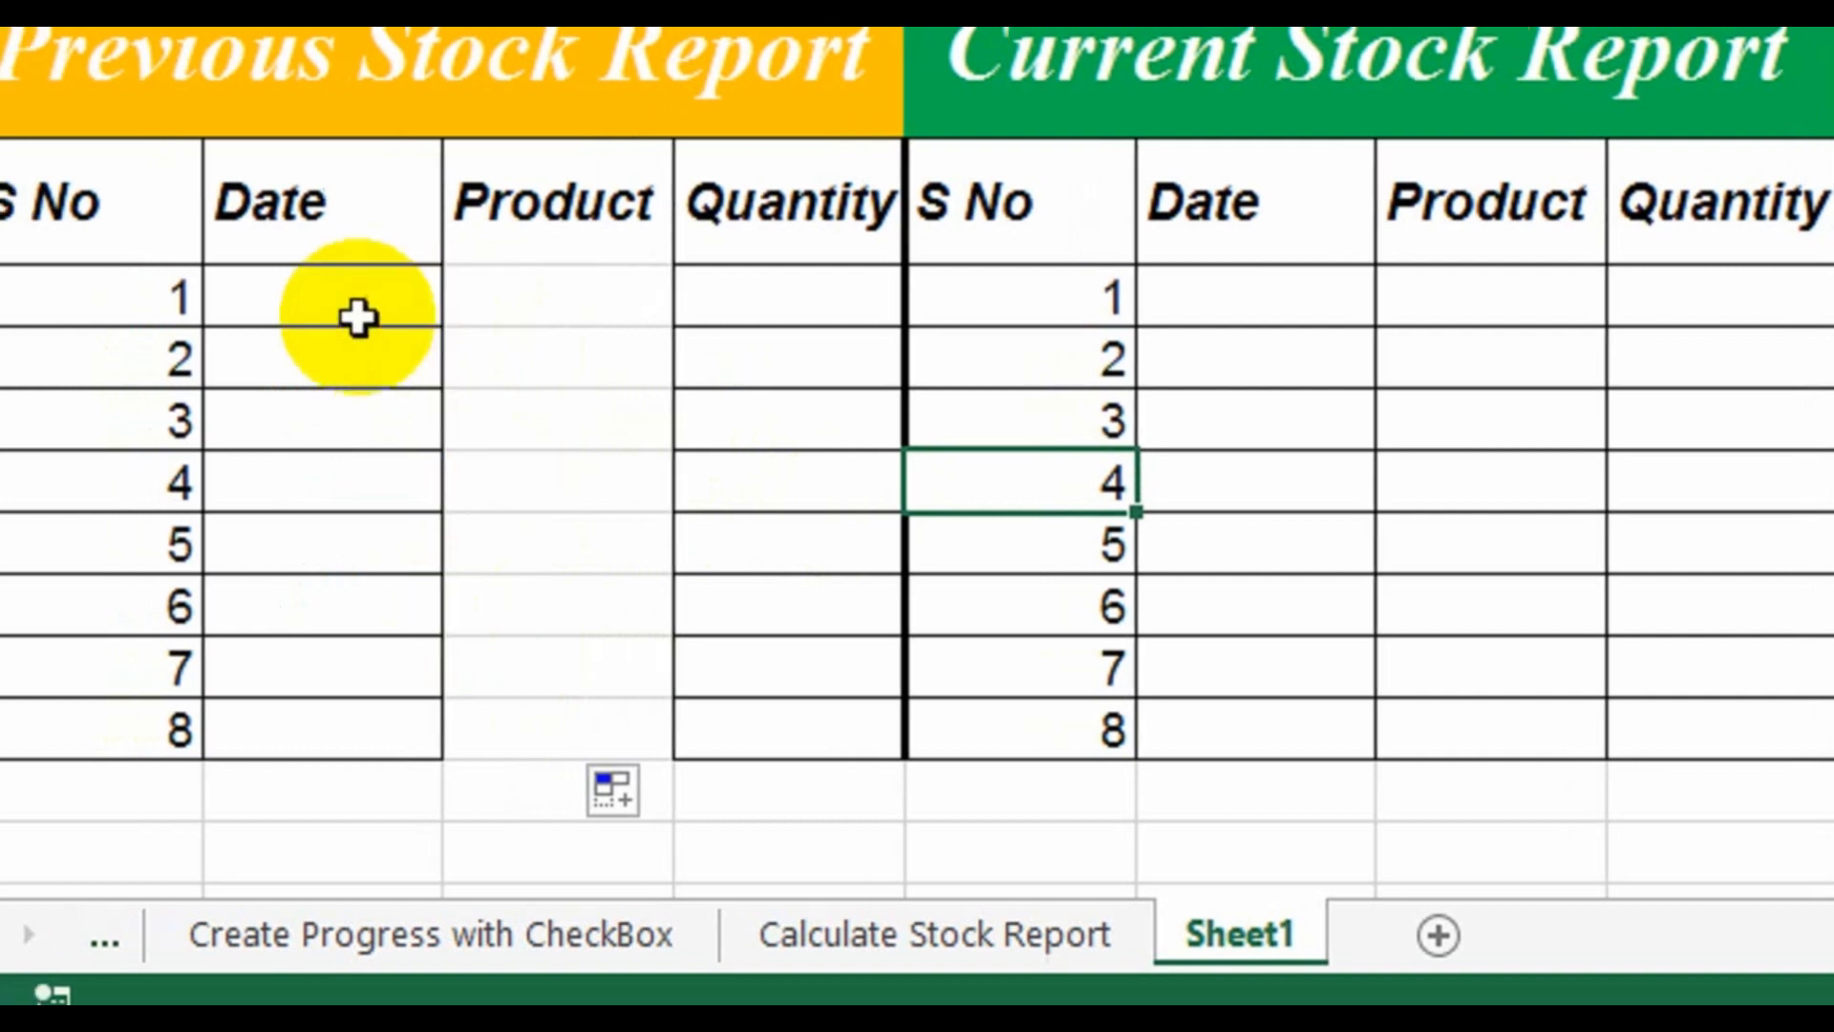
Step: Copy the bordered cell formatting from Date cells B10:B13 onto Product cells C10:C17 with Format Painter
click(457, 313)
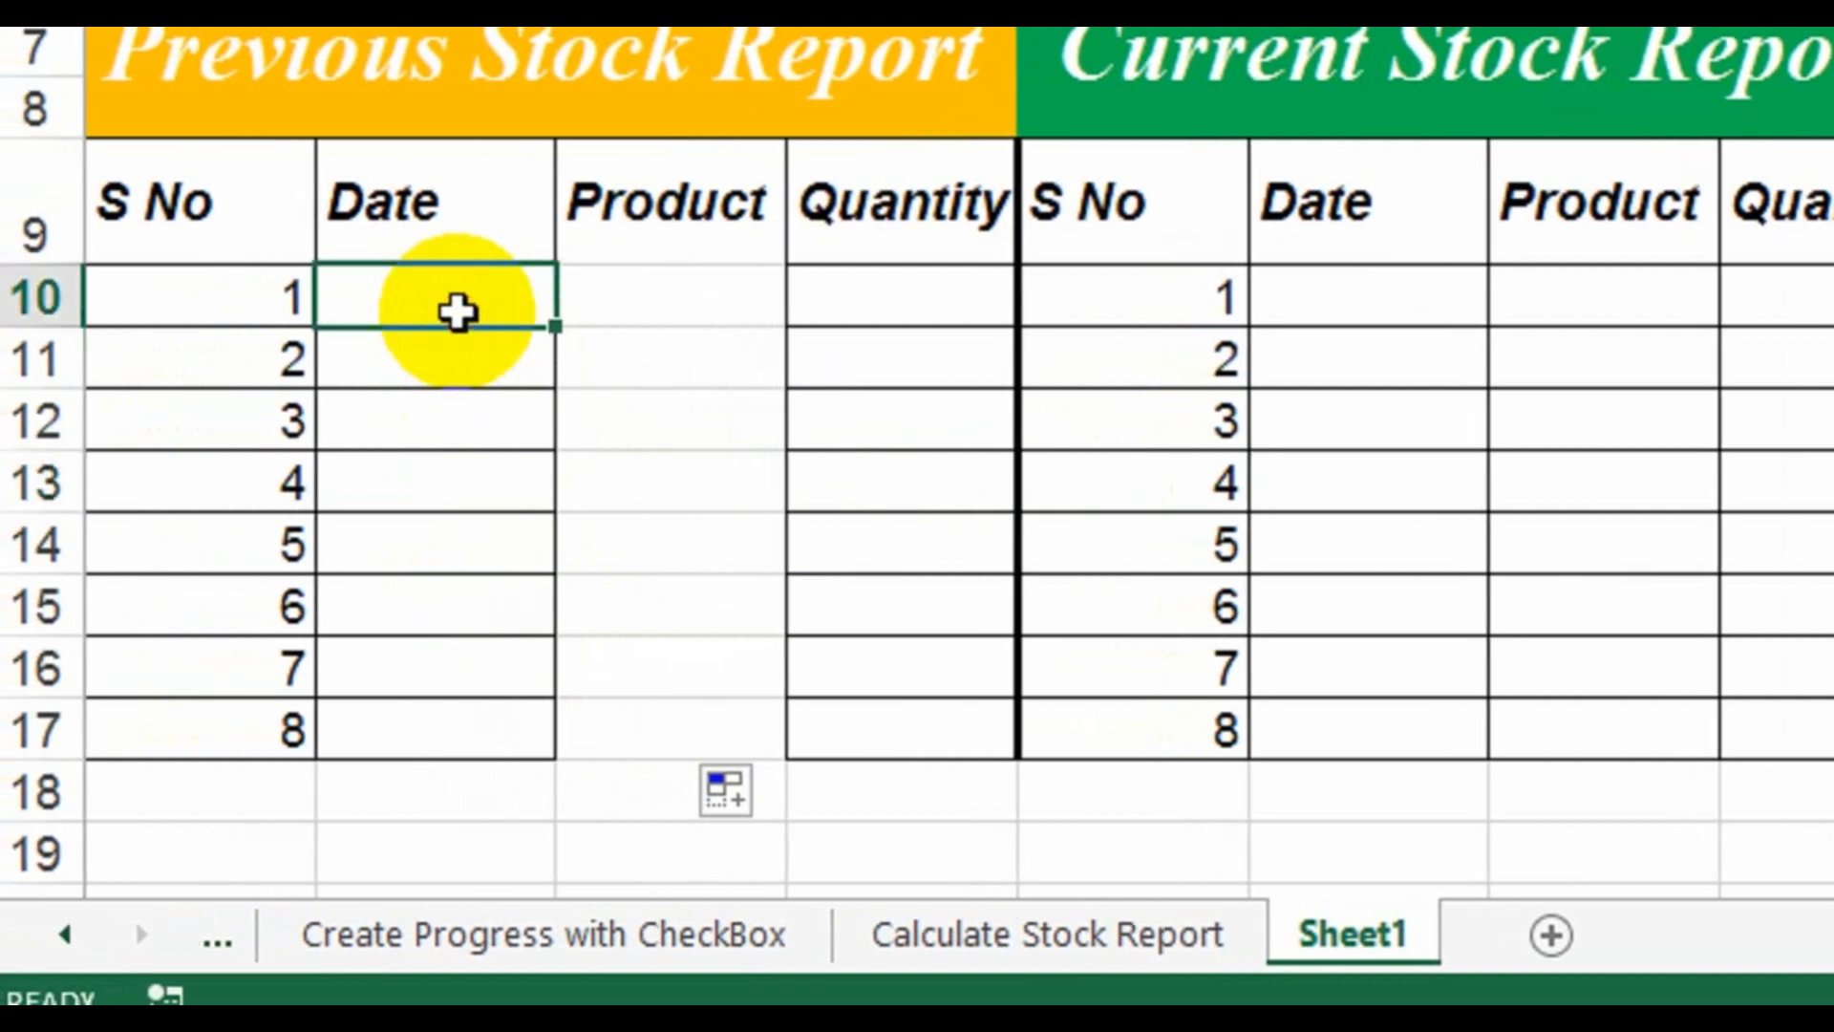
key(shift+Down)
key(shift+Down)
key(shift+Down)
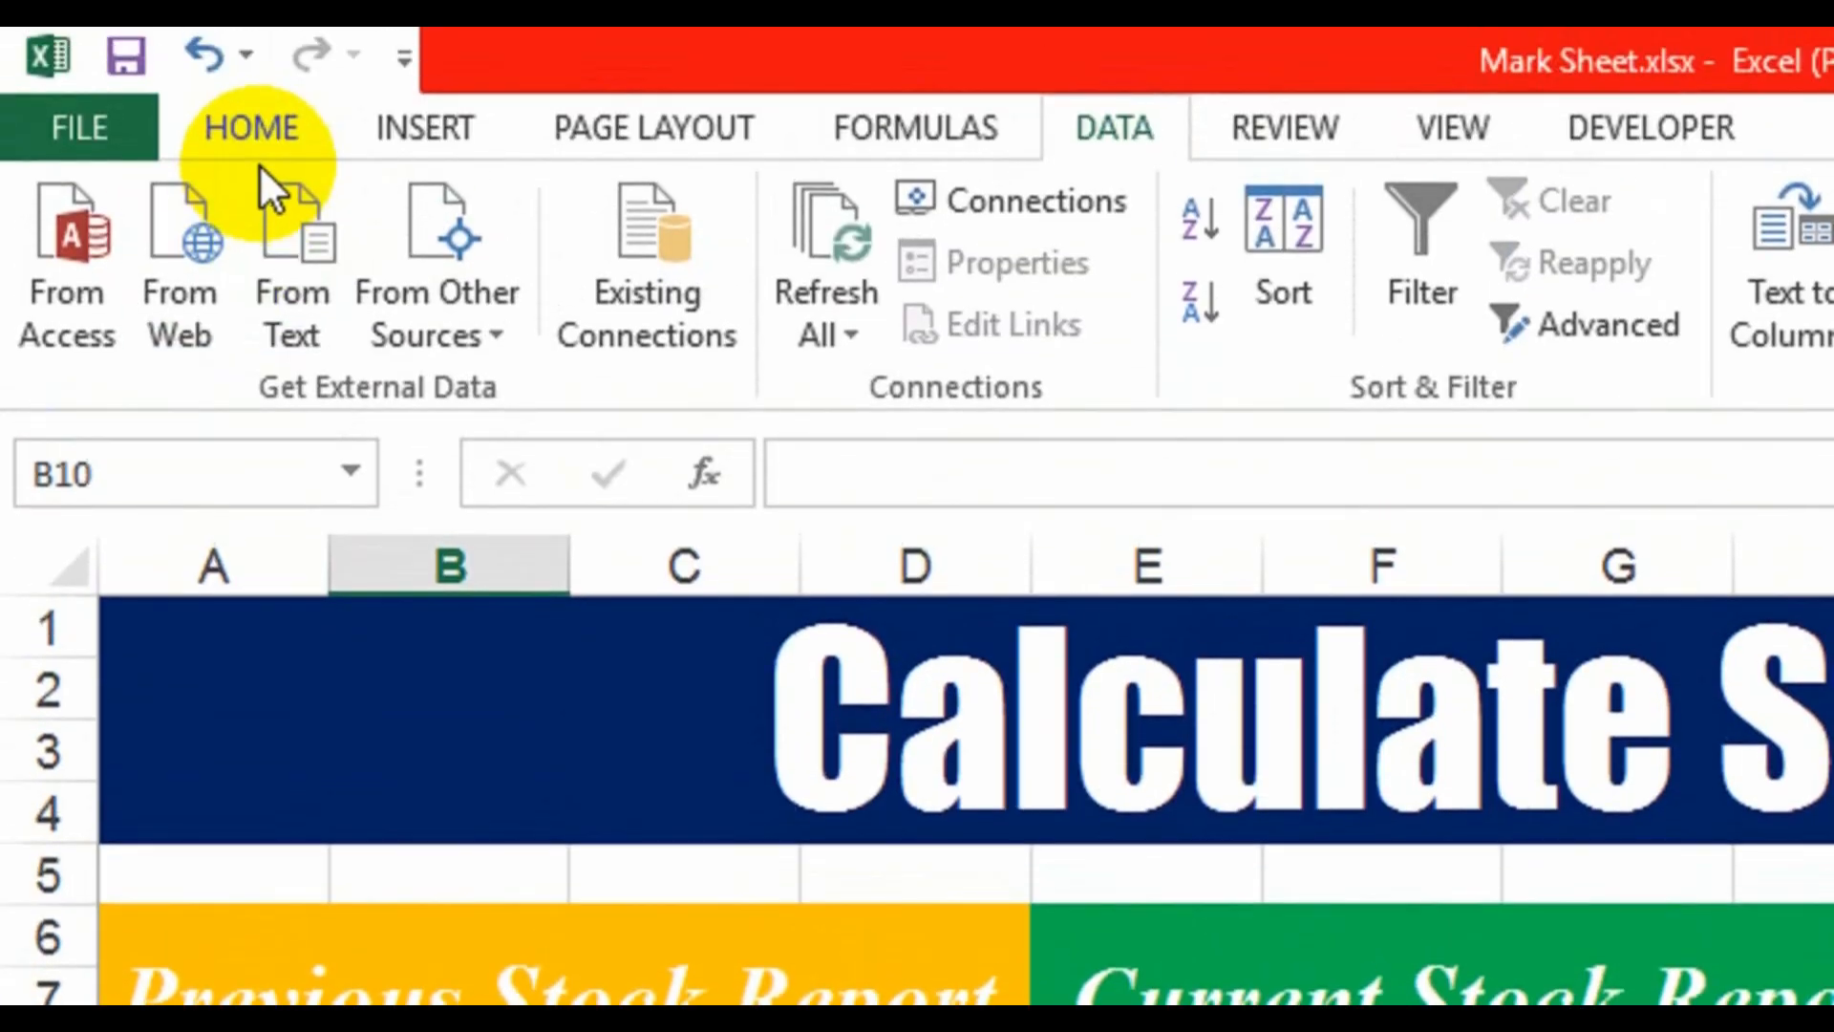
click(257, 133)
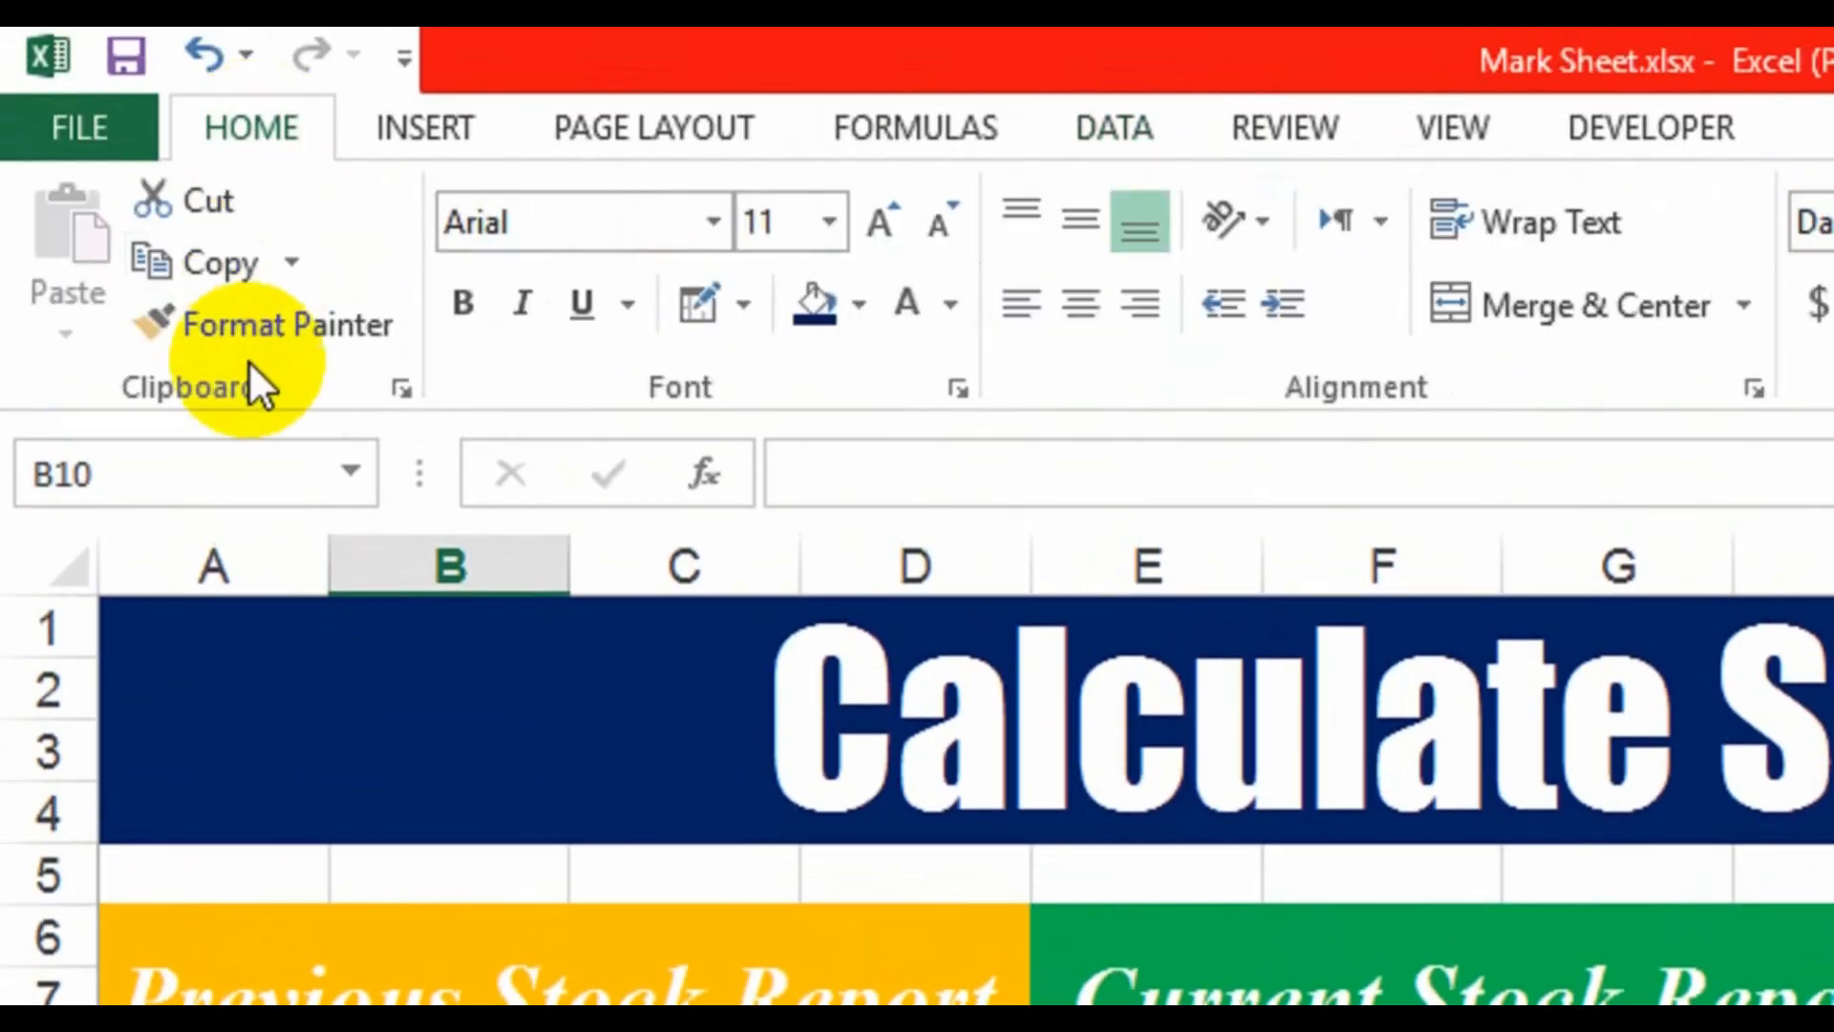
click(255, 344)
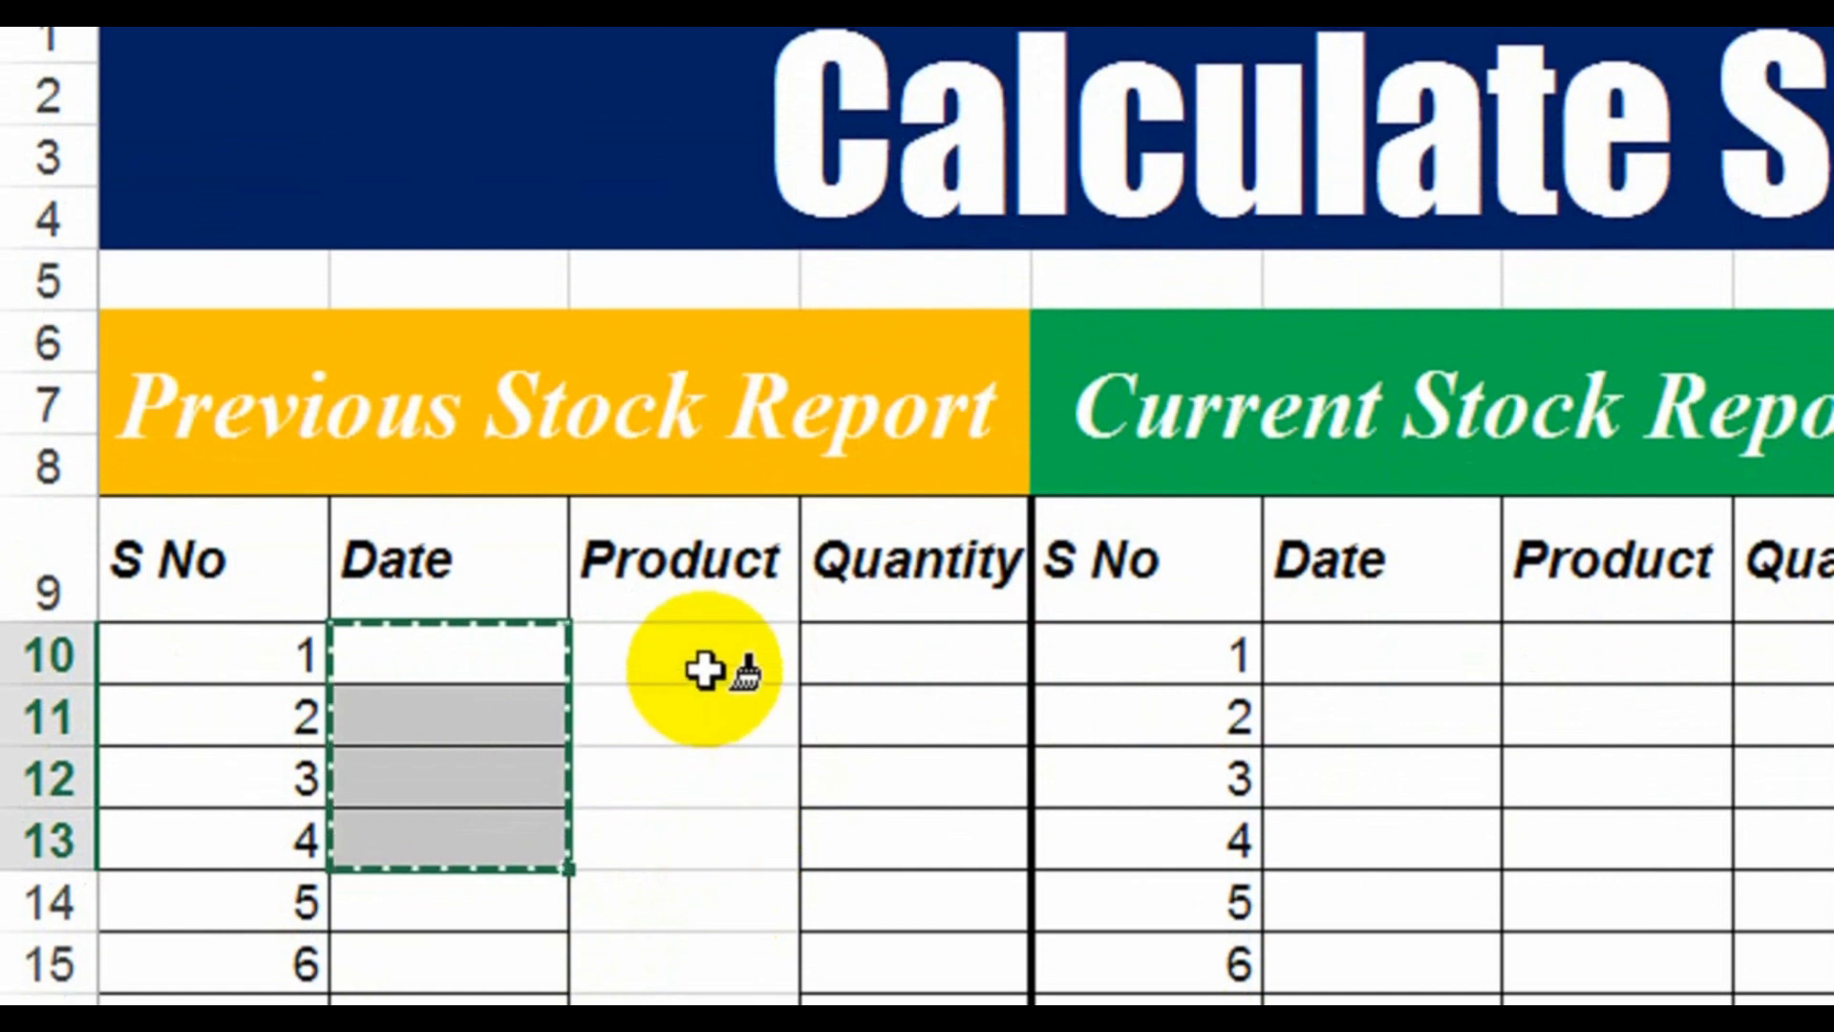
click(705, 671)
drag(705, 672, 673, 1031)
click(942, 656)
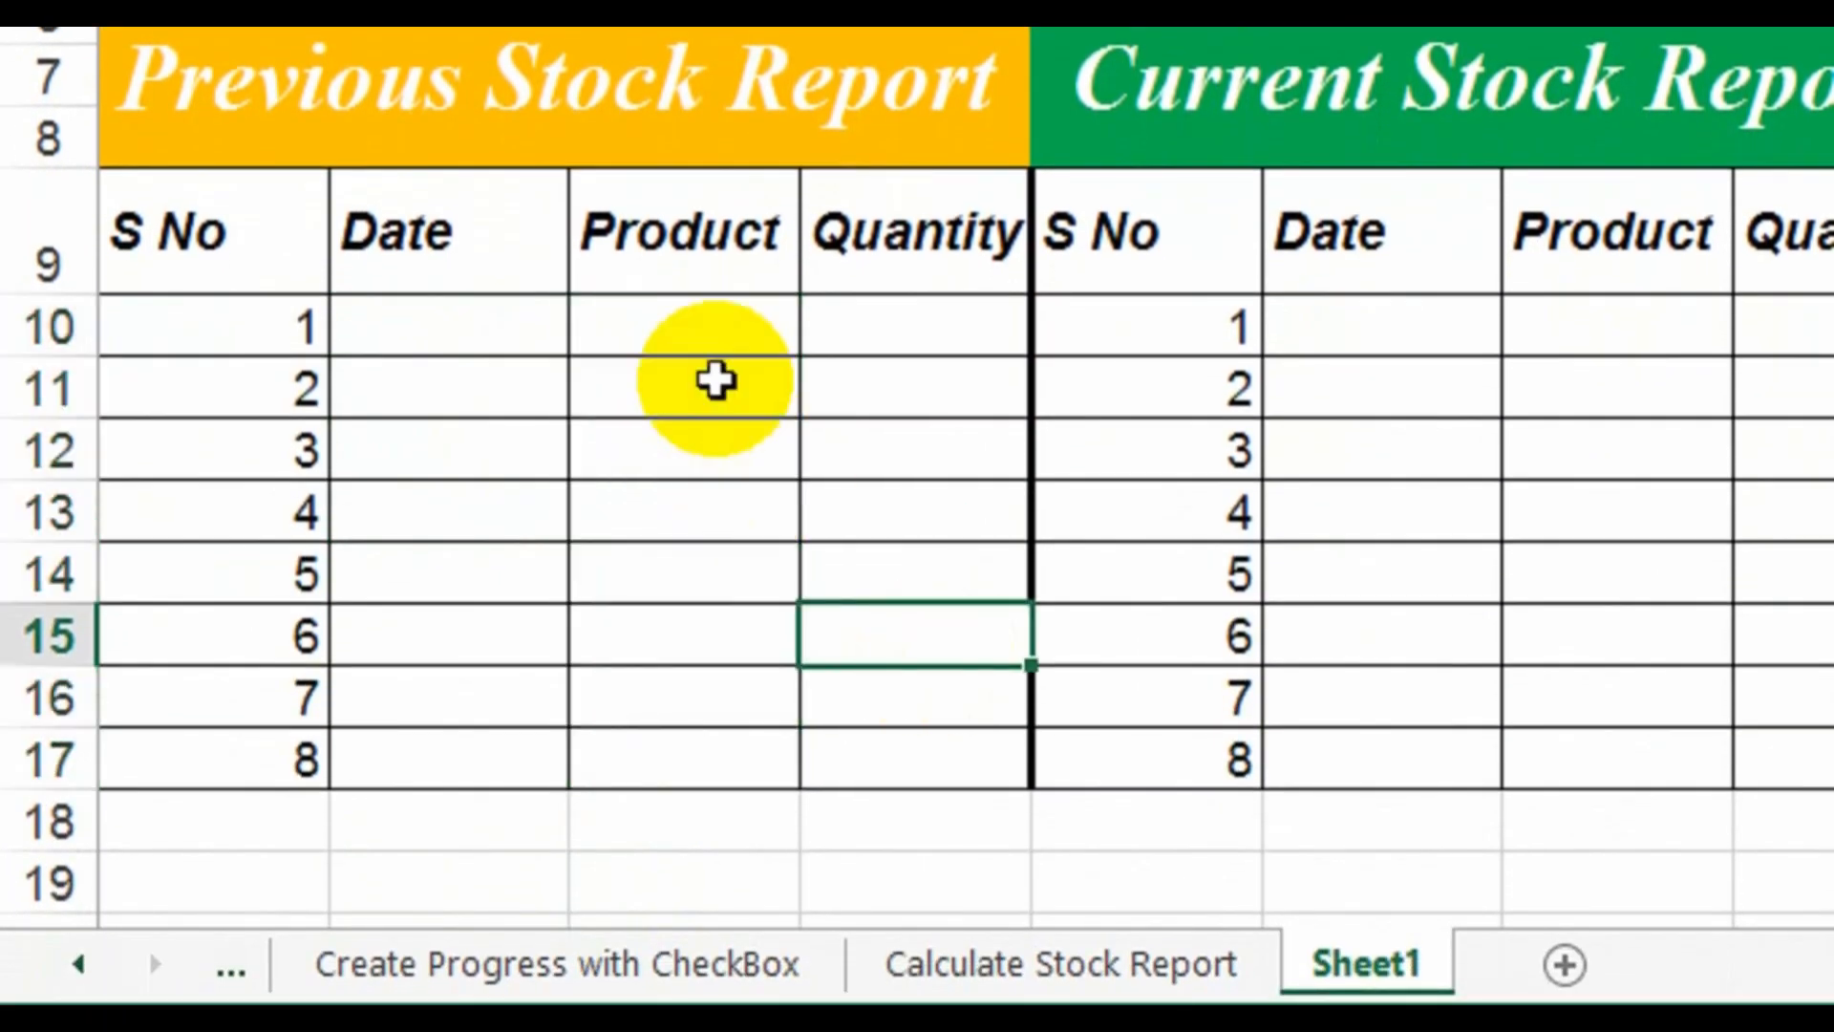
Step: Check the product choices in the drop-down list of cell C11 without choosing one
click(726, 382)
click(825, 406)
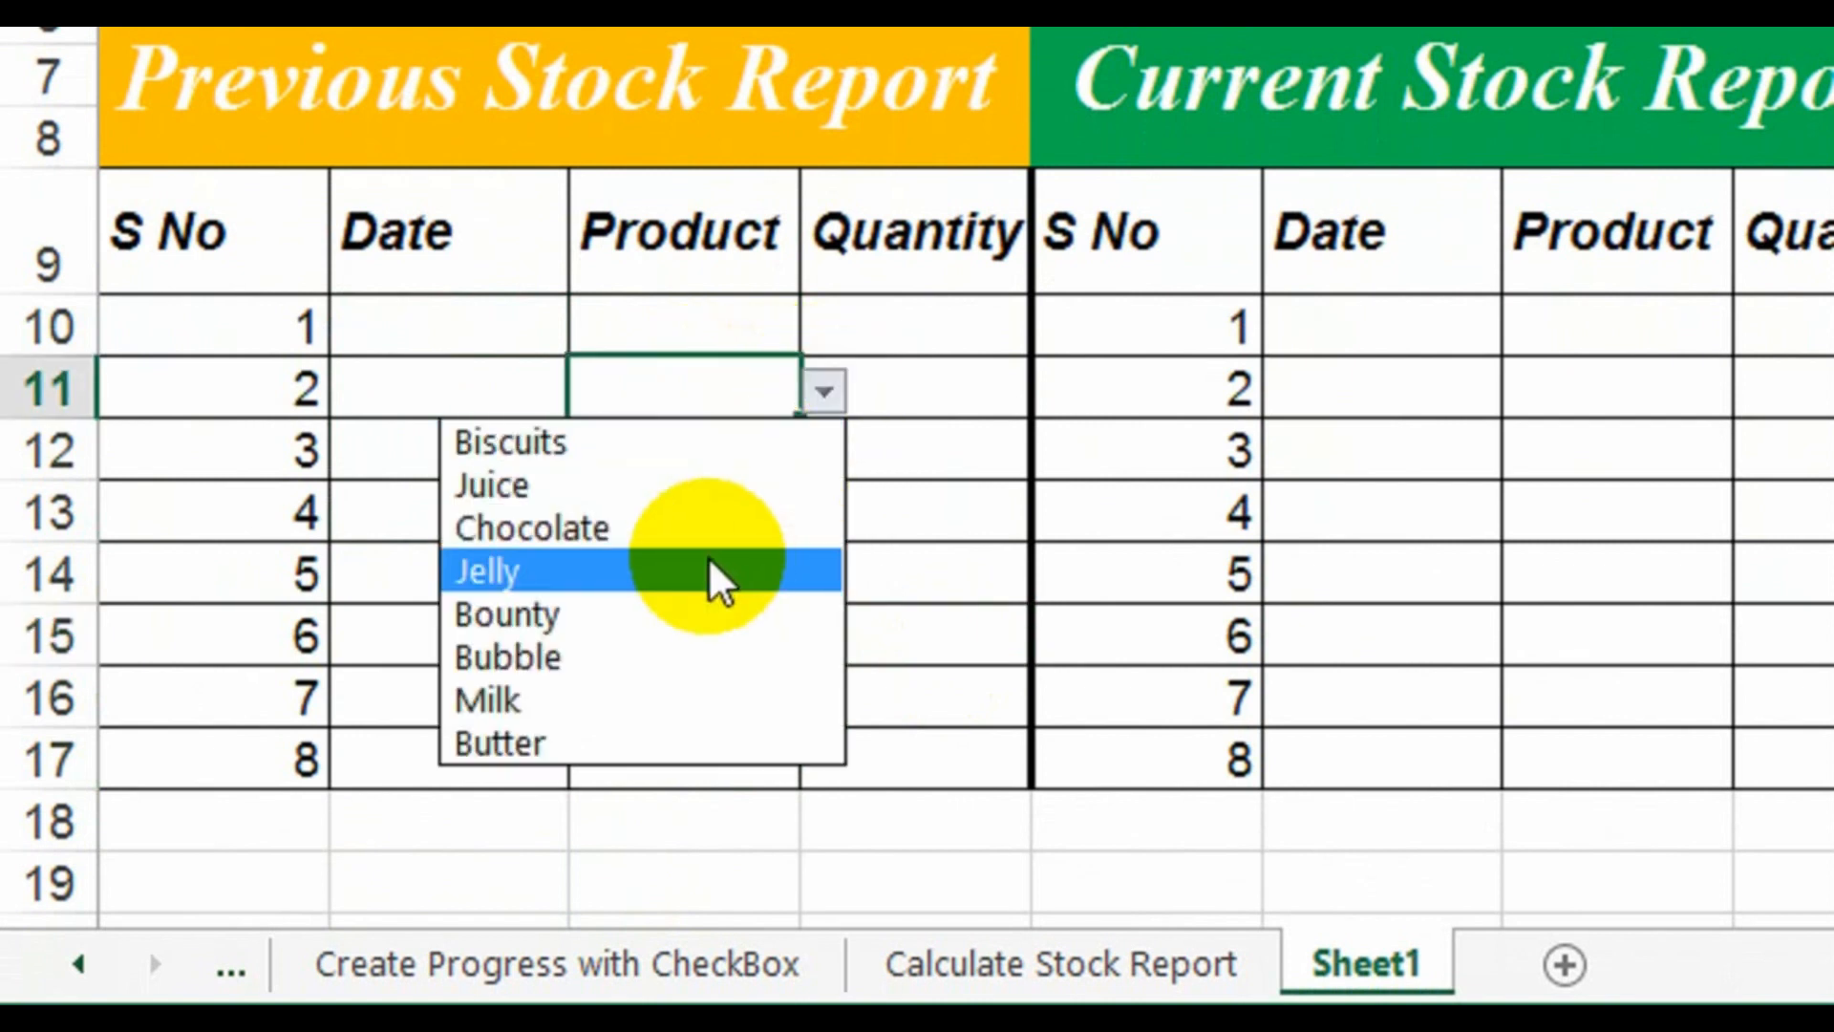
click(915, 694)
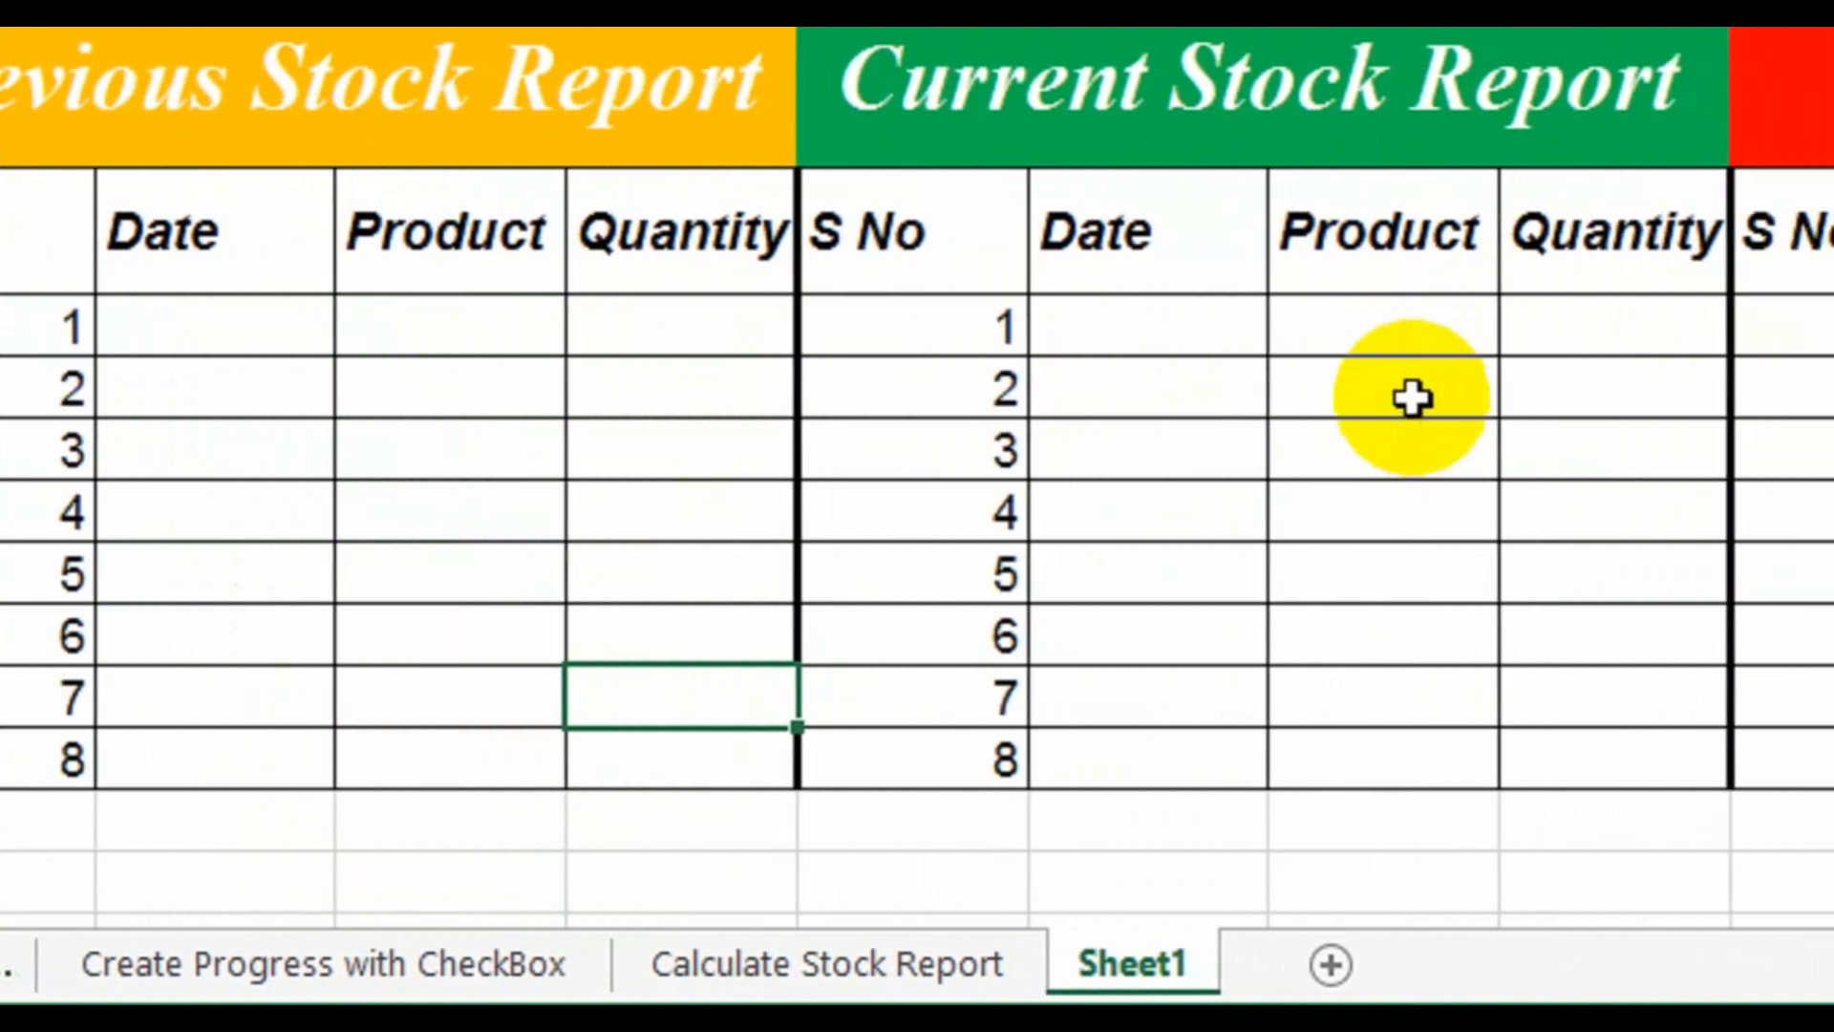
Step: Copy the drop-down cell C10 and paste it into the Current Stock Report's Product cells G10:G17
click(1377, 359)
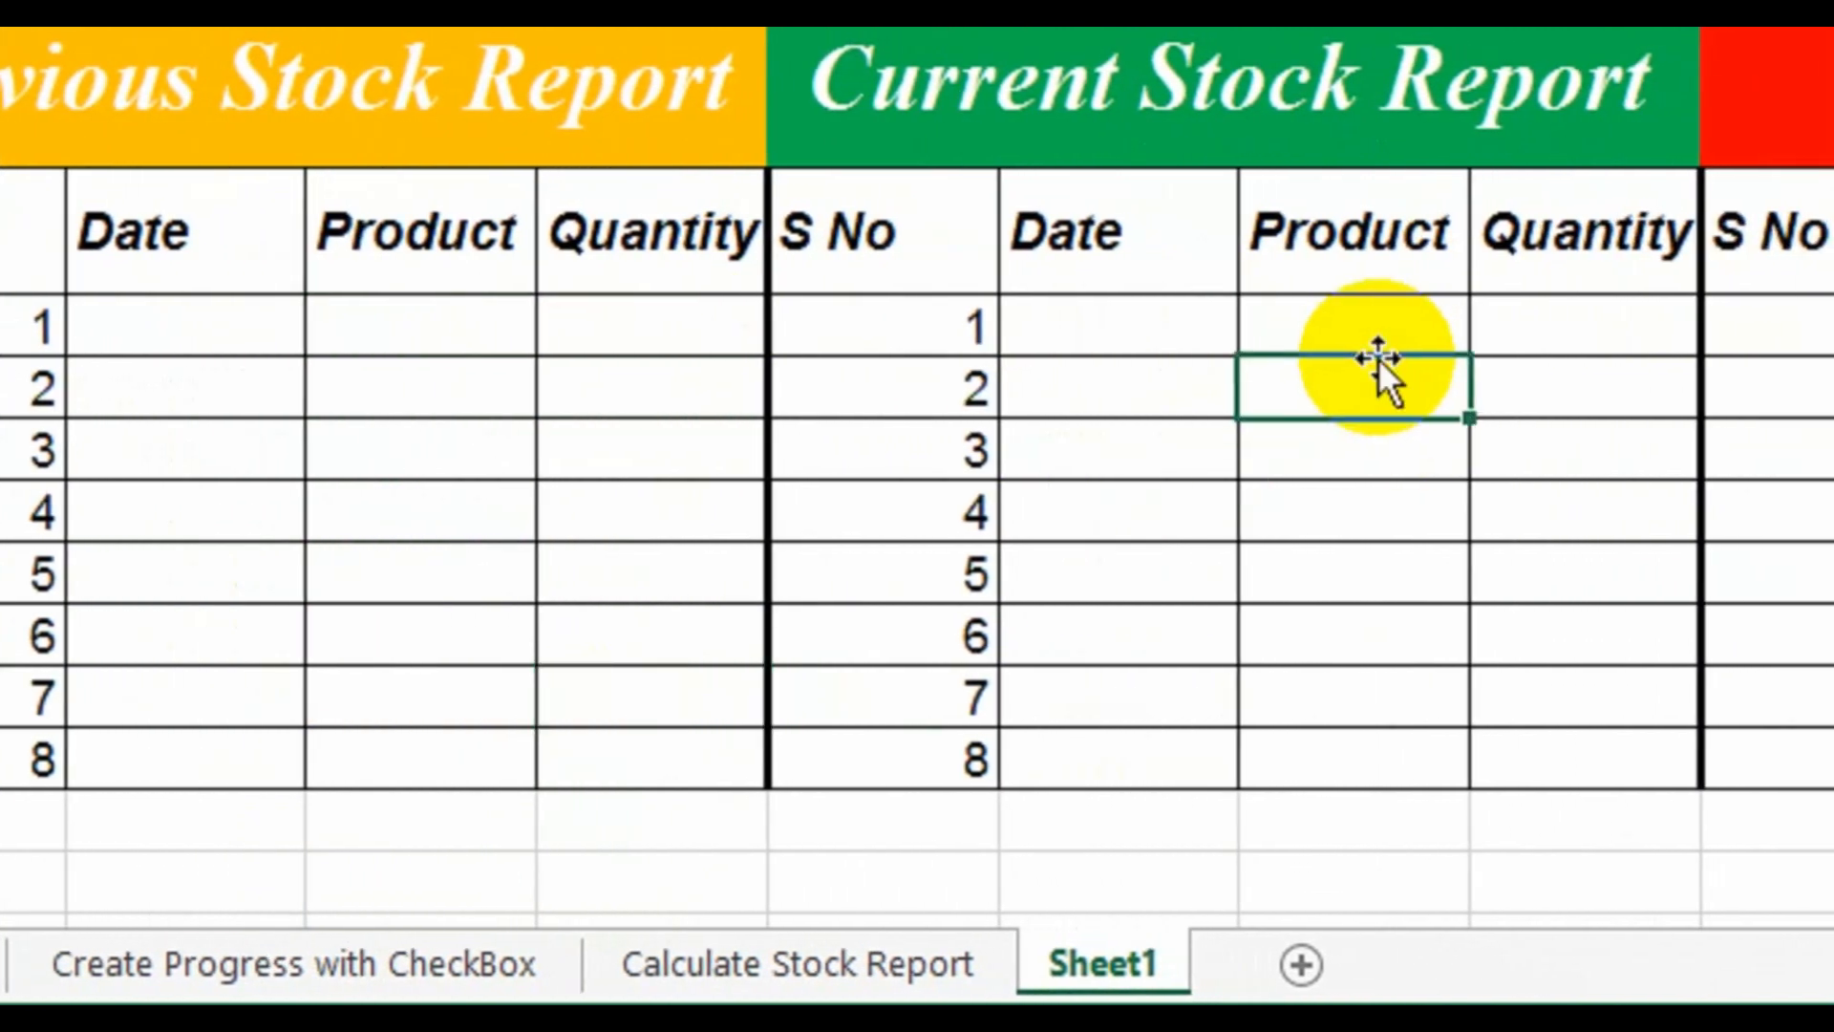
click(1378, 311)
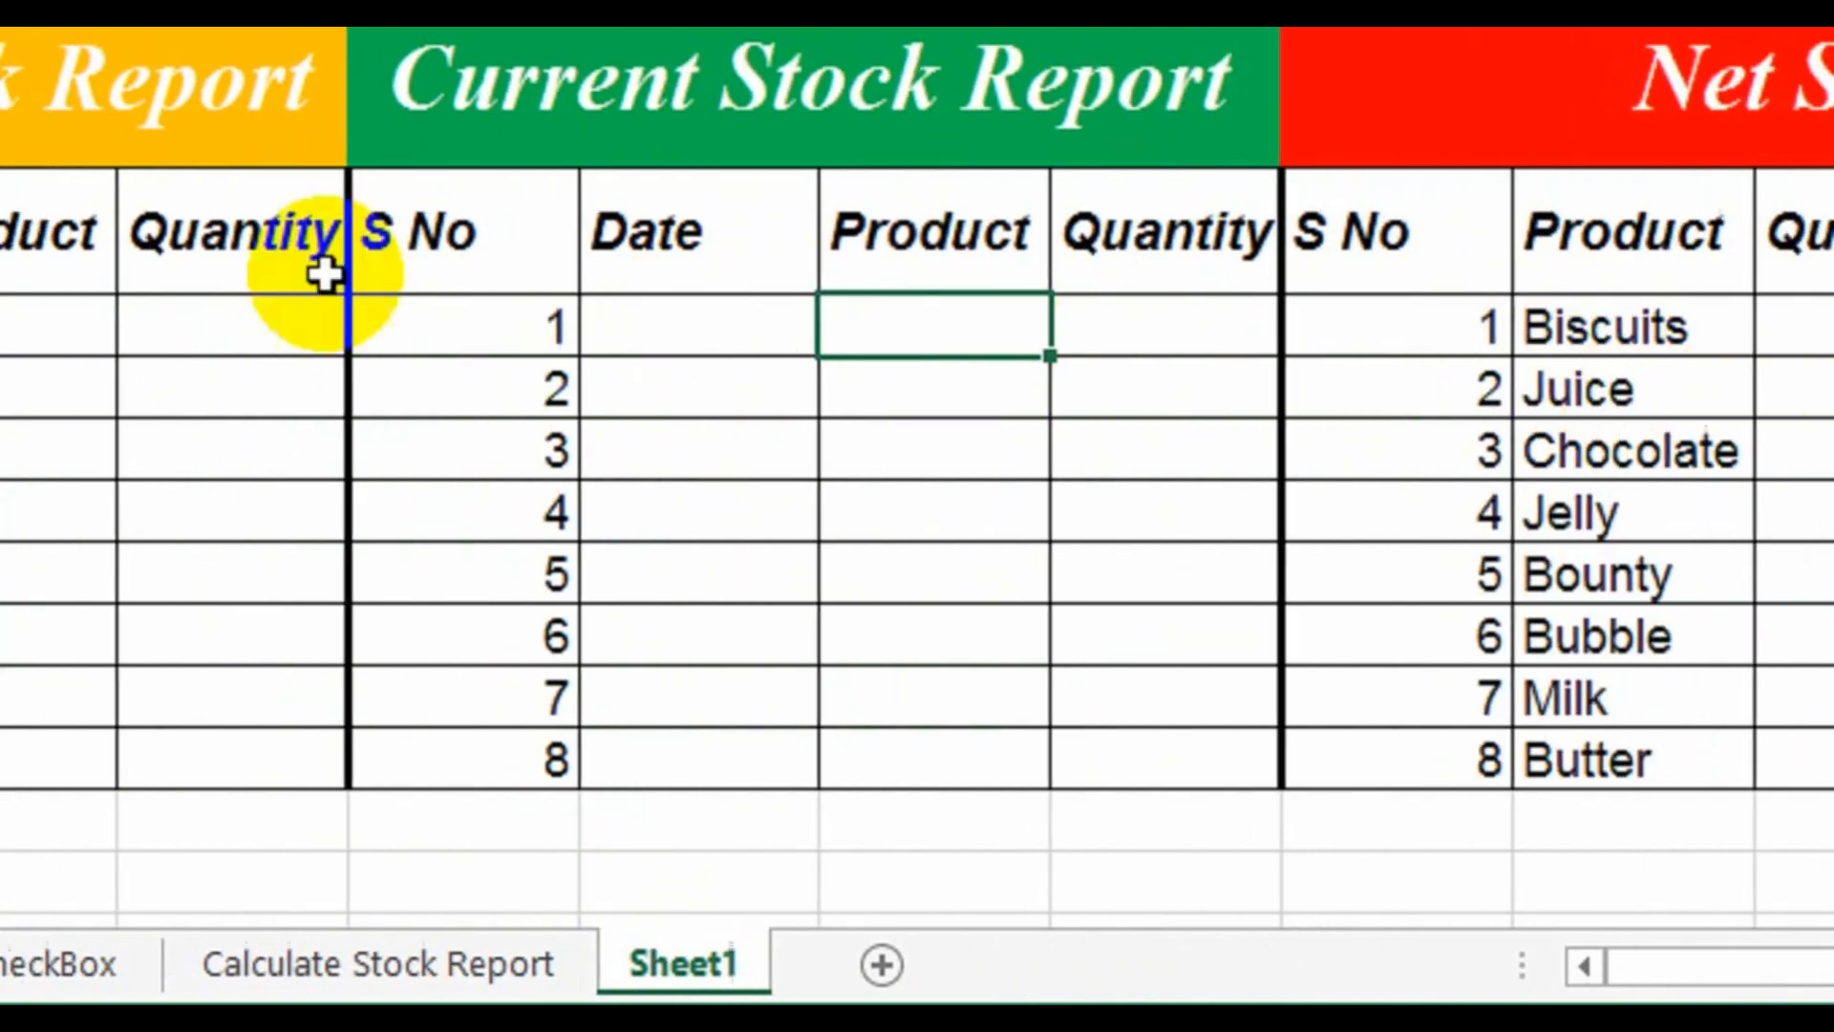
click(17, 330)
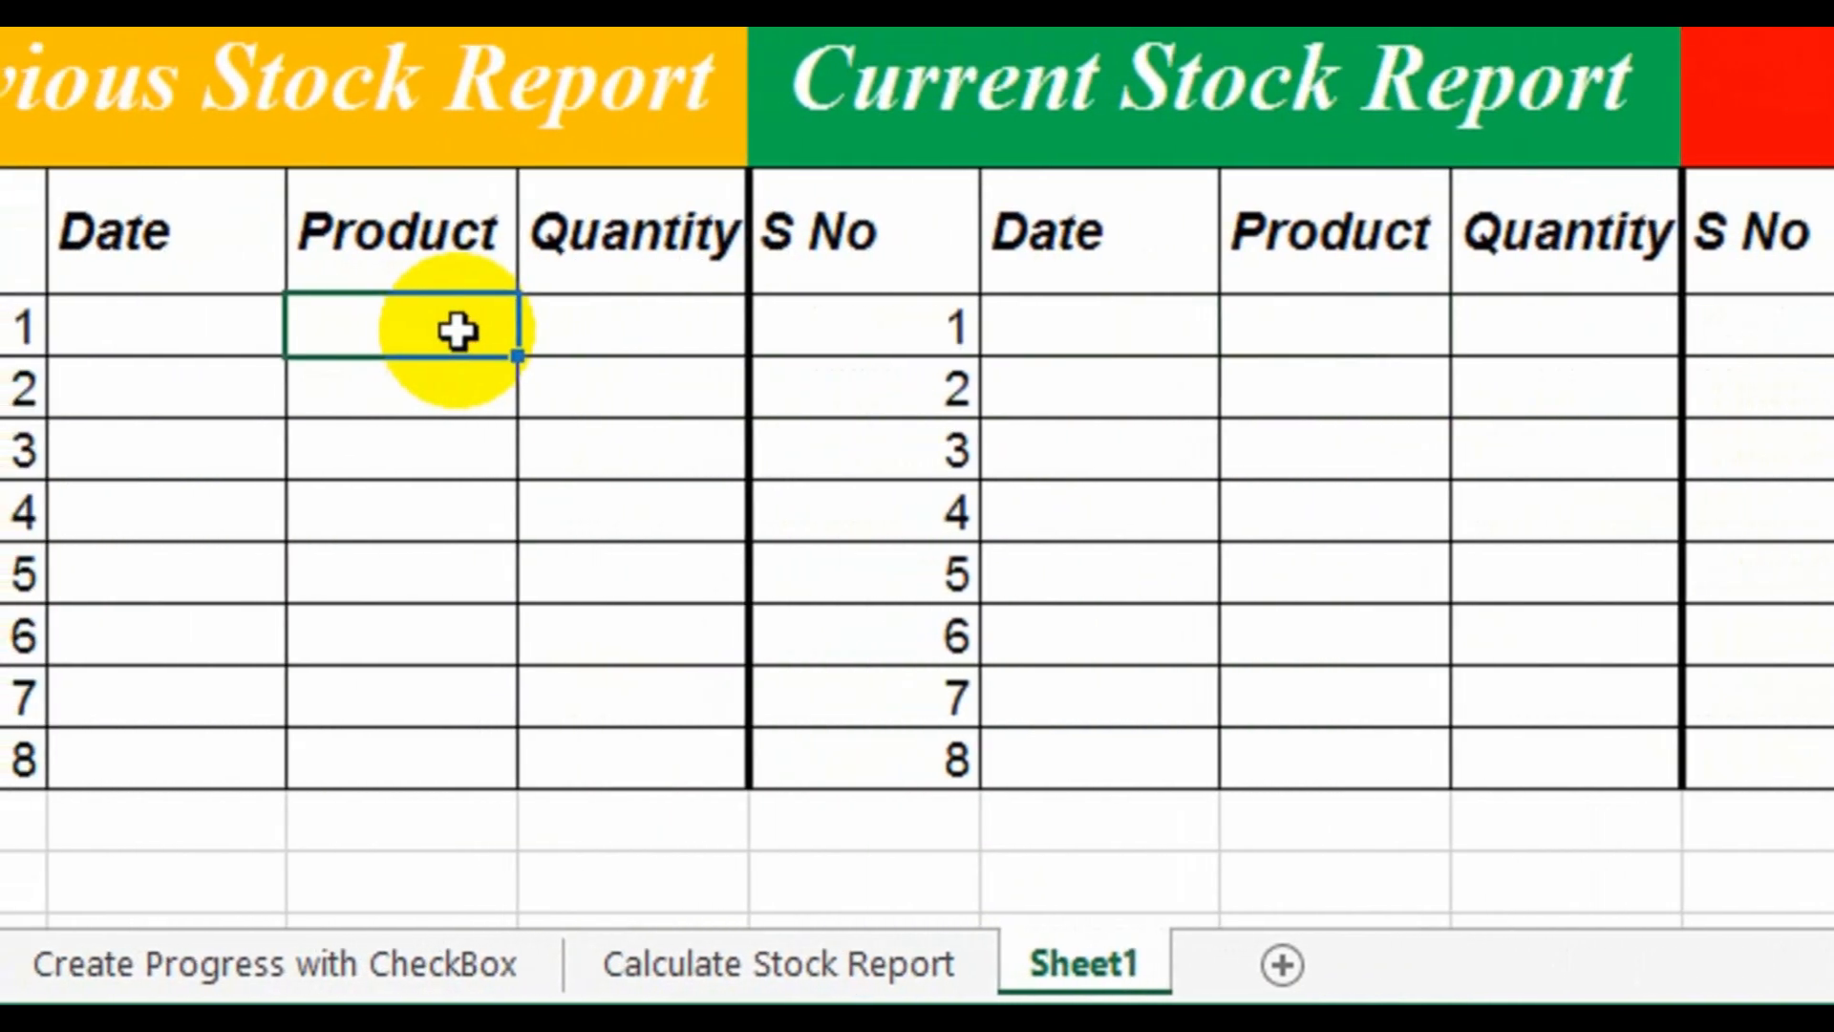
click(1331, 325)
key(shift+Down)
key(shift+Down)
key(shift+Down)
key(shift+Down)
key(shift+Down)
key(shift+Down)
key(shift+Down)
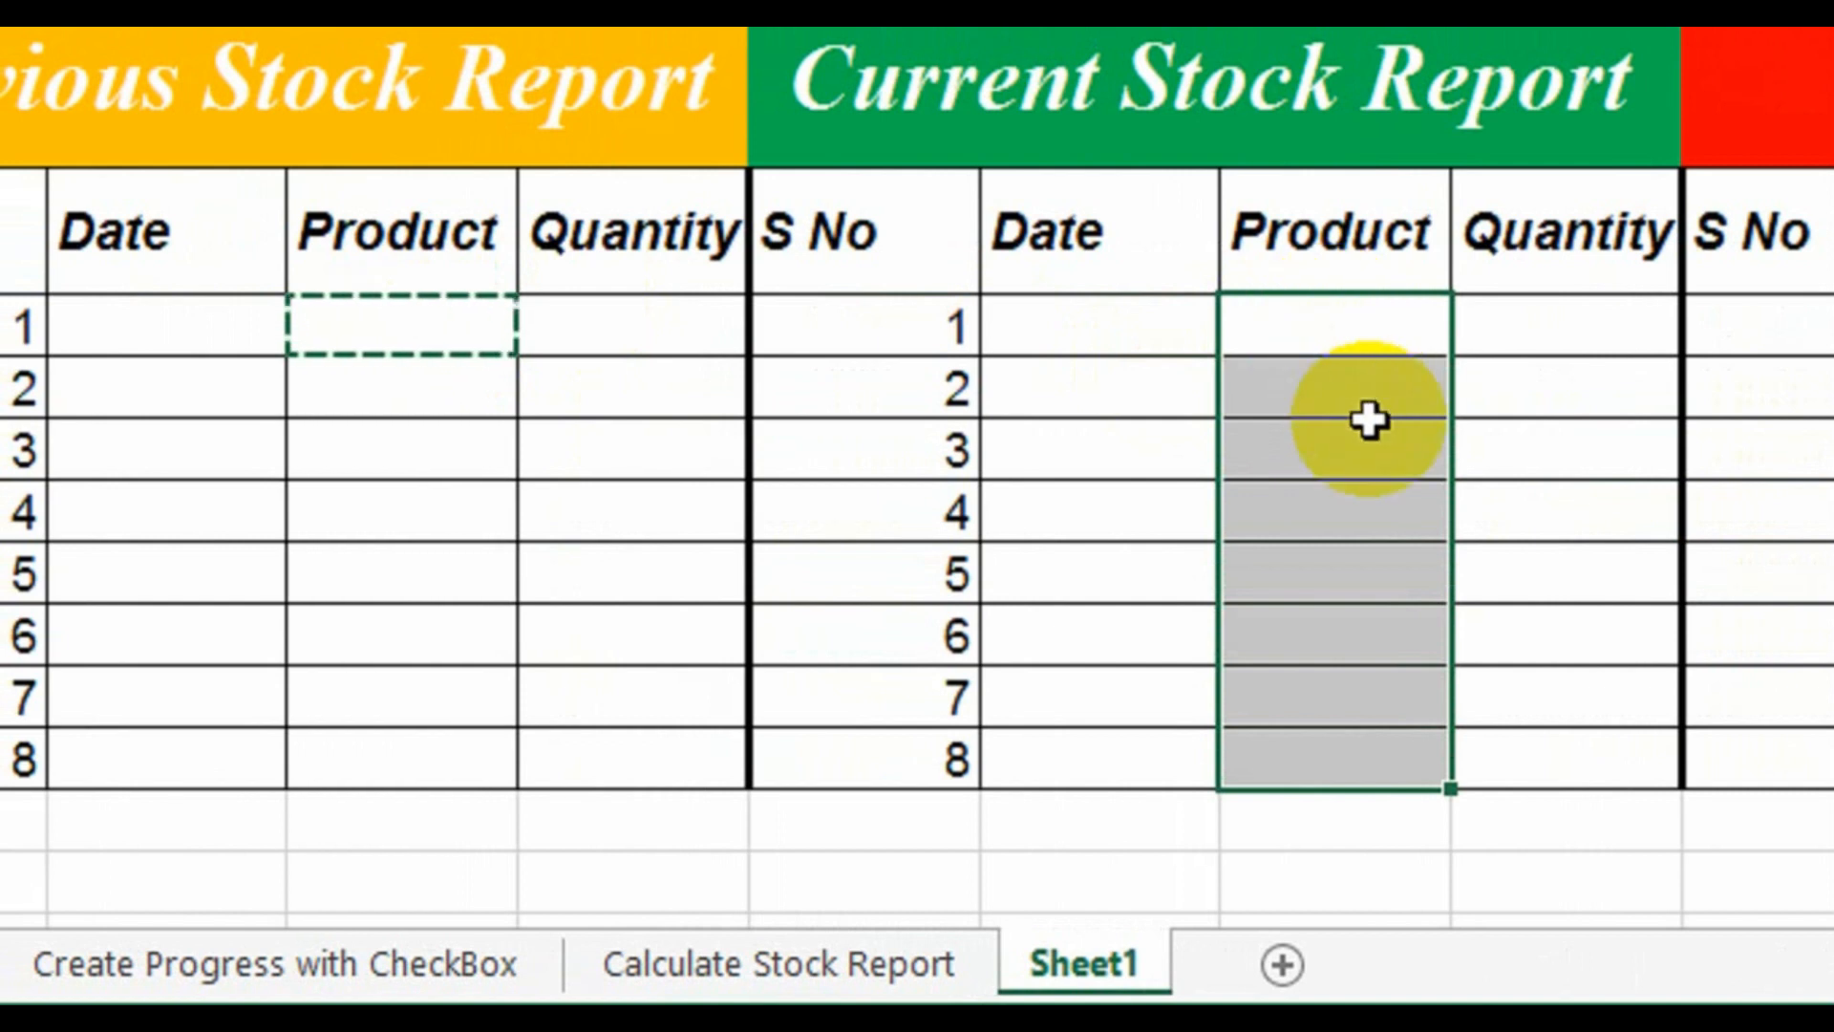
key(ctrl+v)
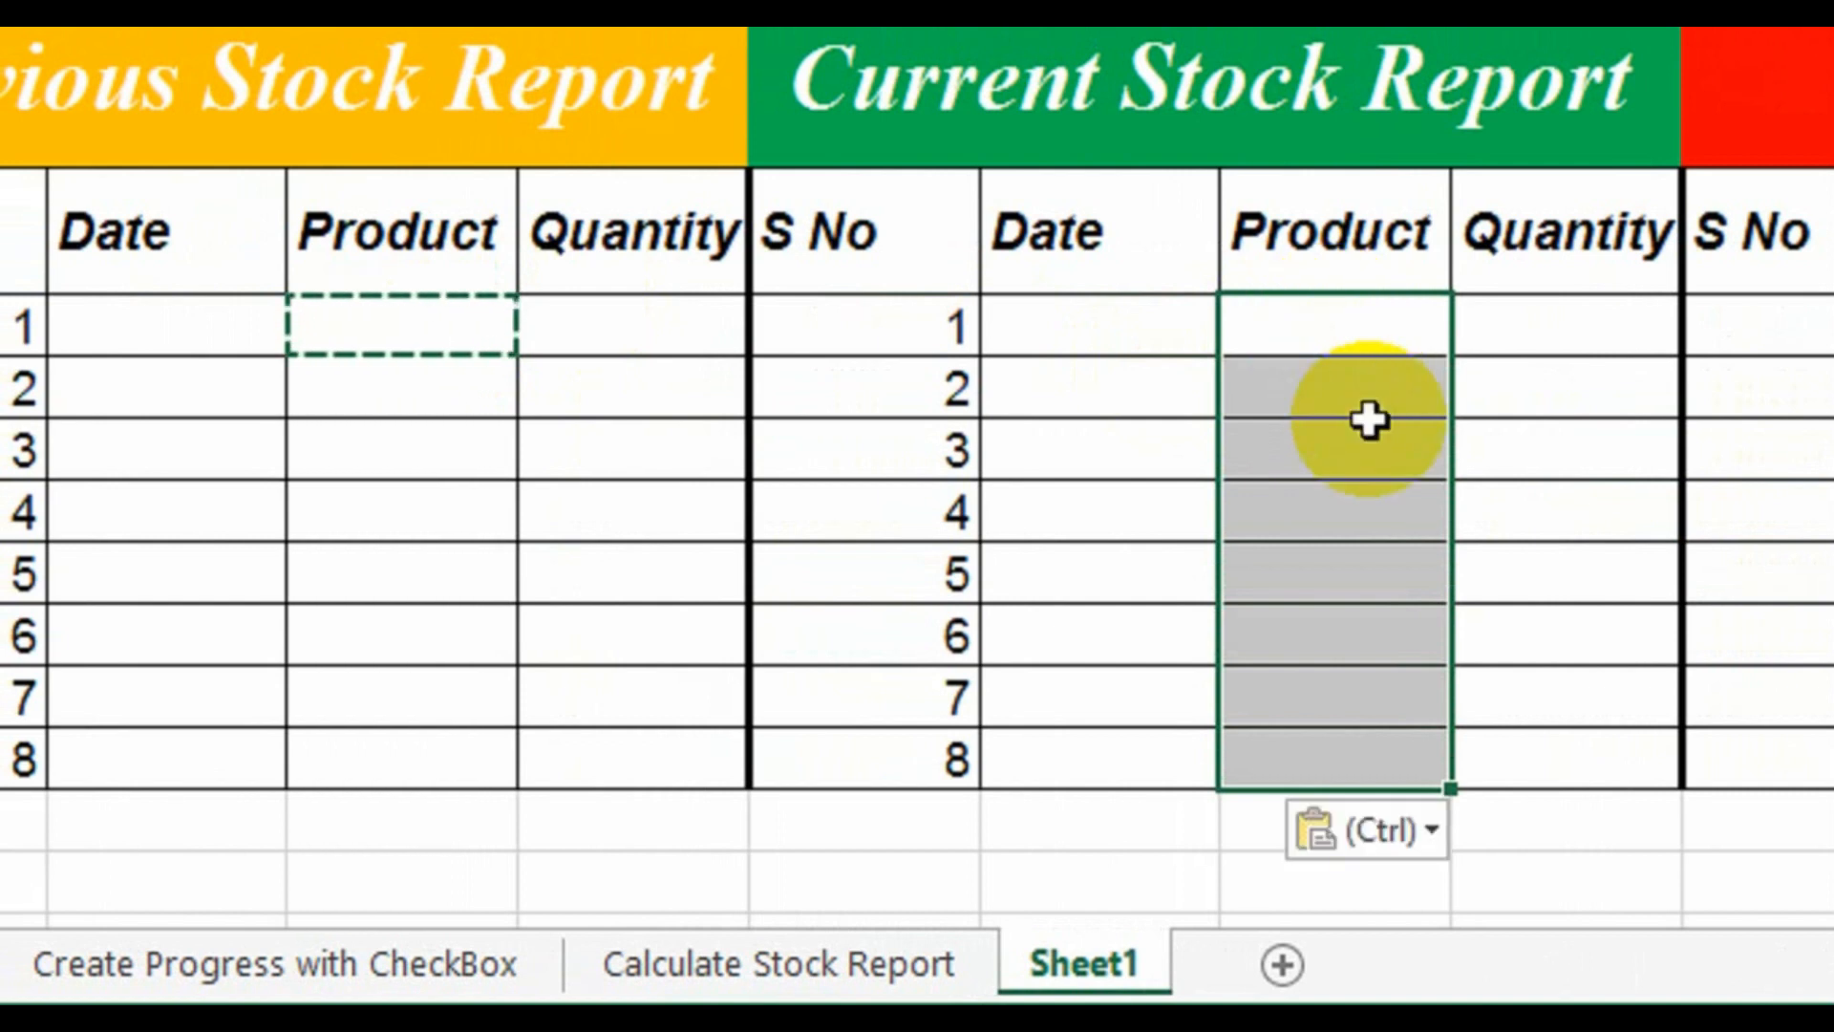
Step: Check the product drop-down lists in G10, G12 and G14 without choosing a product, and end the copy mode
click(1488, 405)
click(1268, 327)
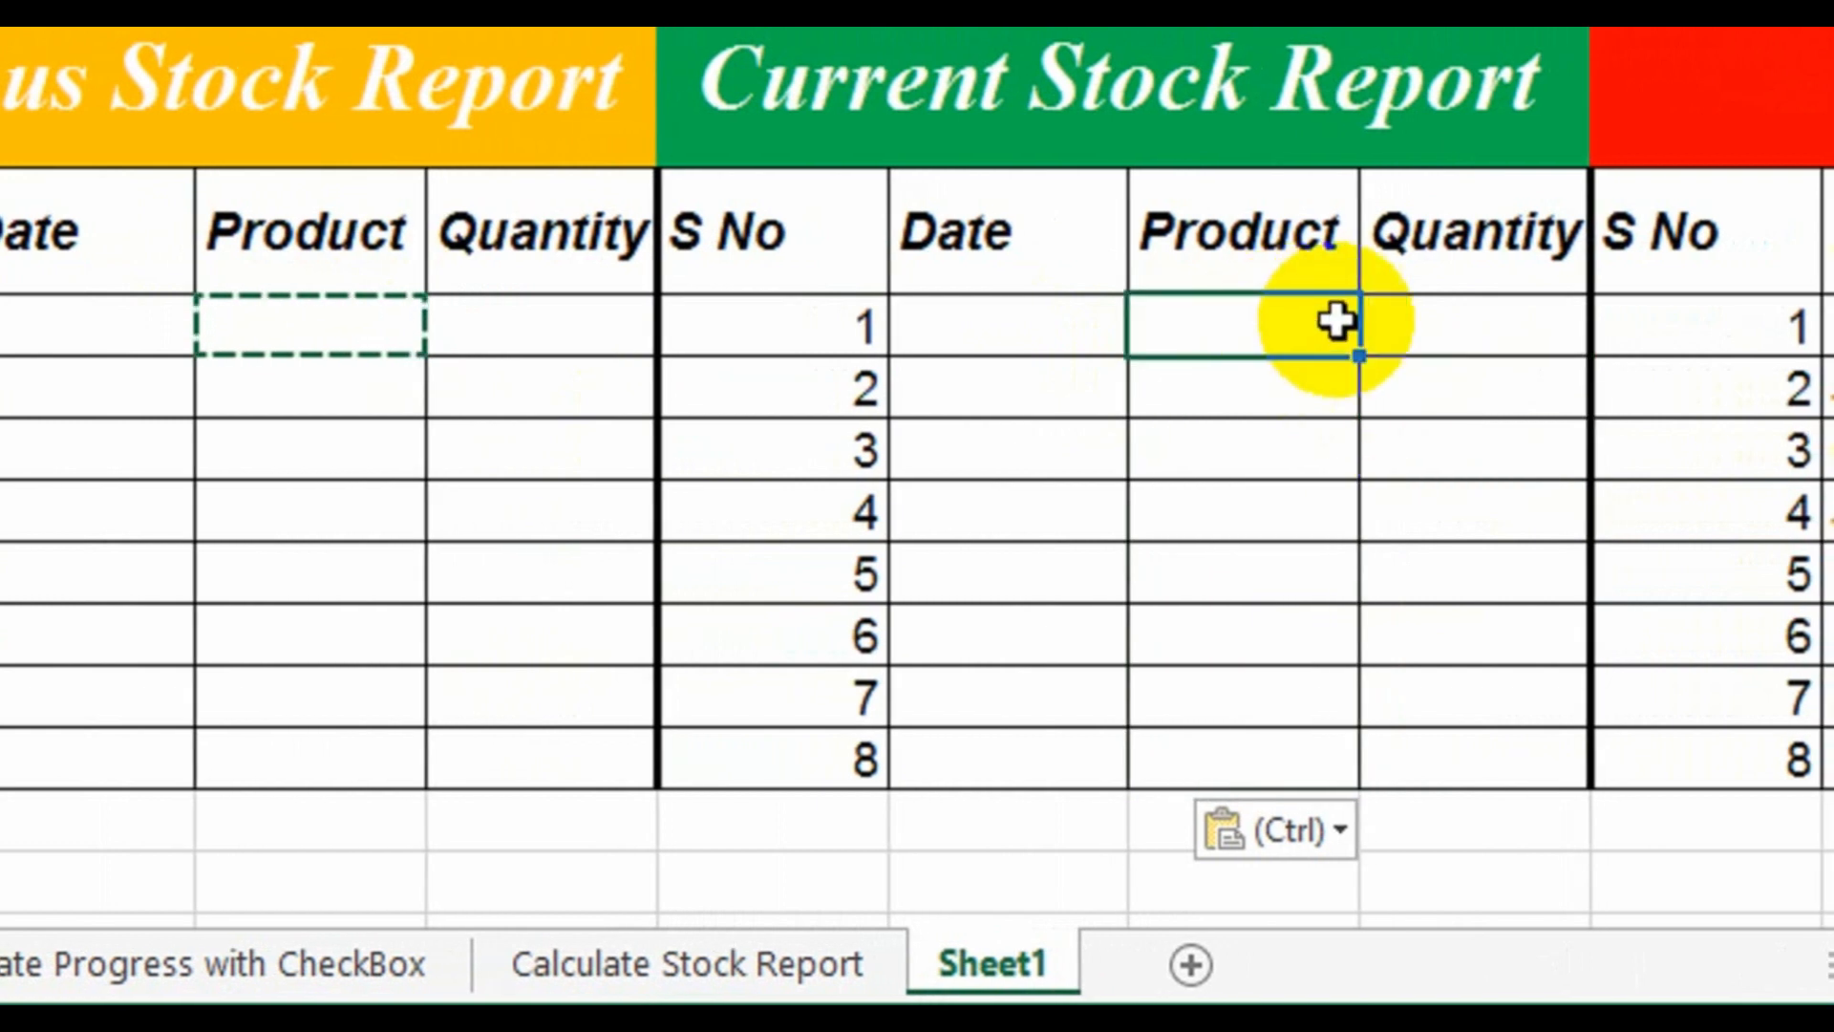
click(1376, 328)
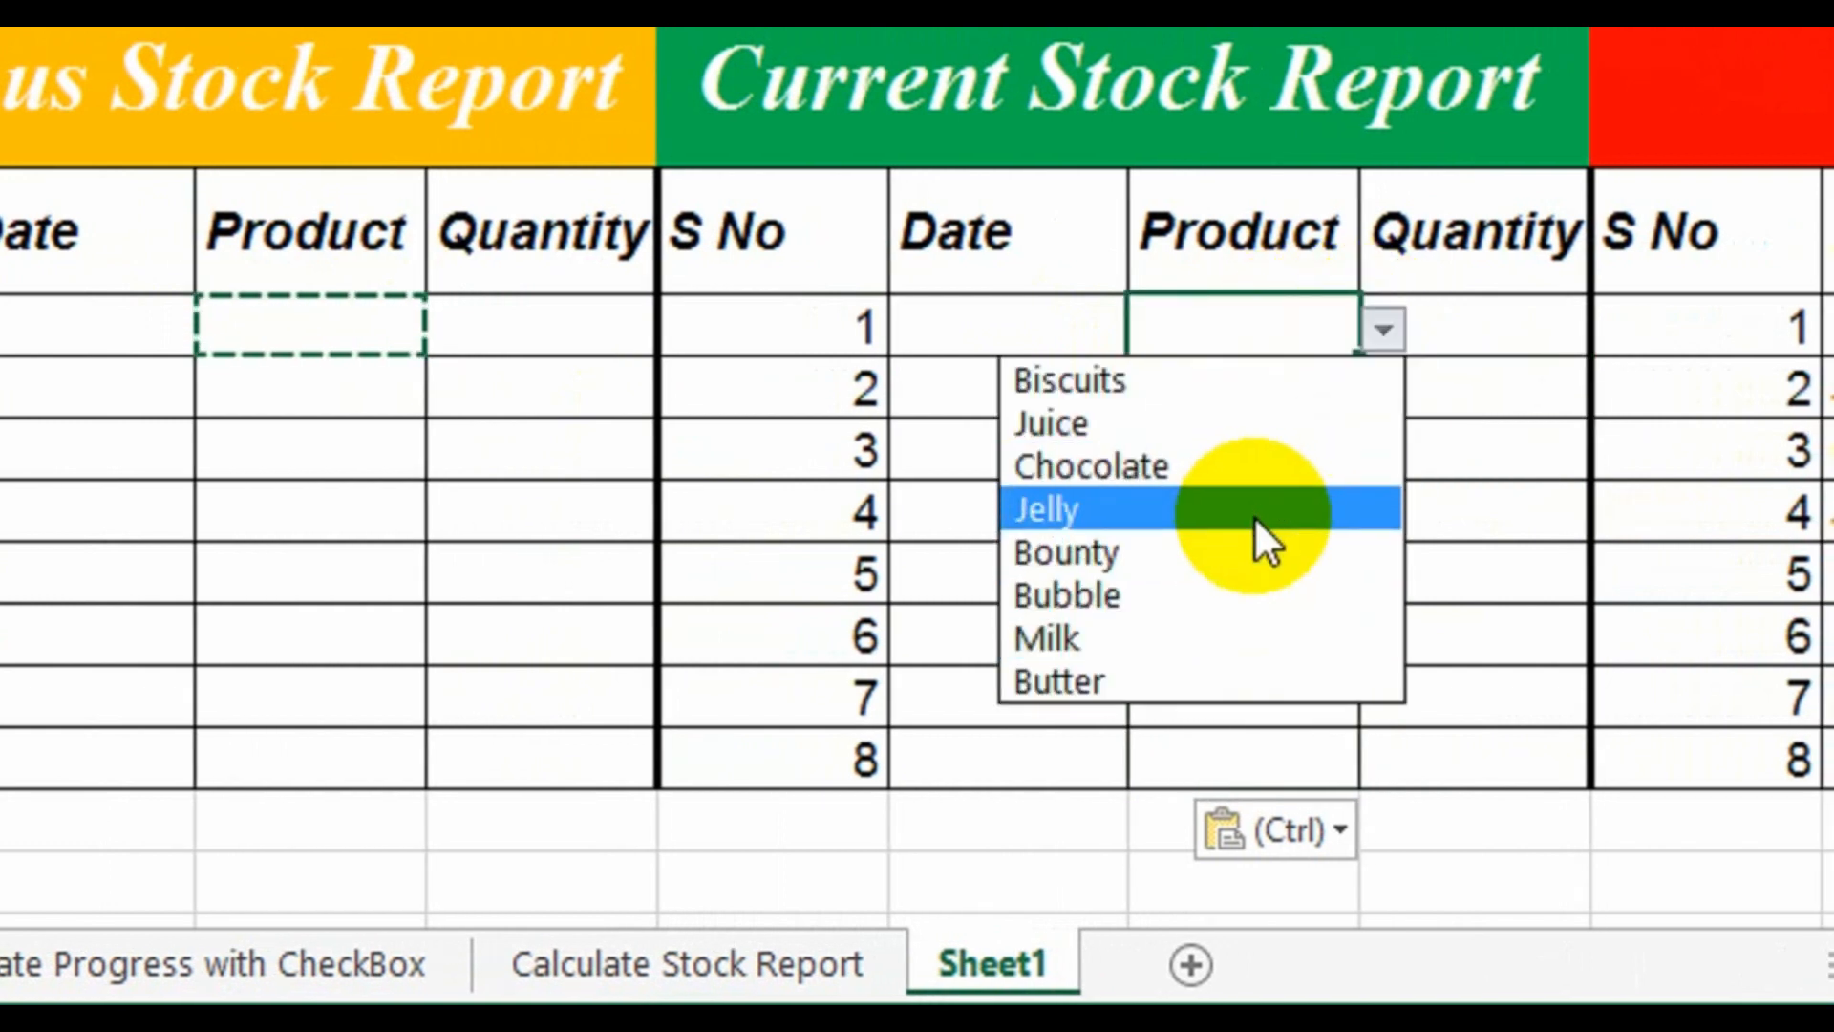
click(1505, 480)
click(1323, 431)
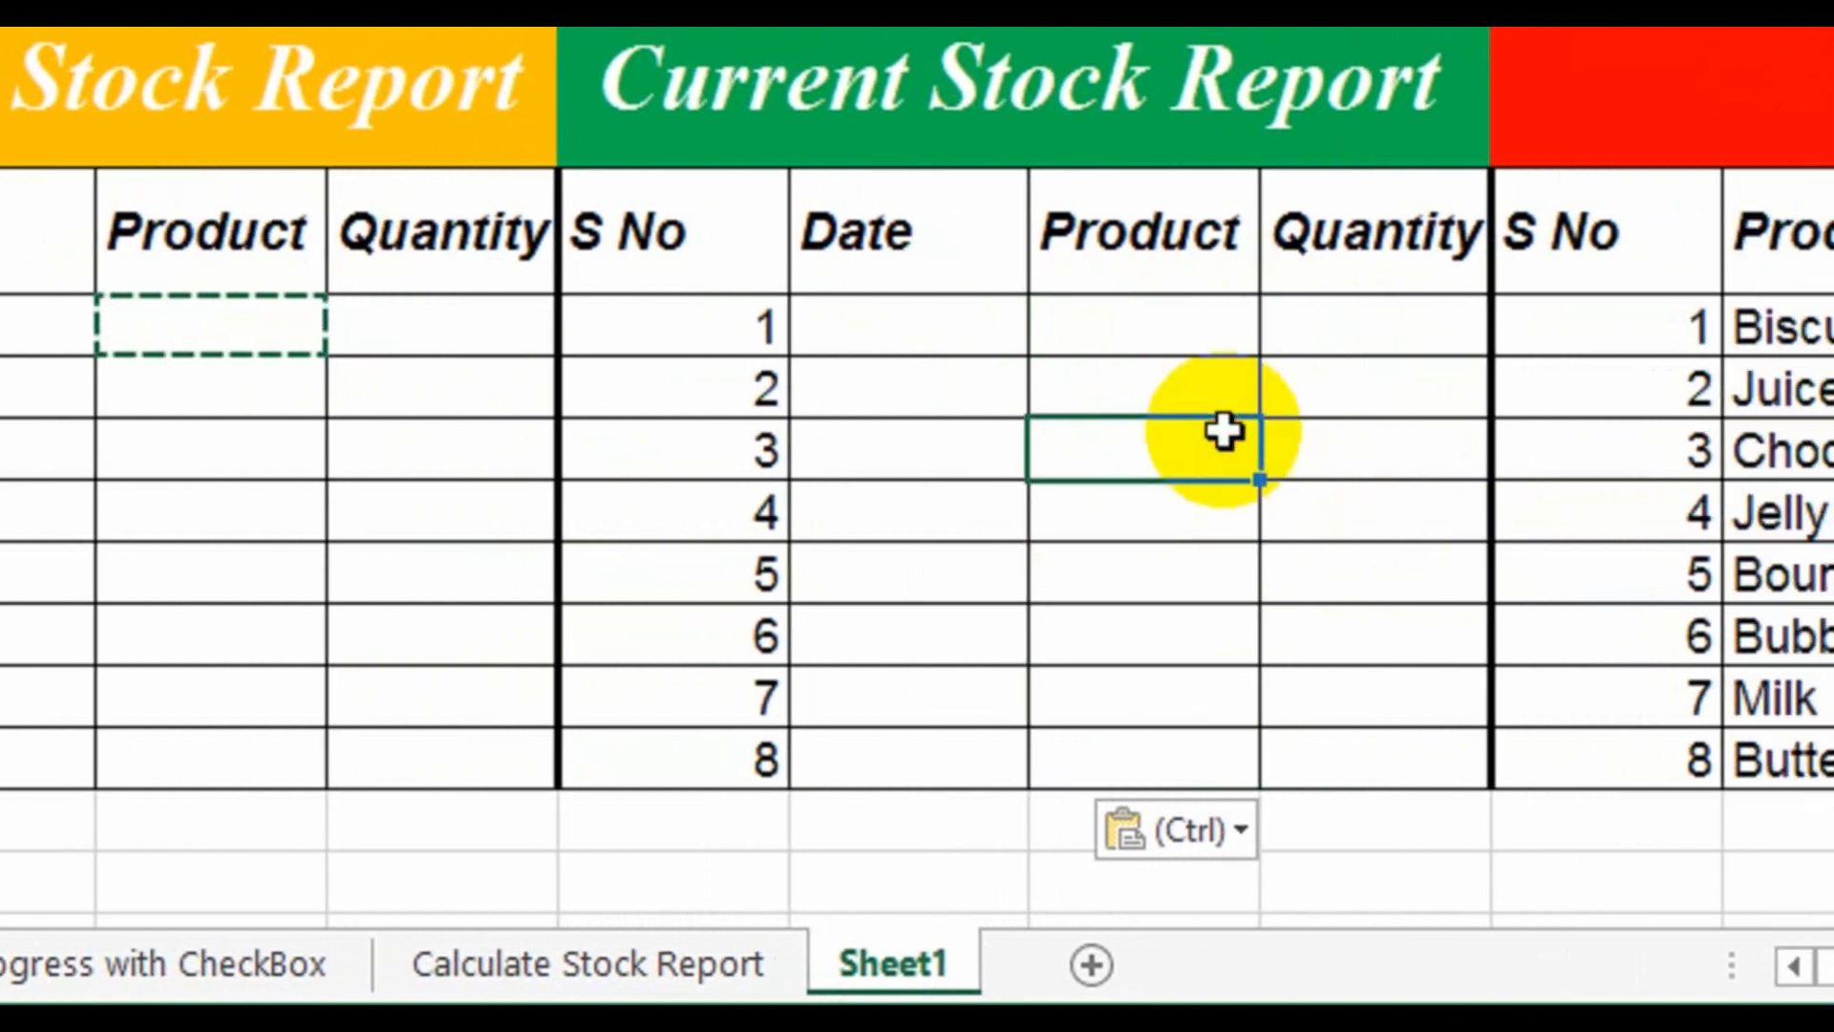
click(1285, 451)
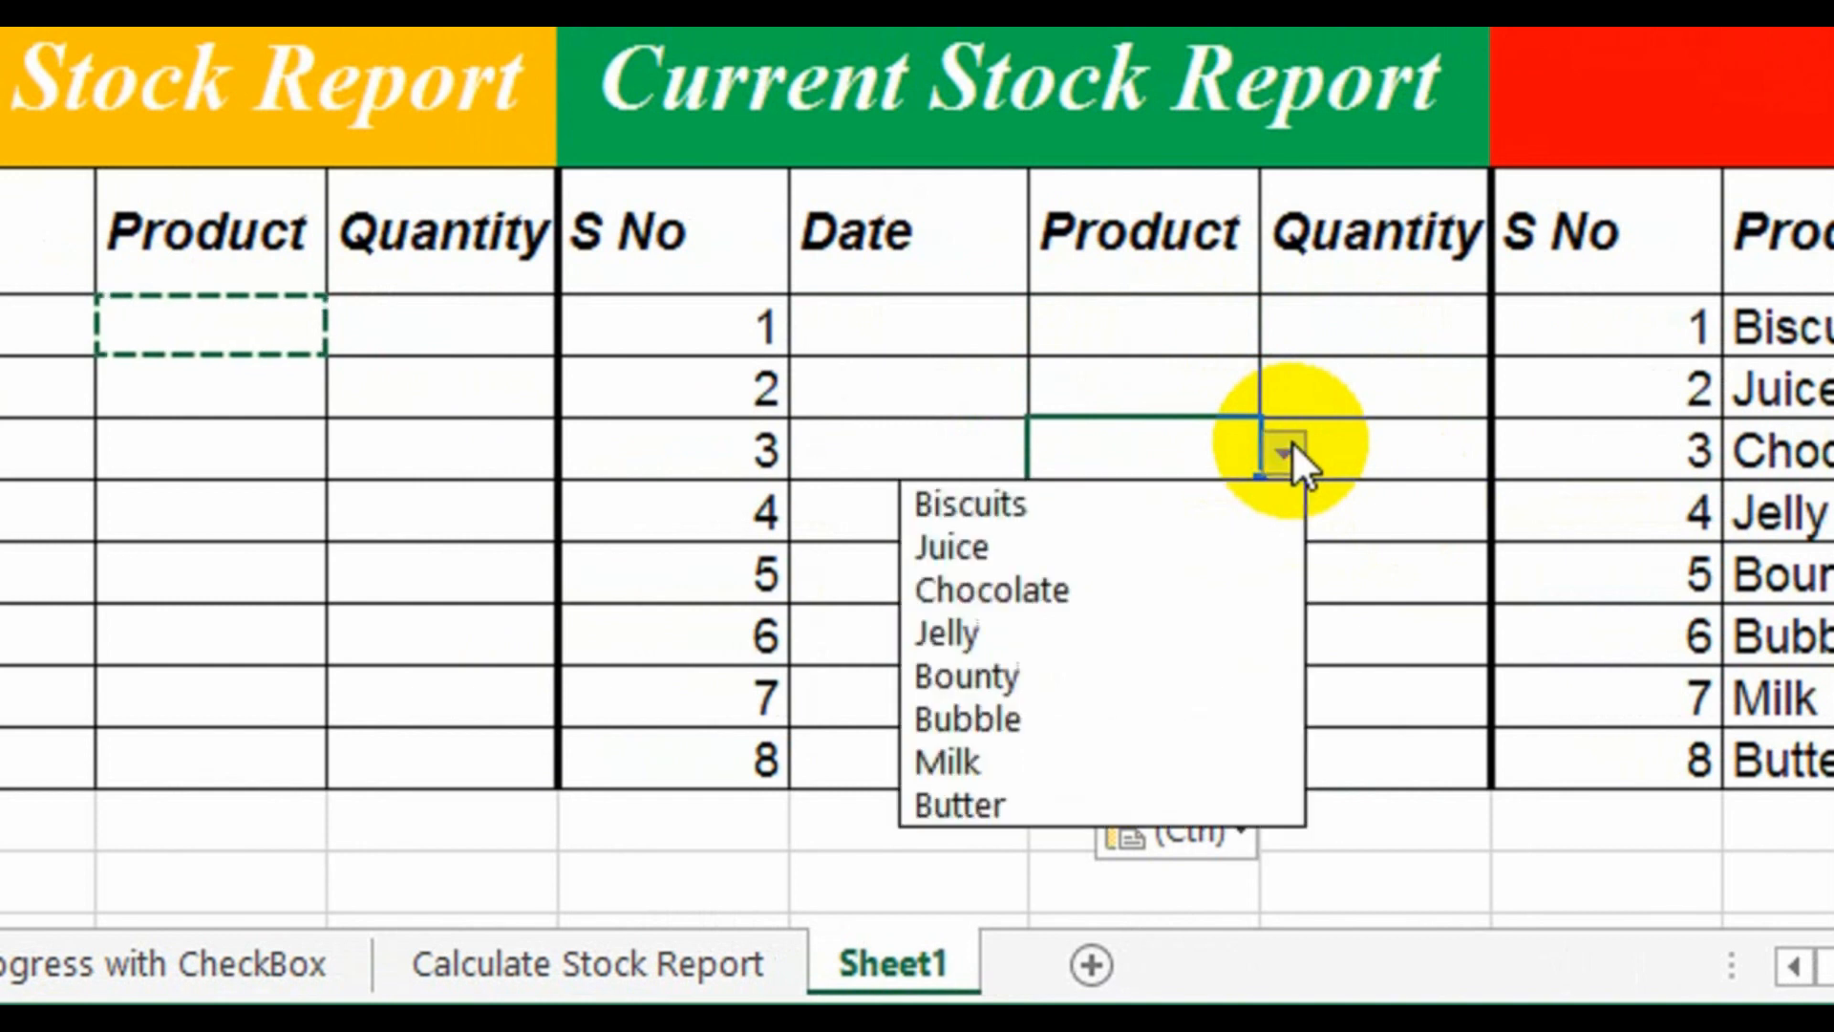
click(1350, 647)
click(1218, 600)
click(1285, 582)
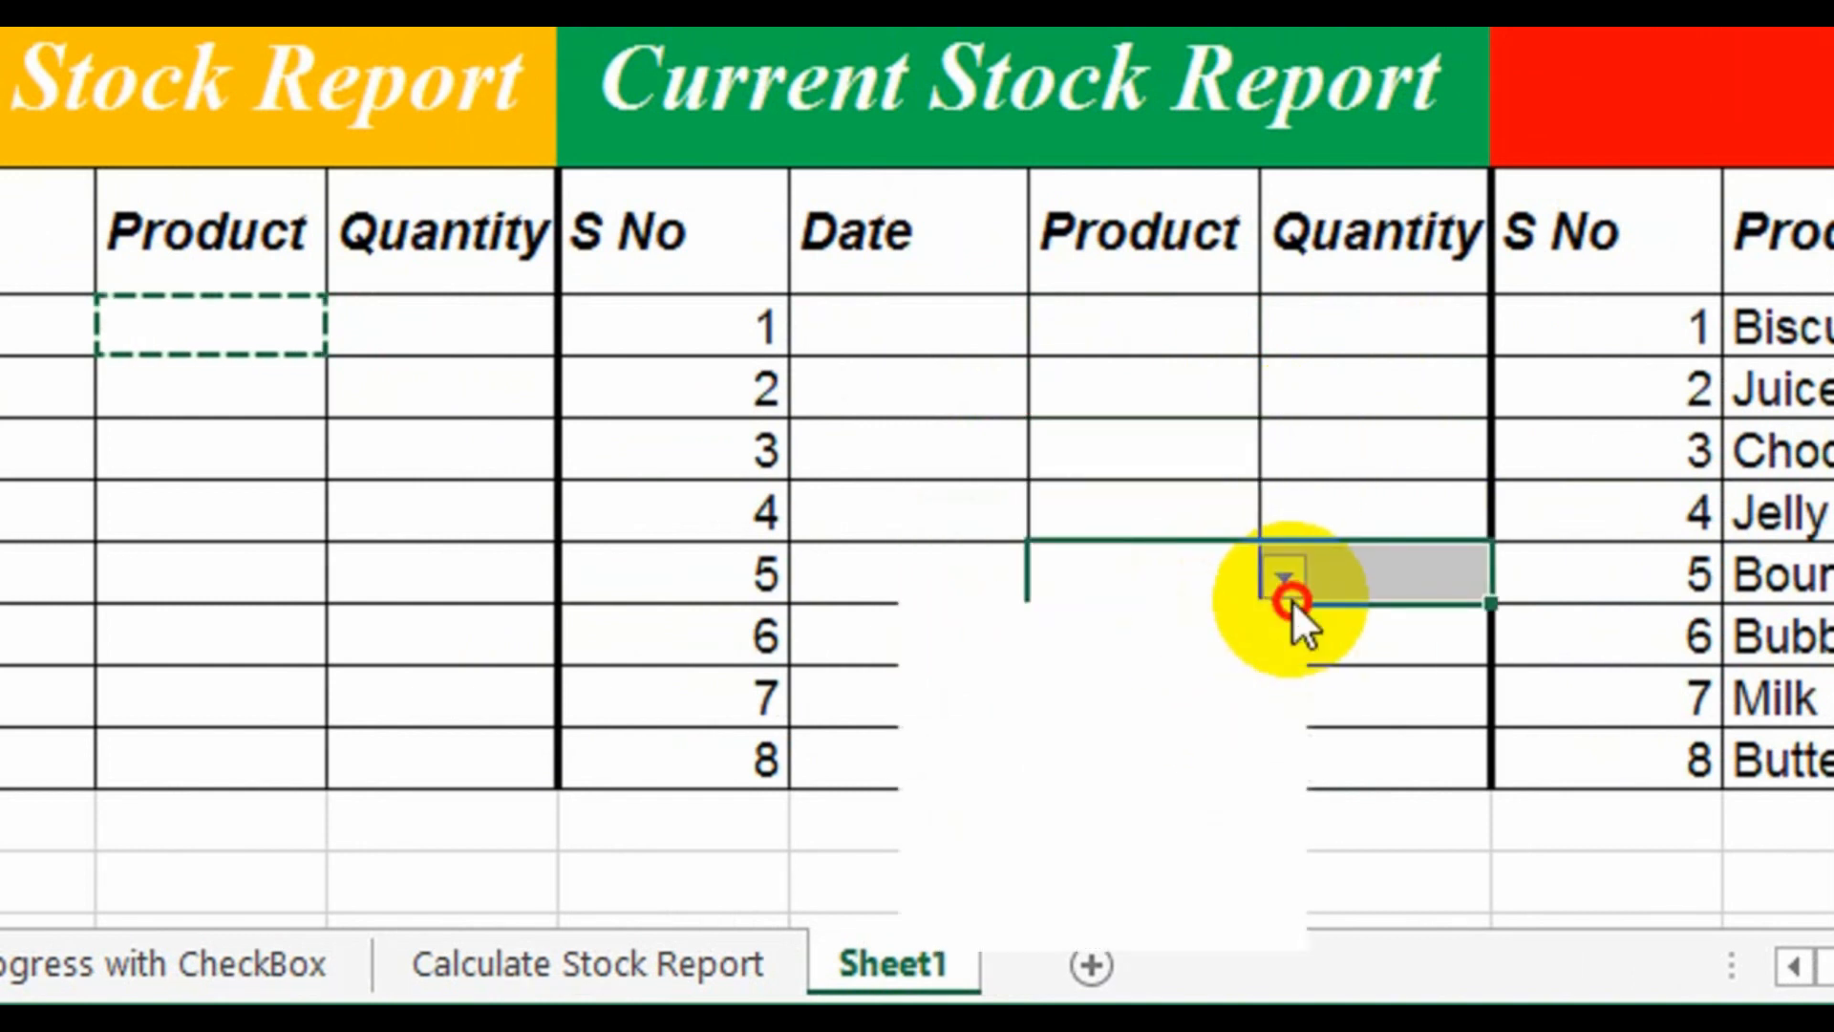
key(Escape)
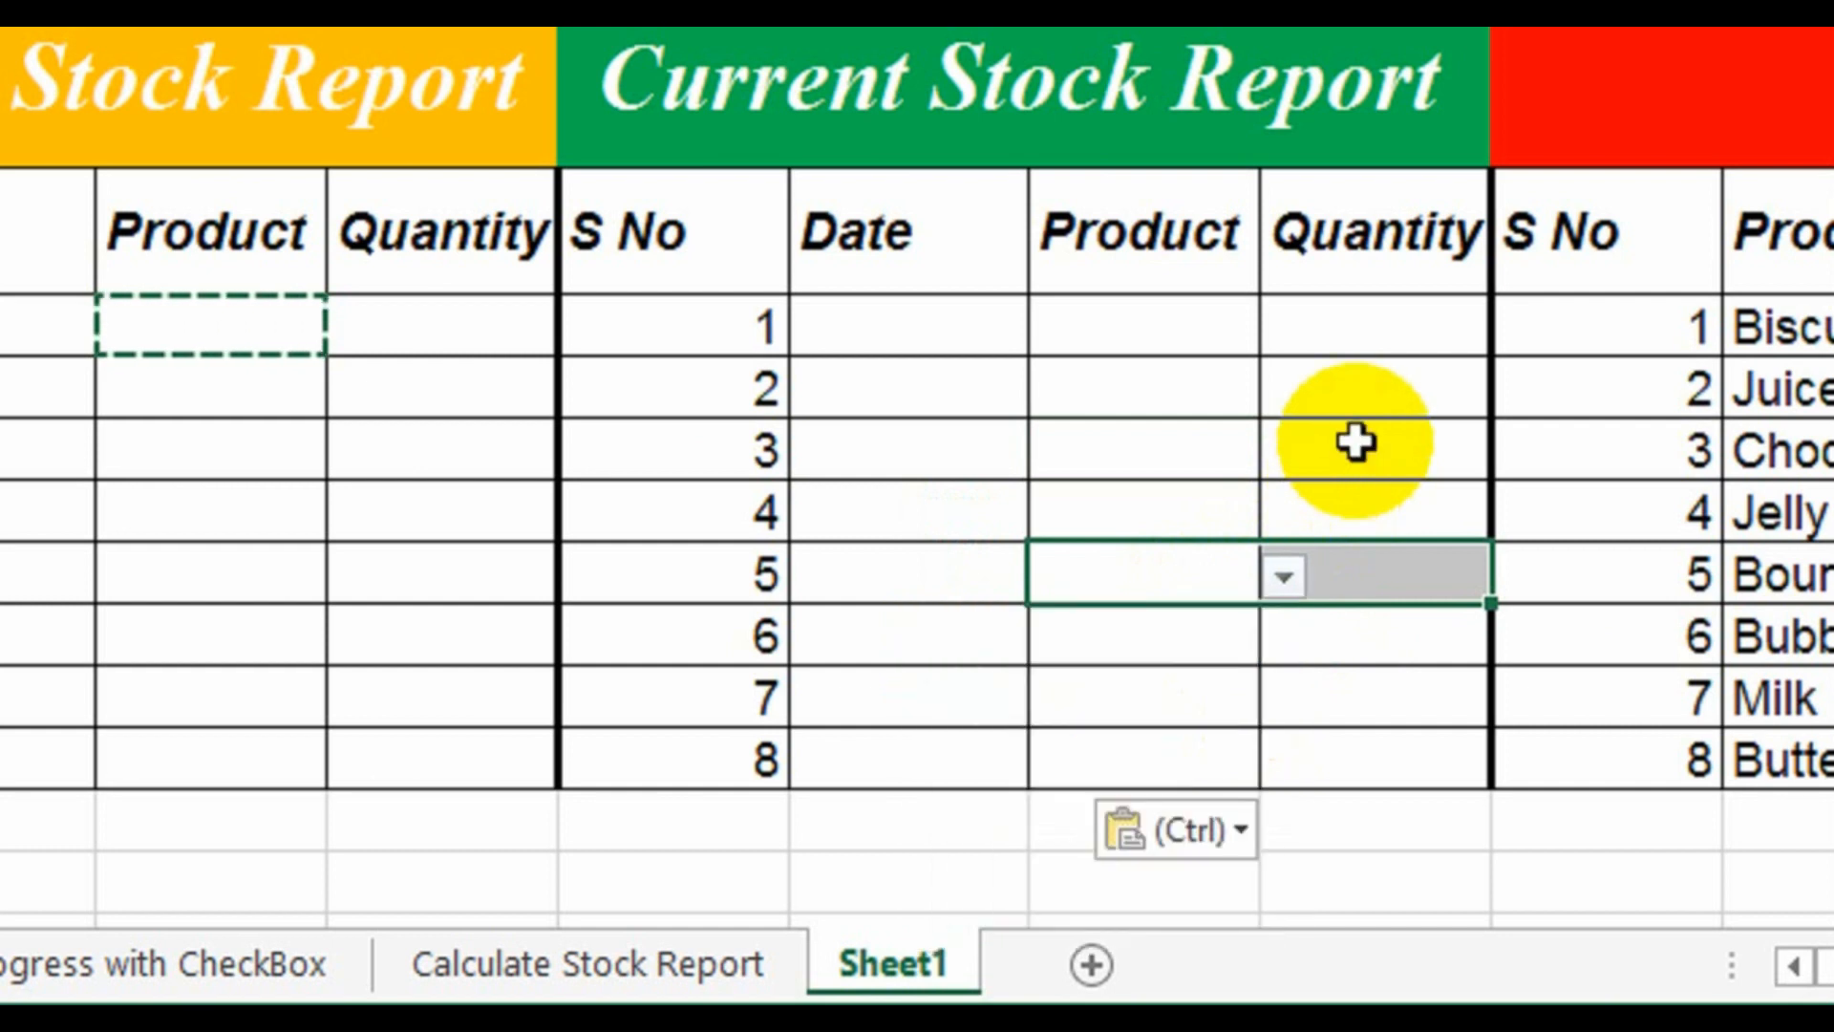
click(393, 393)
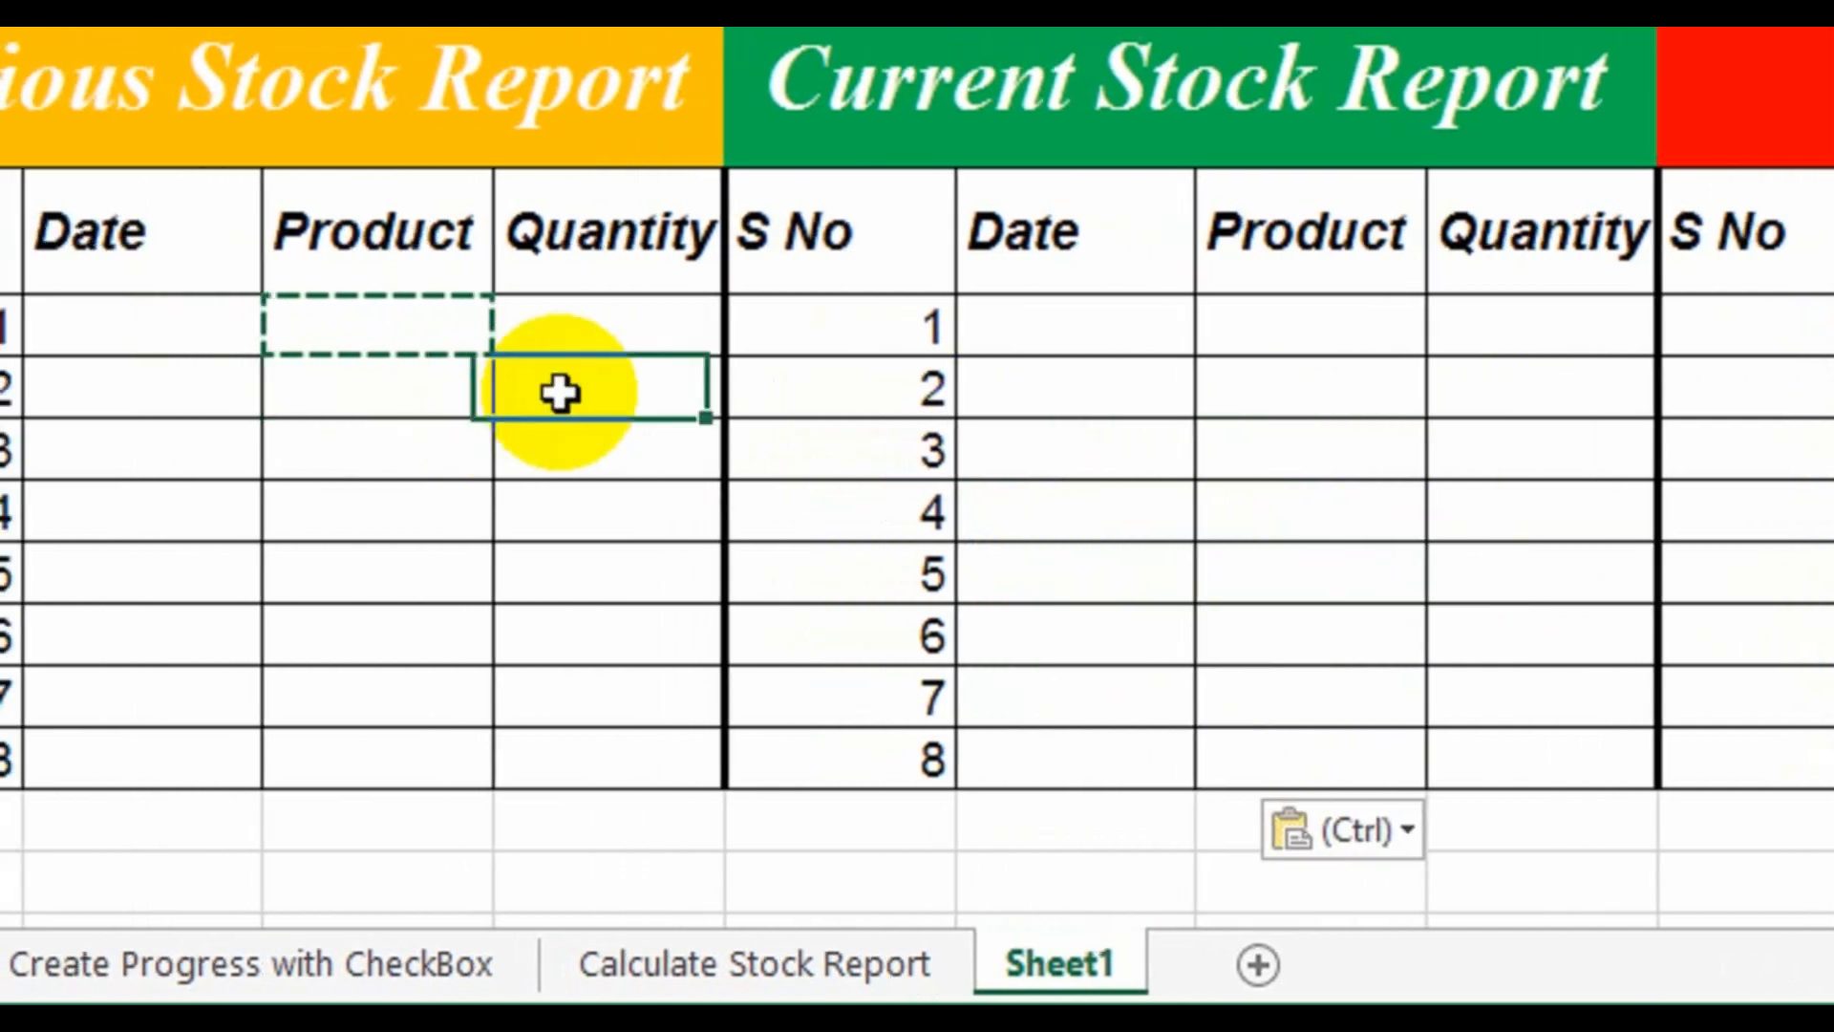
key(Escape)
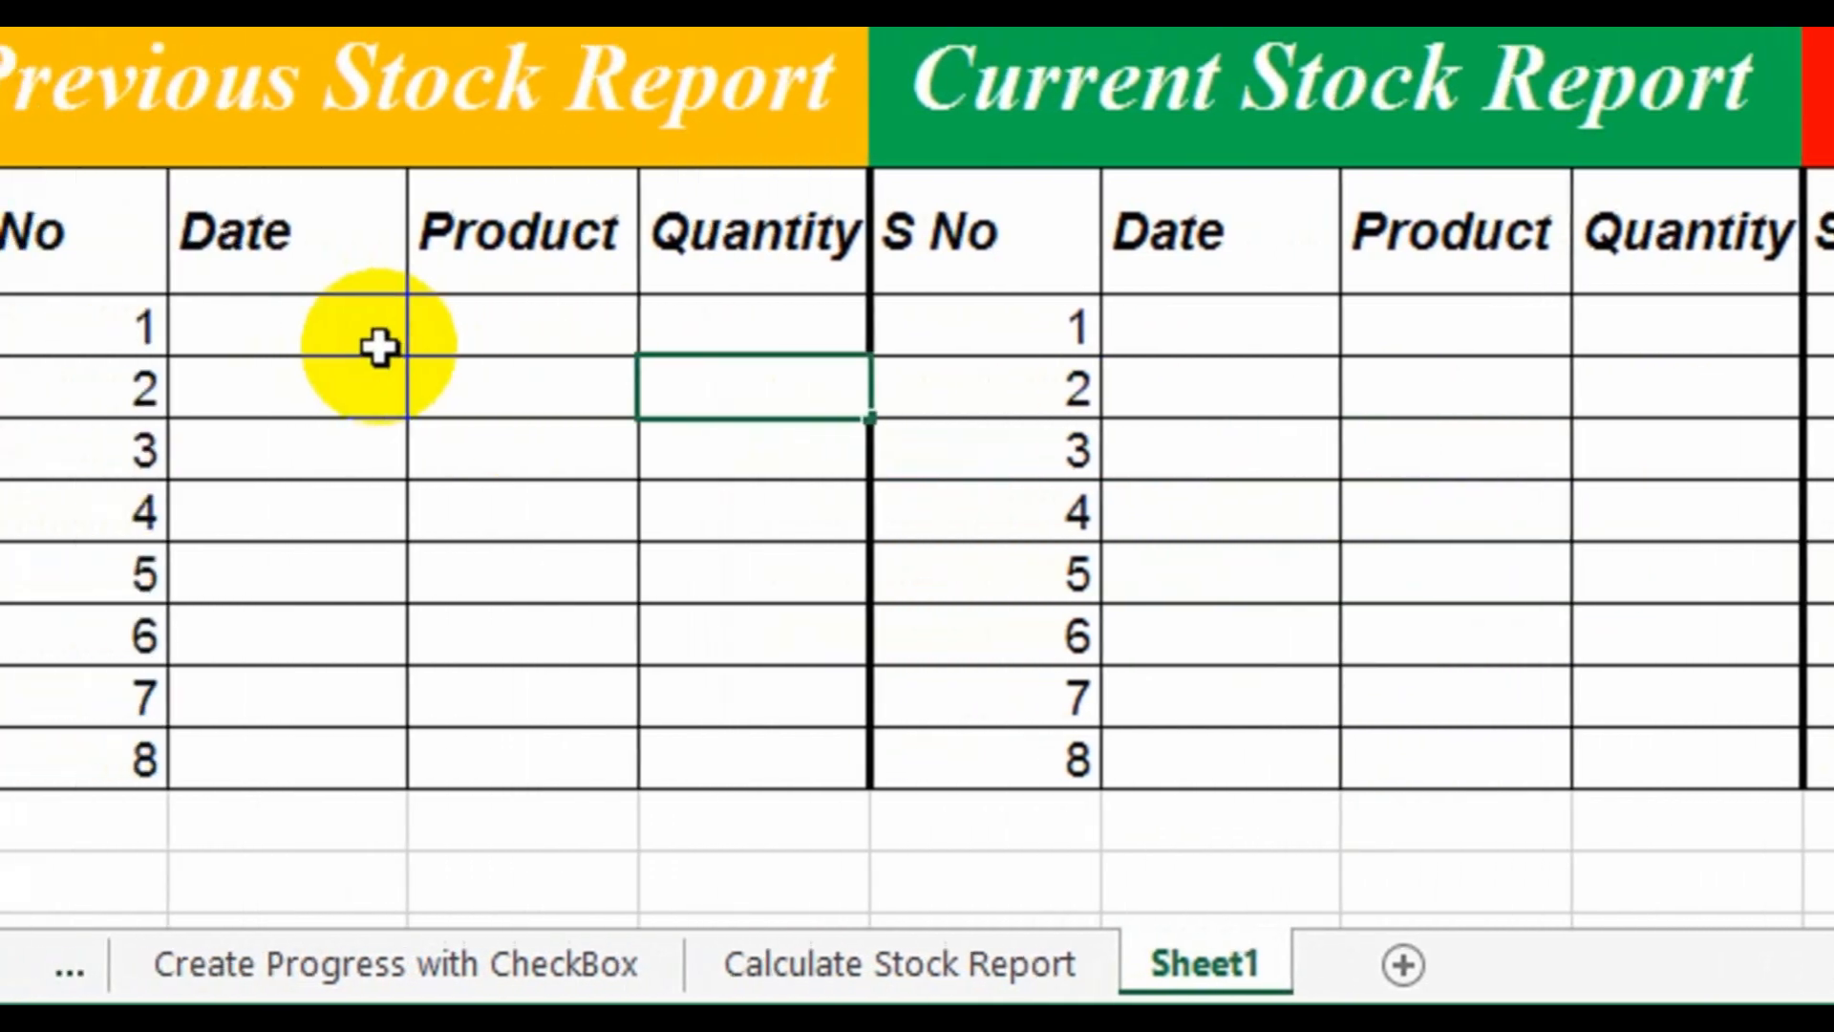
Step: Enter the current date, 4/11/2019, in Date cells B10, B11 and B12 of the Previous Stock Report
click(233, 348)
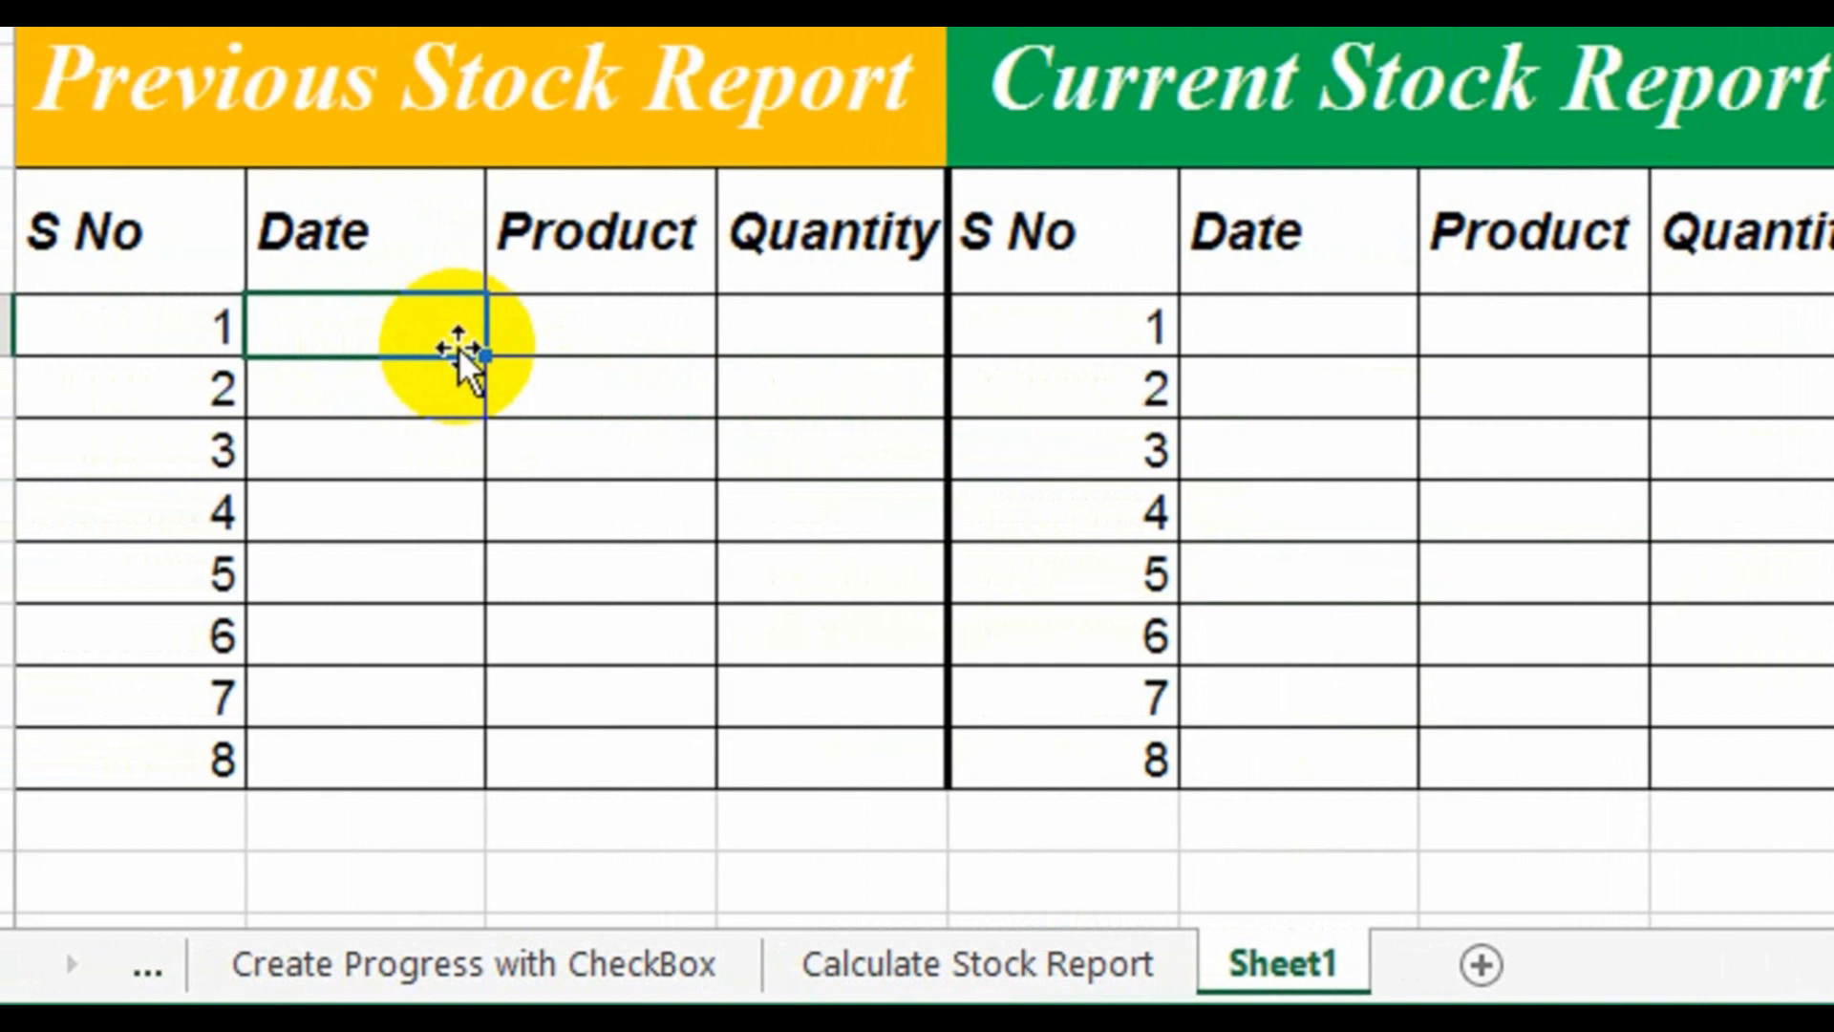
key(ctrl+semicolon)
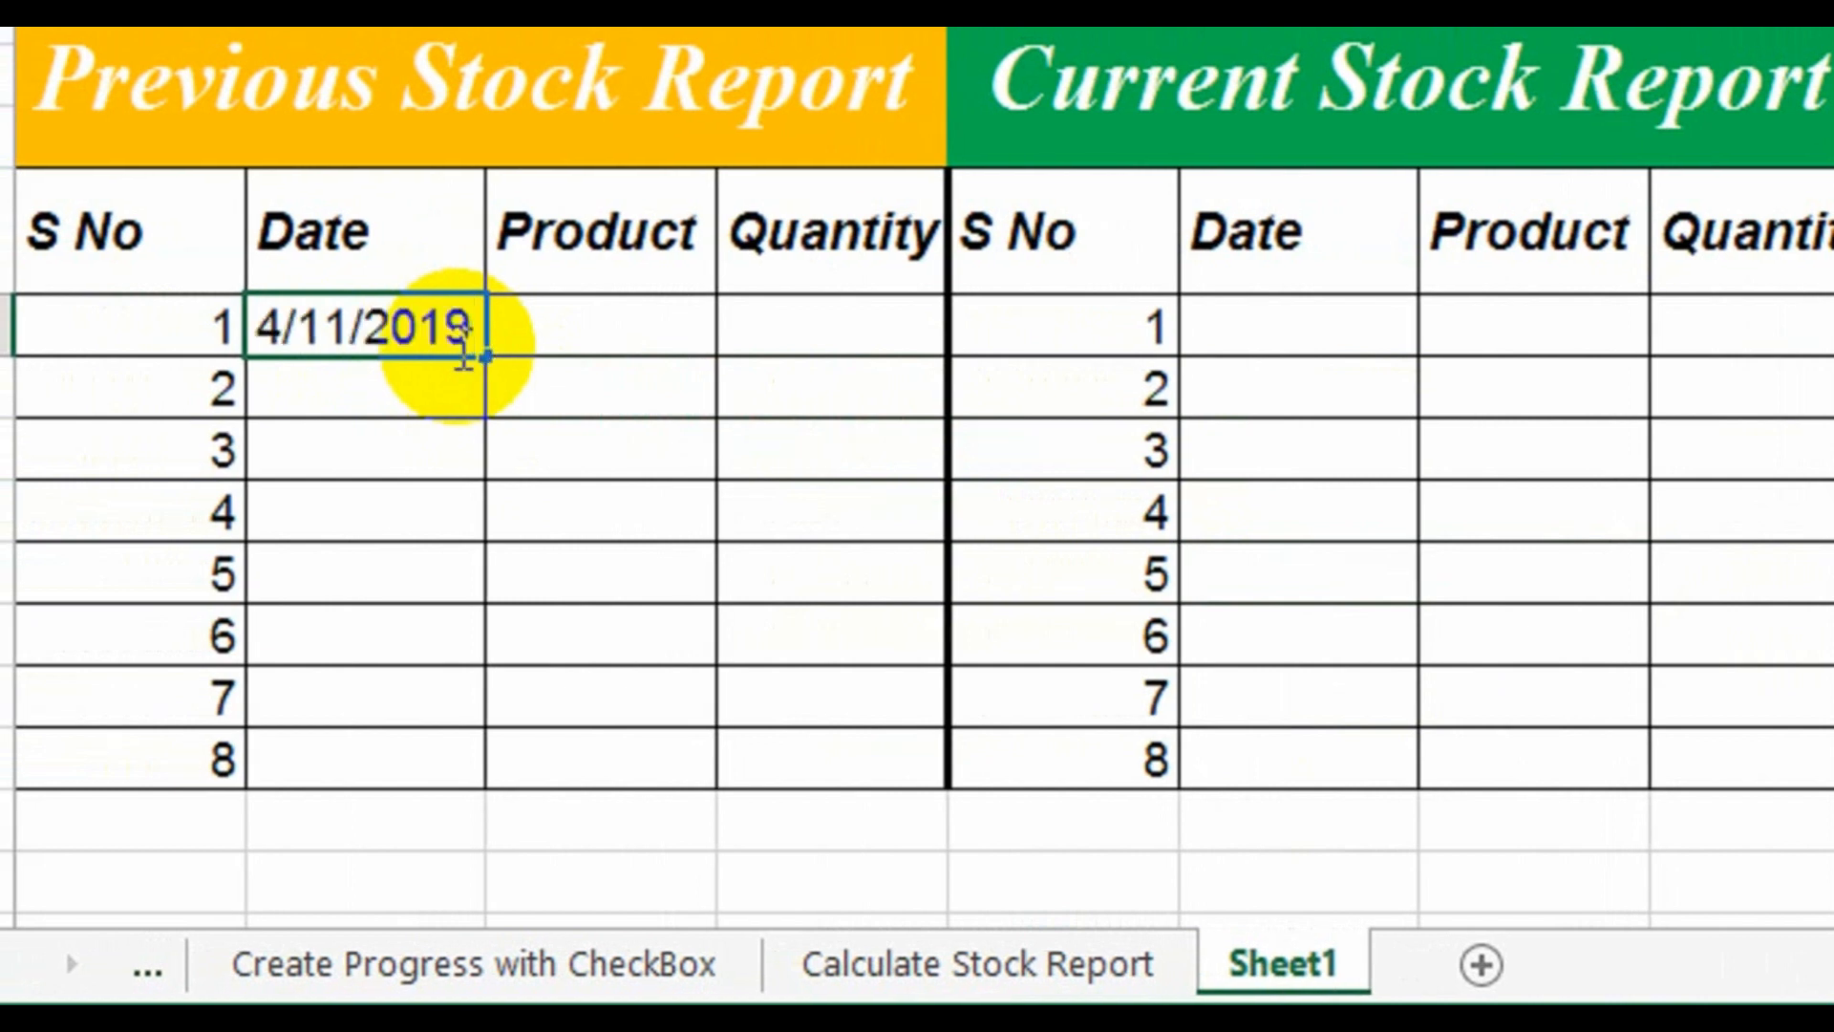
key(Return)
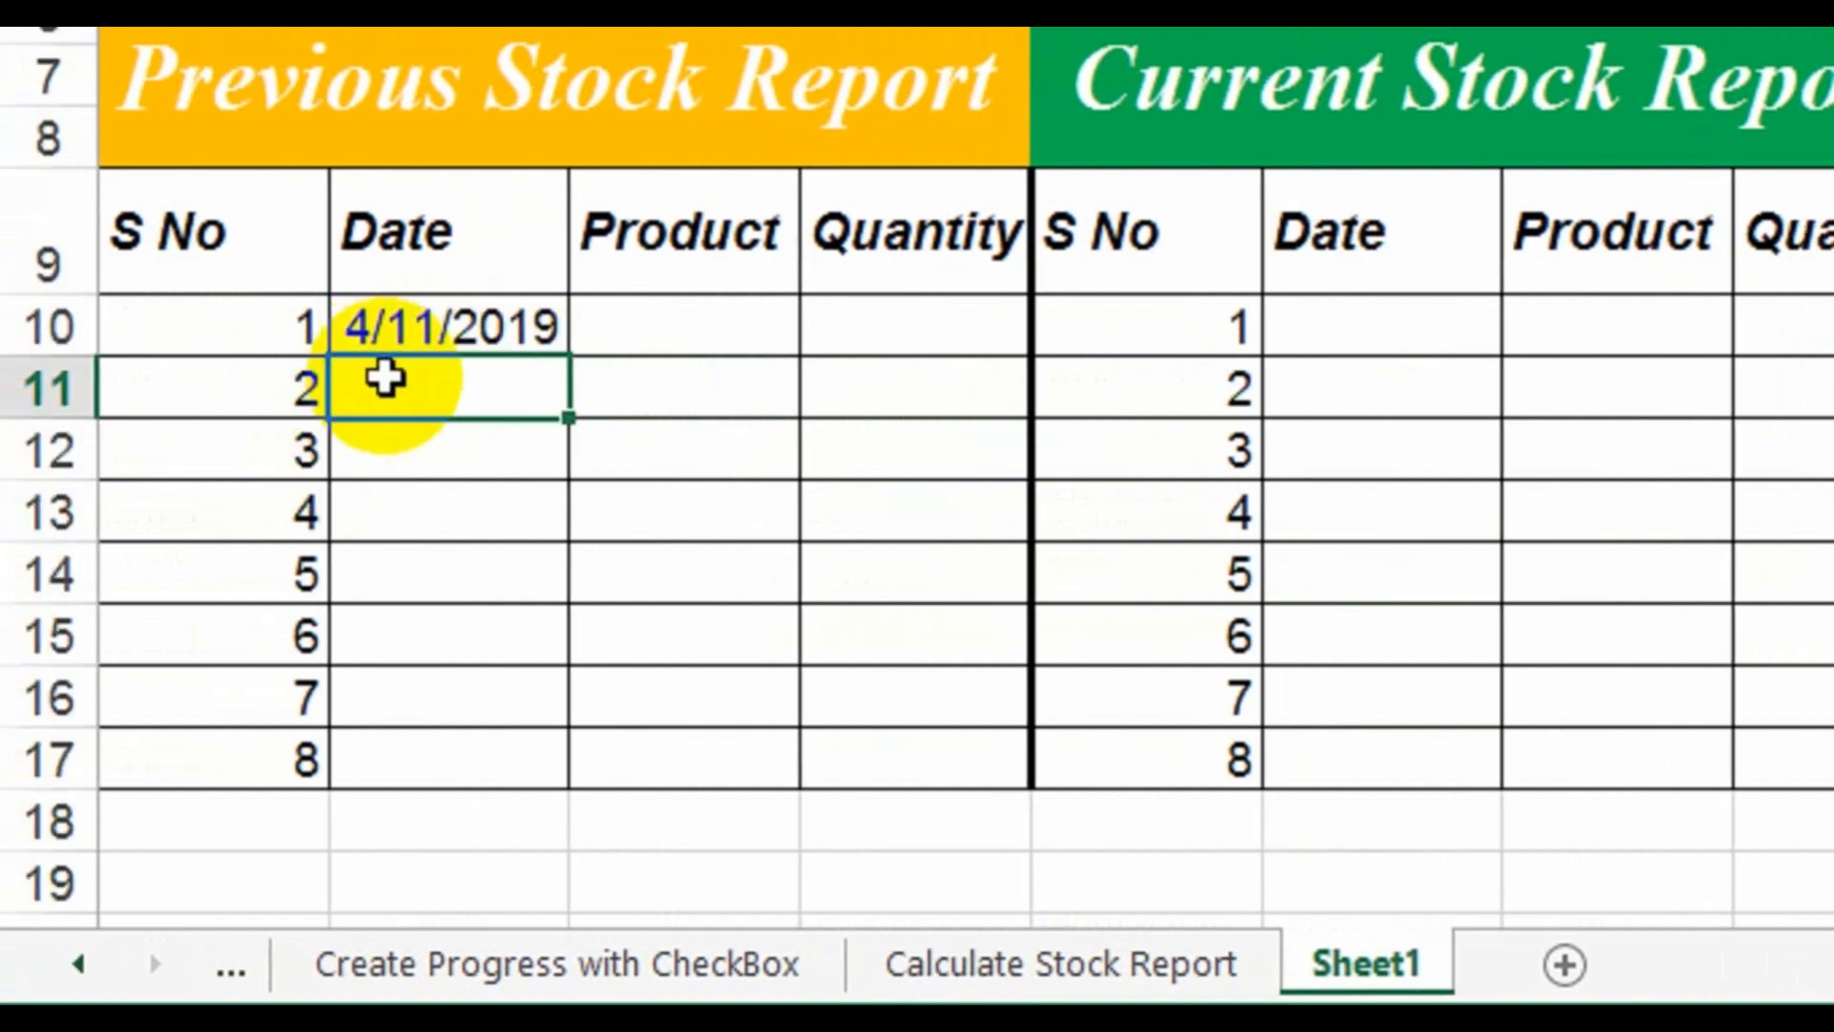
key(ctrl+semicolon)
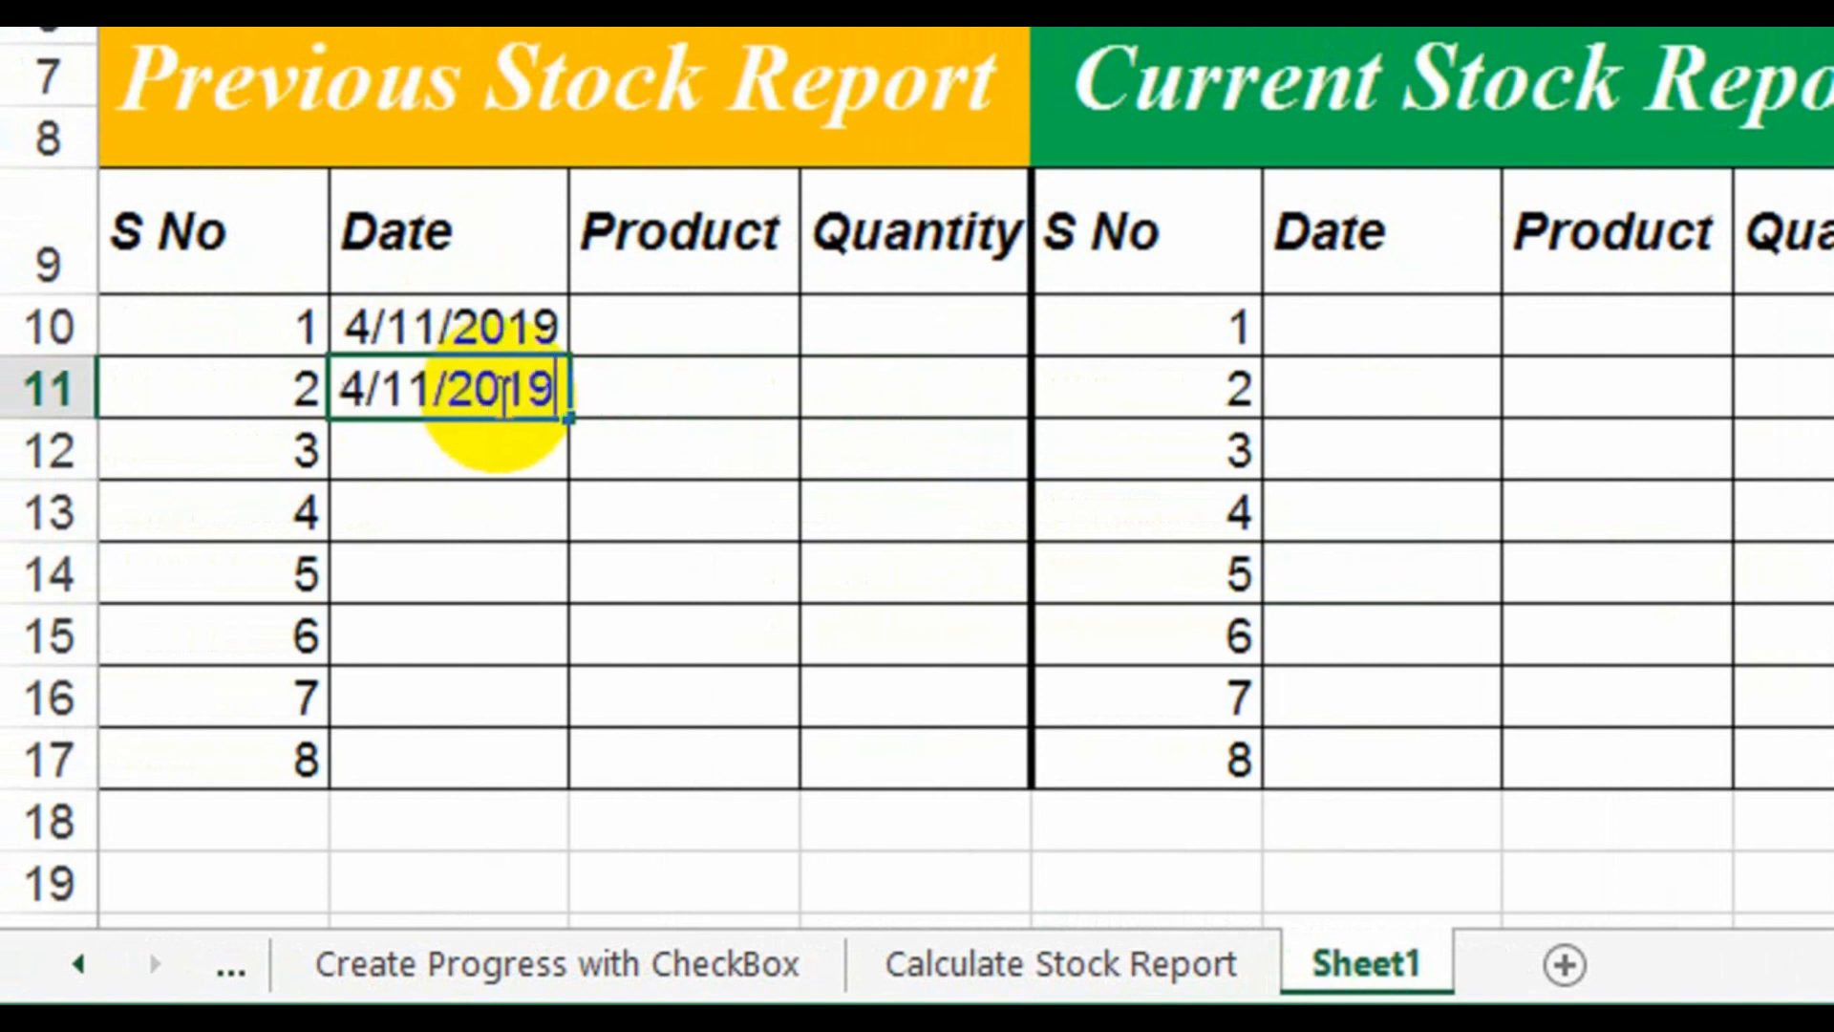
key(Return)
key(Return)
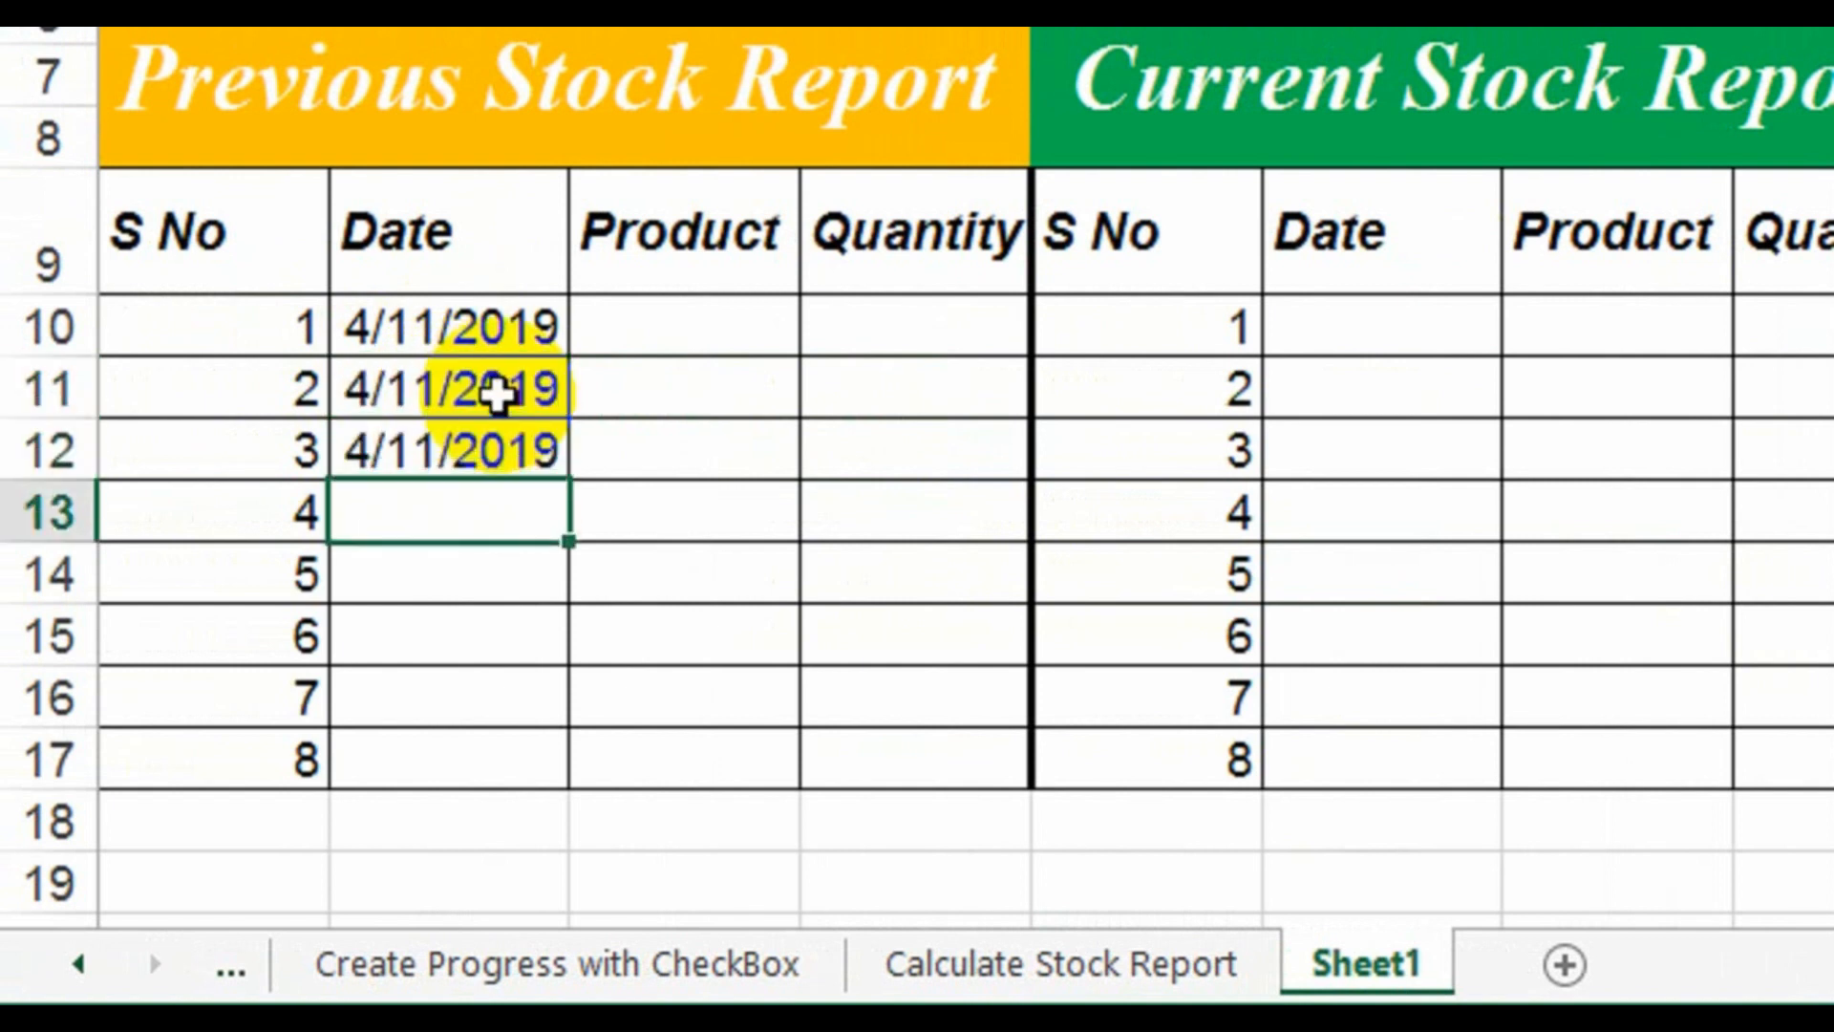
Step: Choose Juice as the product in C10 and enter a quantity of 60 in D10
click(754, 304)
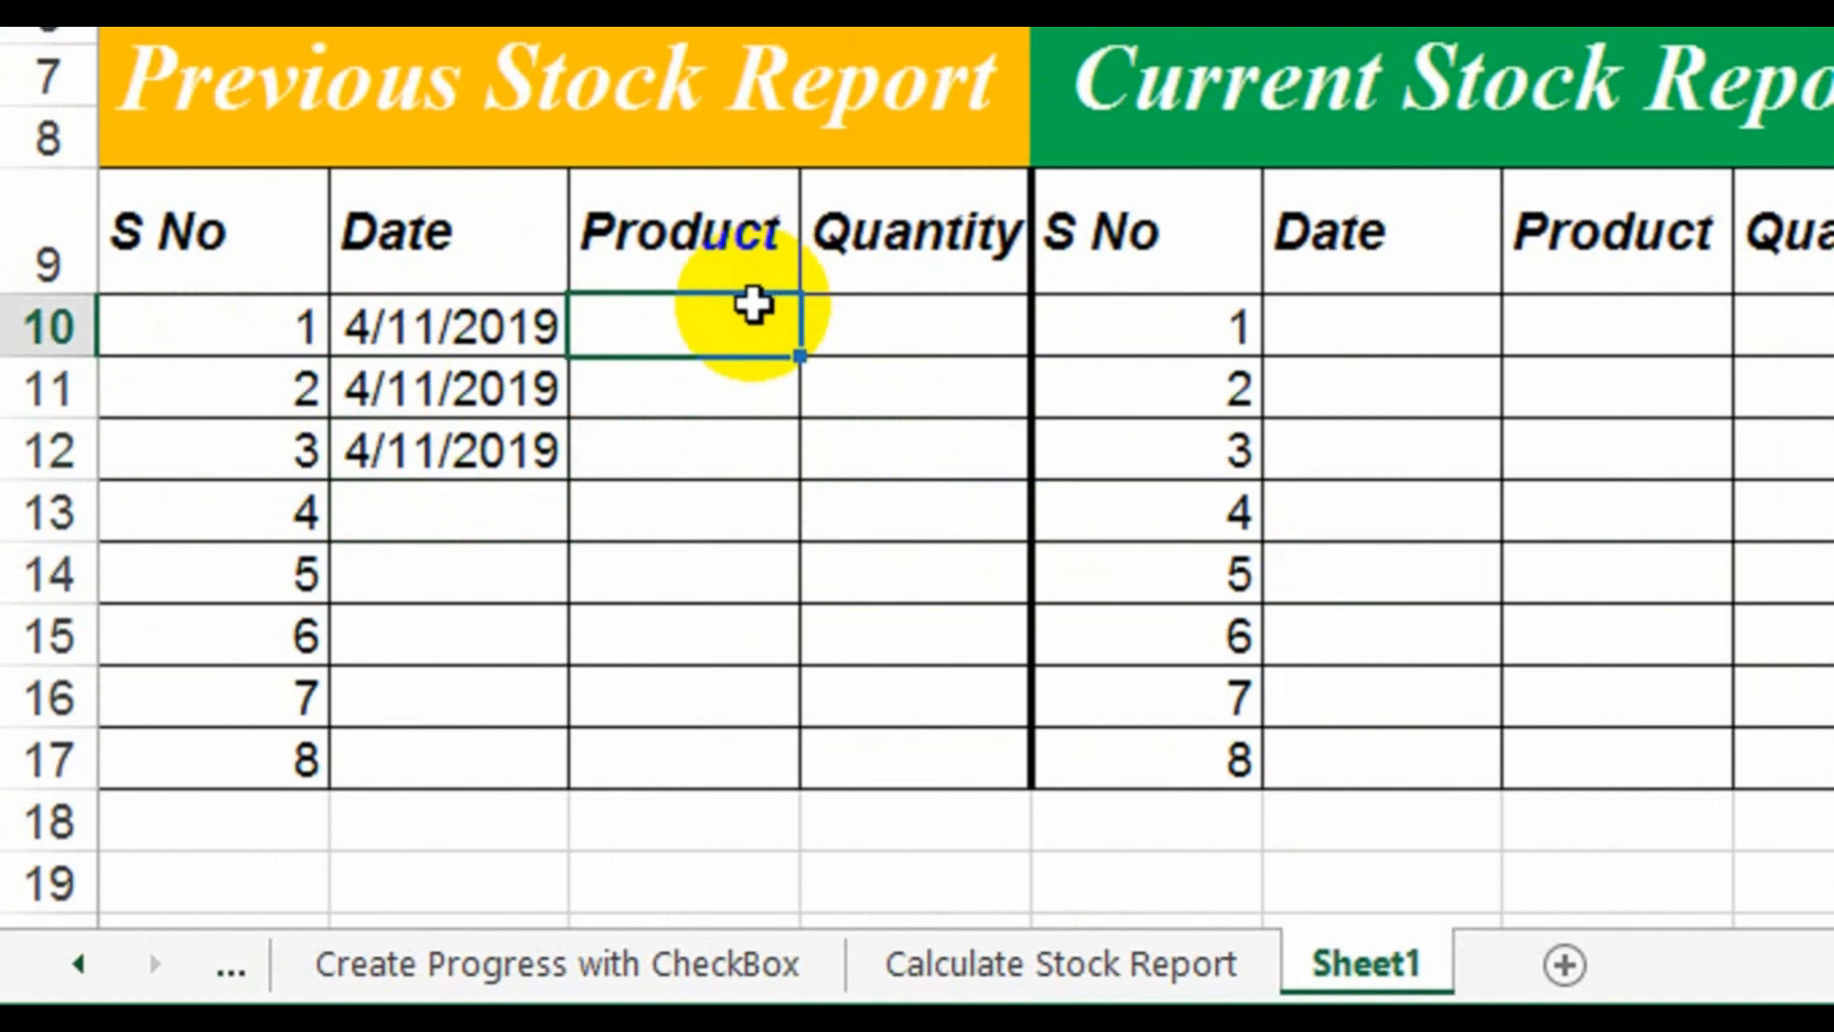
click(825, 330)
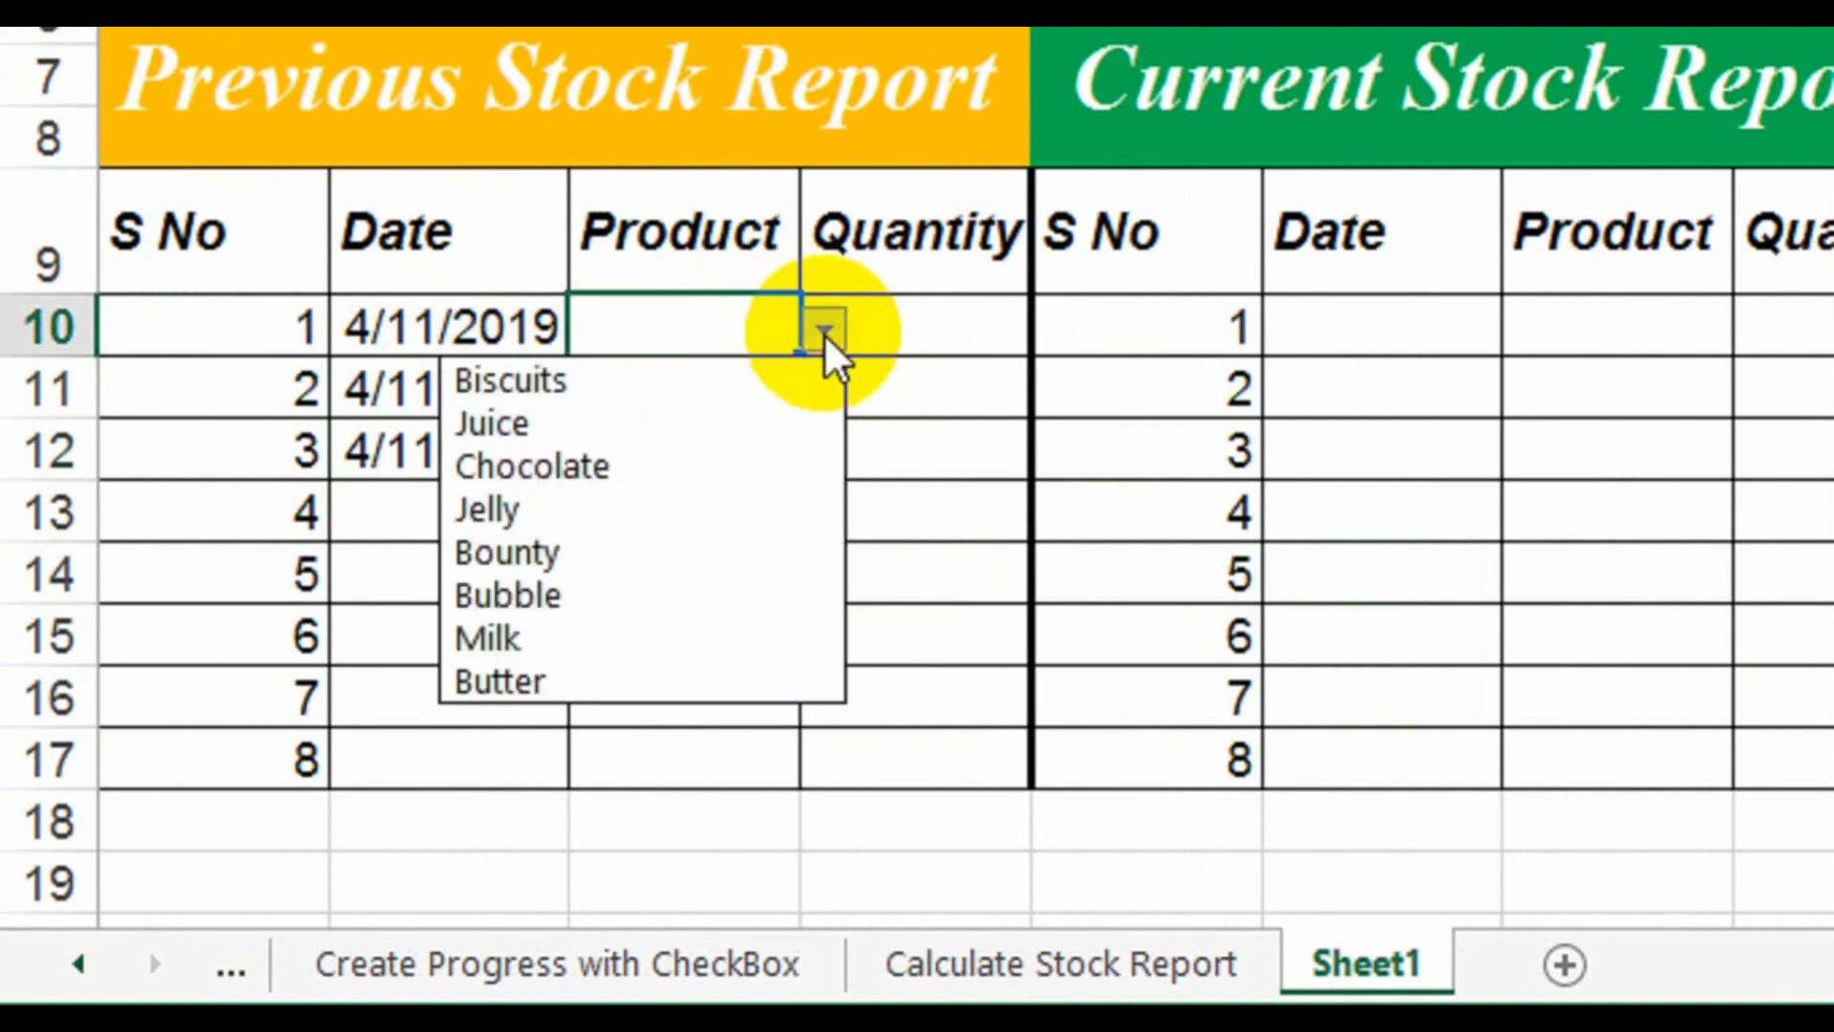
click(591, 428)
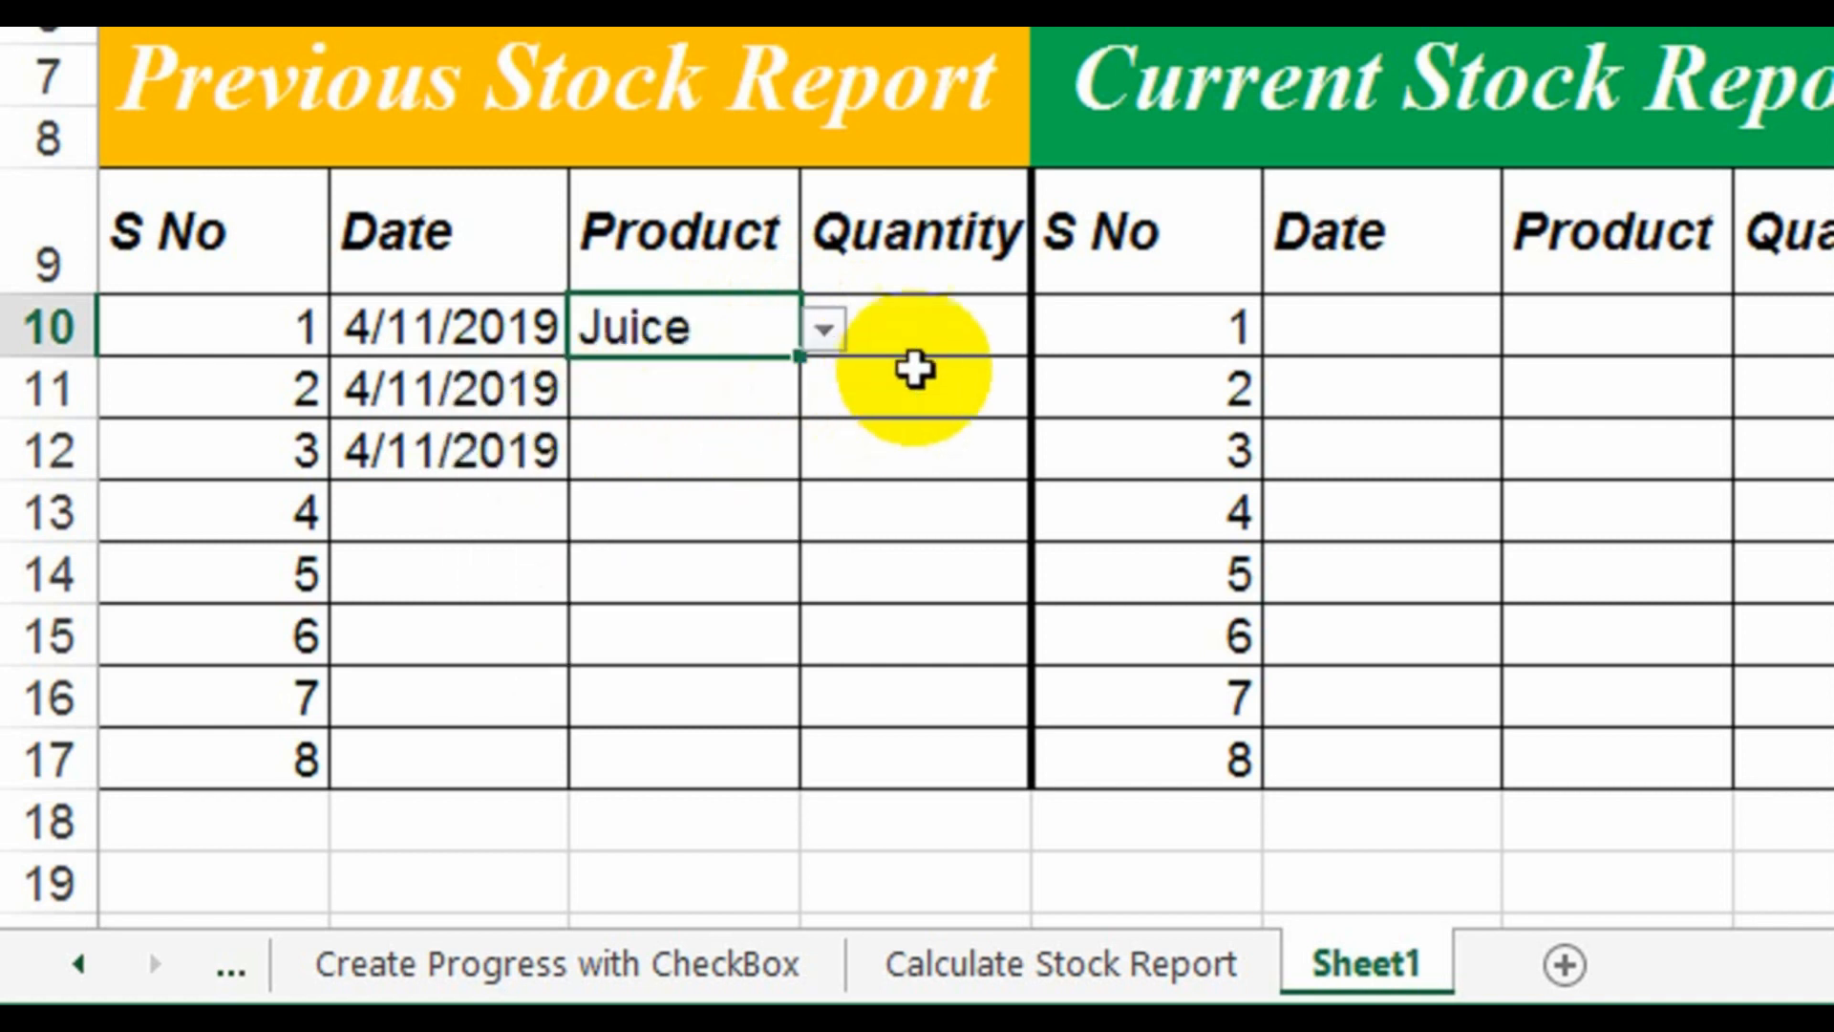
click(929, 354)
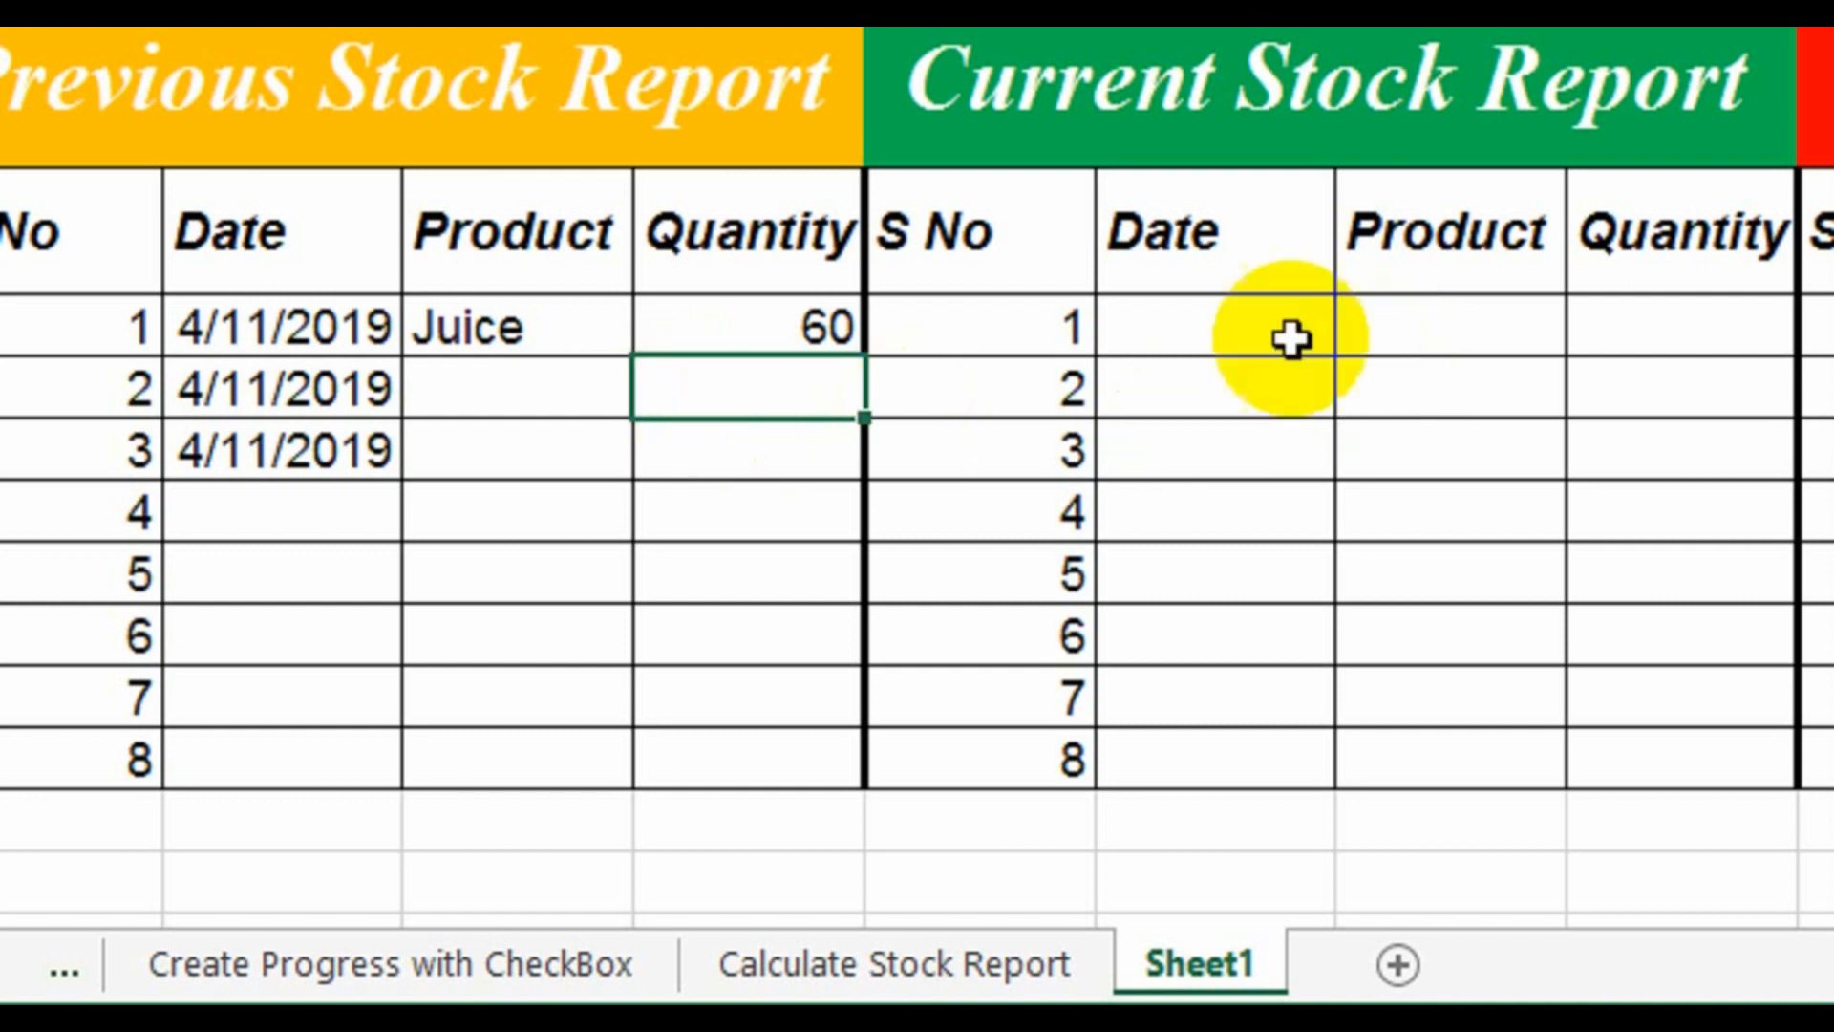
Step: Fill the Current Stock Report's first row with the current date, 4/11/2019, the product Juice and a quantity of 55
click(1232, 335)
key(ctrl+semicolon)
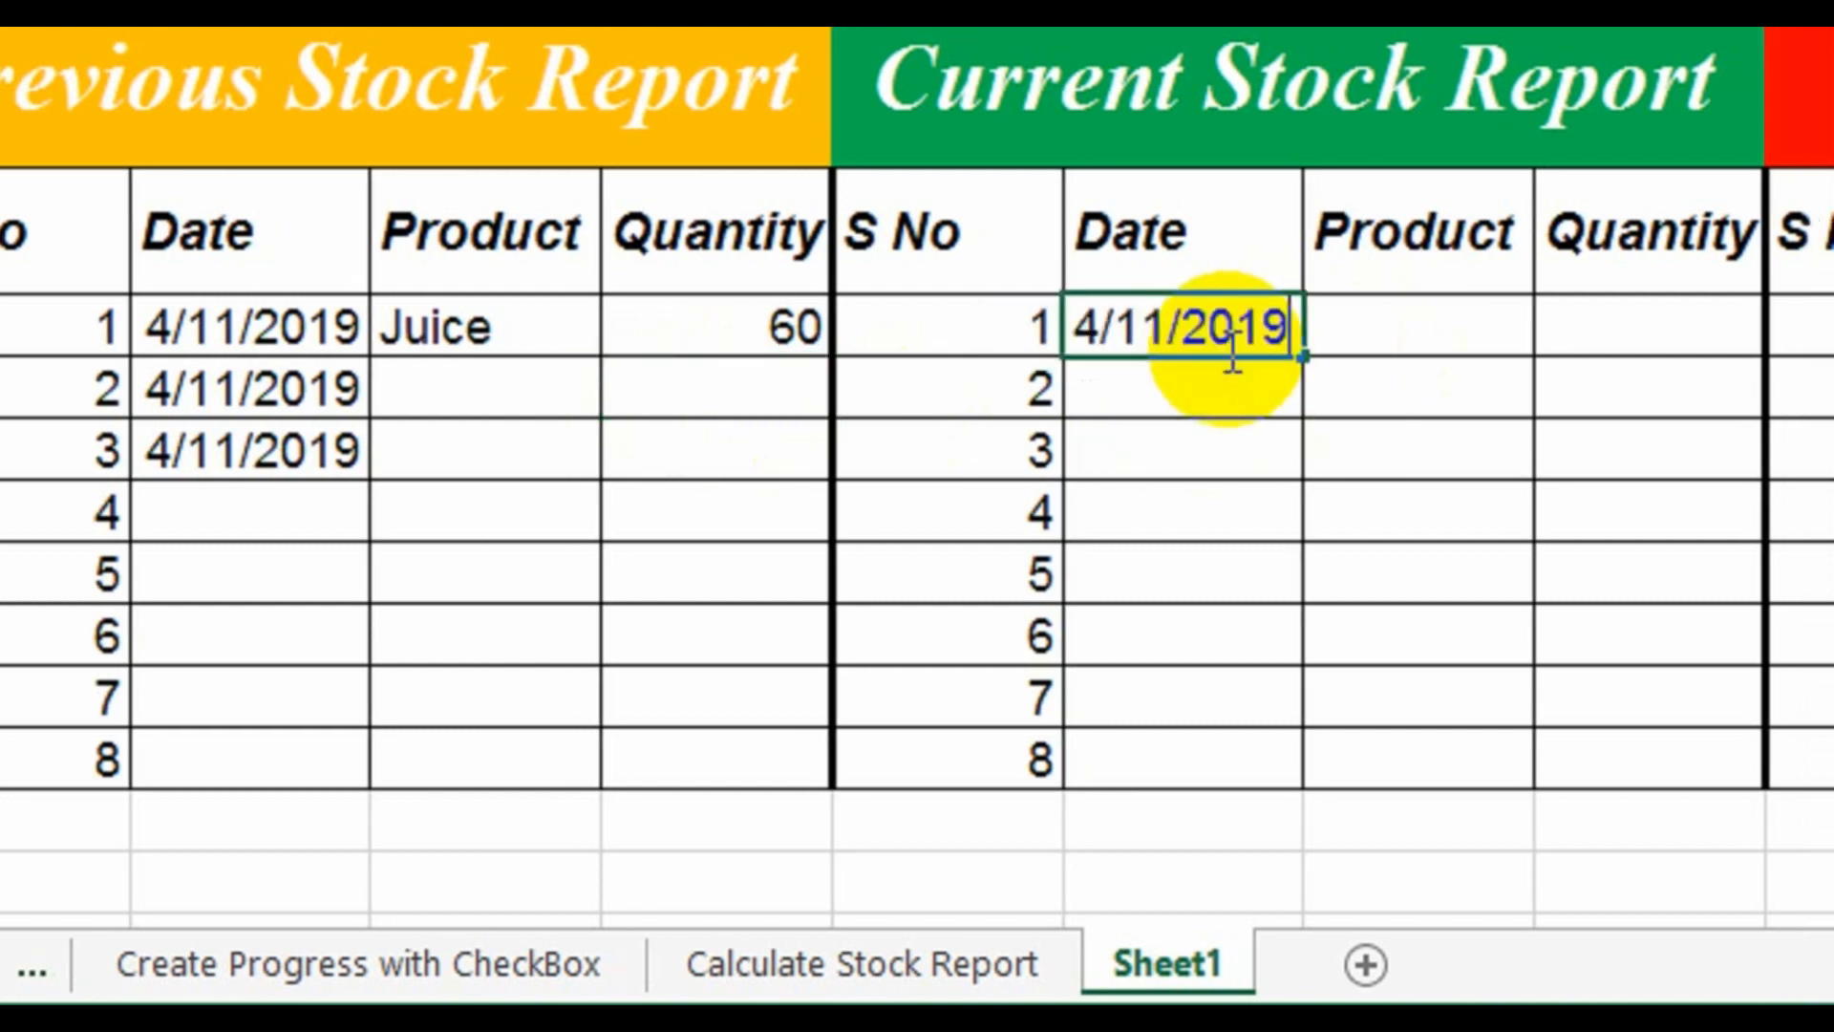
key(Tab)
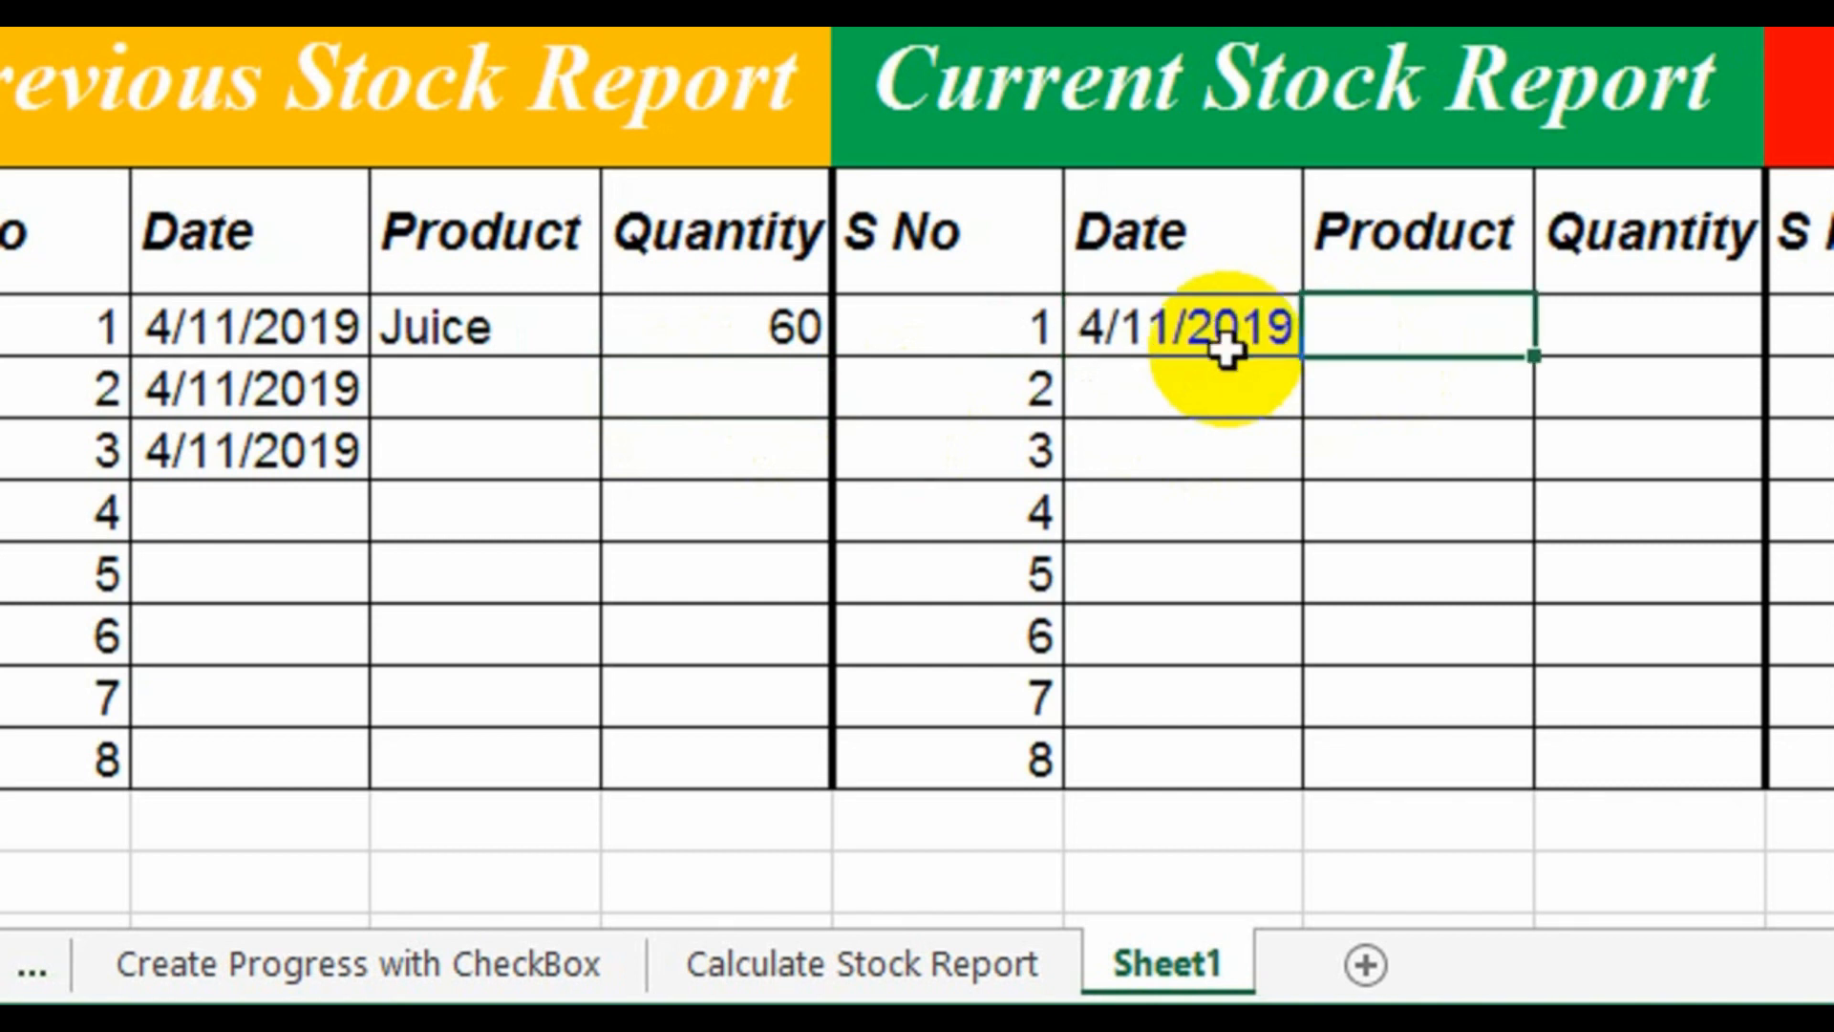
click(1558, 330)
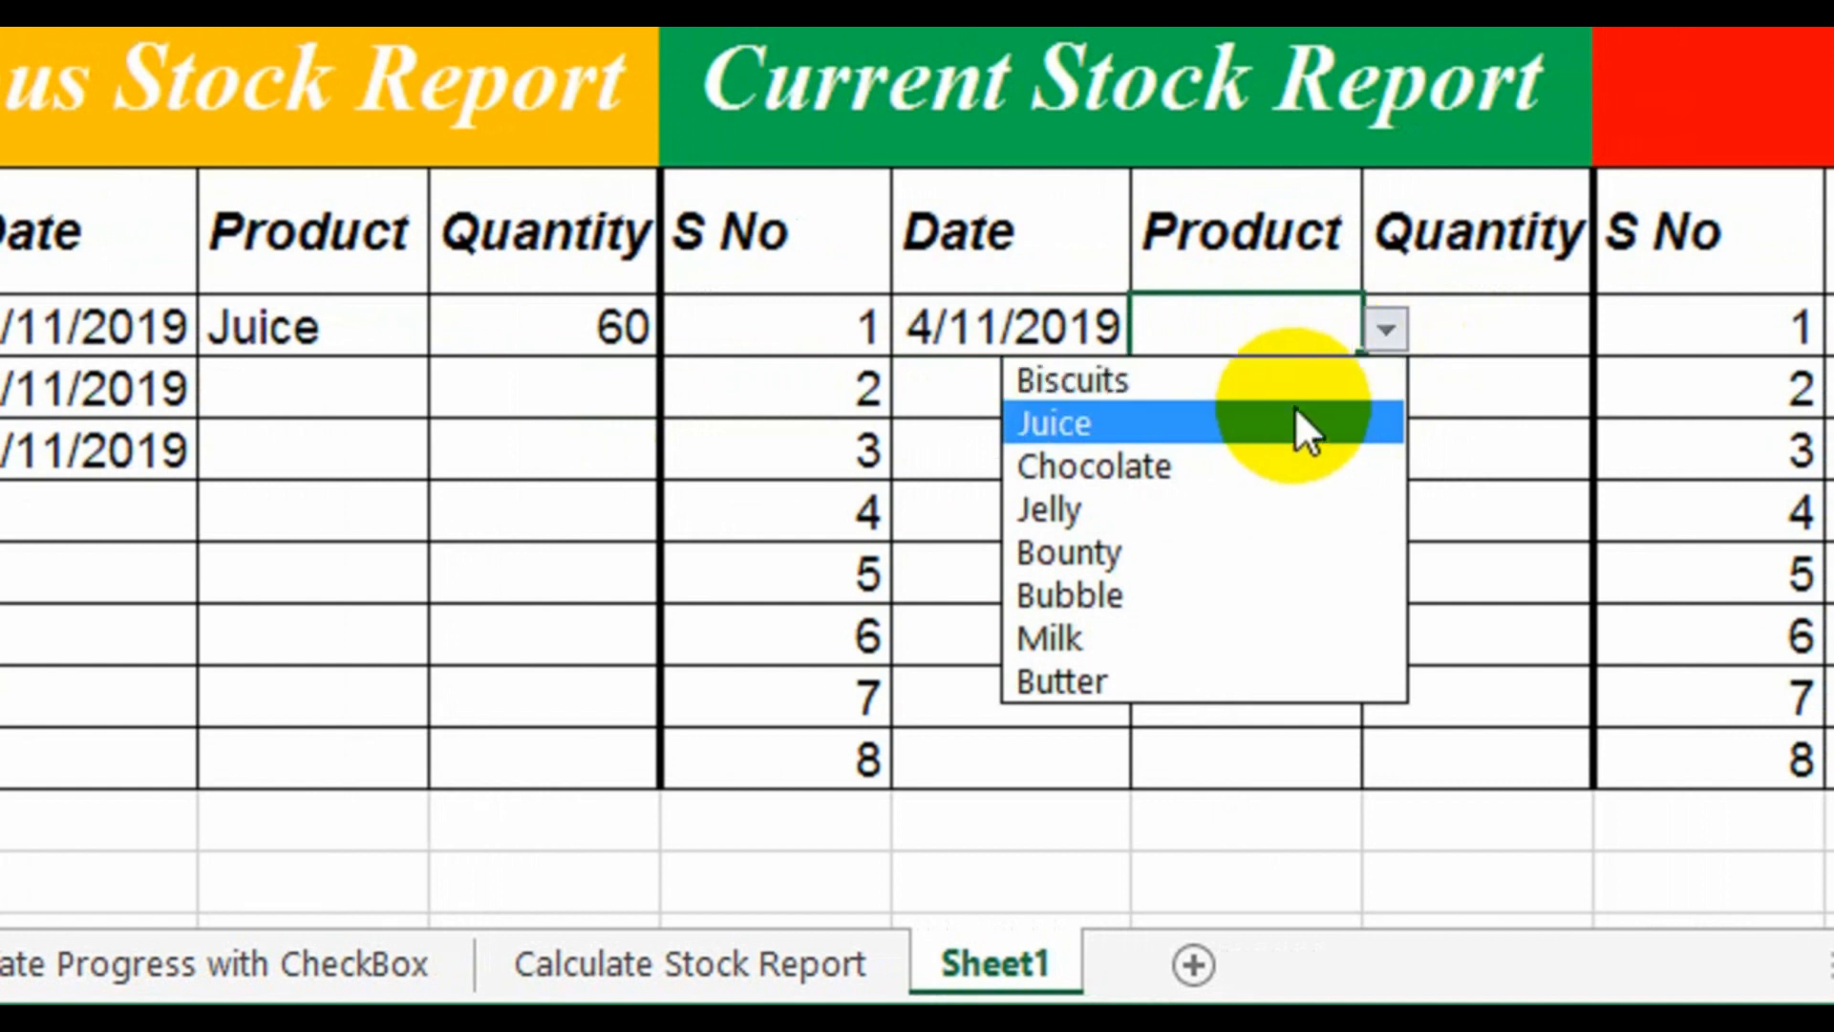
click(1302, 425)
click(1401, 332)
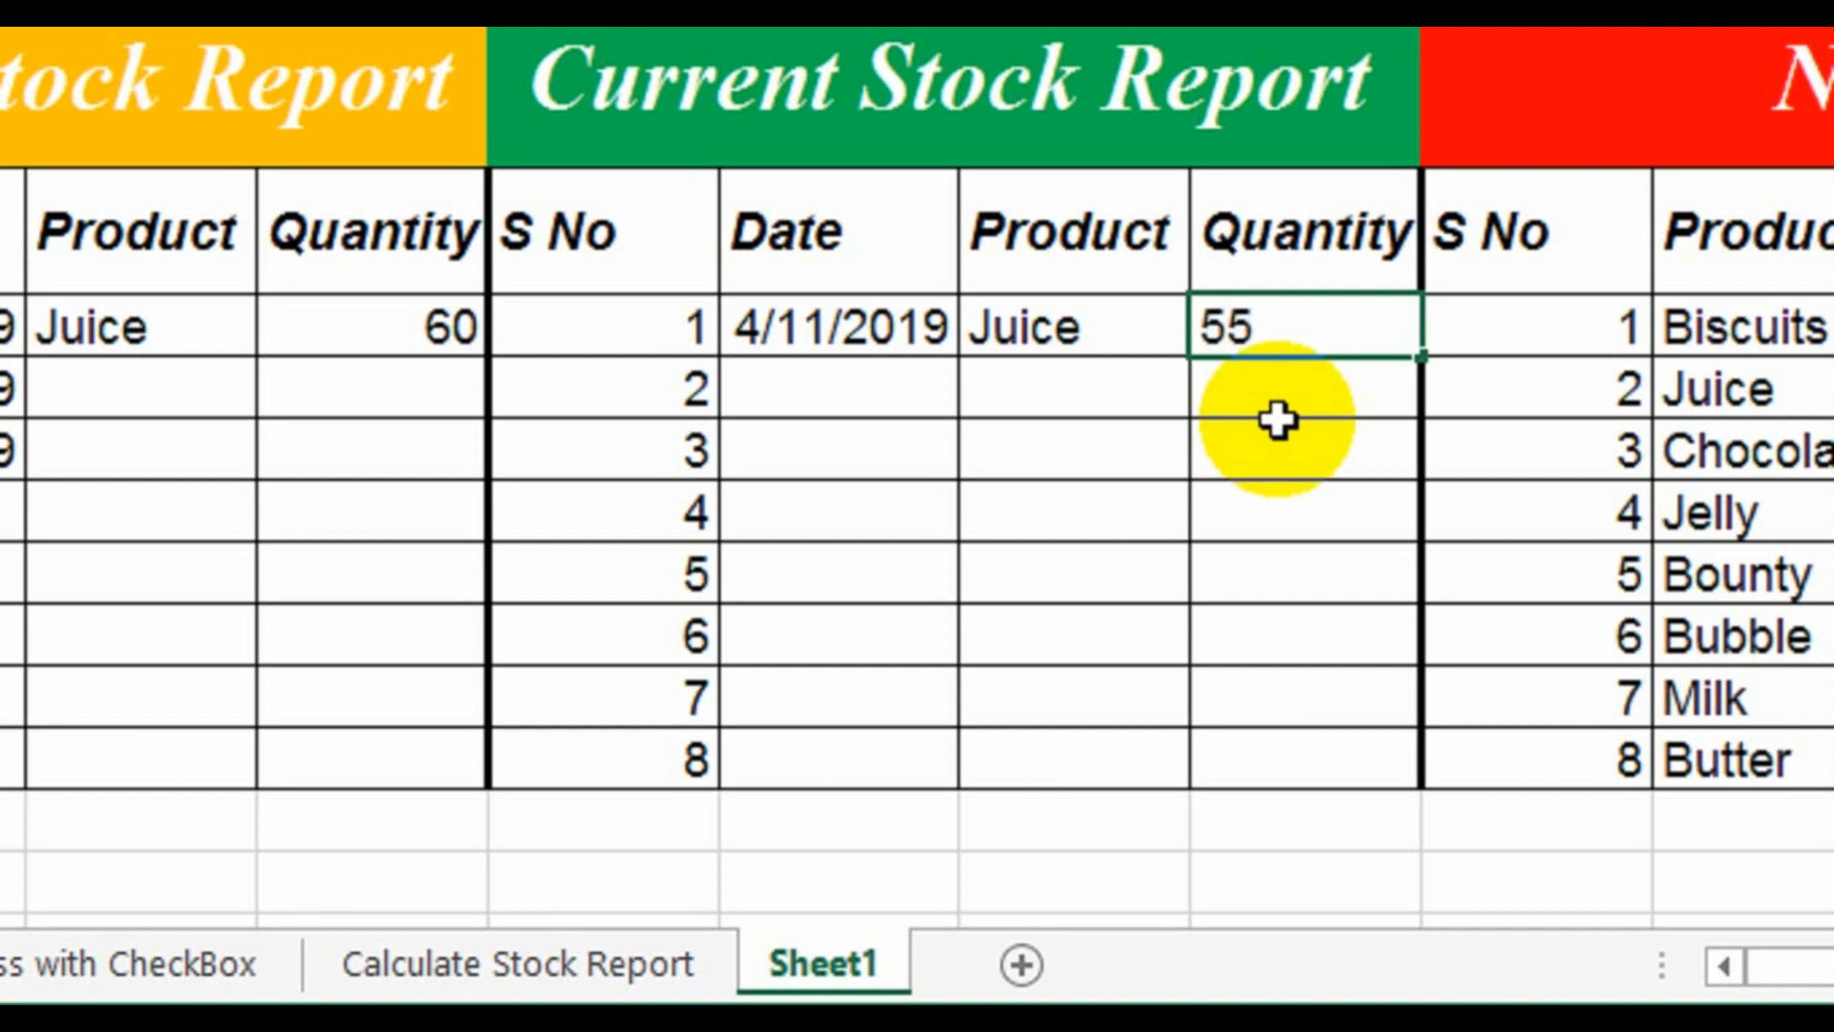
key(Return)
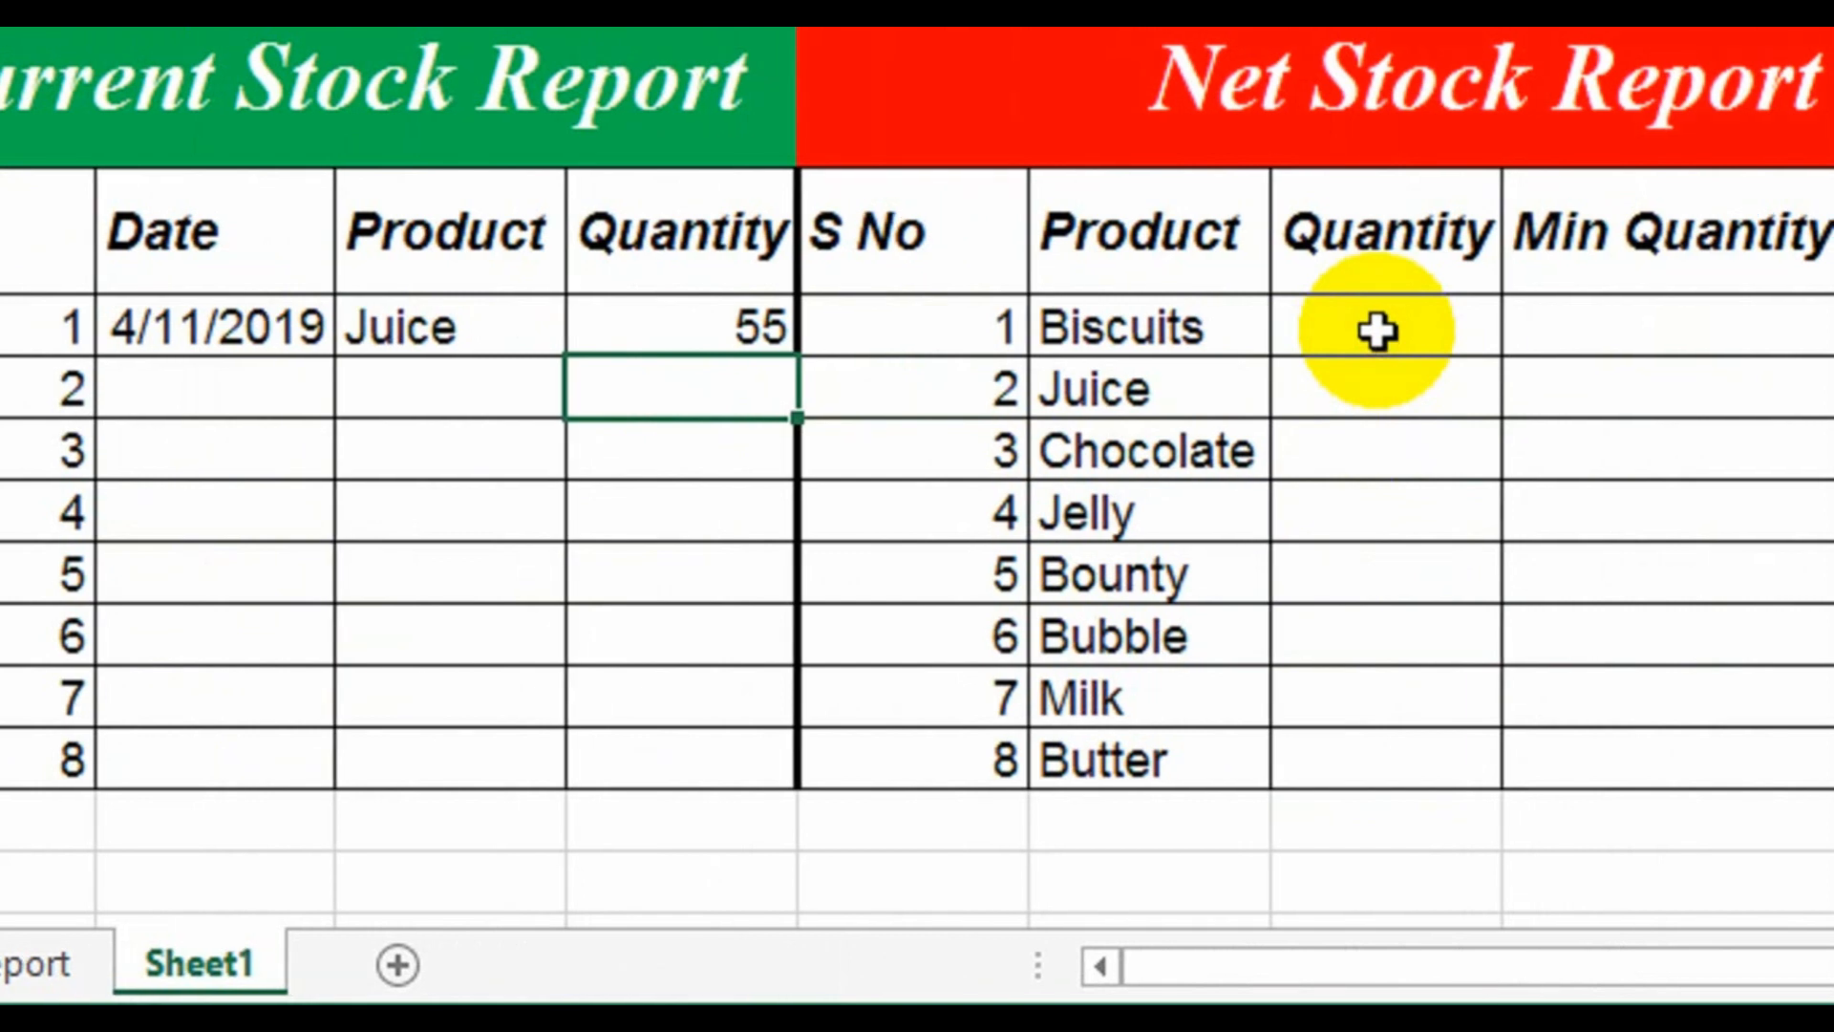
Step: Start a SUMIF formula in the Biscuits Quantity cell K10 with the Previous Stock Report's products, $C$10:$C$17, as the absolute range
click(1377, 330)
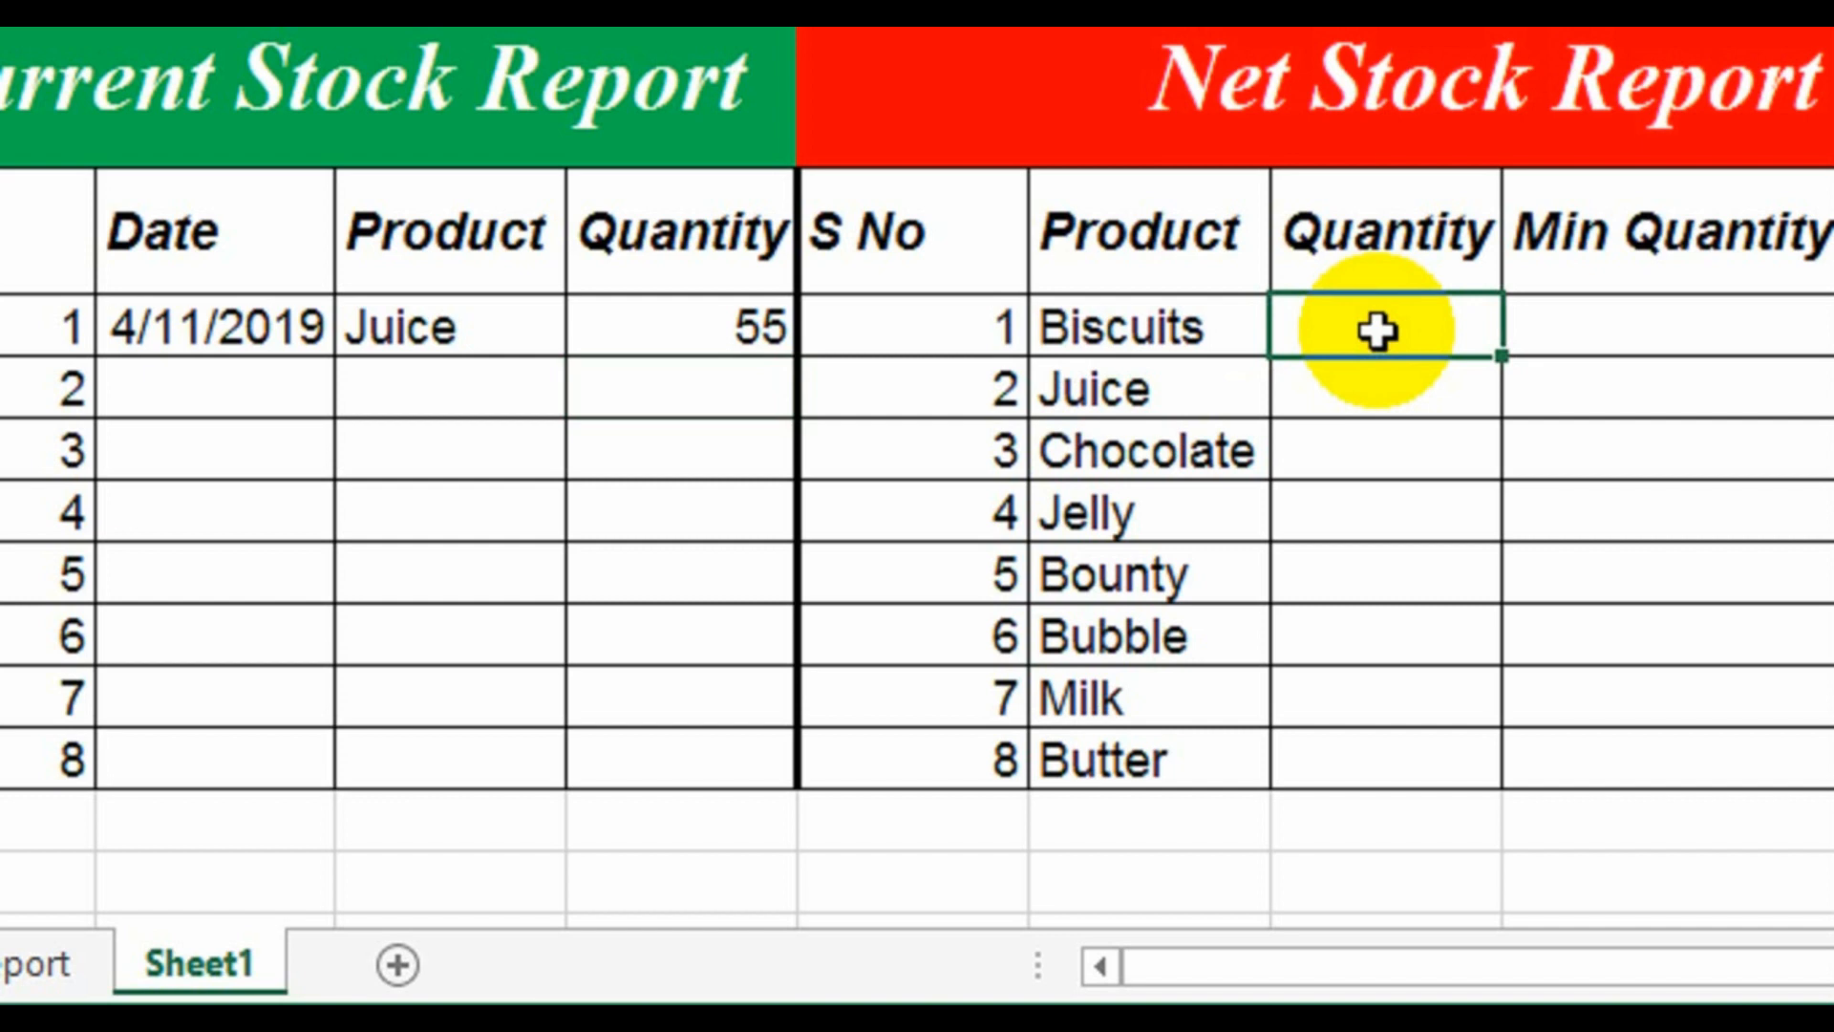
text(=sumif)
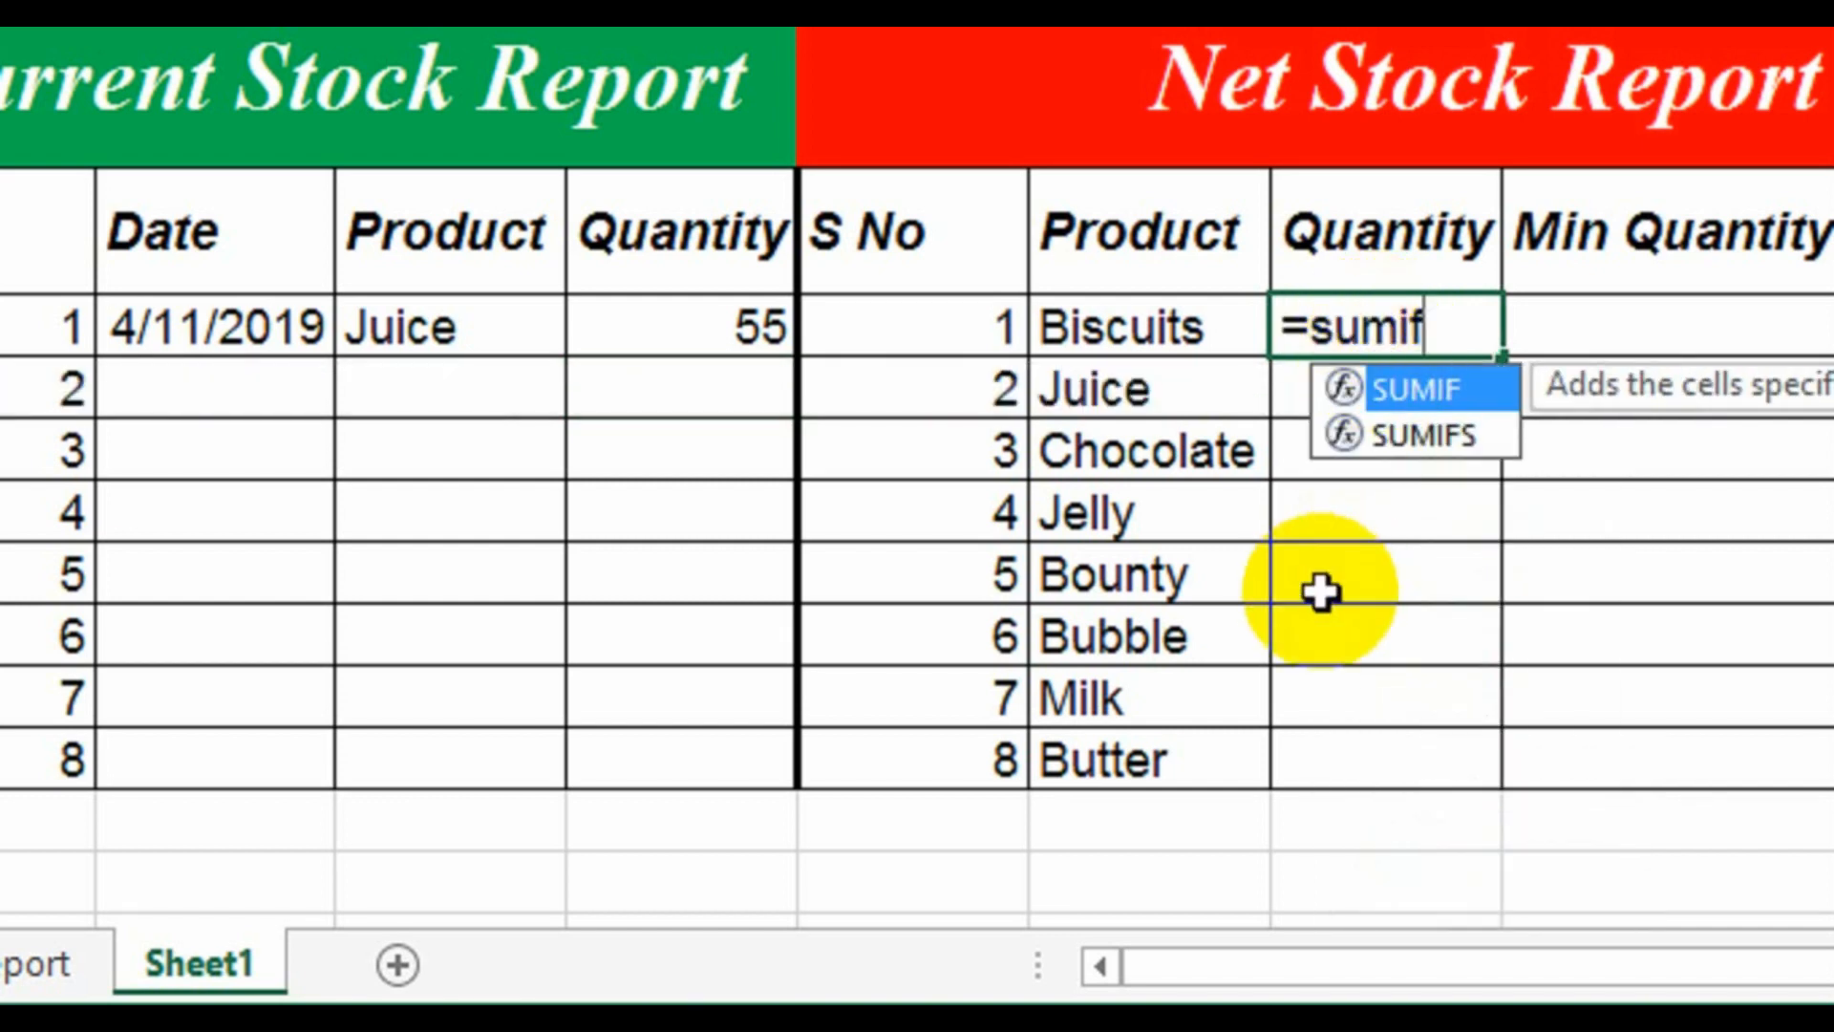
text(()
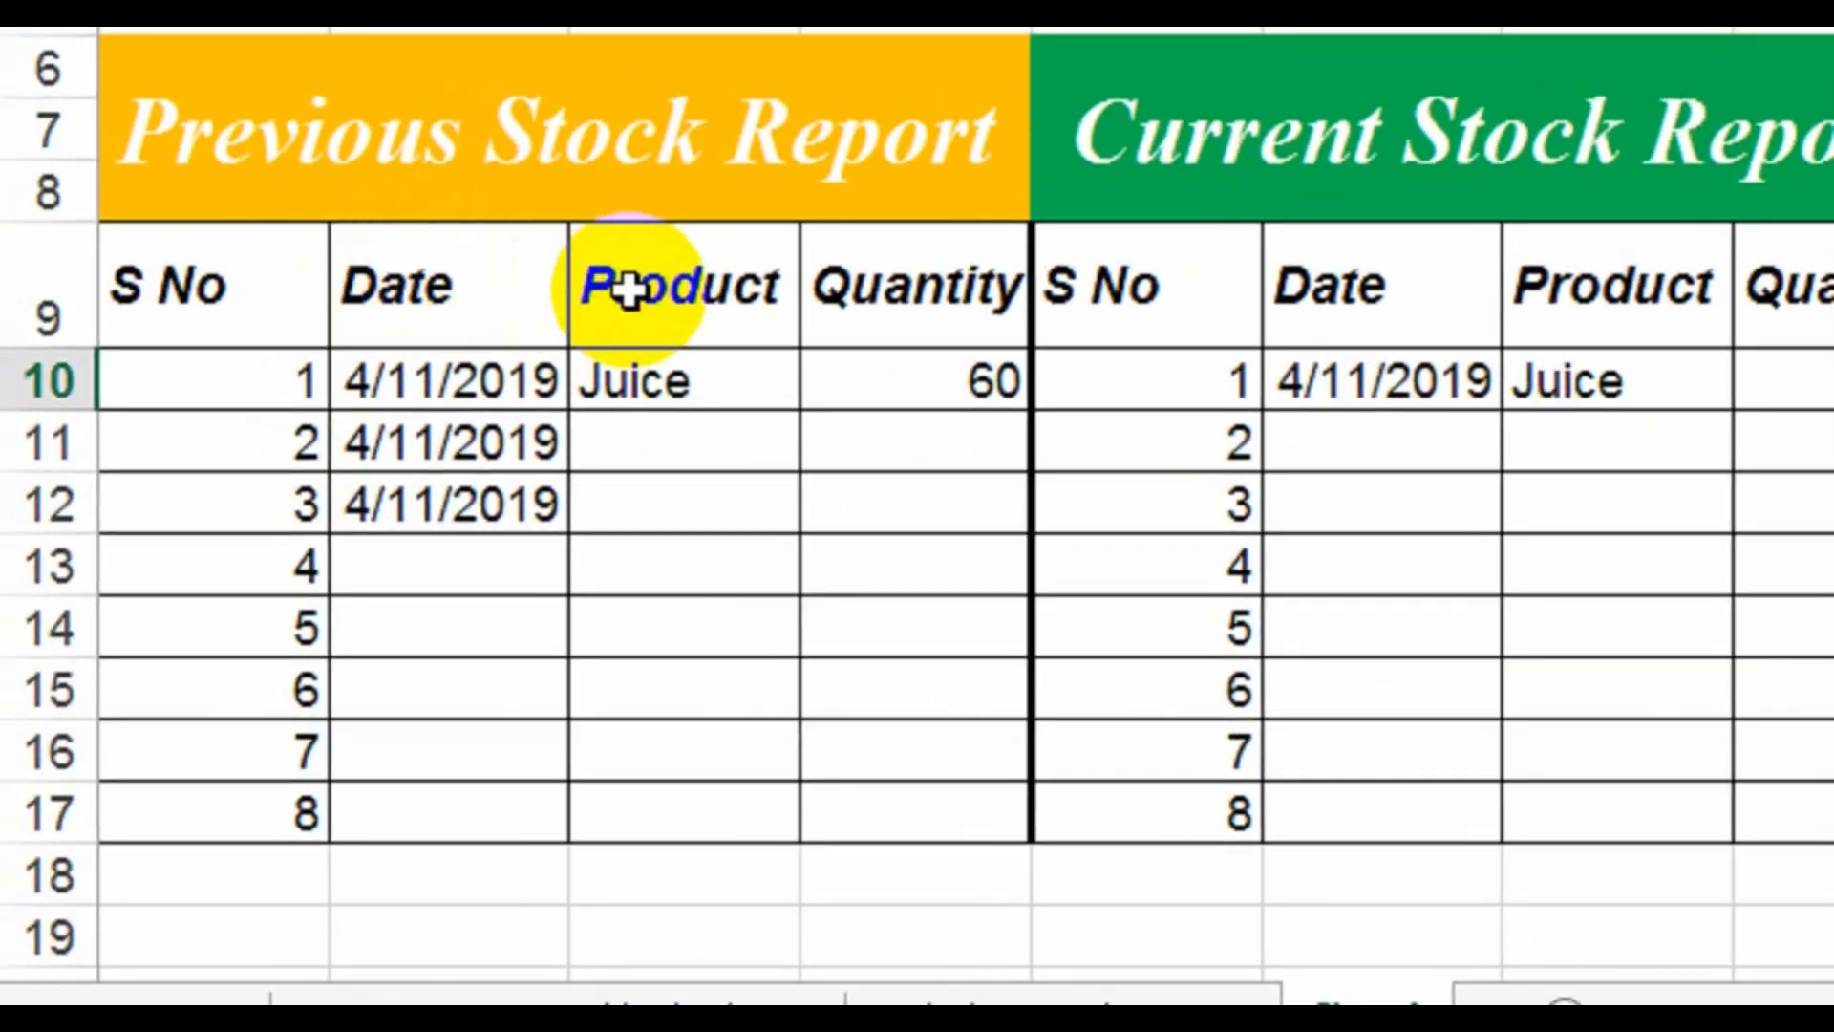
click(659, 384)
key(ctrl+c)
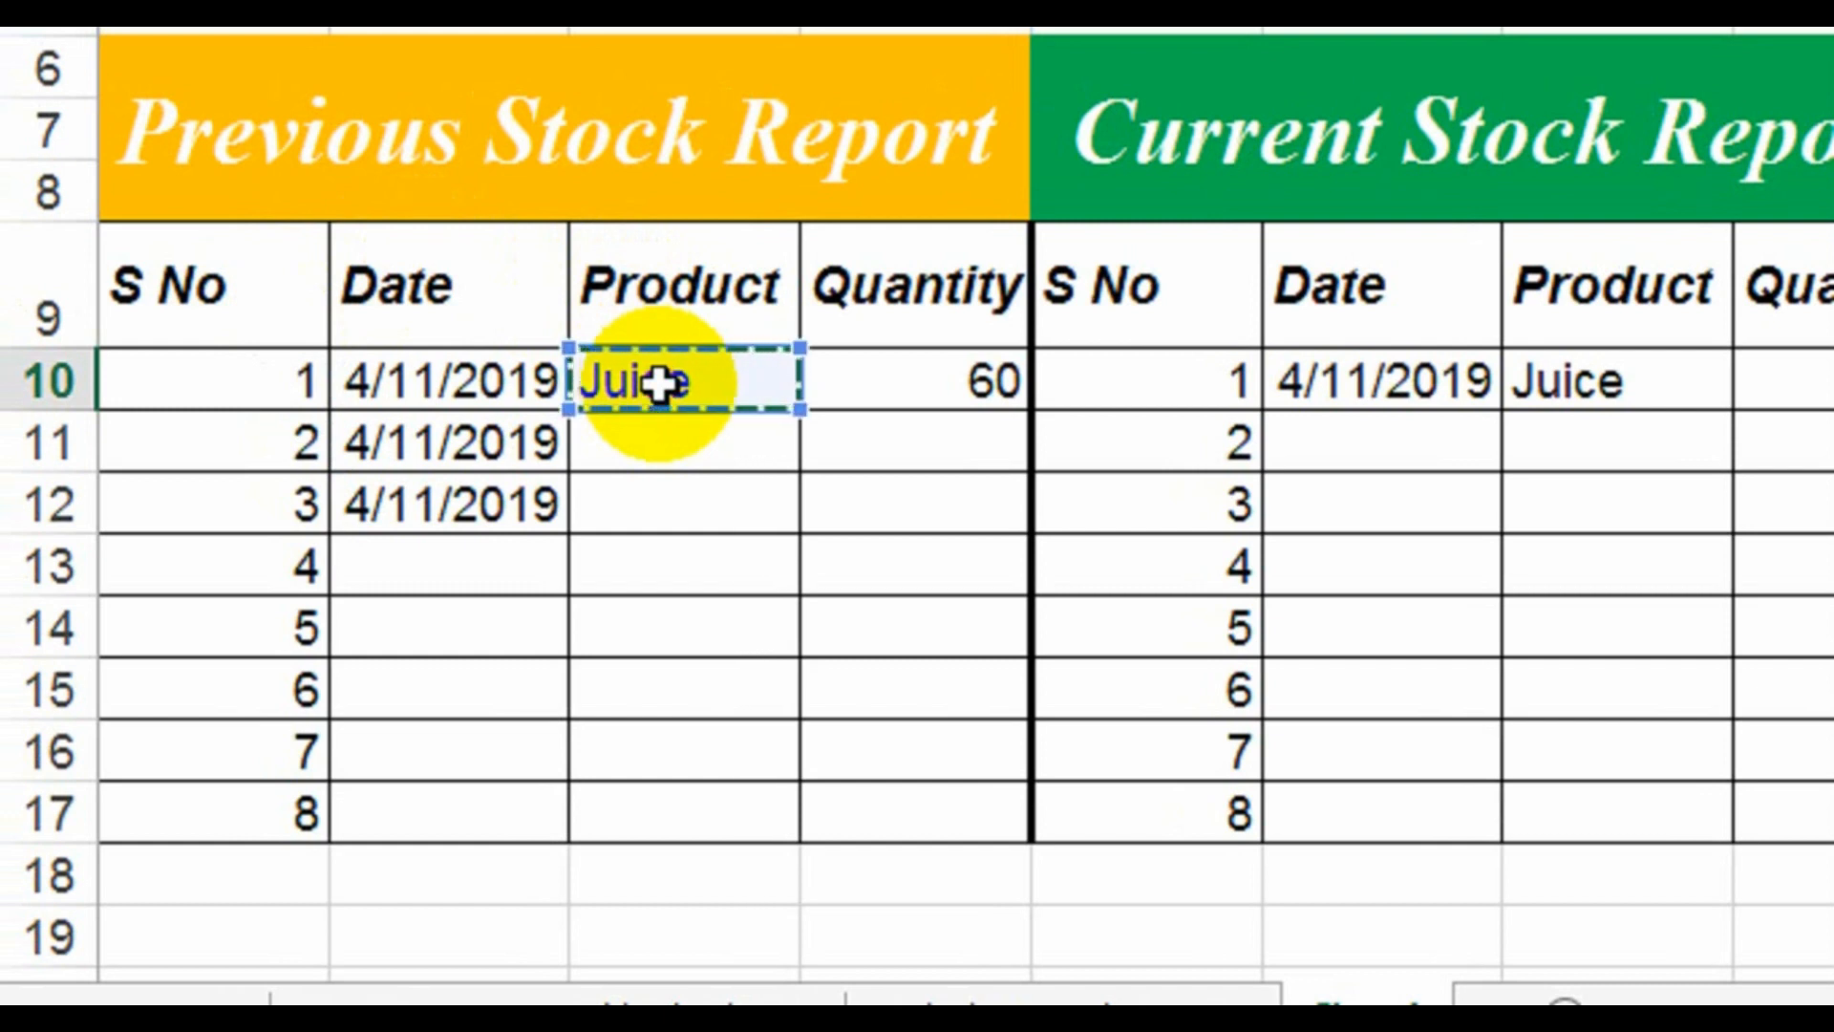
drag(659, 384, 683, 569)
key(shift+Down)
key(shift+Down)
key(shift+Down)
key(shift+Down)
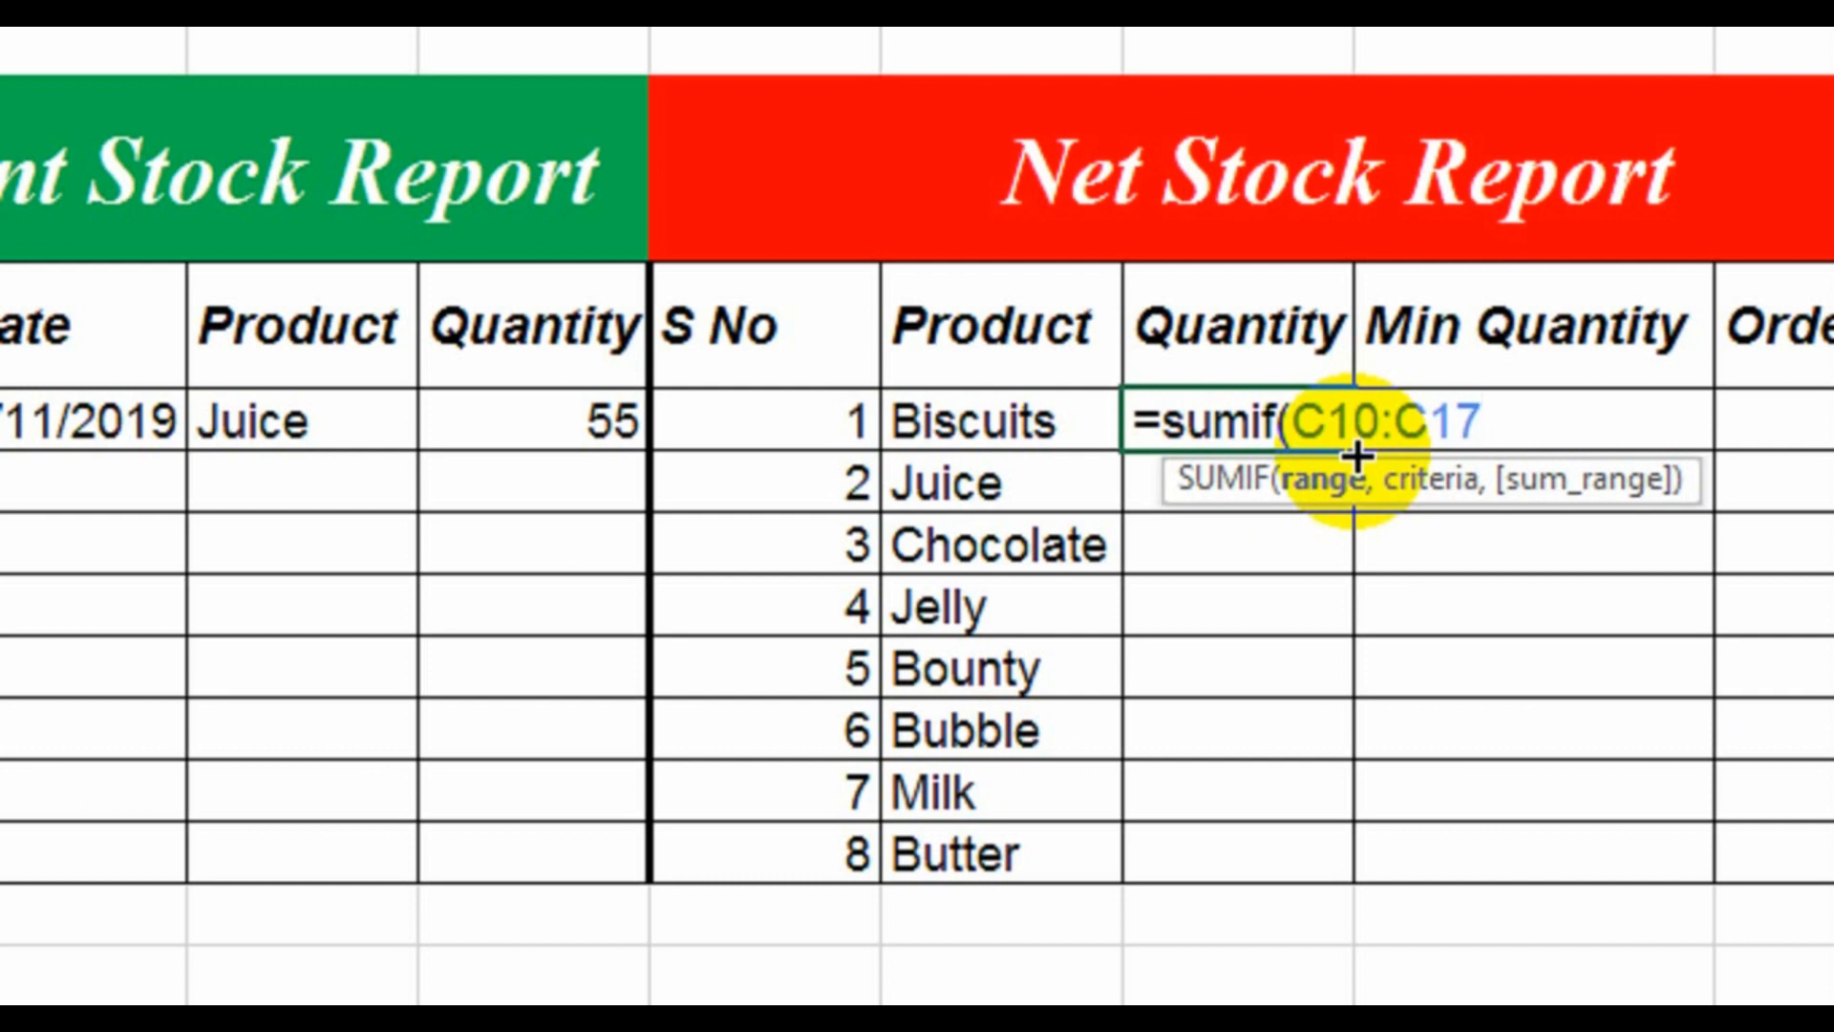
key(F4)
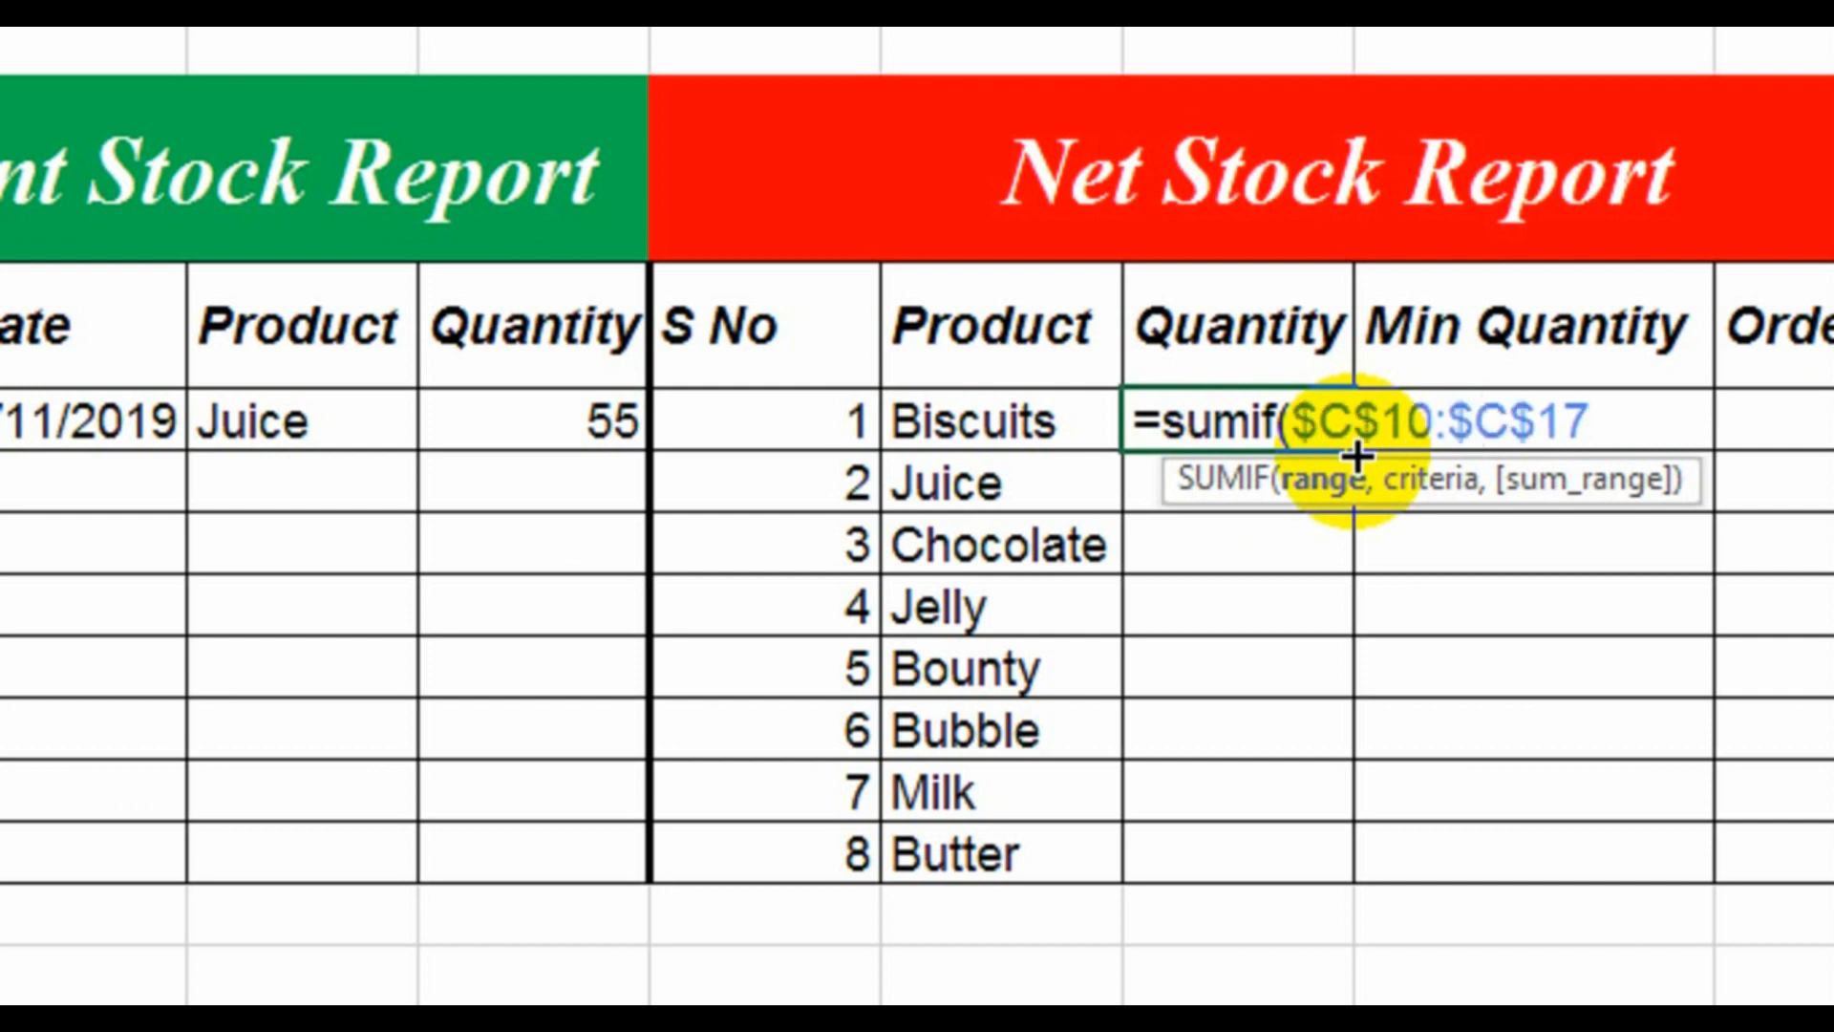
text(,)
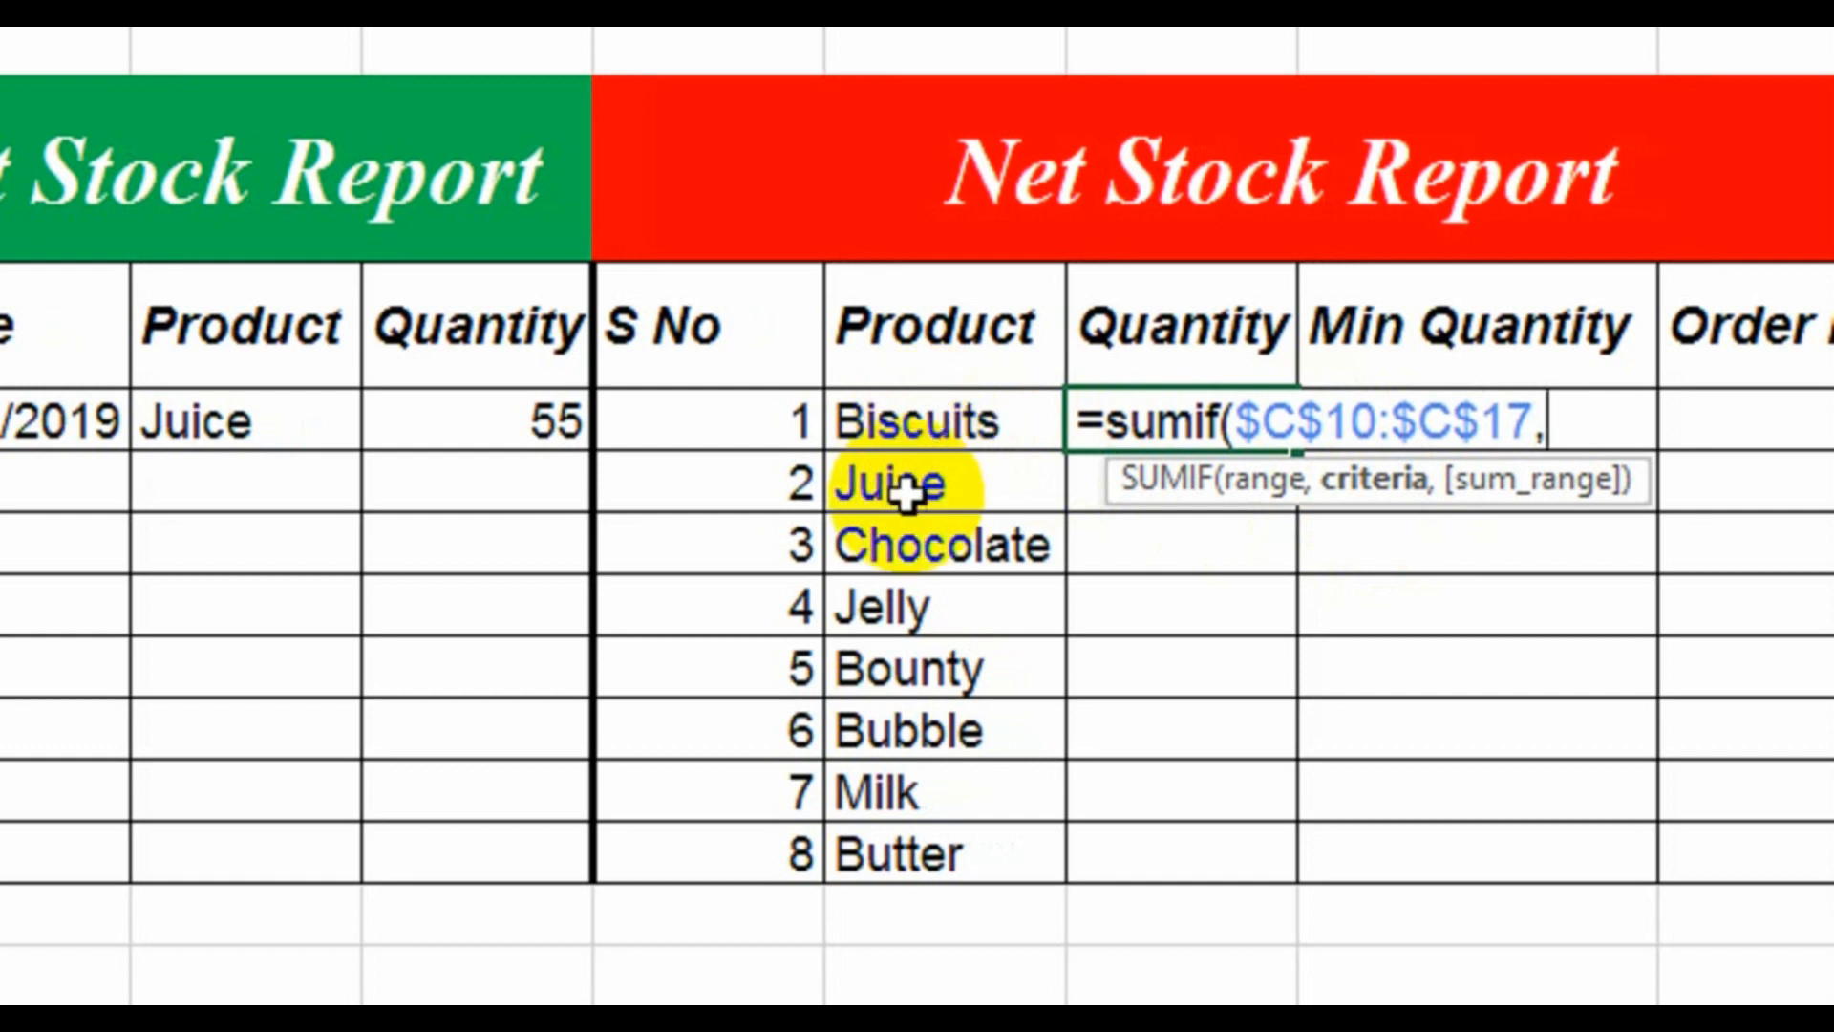
Step: Complete the SUMIF formula with J10 as the criteria and the absolute sum range $D$10:$D$17, and enter it
click(902, 432)
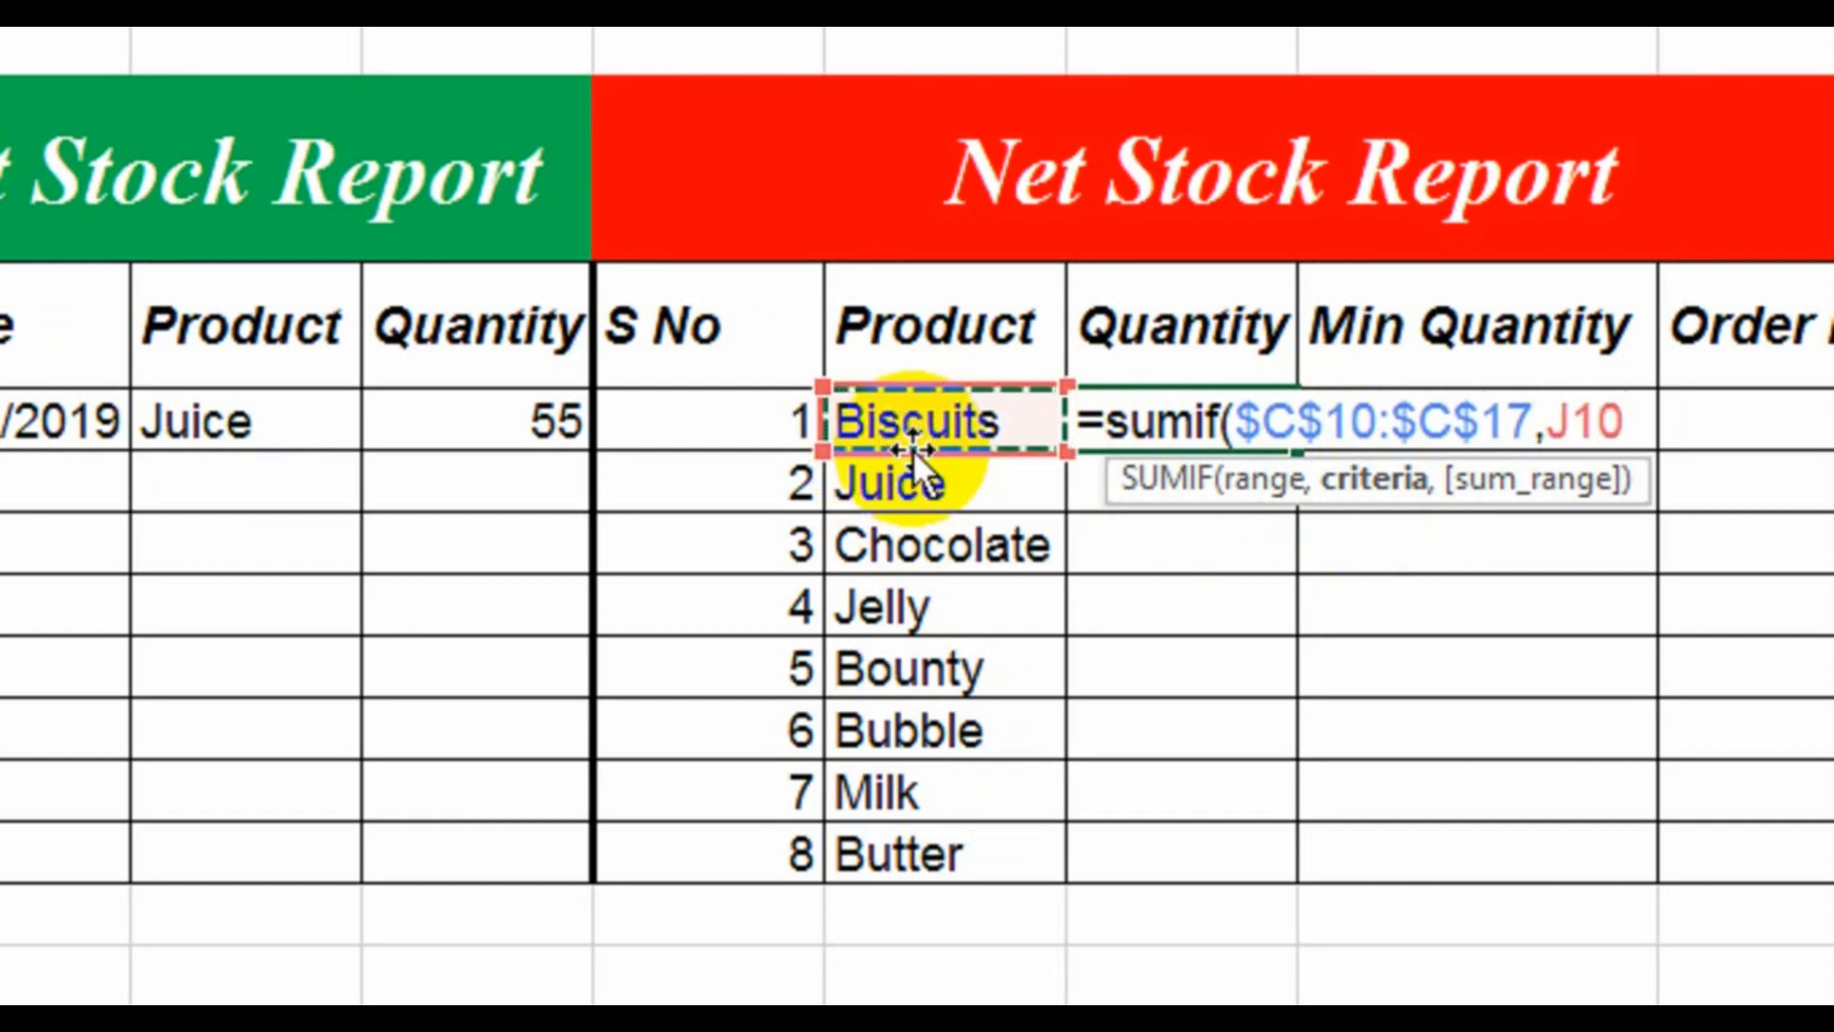
text(,)
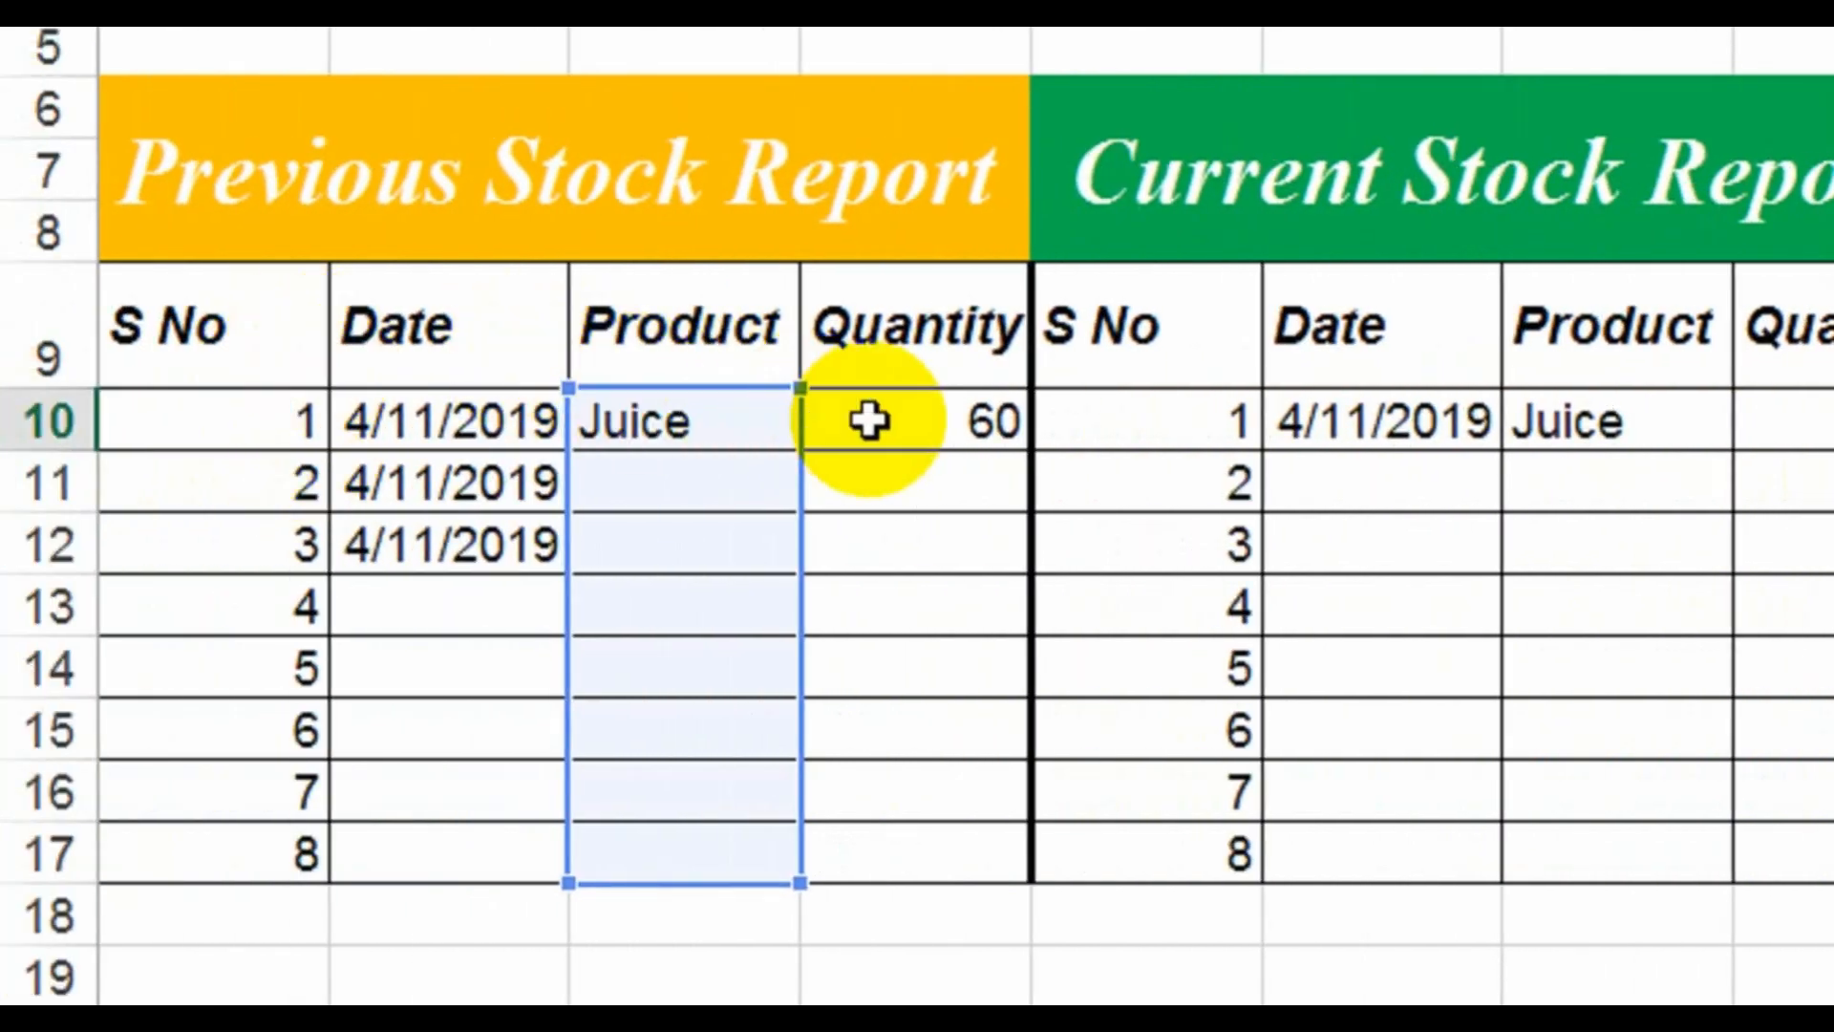
click(871, 421)
key(shift+Down)
key(shift+Down)
key(shift+Down)
key(shift+Down)
key(shift+Down)
key(shift+Down)
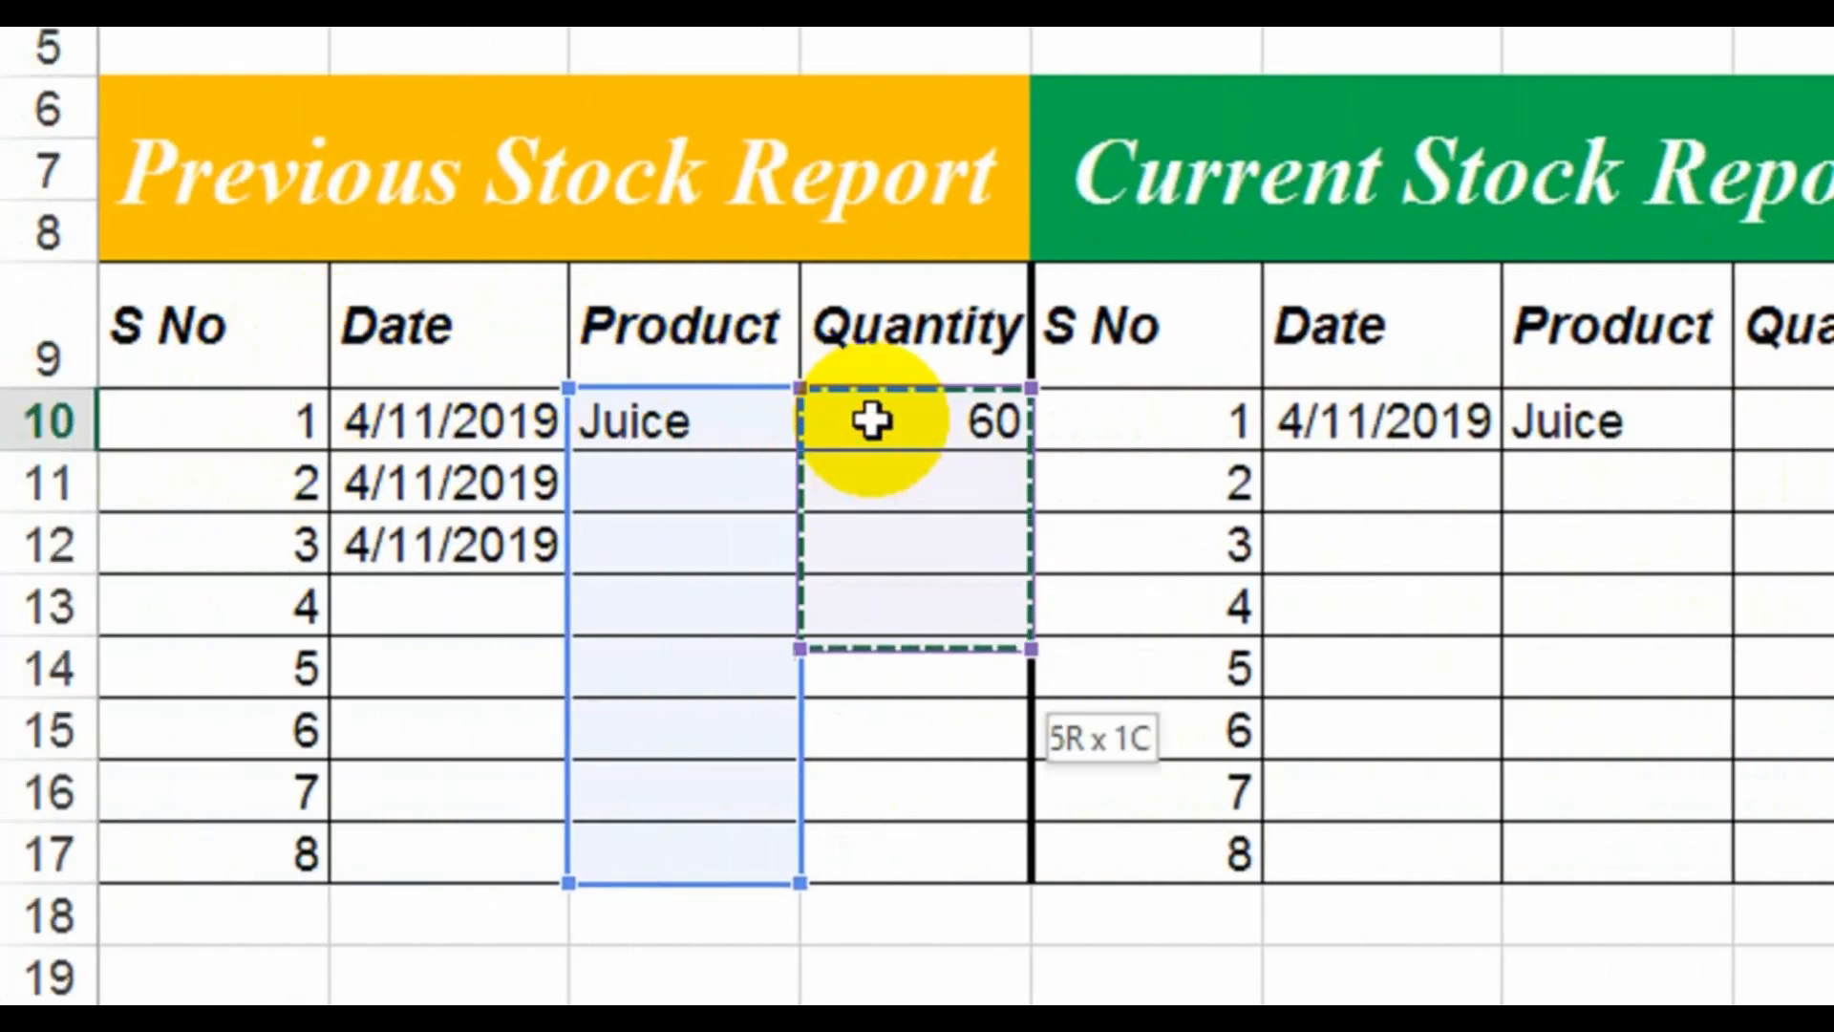
key(shift+Down)
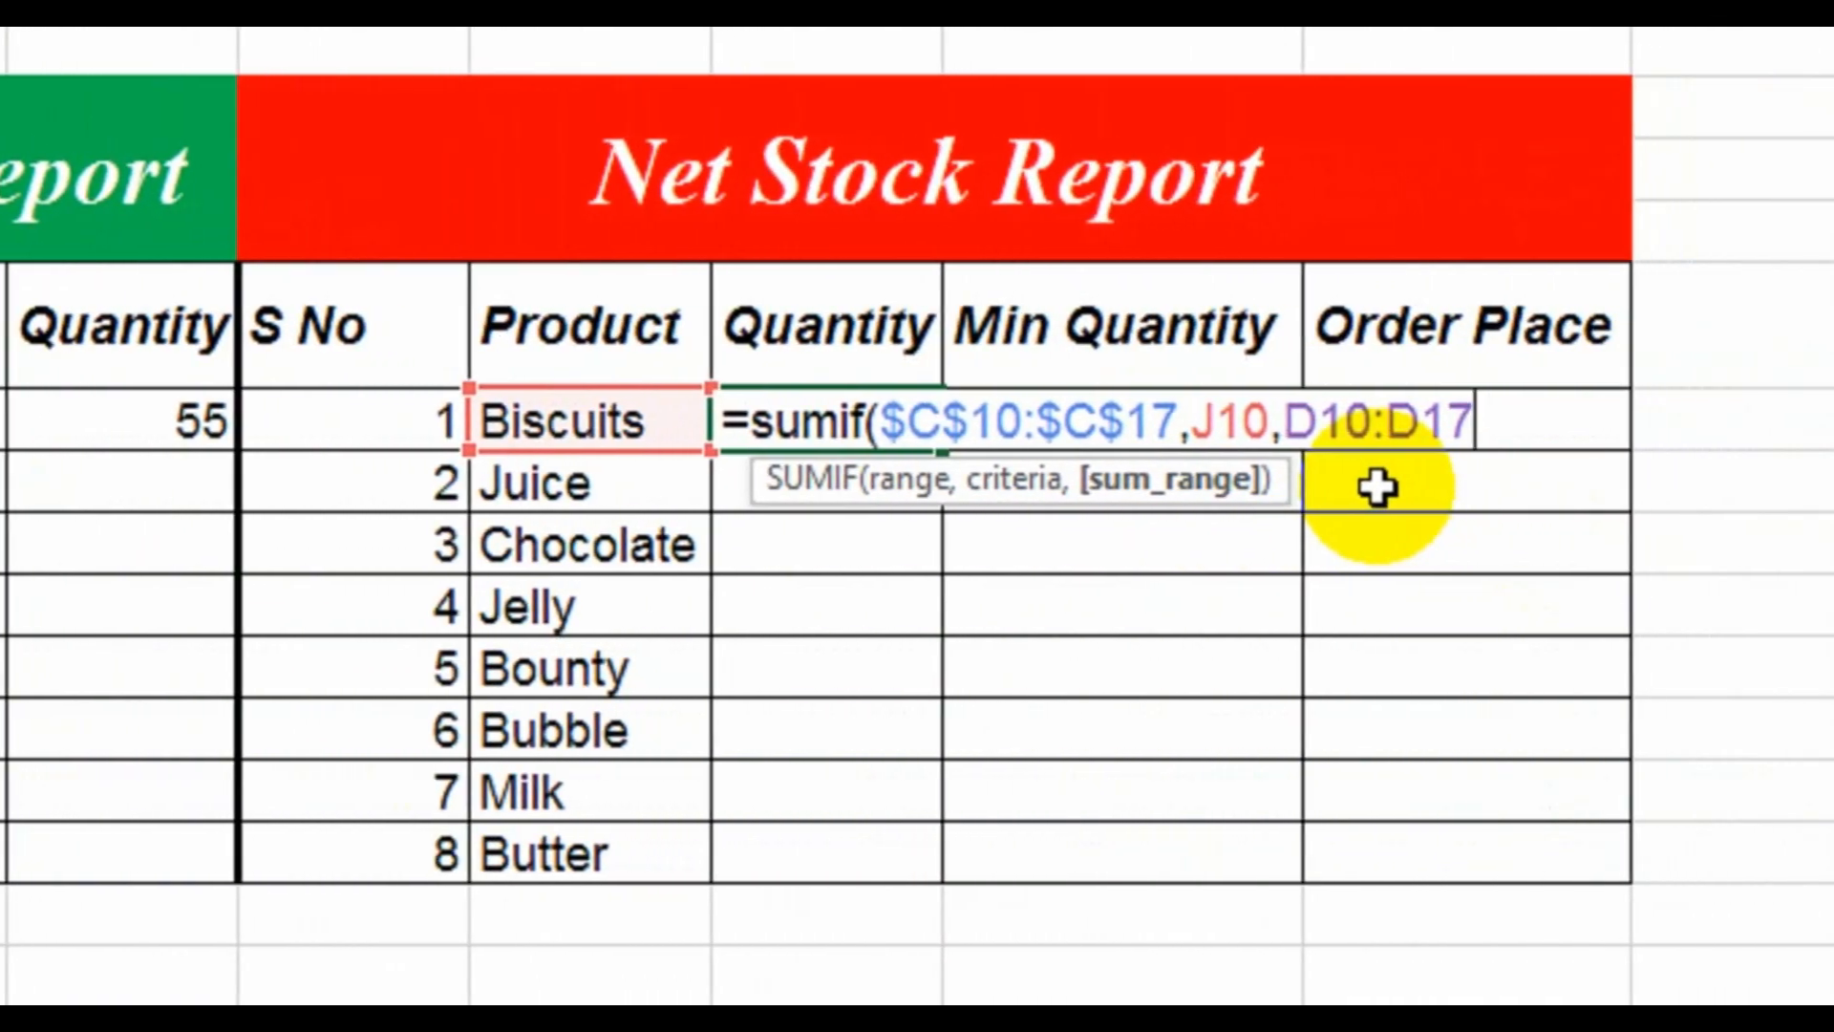
key(F4)
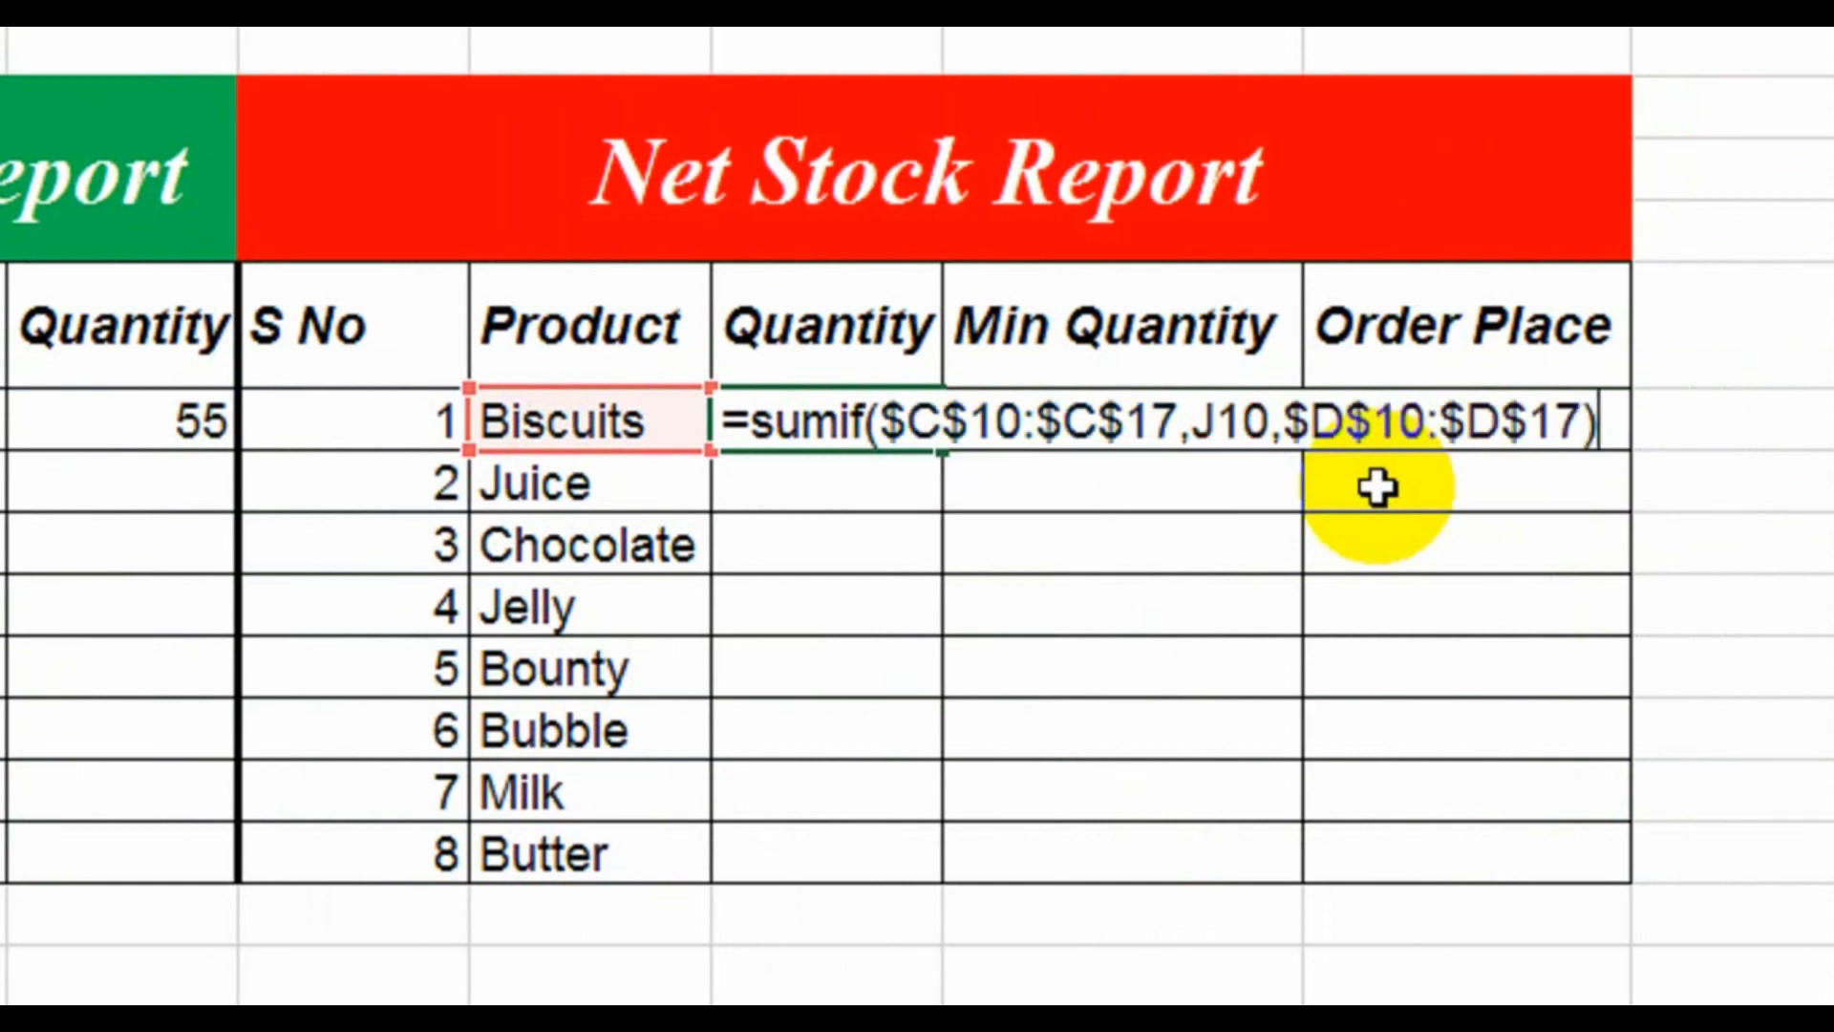
key(Return)
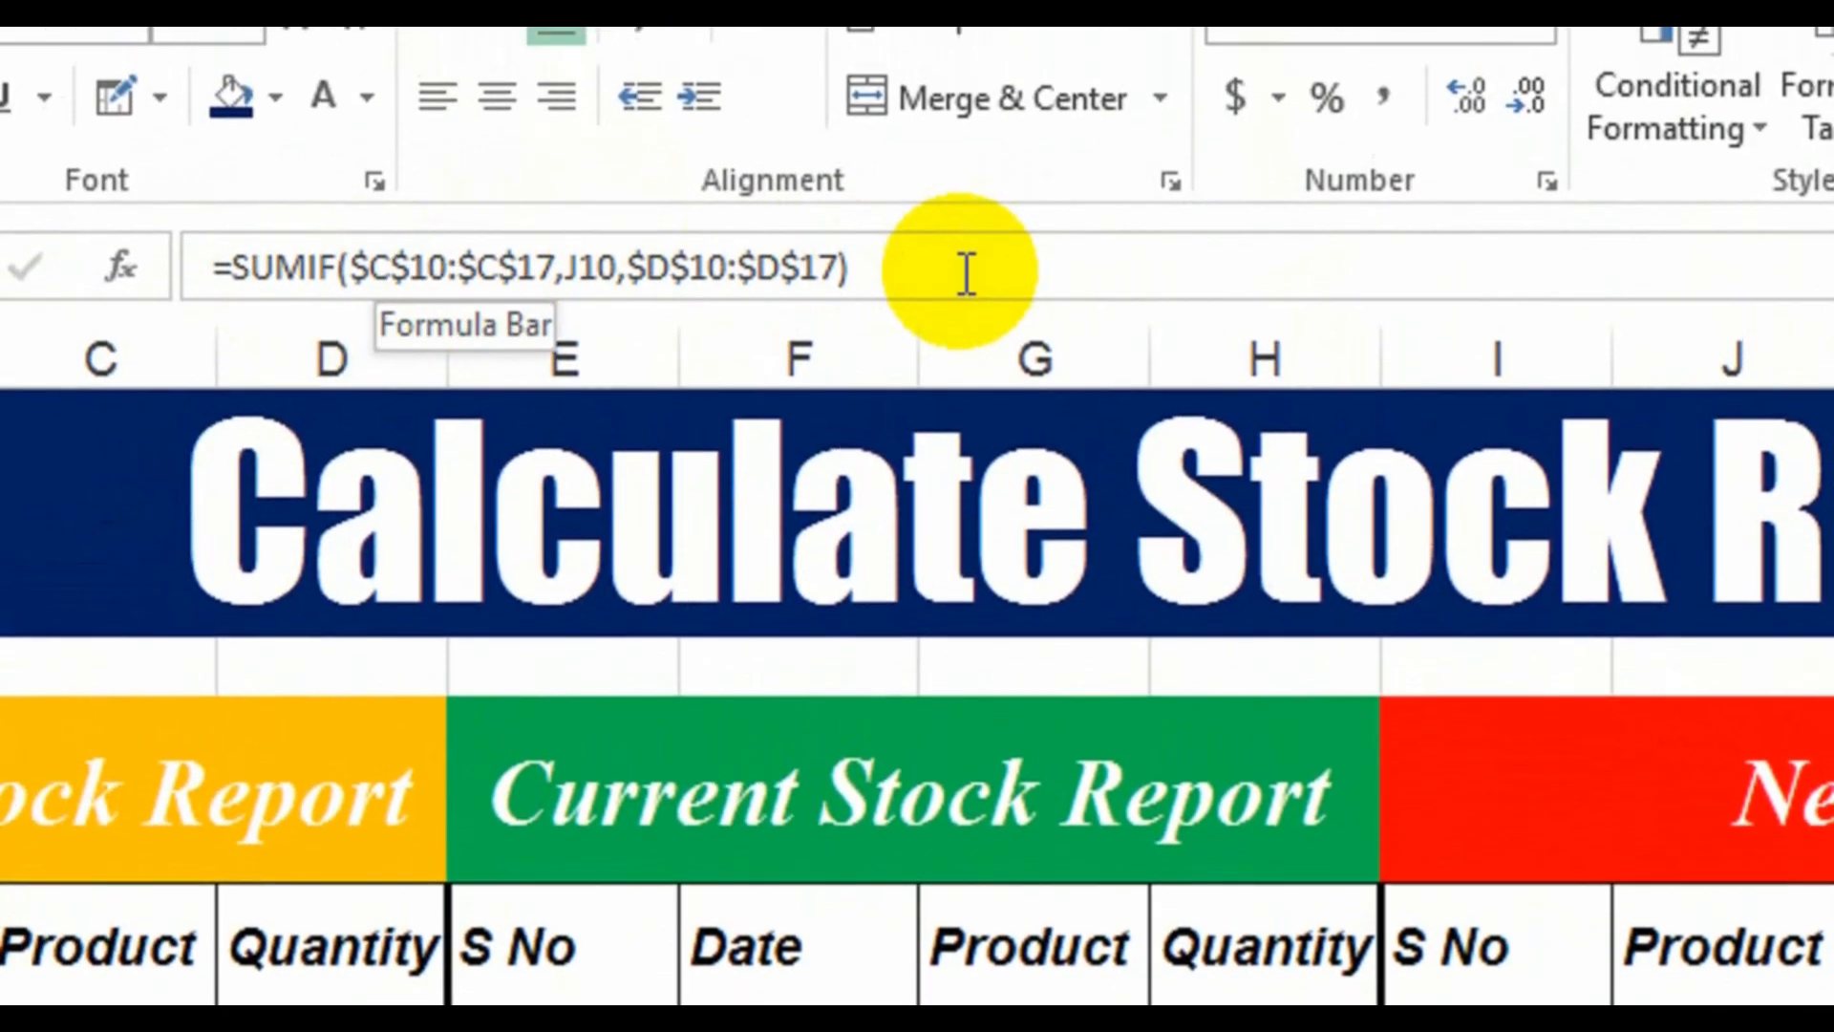
Step: Extend the K10 formula by subtracting a second SUMIF whose absolute range is the Current Stock Report's products, $G$10:$G$17
click(966, 275)
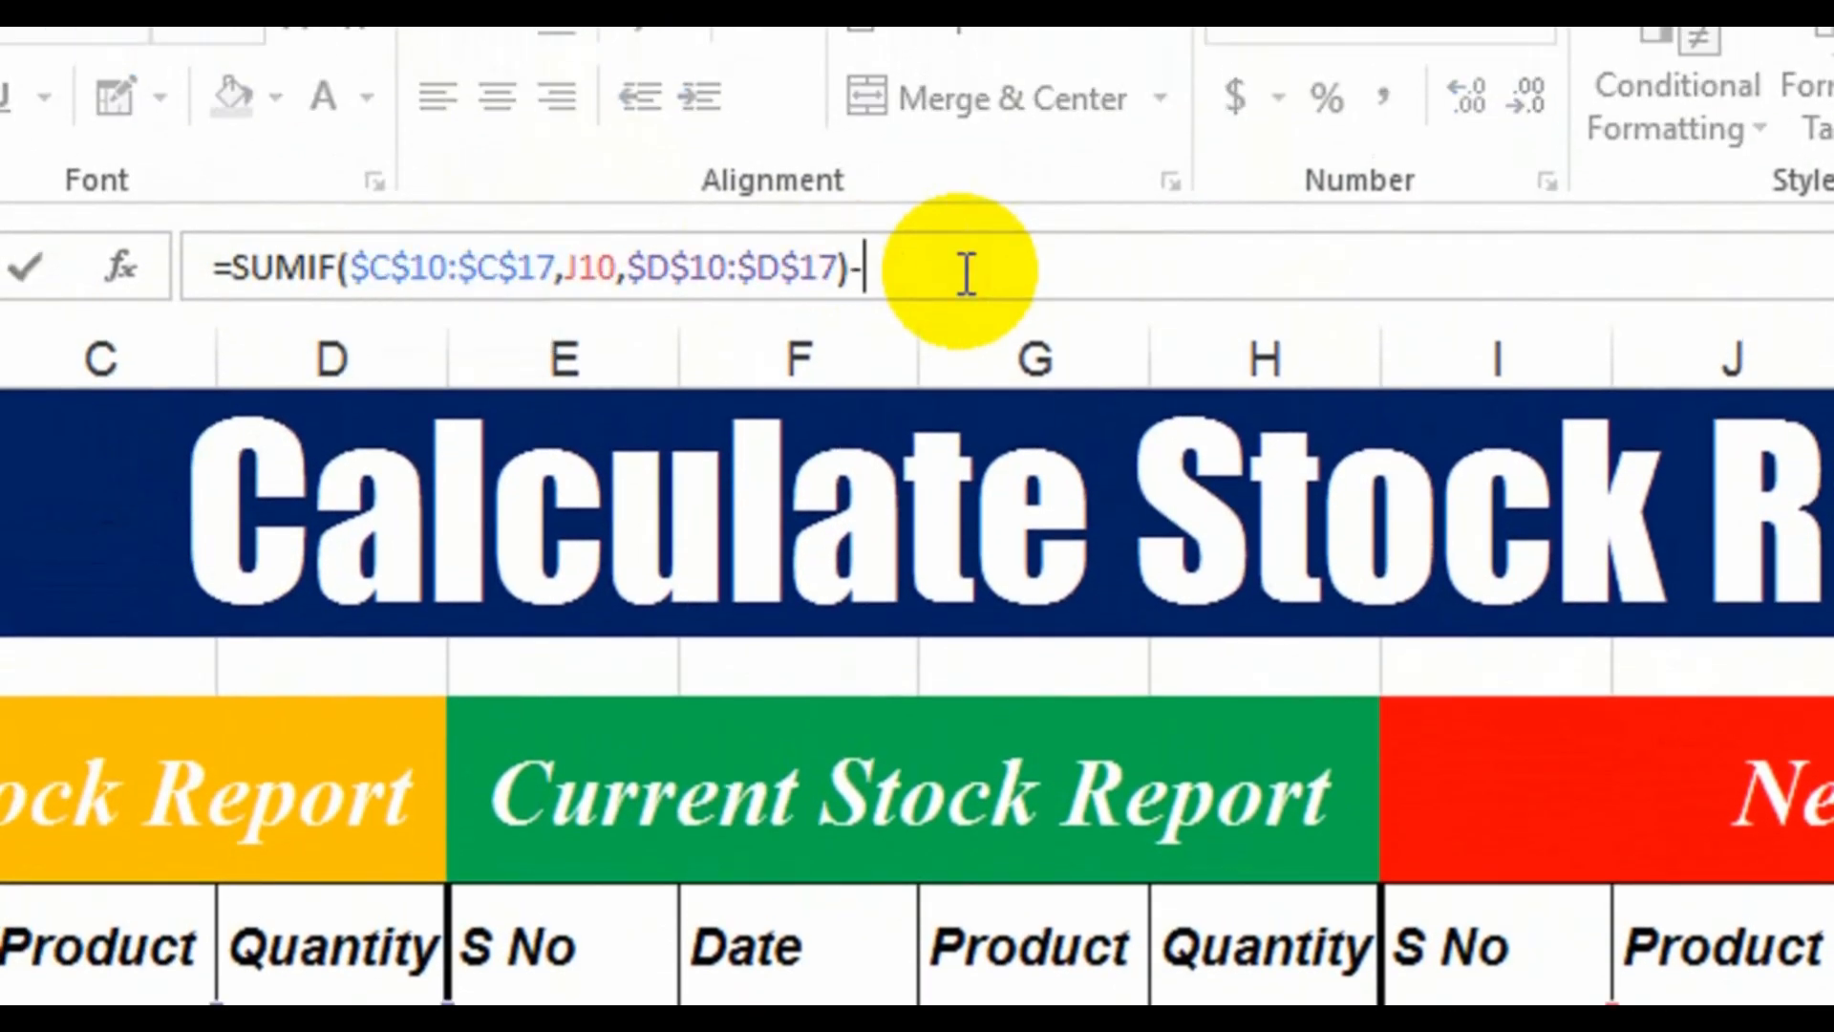
text(-sumi)
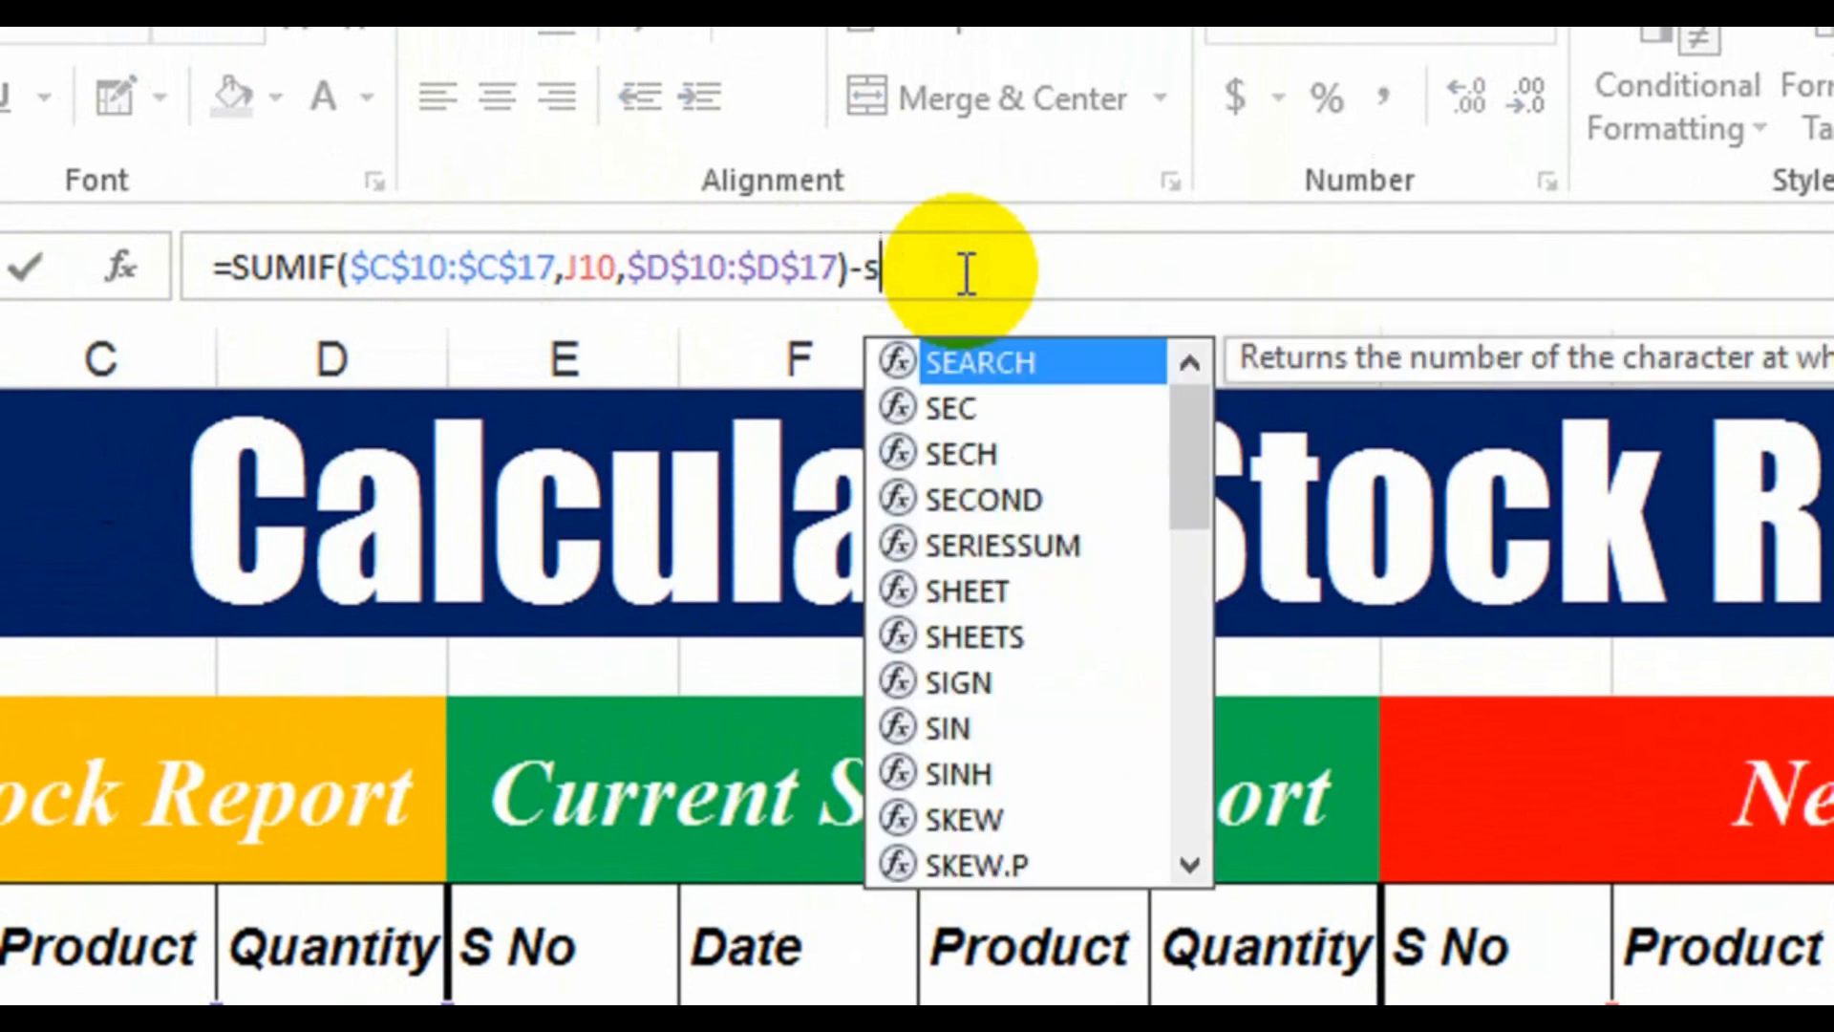
text(f()
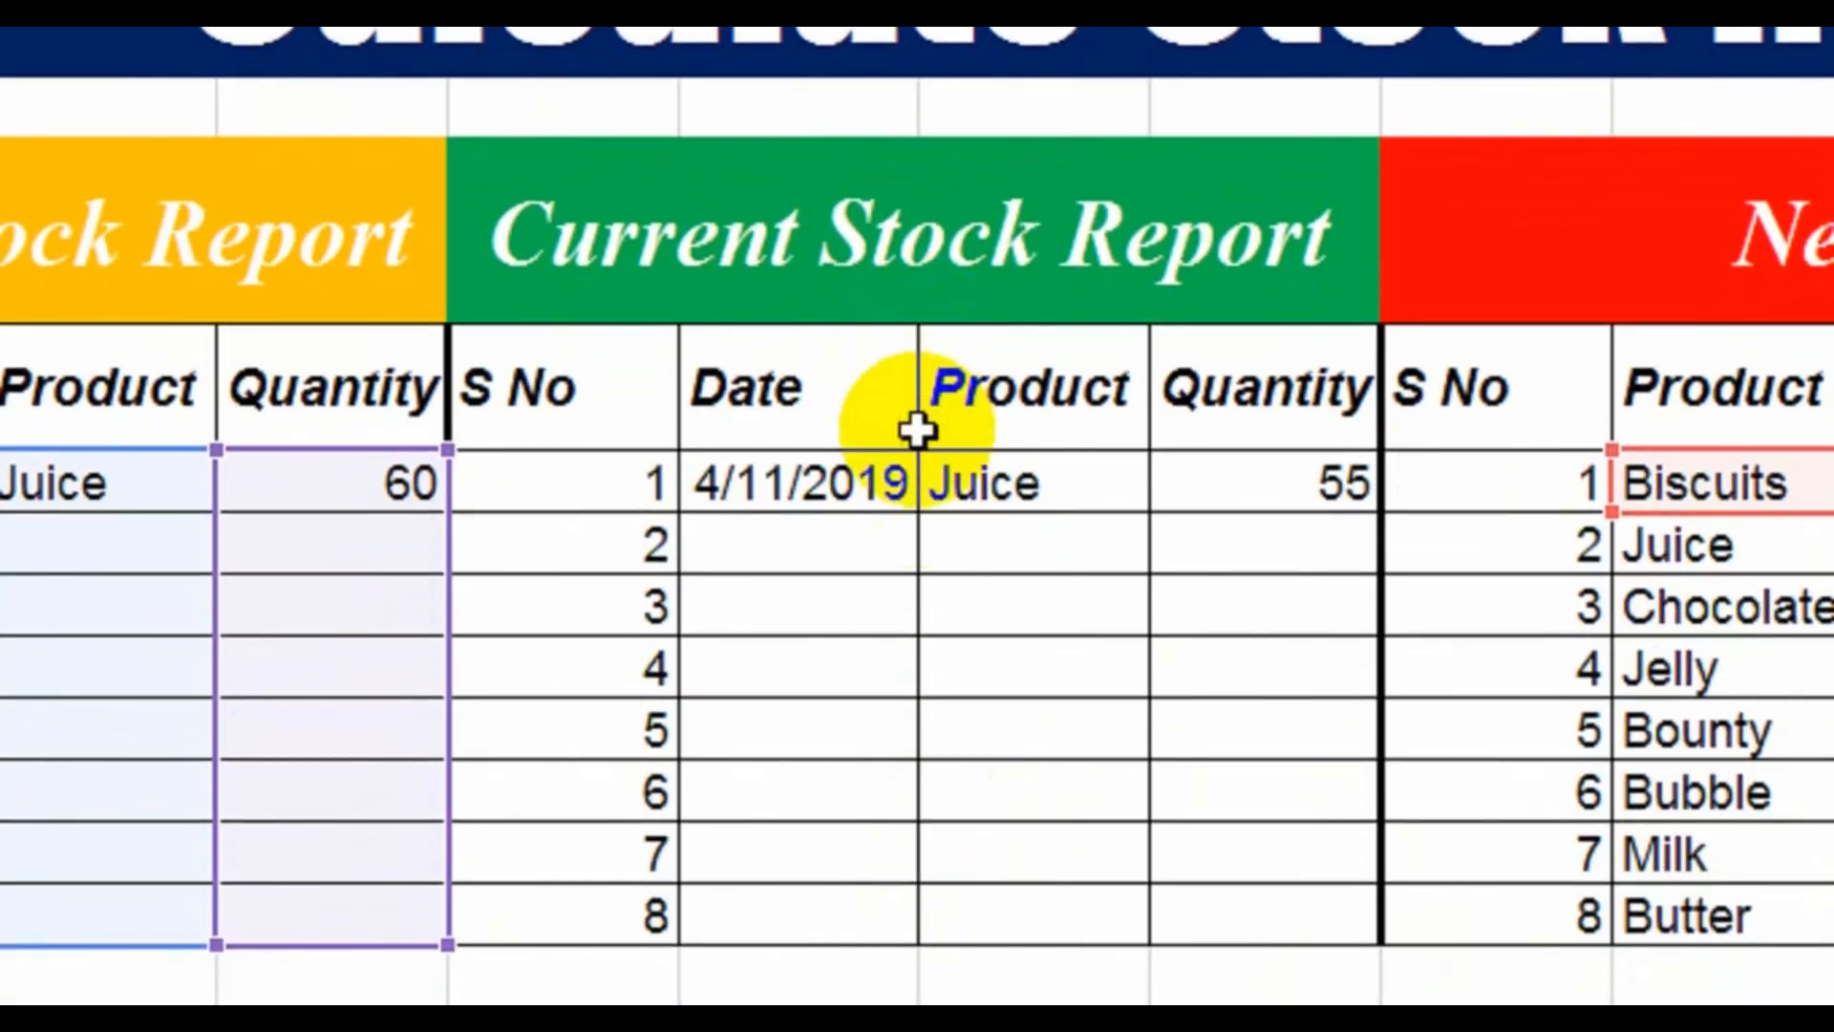
click(993, 487)
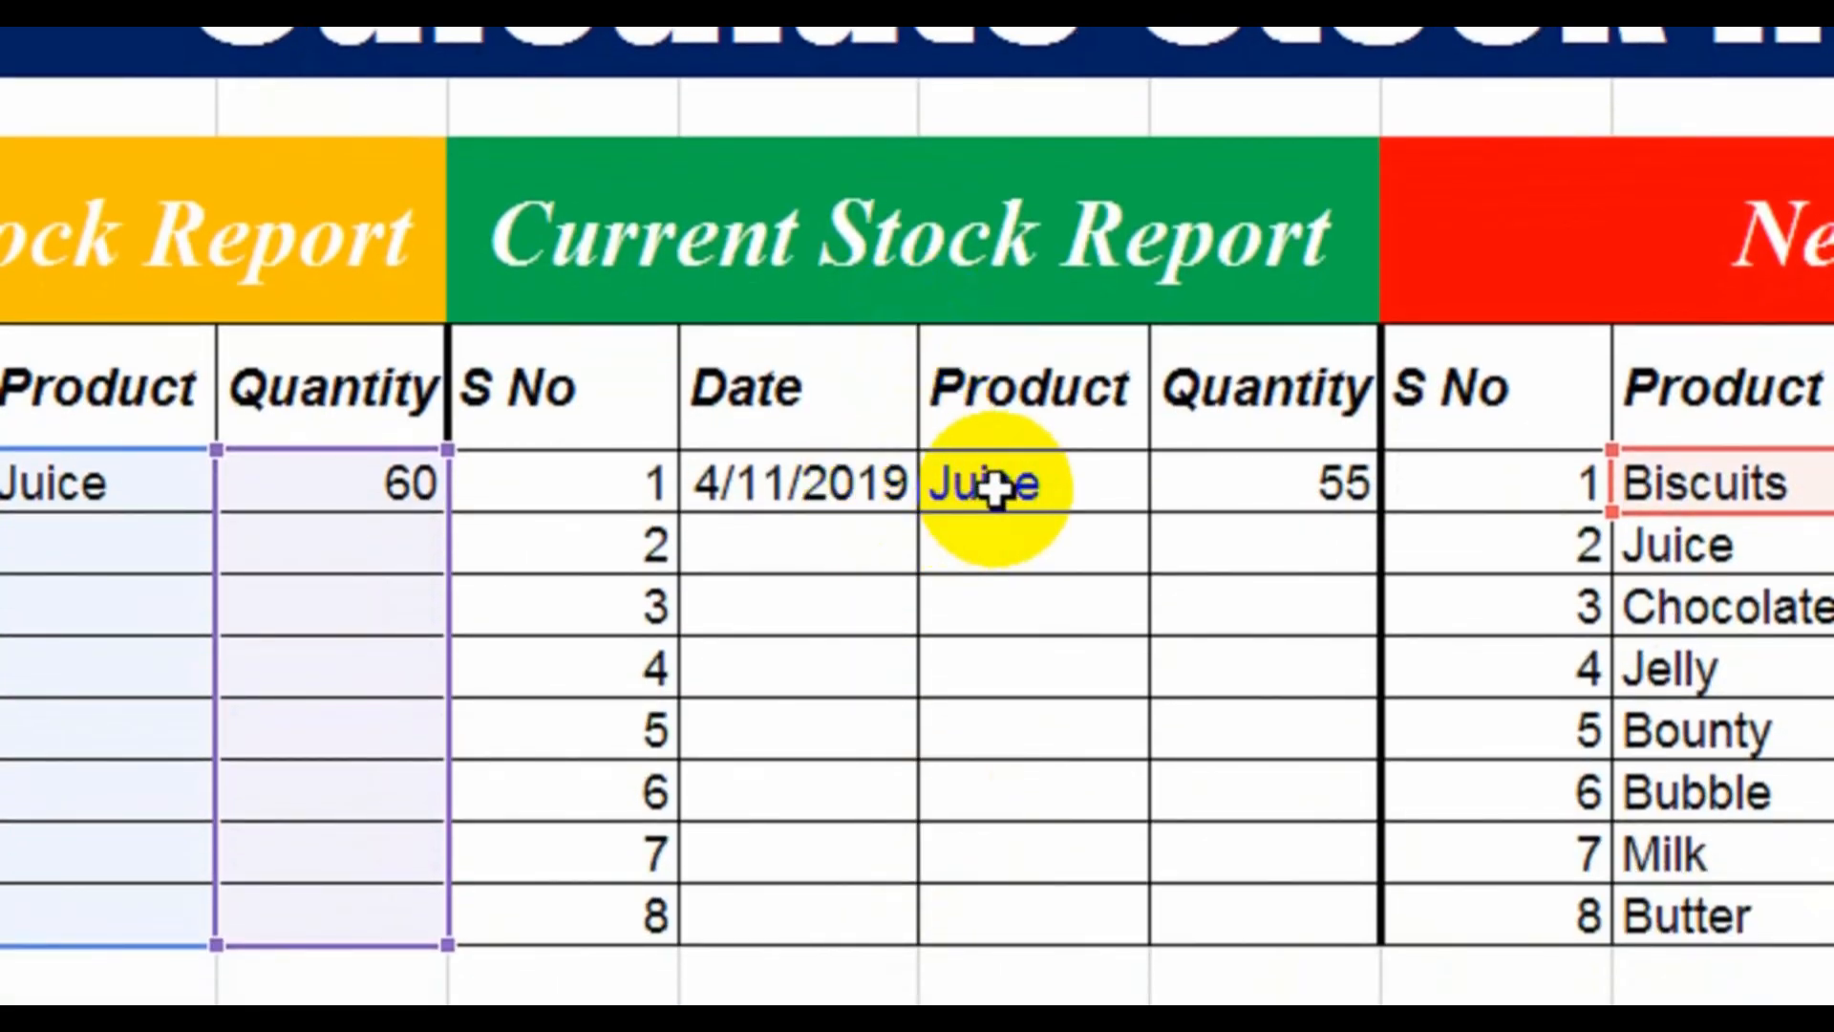
key(shift+Down)
key(shift+Down)
key(shift+Down)
key(shift+Down)
key(shift+Down)
key(shift+Down)
key(shift+Down)
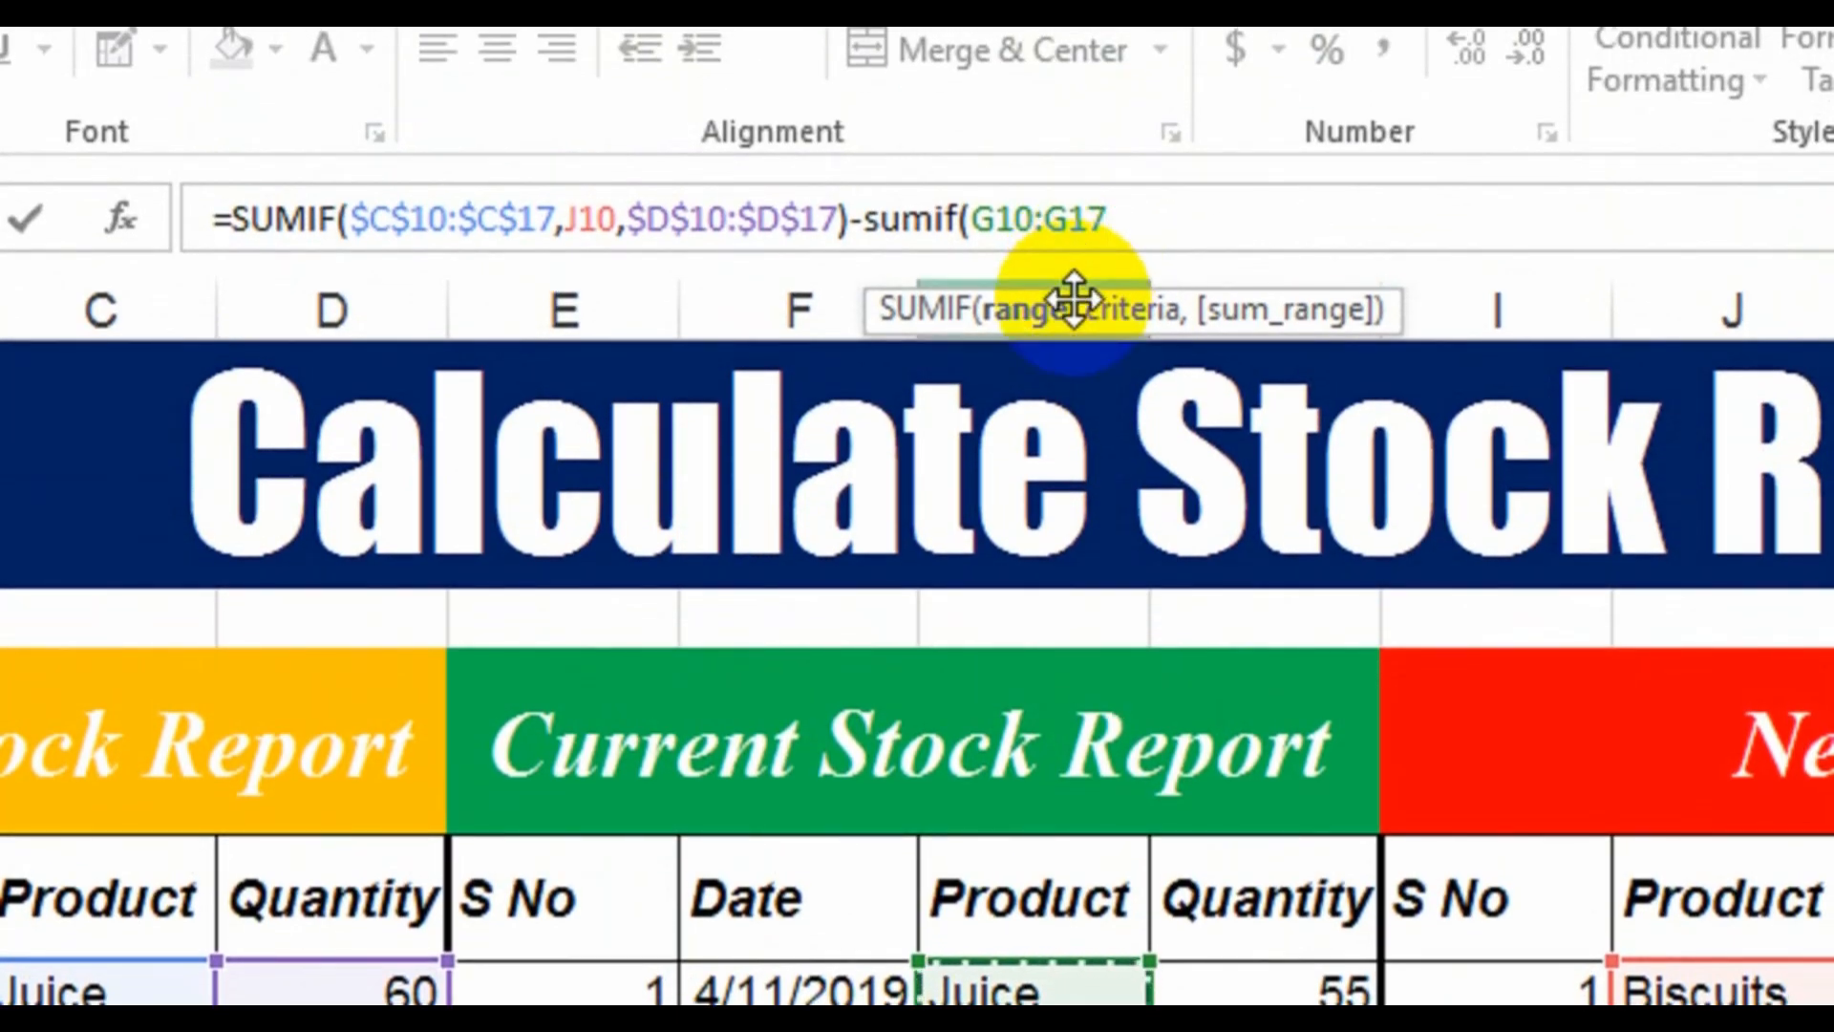
key(F4)
text(,)
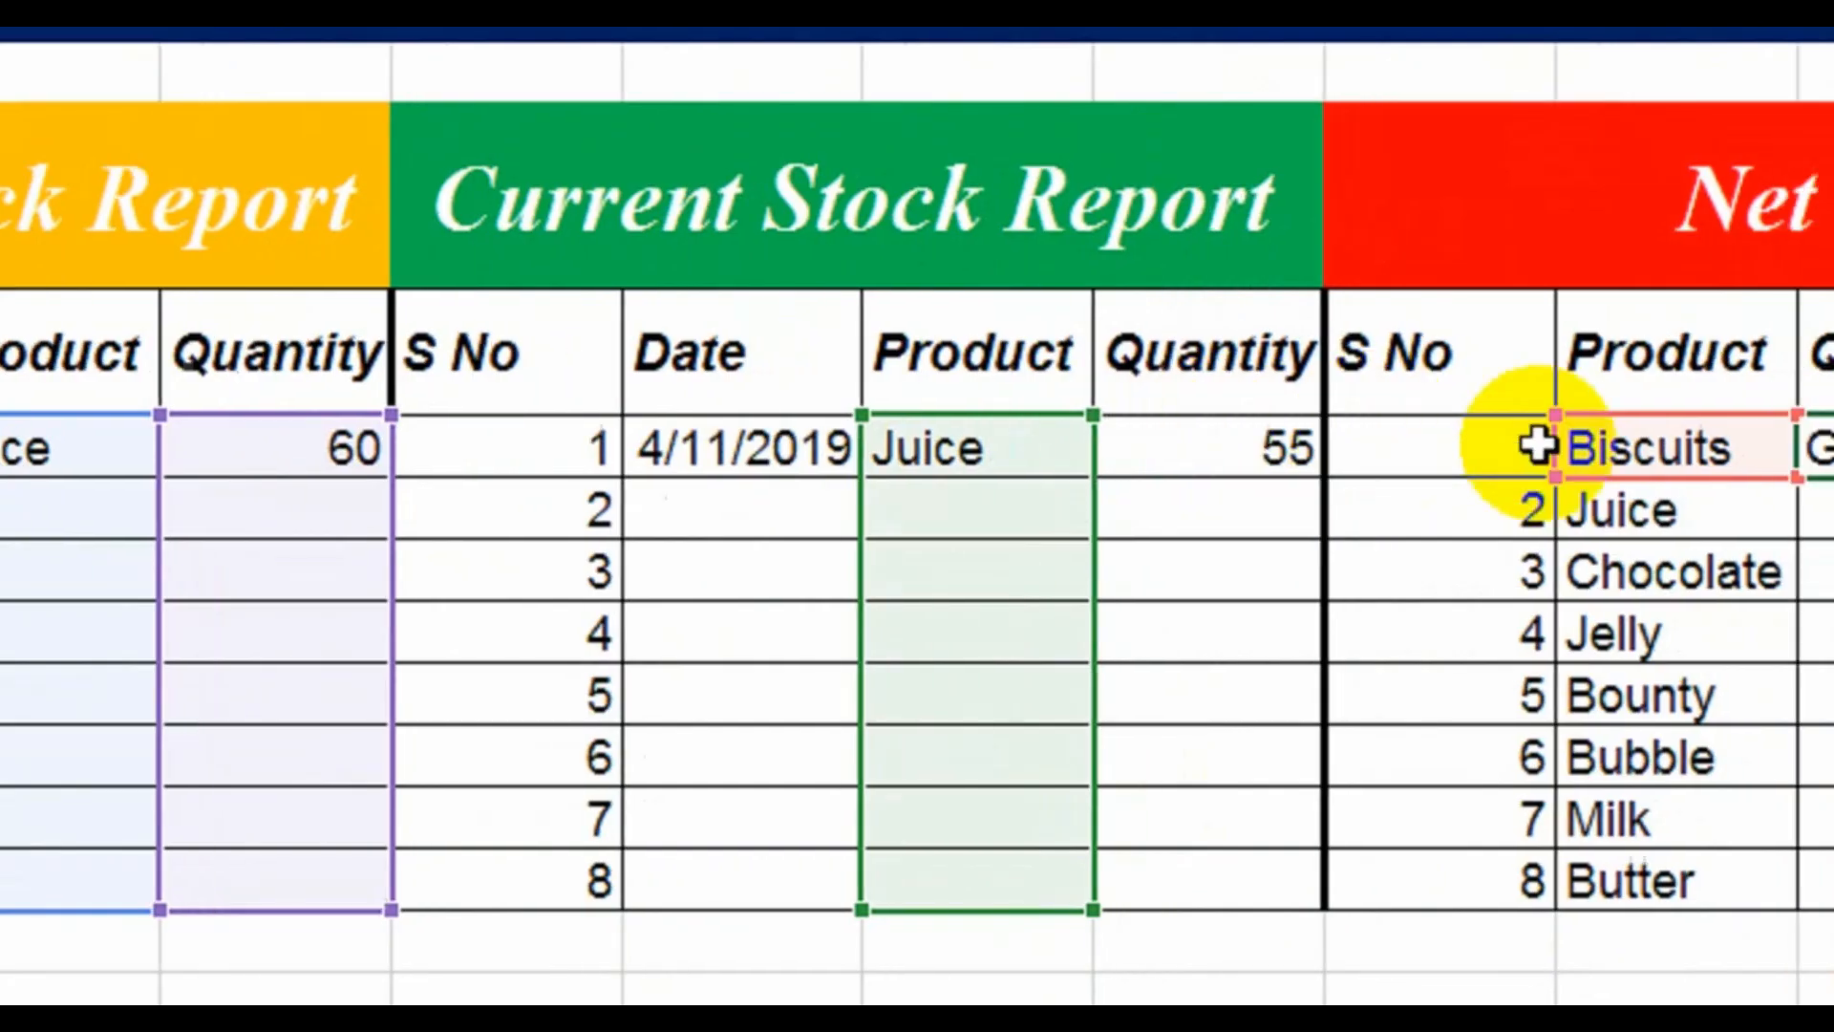
Step: Complete the second SUMIF with J10 as the criteria and the absolute sum range $H$10:$H$17, and enter the formula
click(1710, 988)
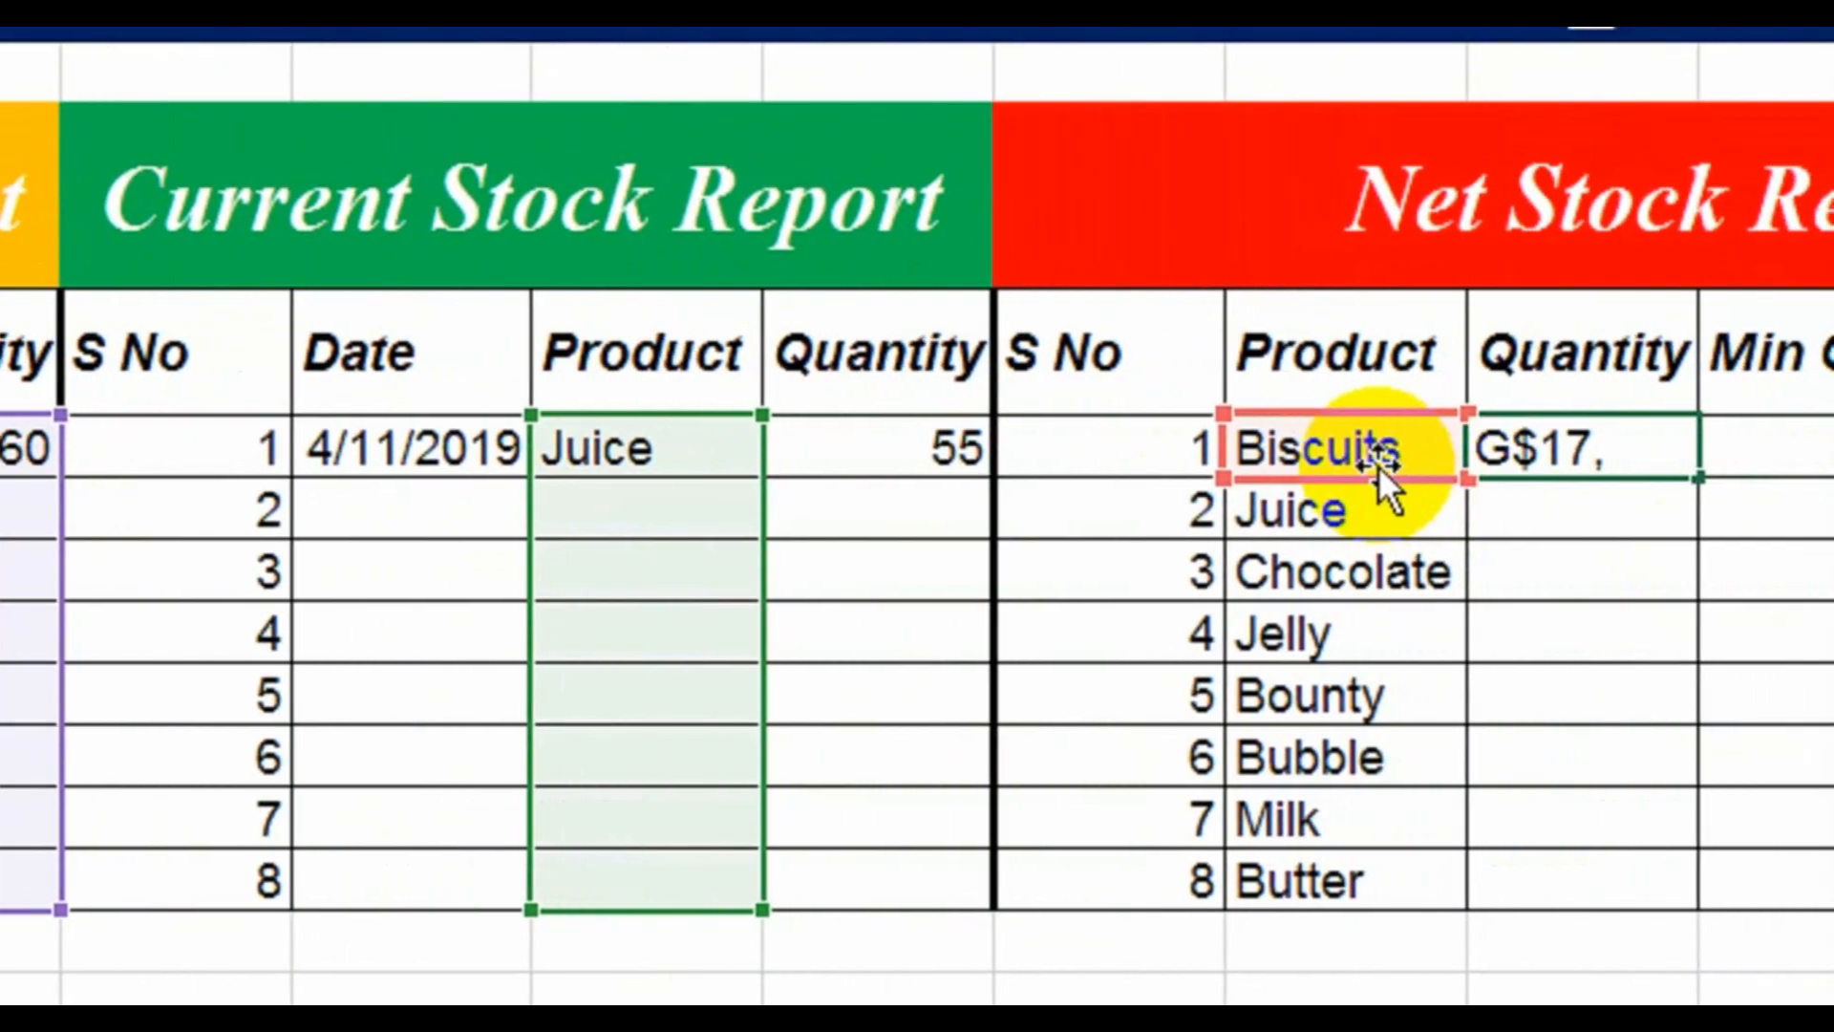
click(1374, 452)
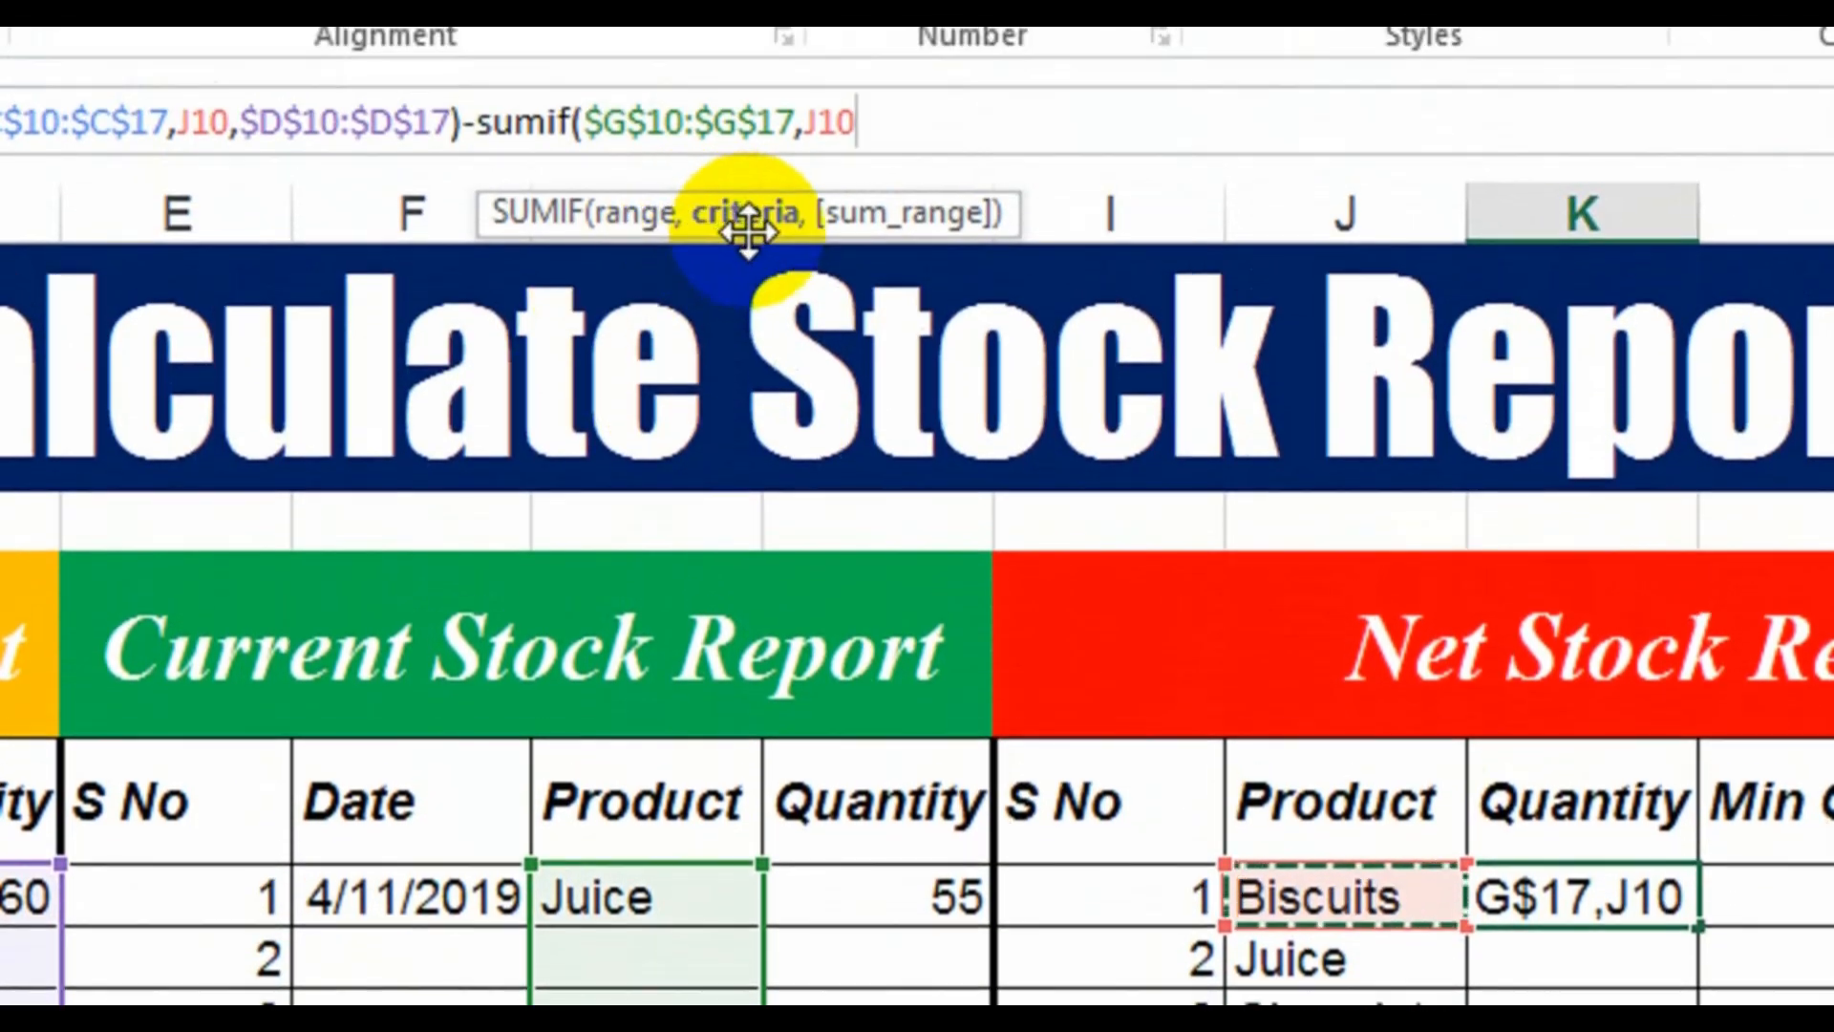
text(,)
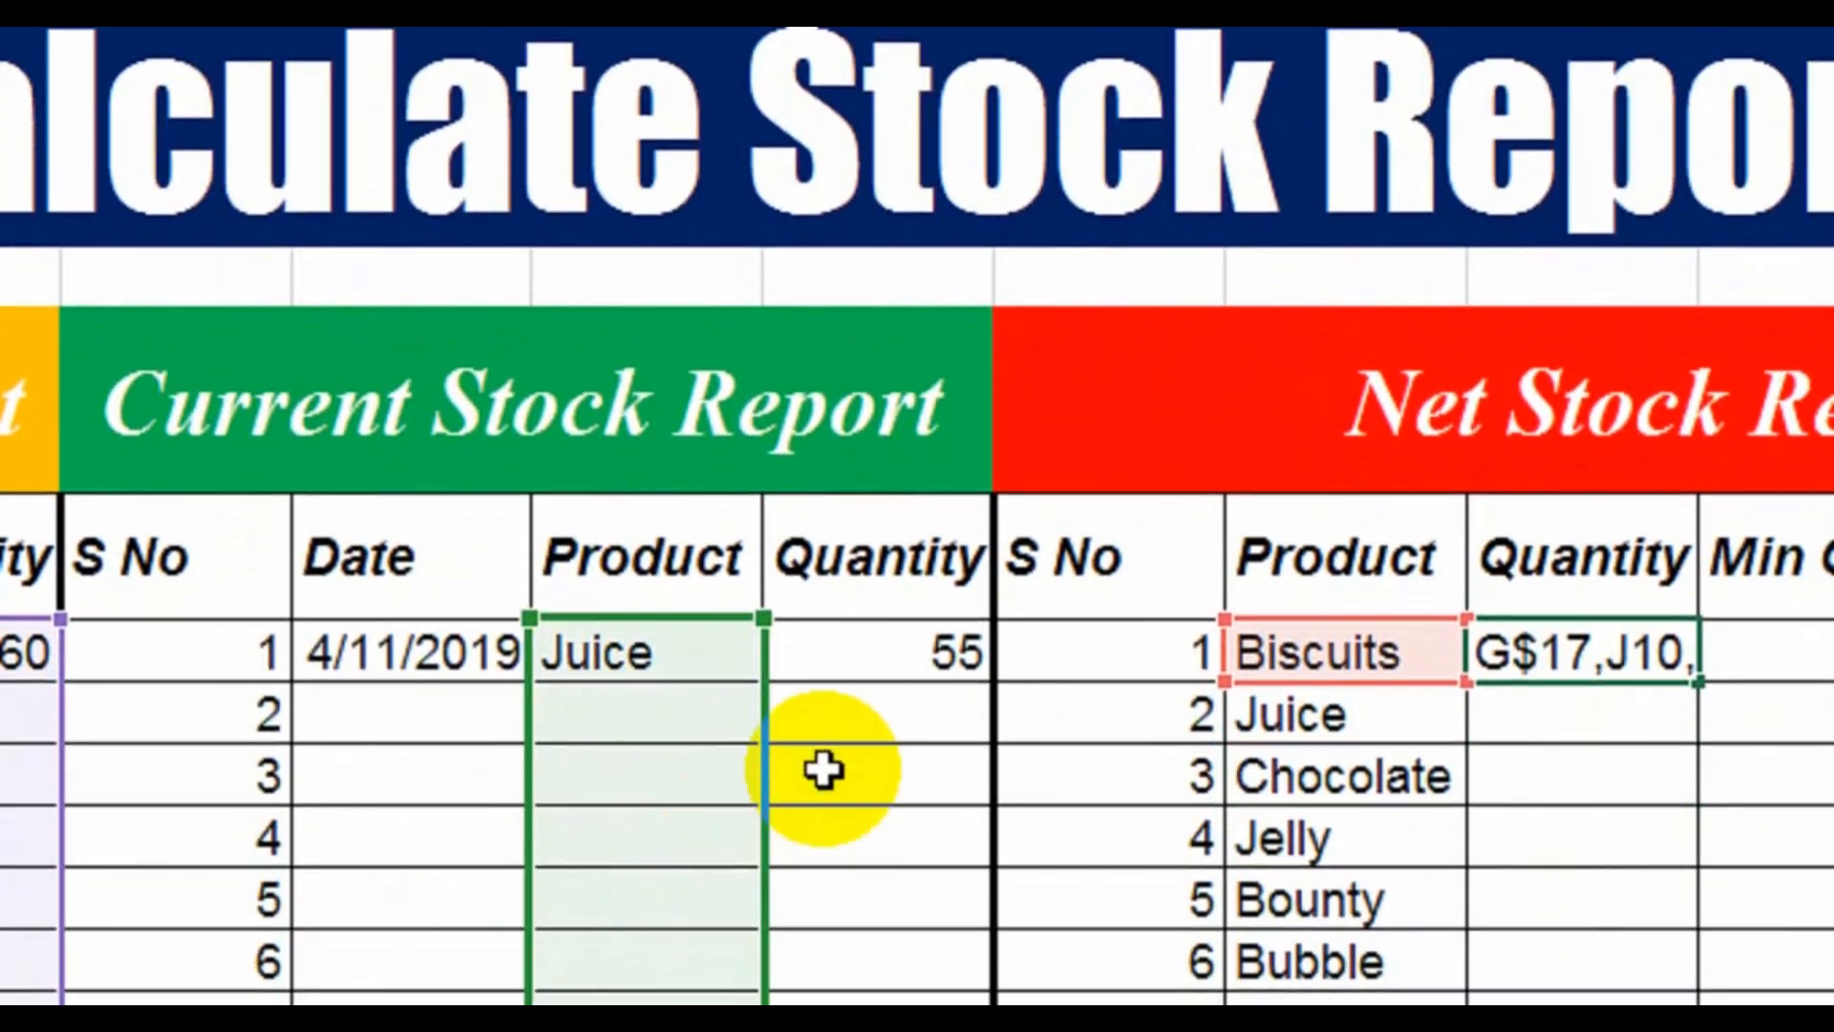
click(900, 751)
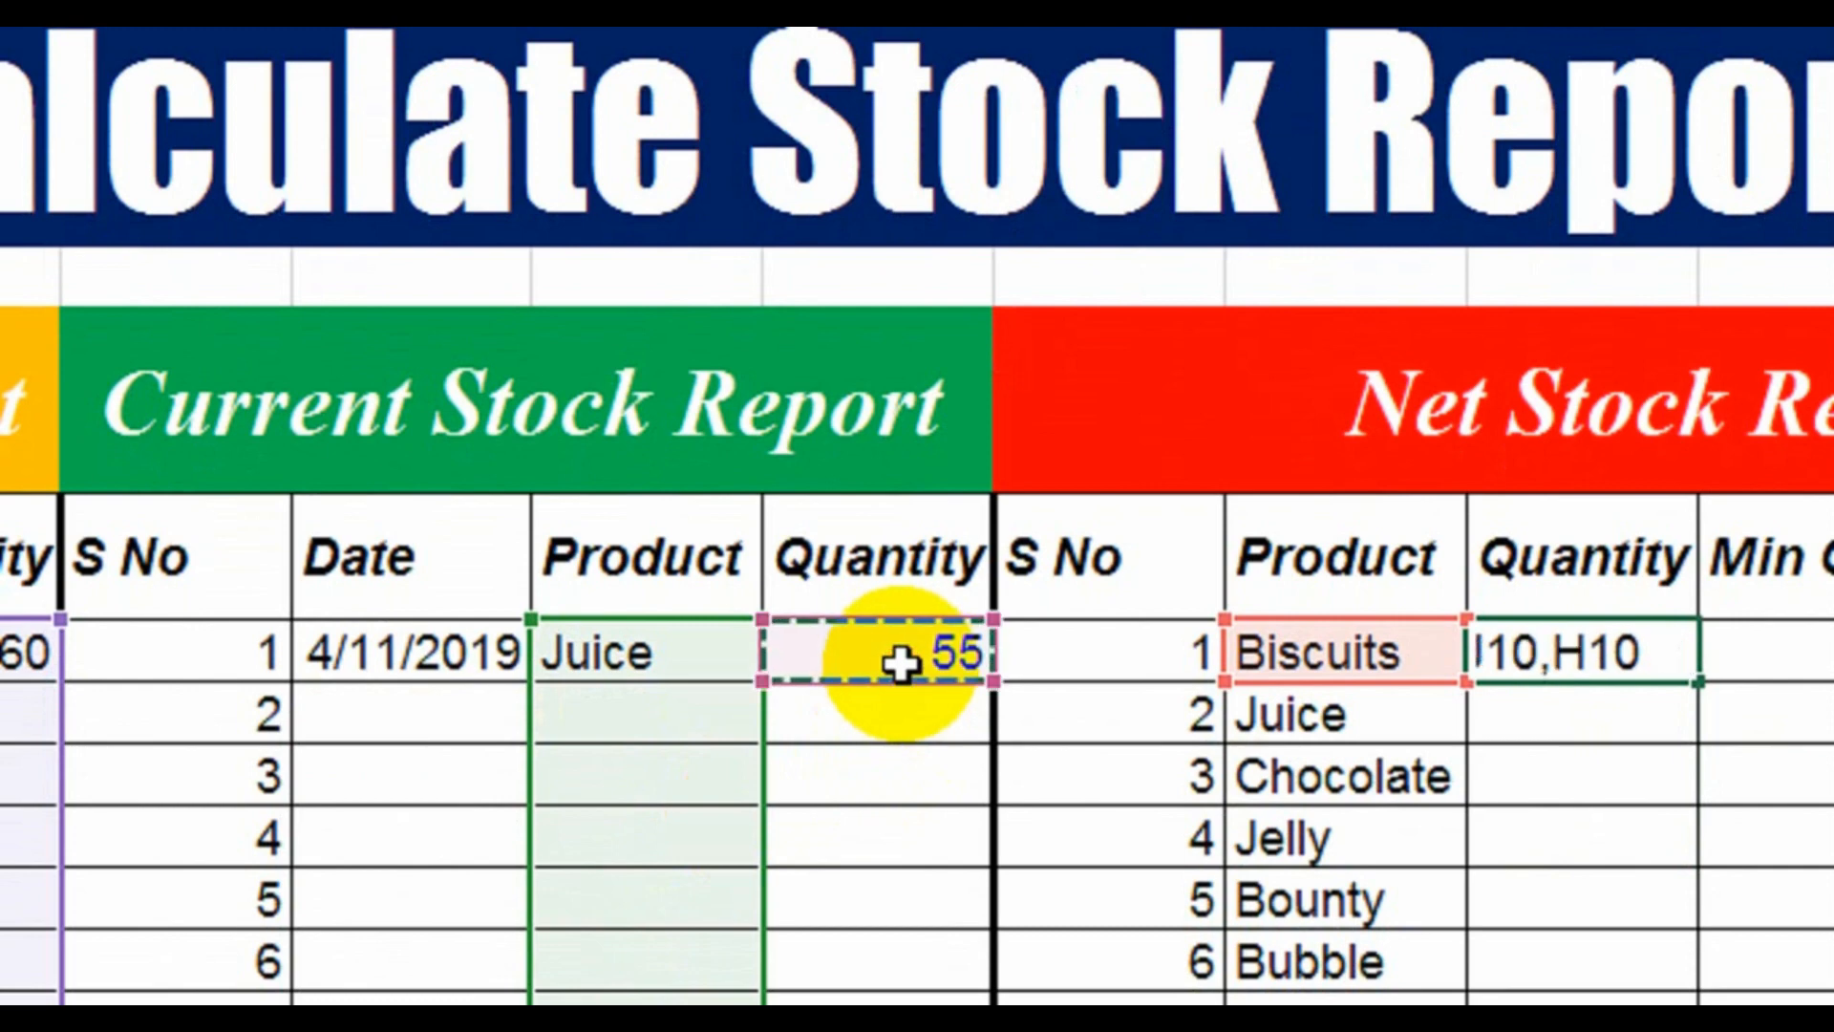
key(shift+Down)
key(shift+Down)
key(shift+Down)
key(shift+Down)
key(shift+Down)
key(shift+Down)
key(shift+Down)
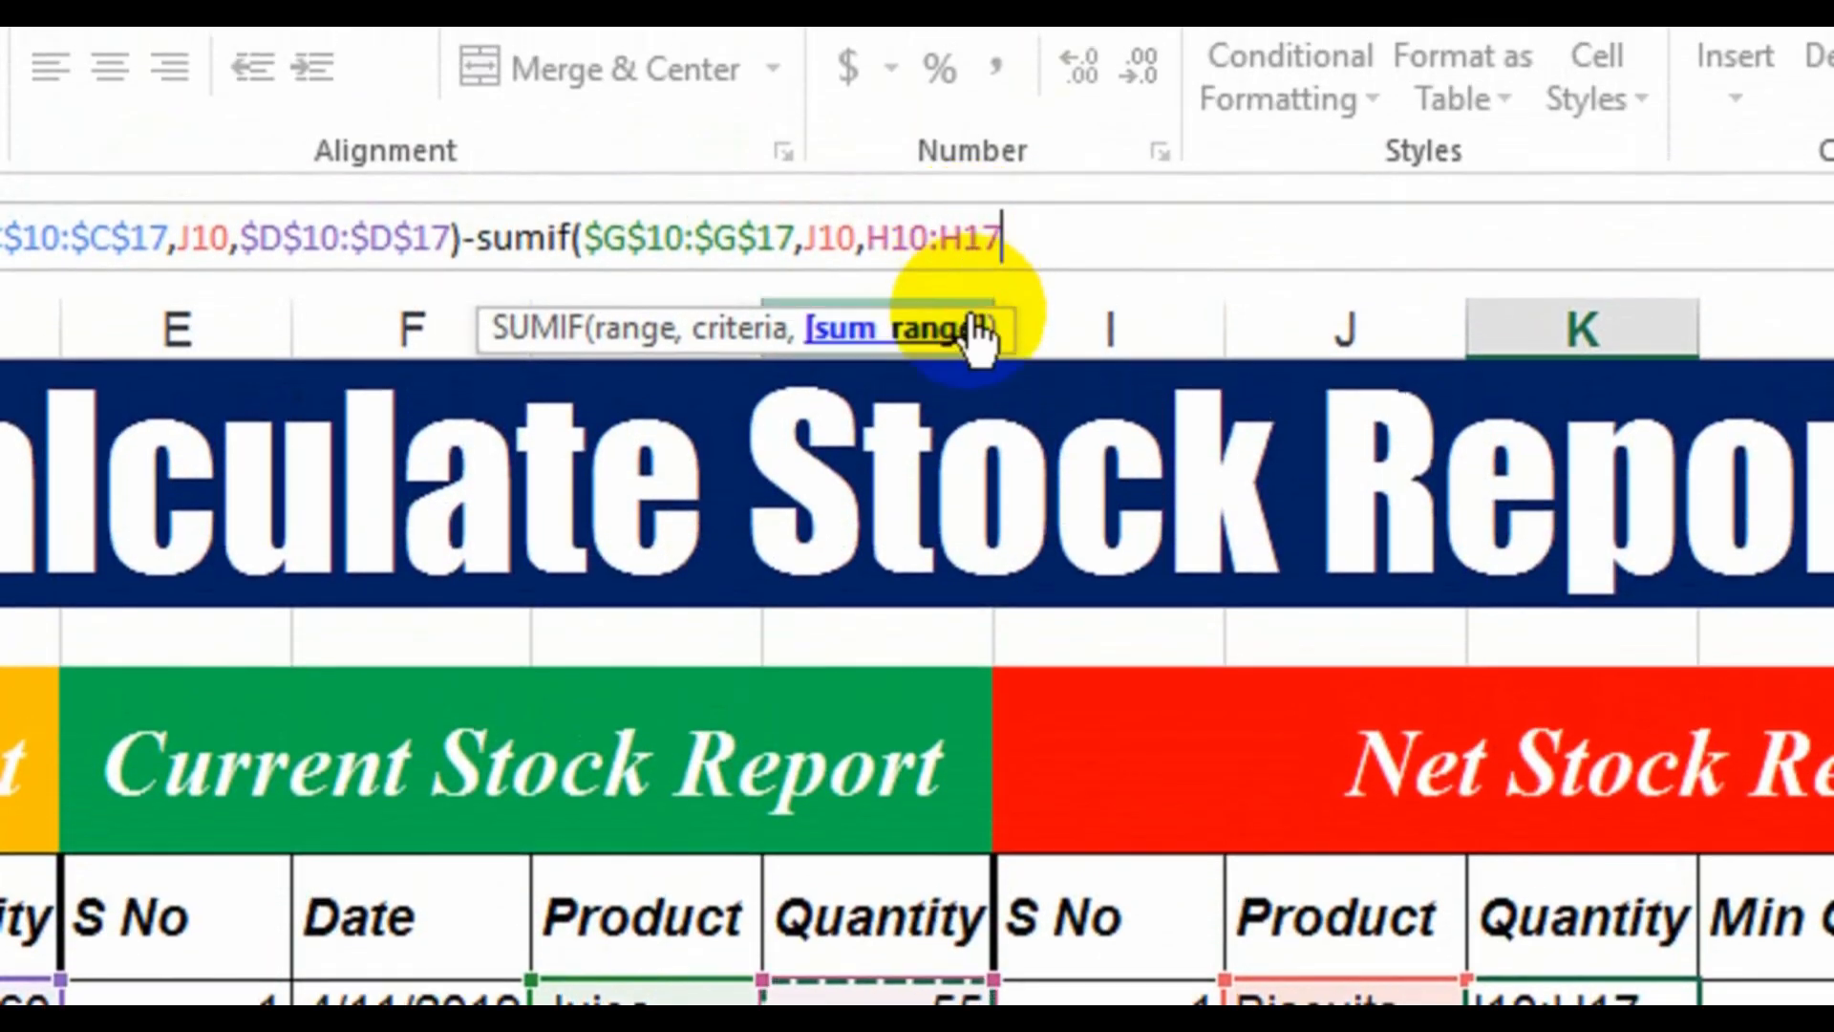
key(F4)
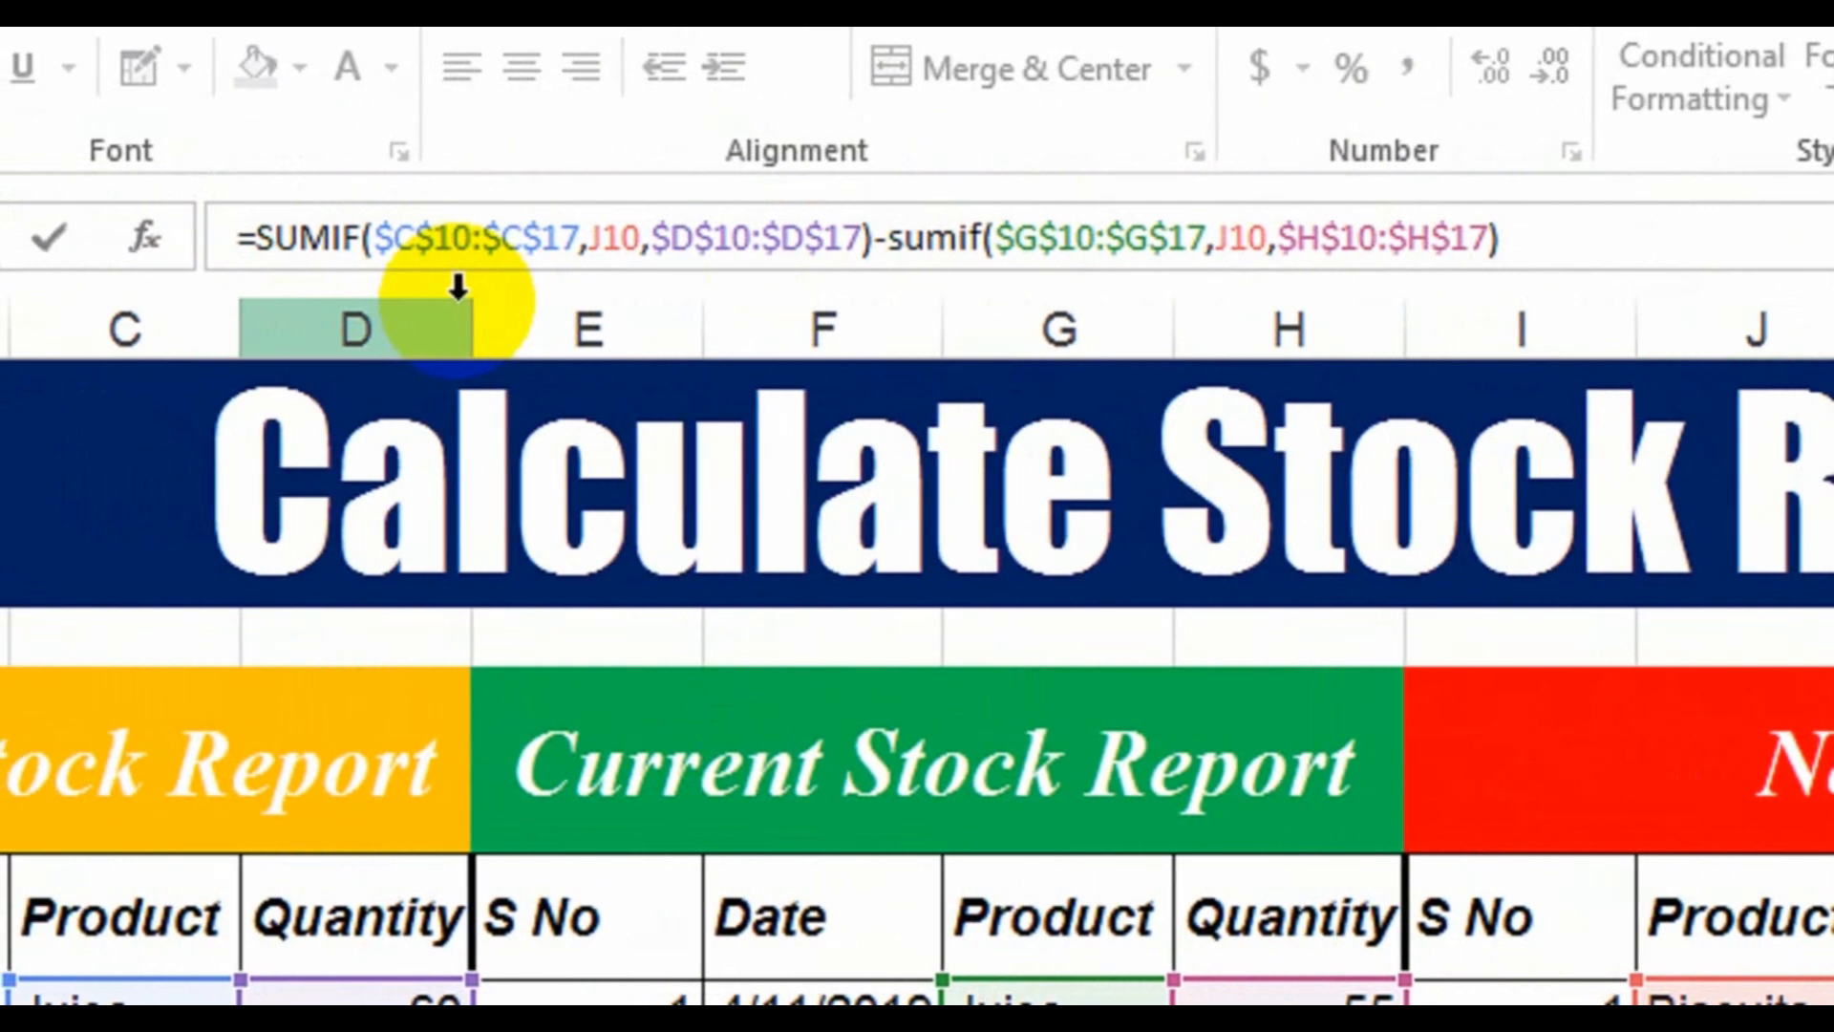
key(Return)
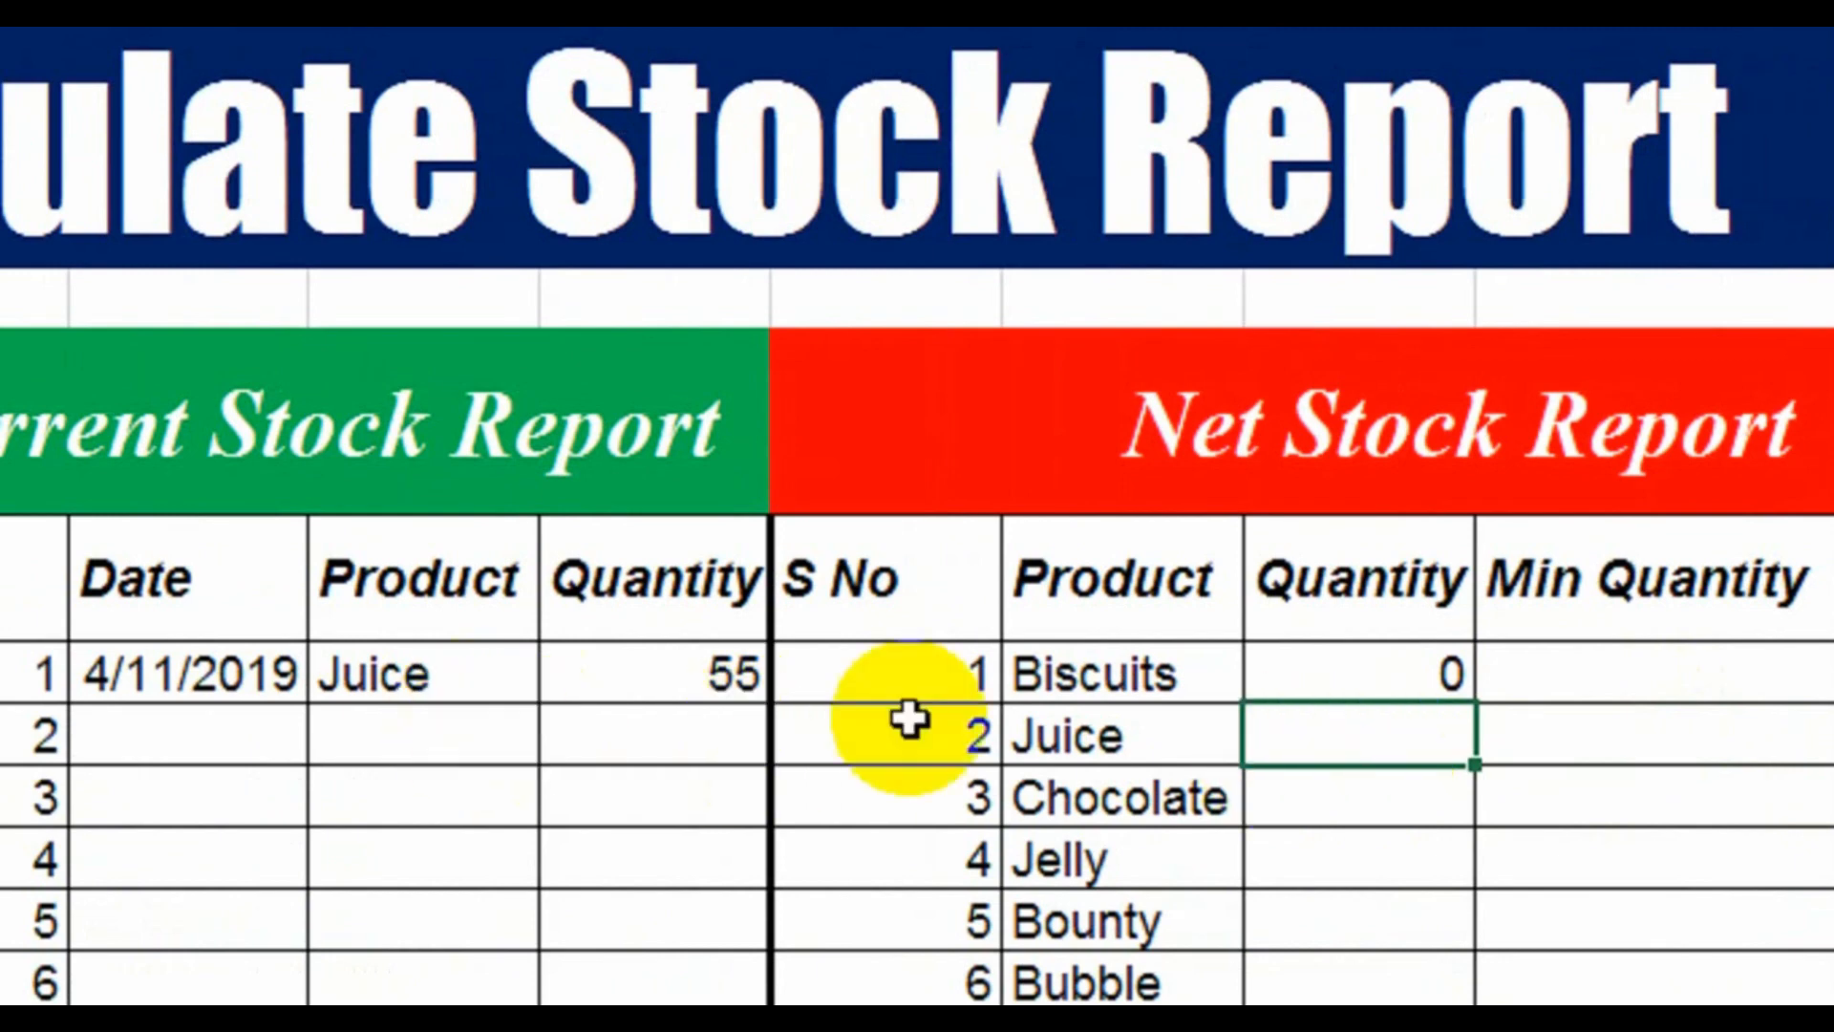
Step: Copy the K10 formula down the Net Stock Report's Quantity column for the remaining products
click(1344, 677)
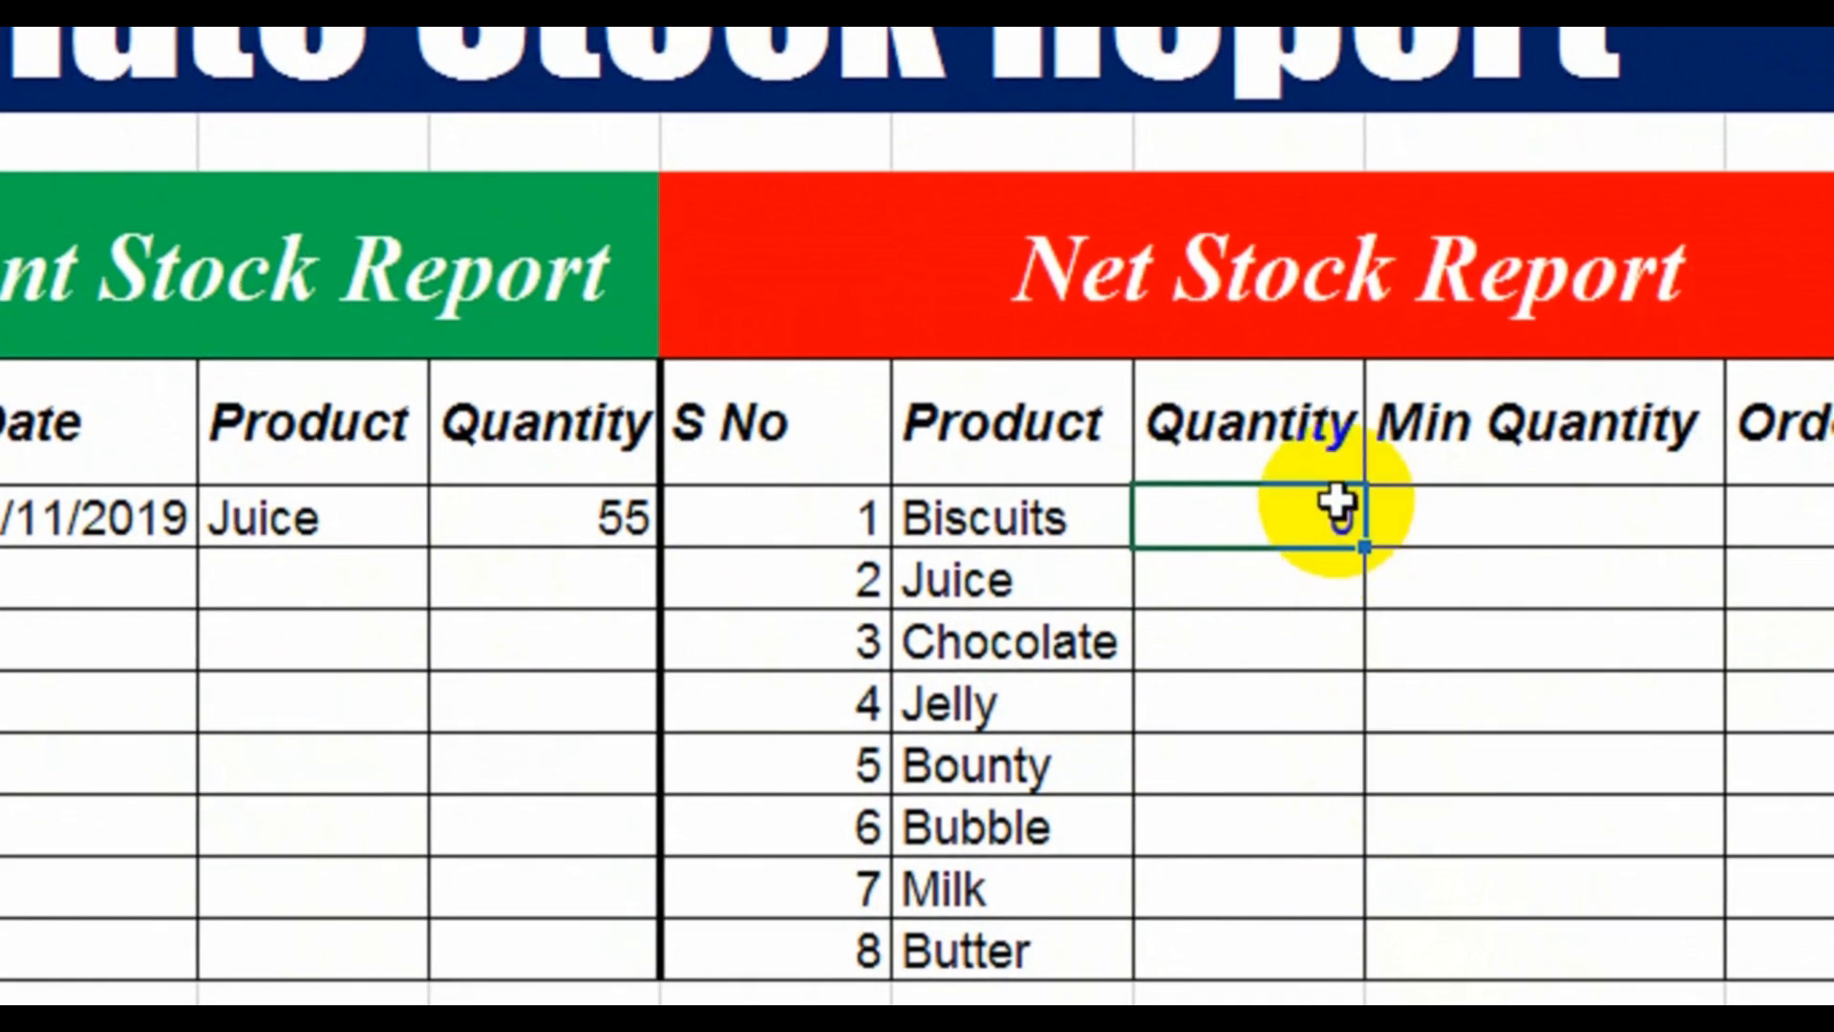
drag(1366, 552, 1338, 707)
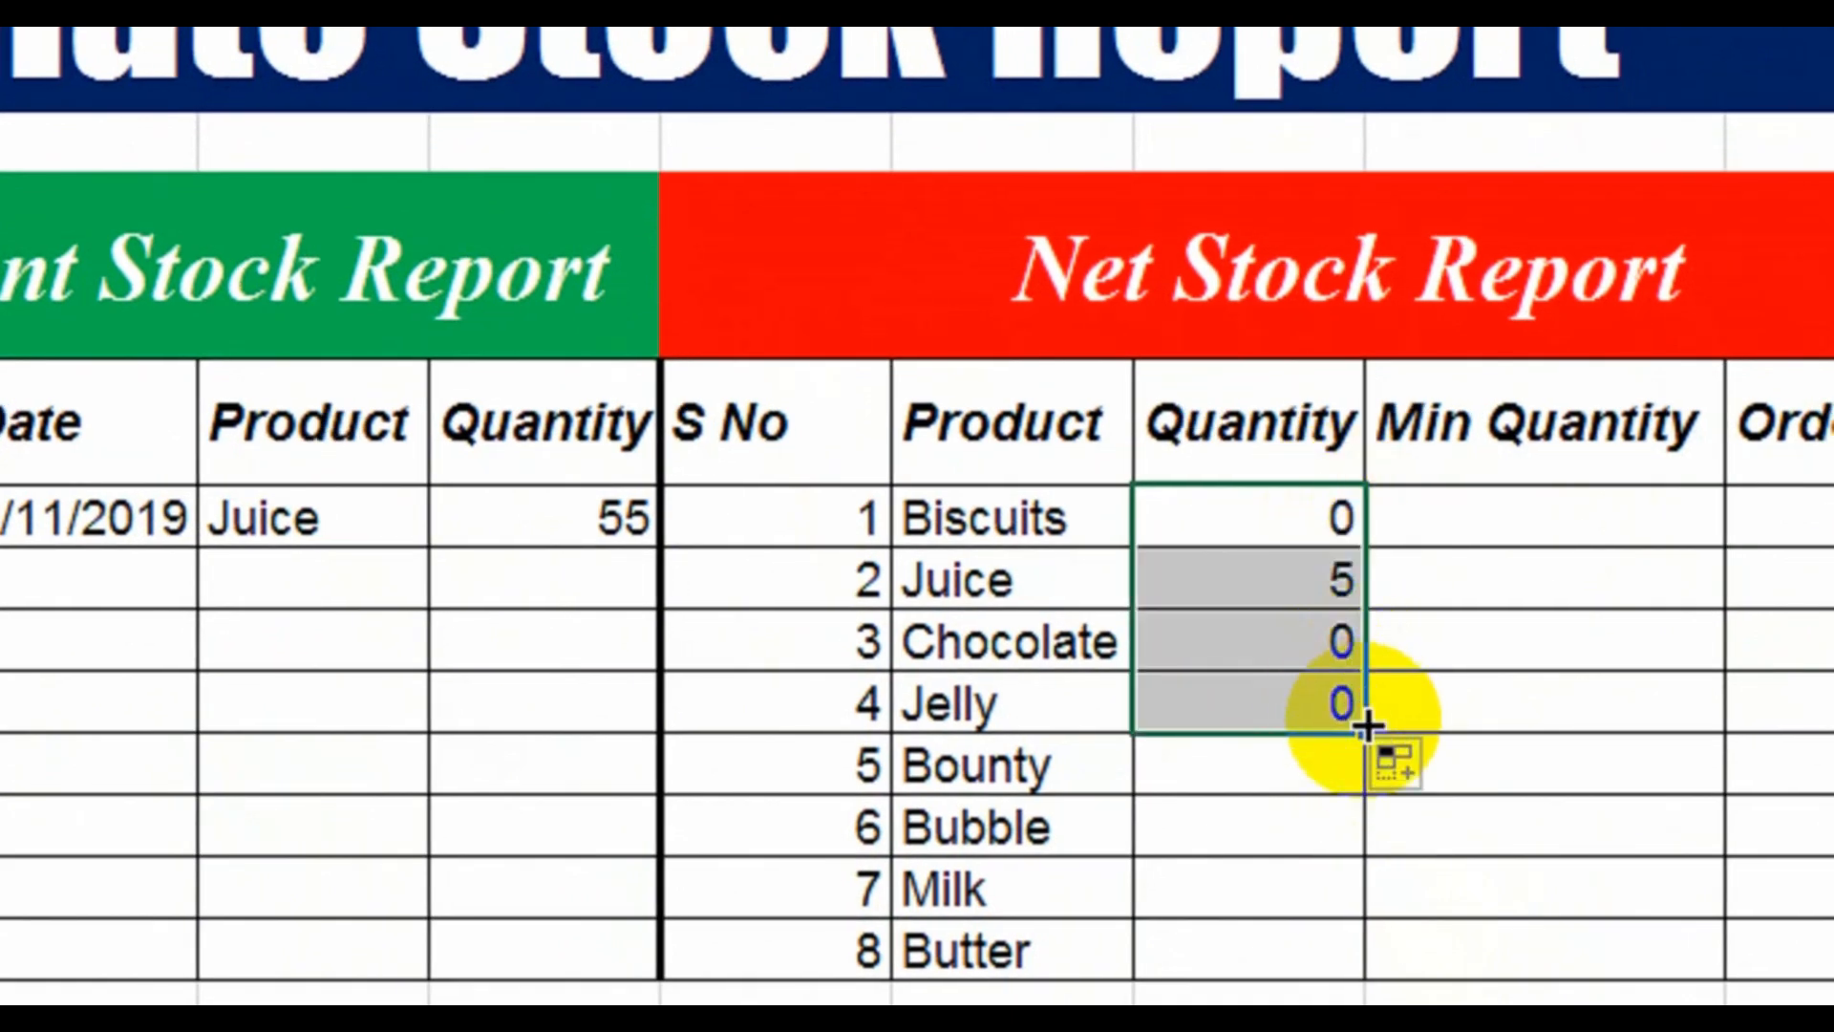
double_click(1368, 726)
click(1428, 827)
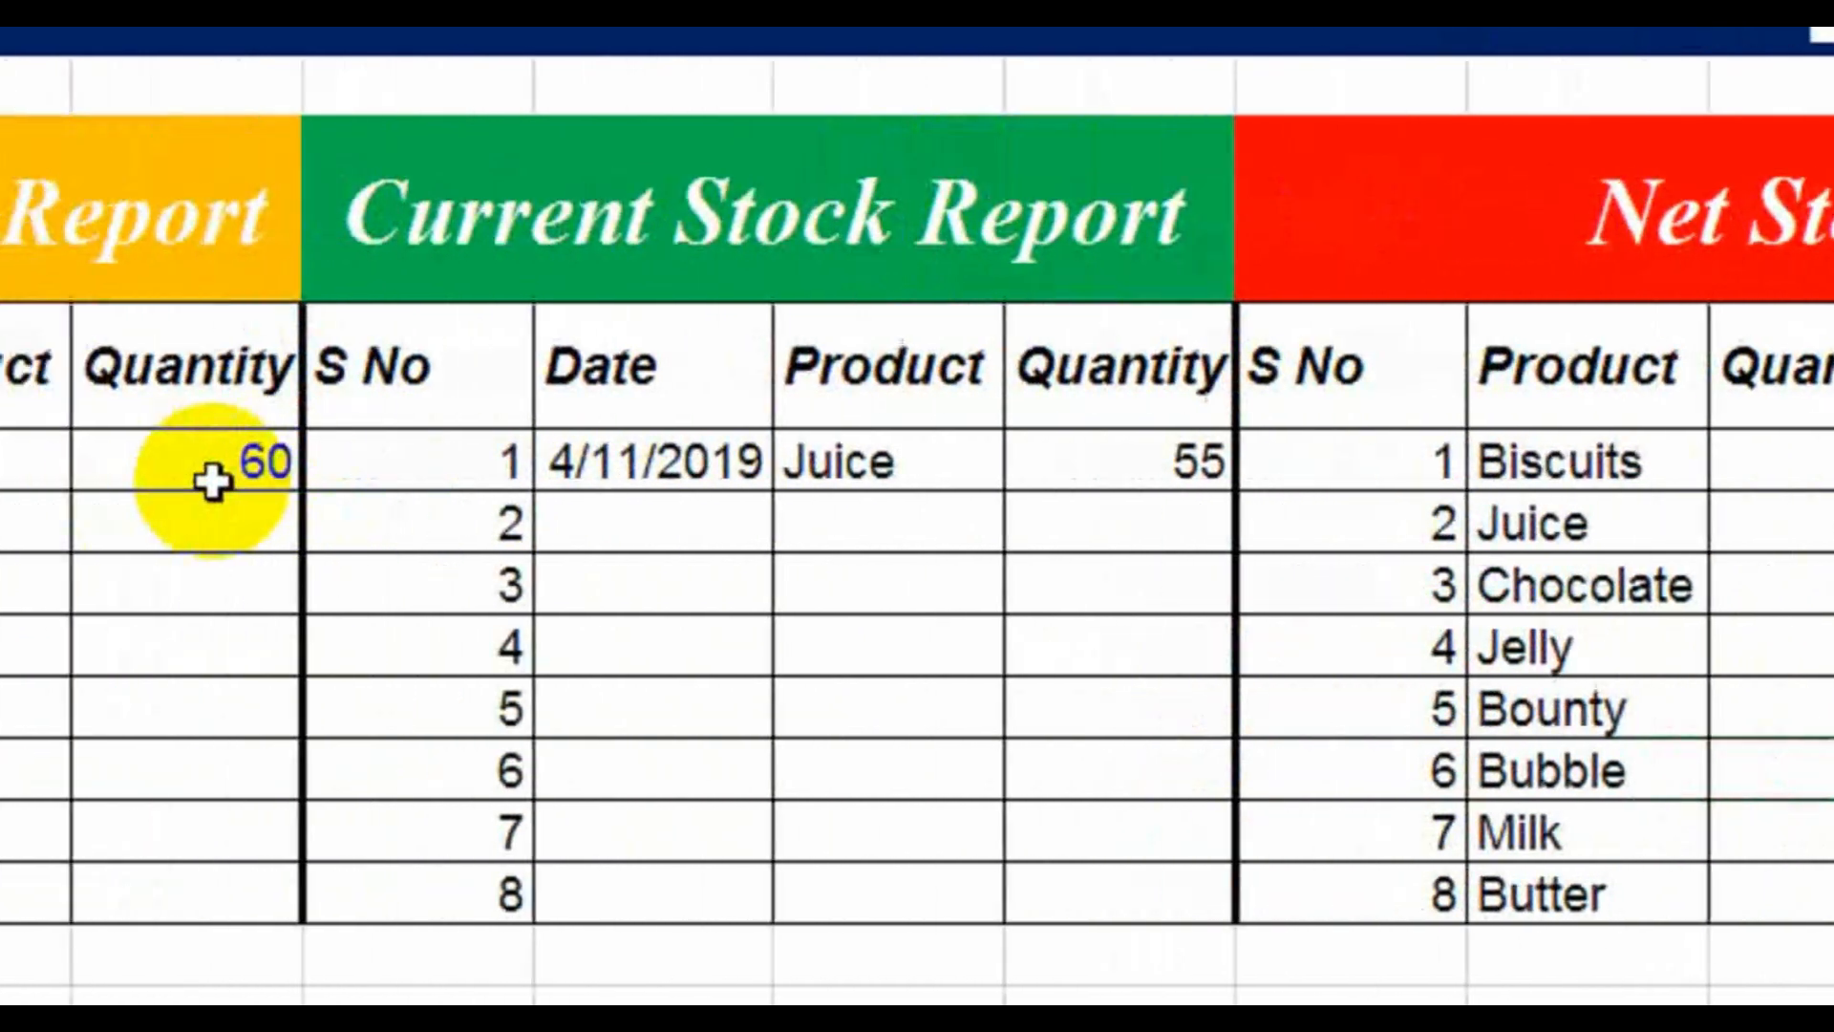
Step: In row 2 of the Previous Stock Report, choose Juice as the product and enter a quantity of 20
click(147, 523)
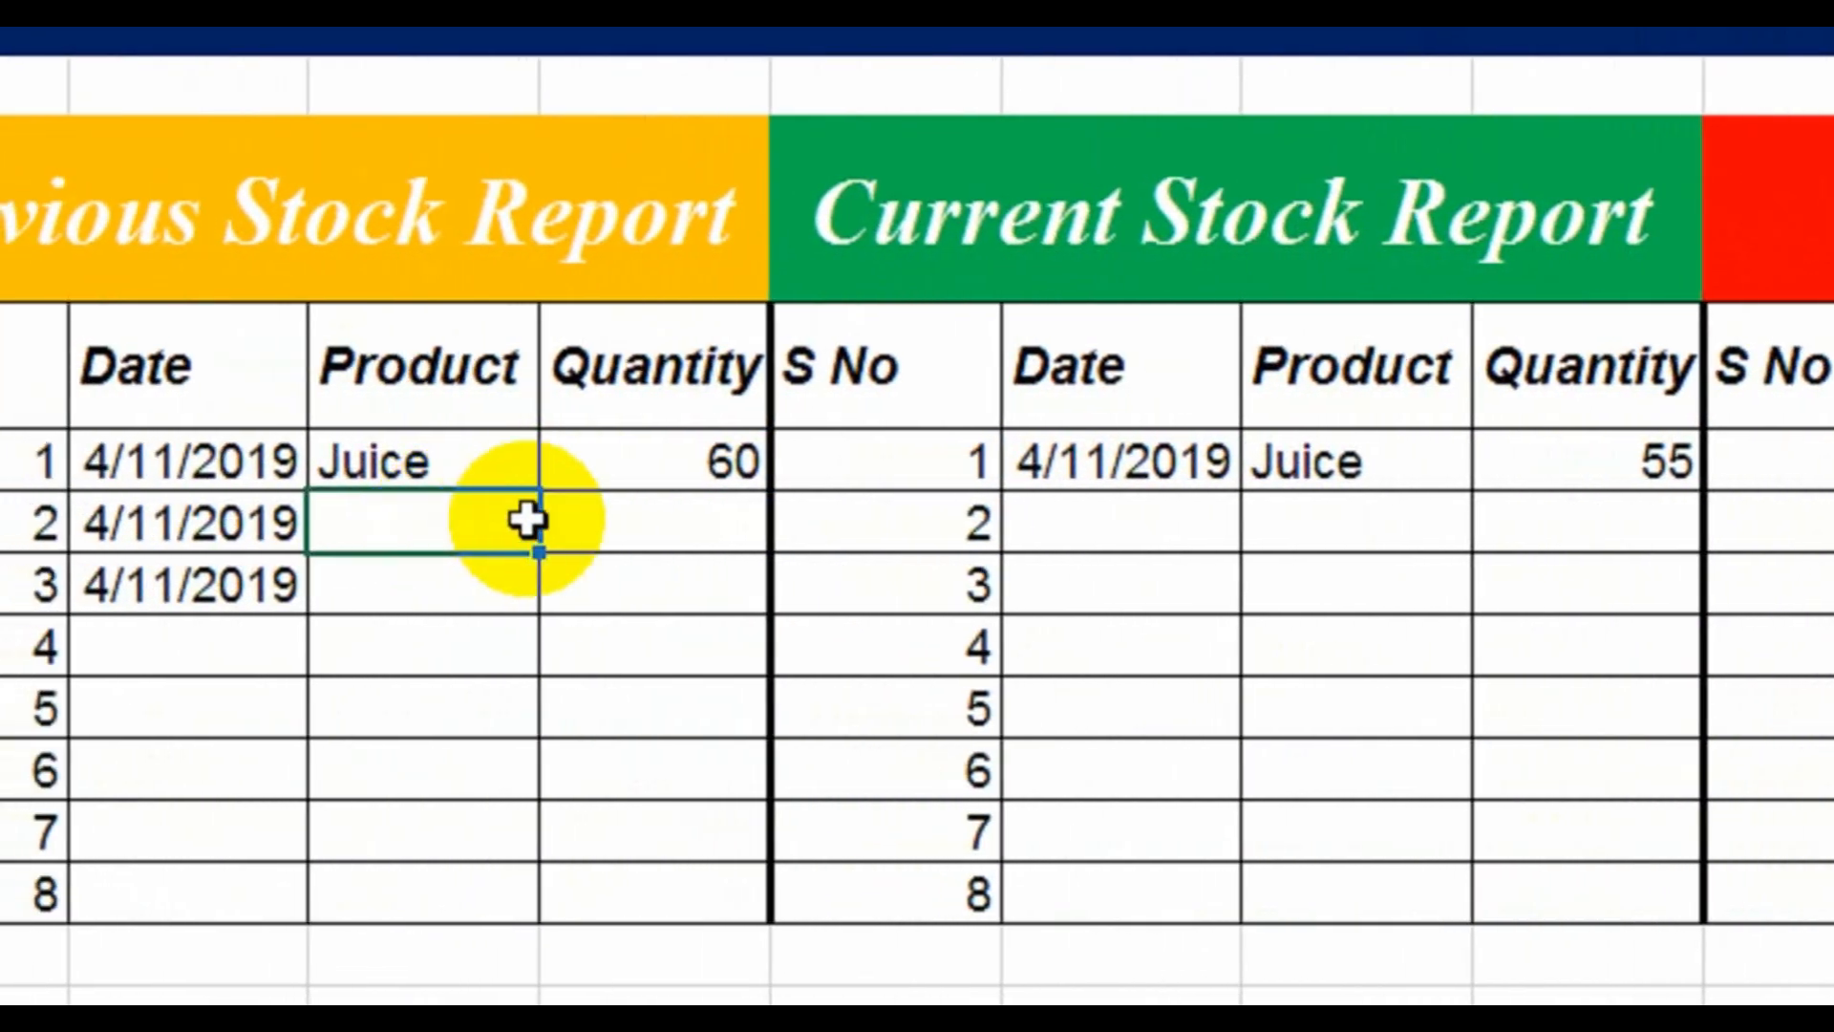
click(552, 518)
click(488, 623)
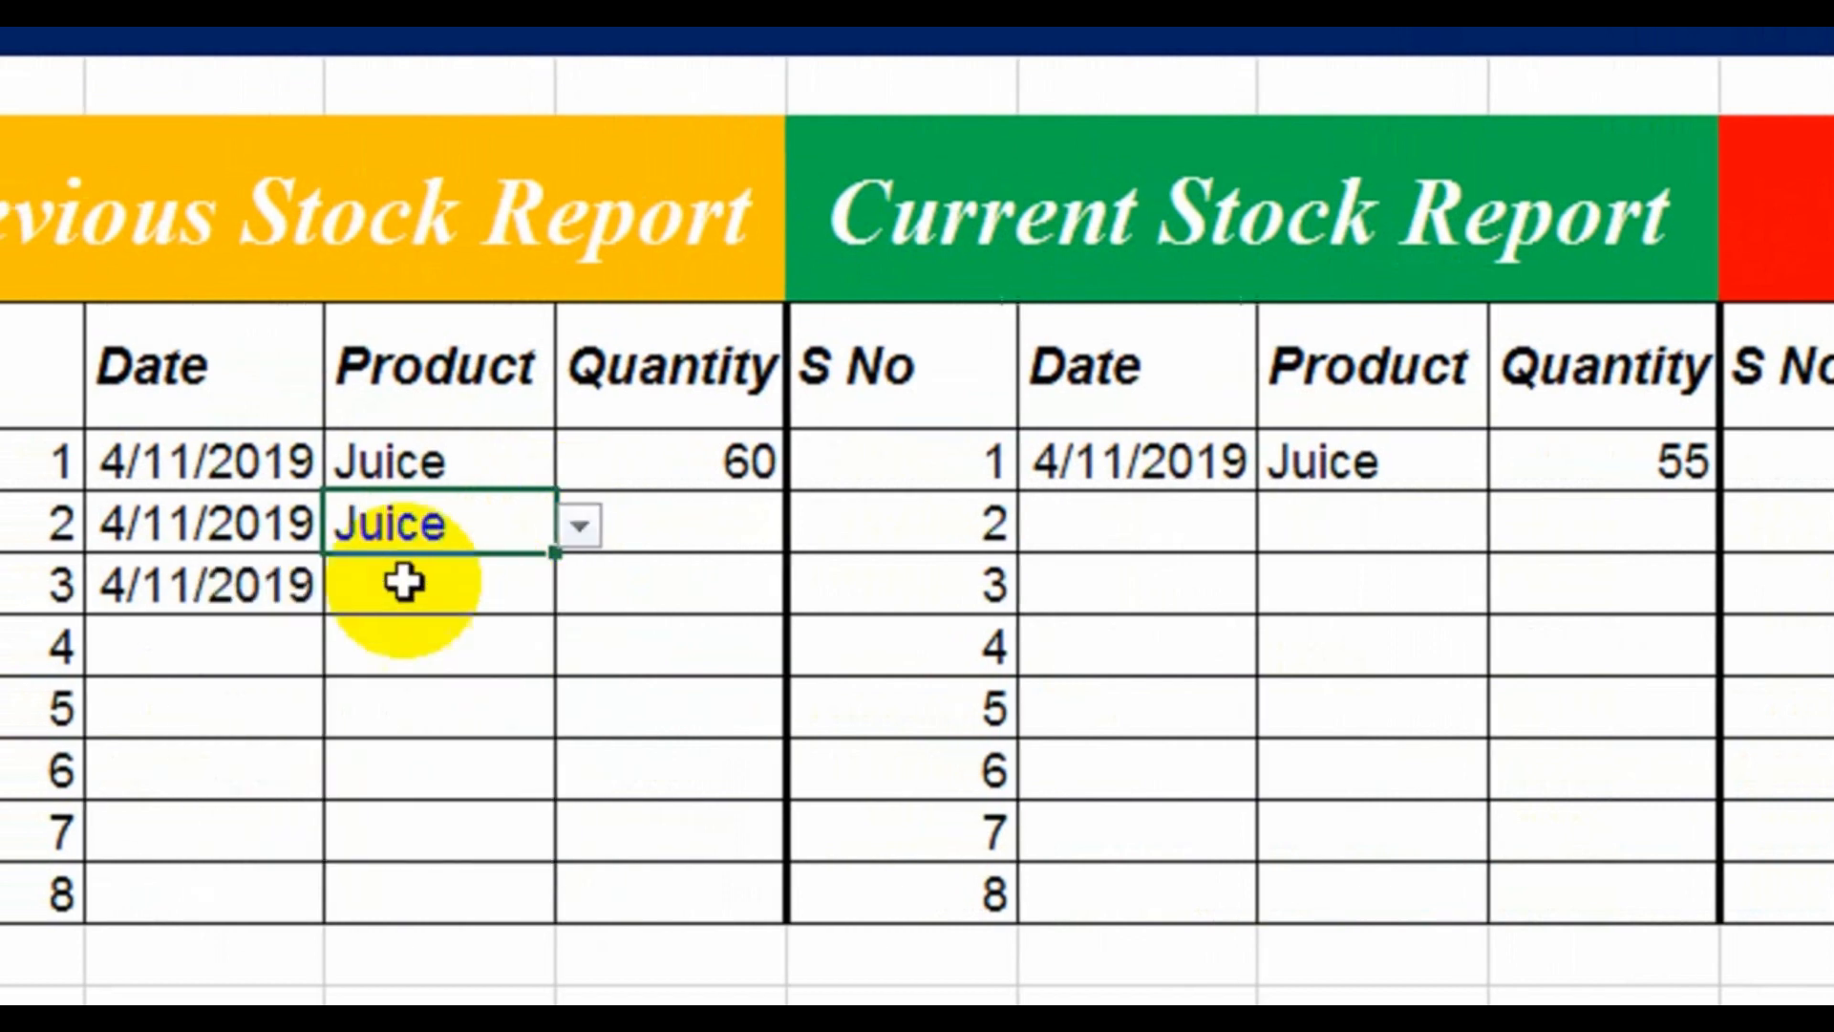
click(690, 538)
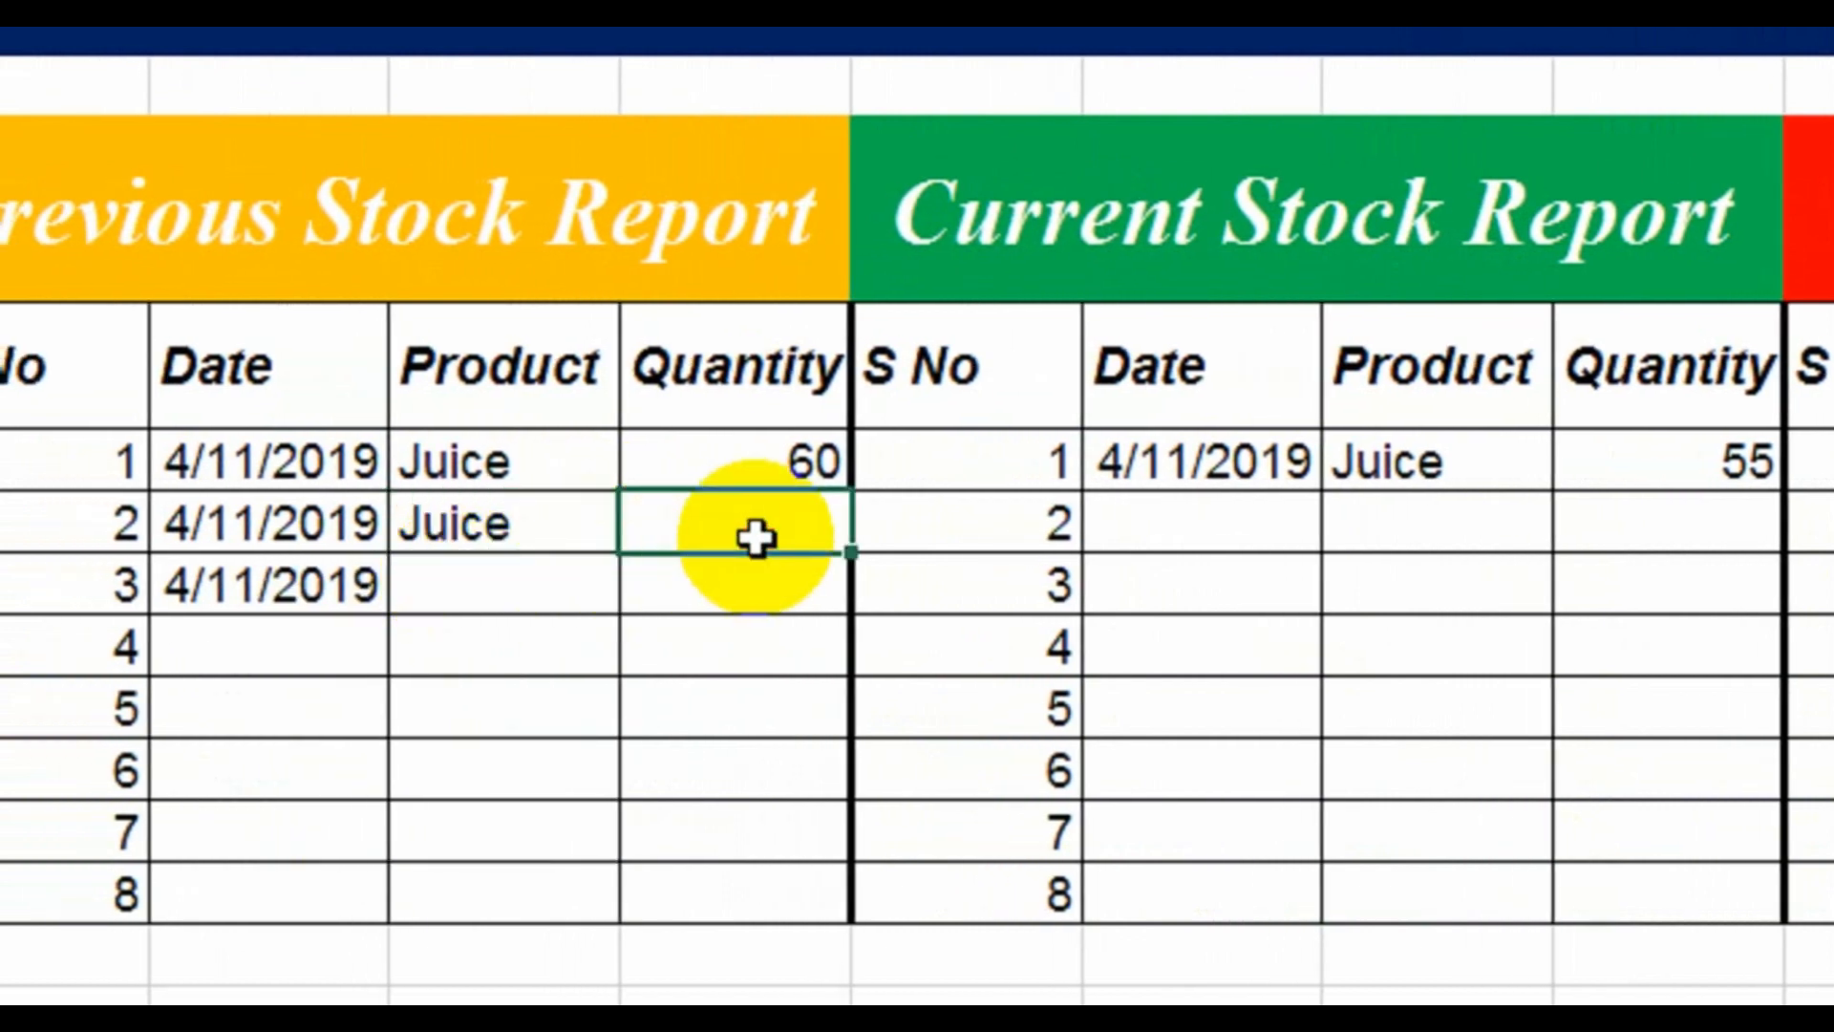
text(20)
key(Return)
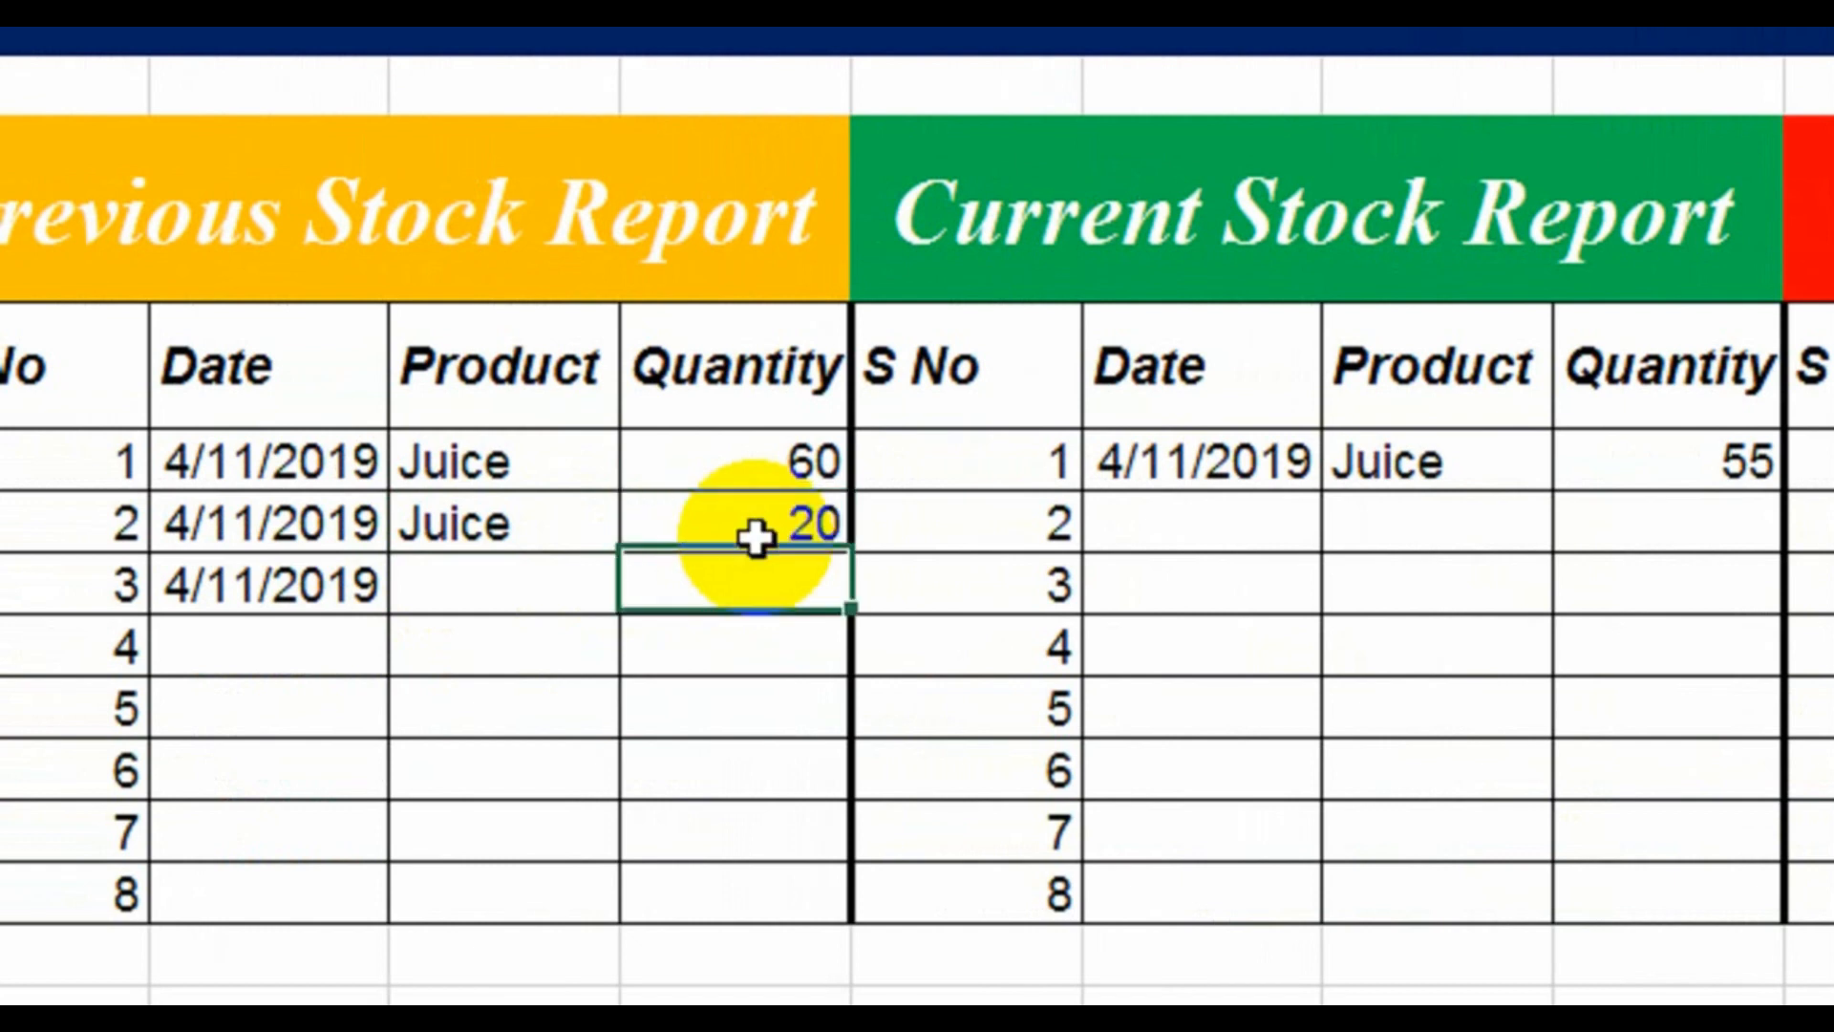
Step: Fill in row 2 of the Current Stock Report with the current date, 4/11/2019, product Juice and quantity 10
click(1302, 516)
key(ctrl+semicolon)
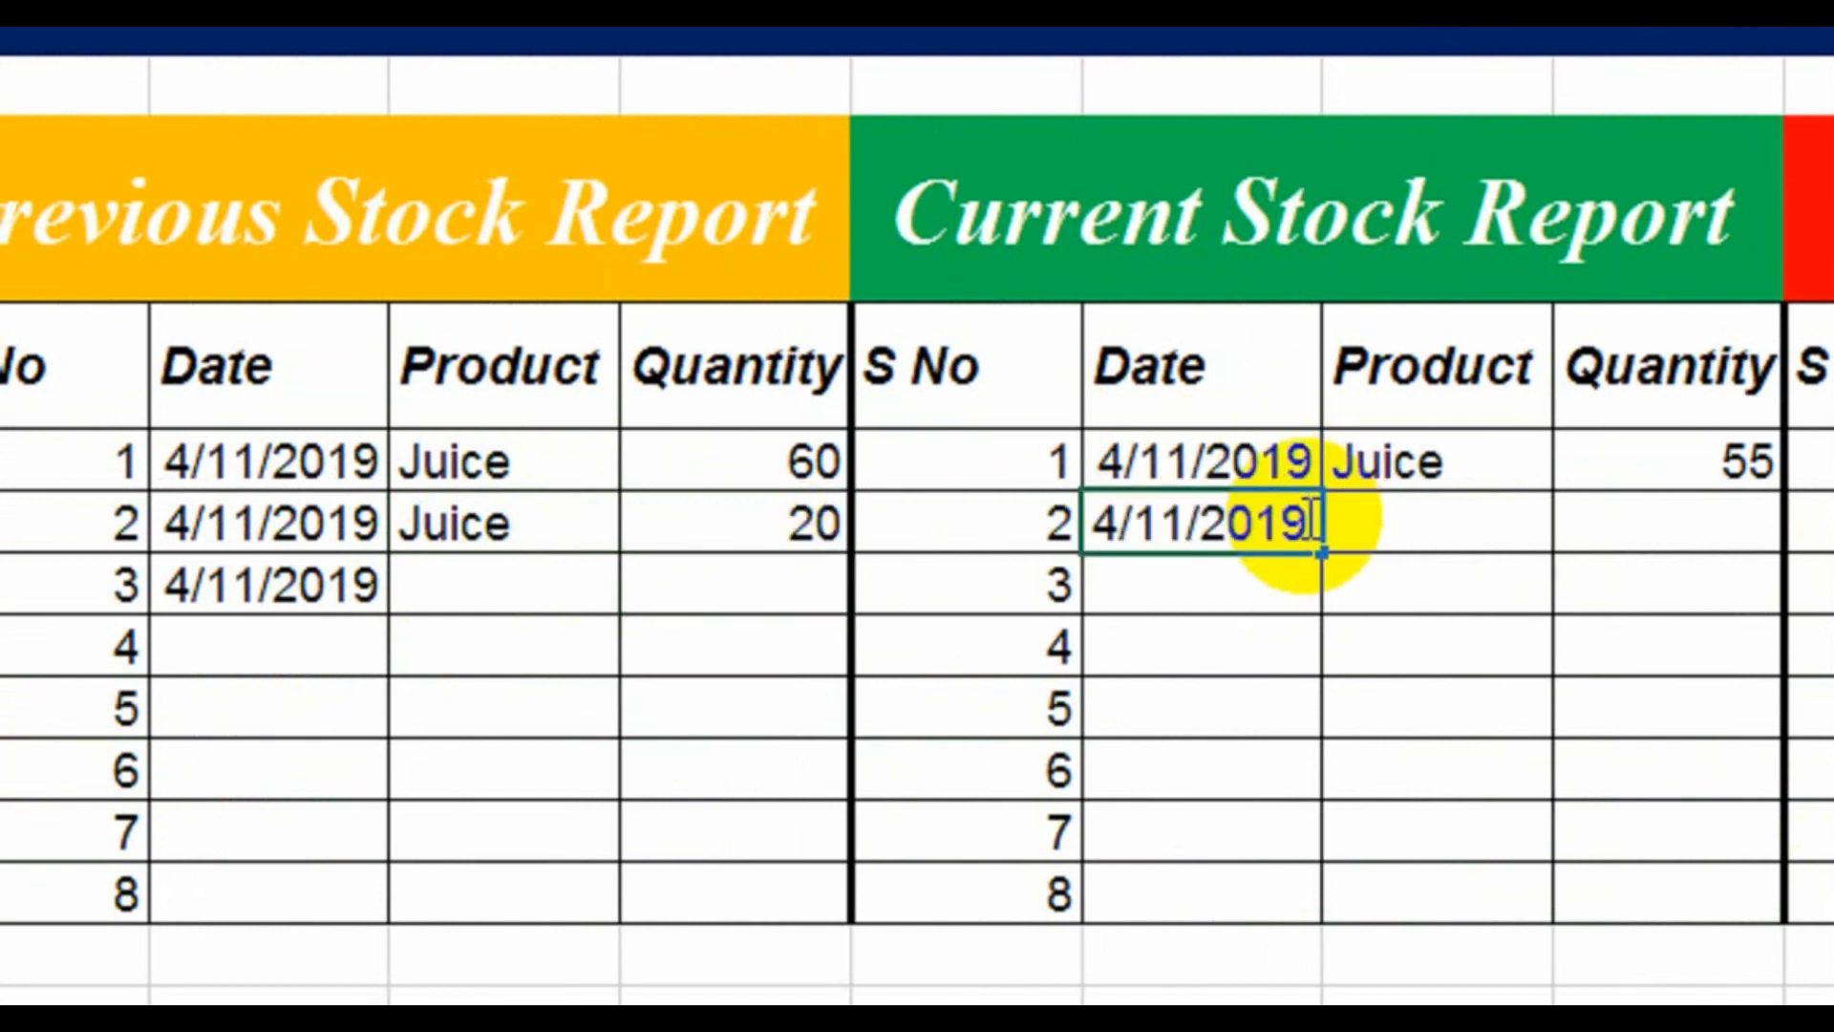
key(Tab)
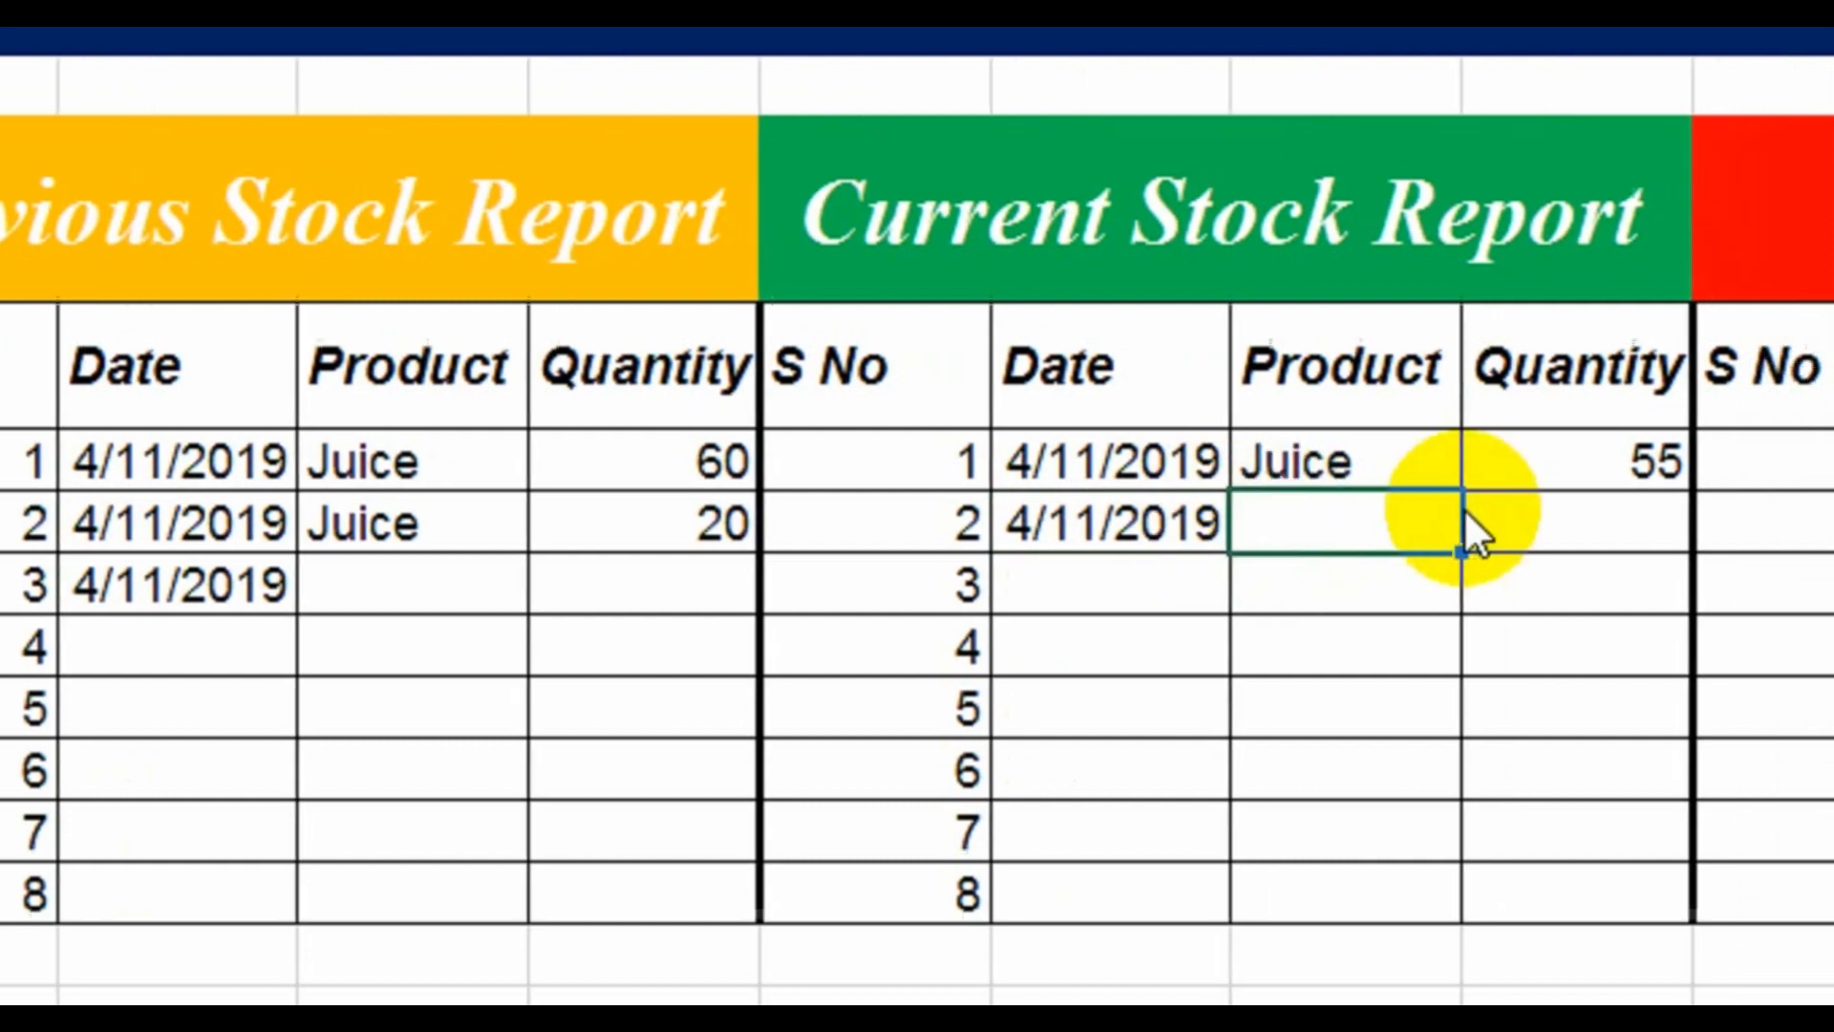
click(1578, 525)
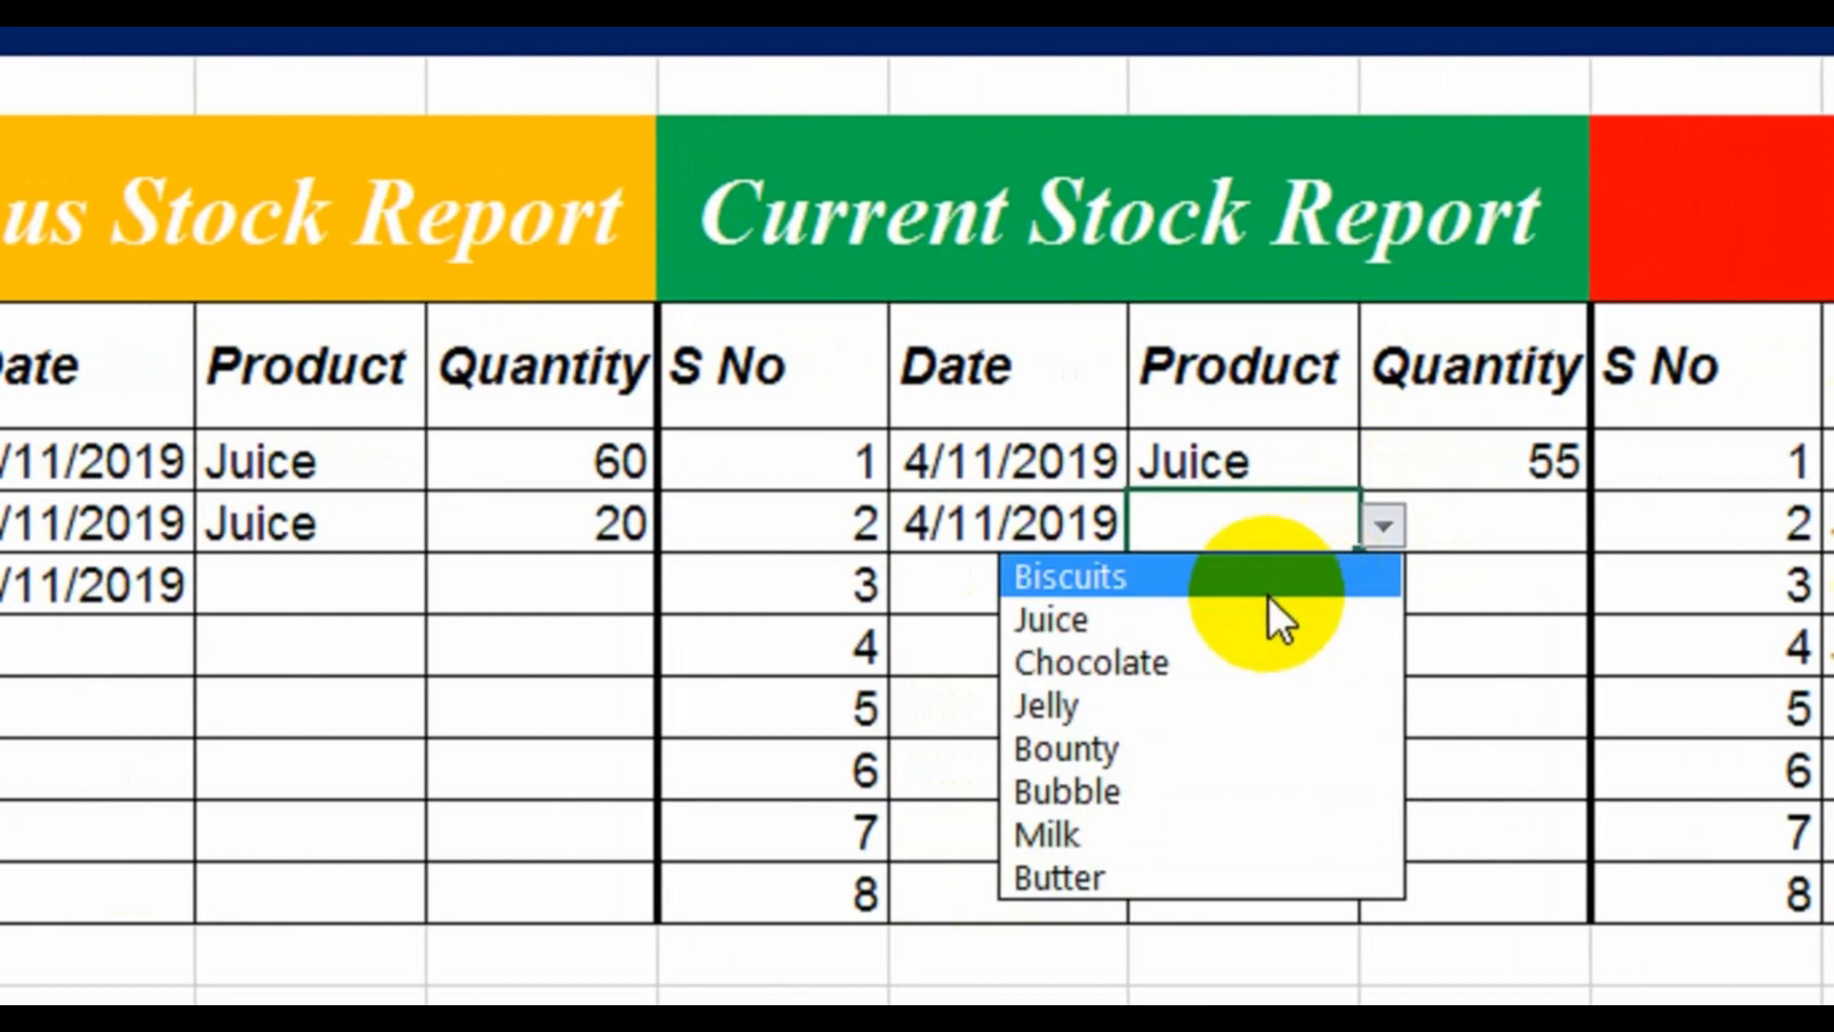
click(1261, 619)
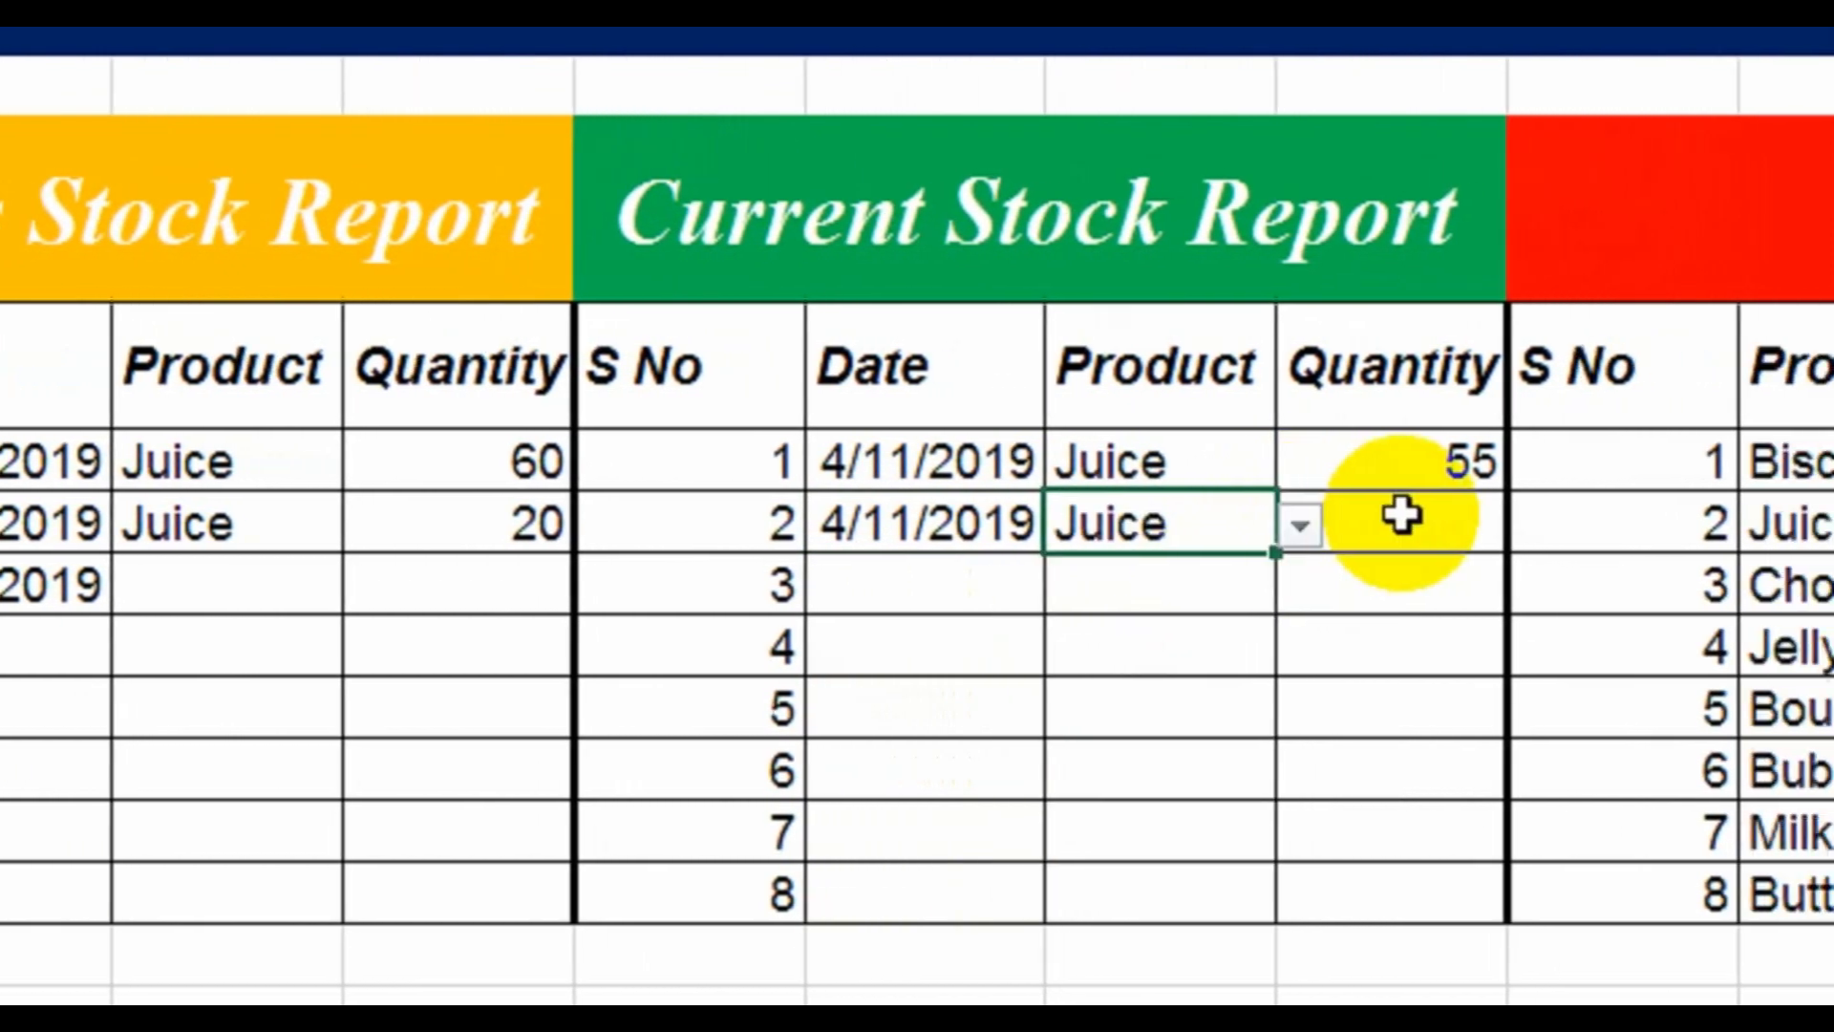
click(1475, 516)
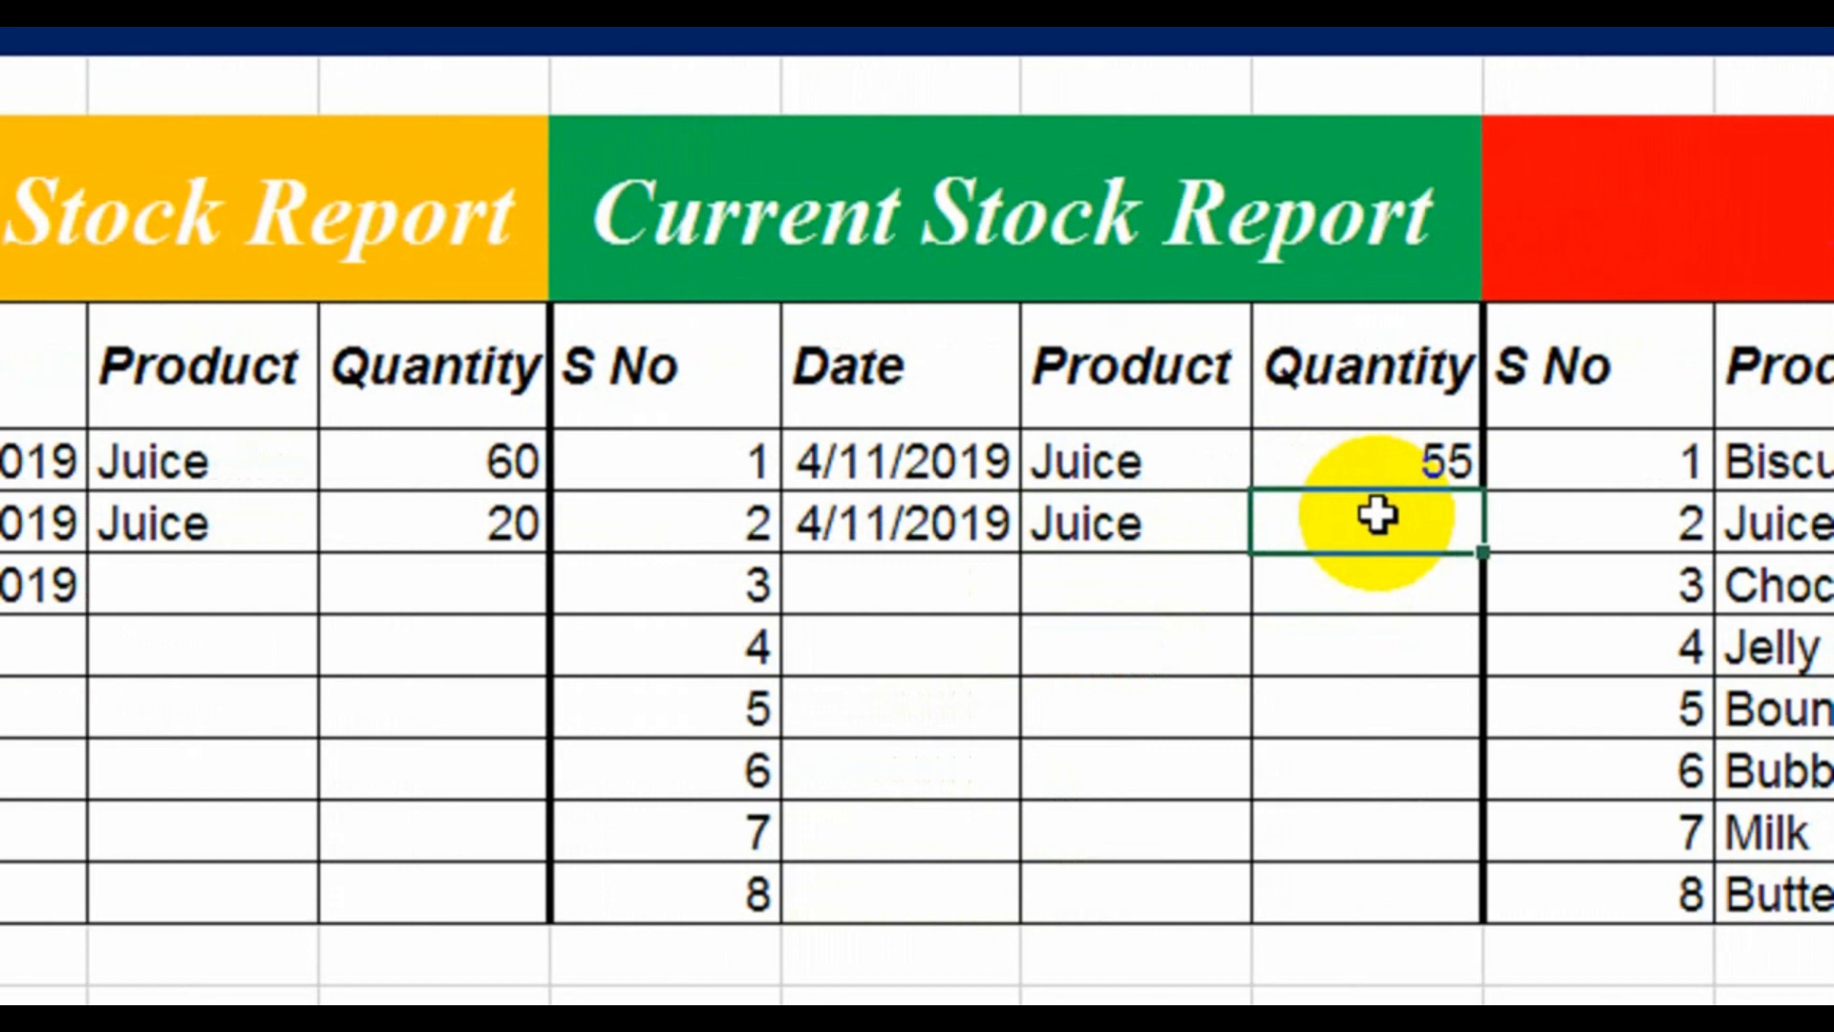
text(10)
key(Return)
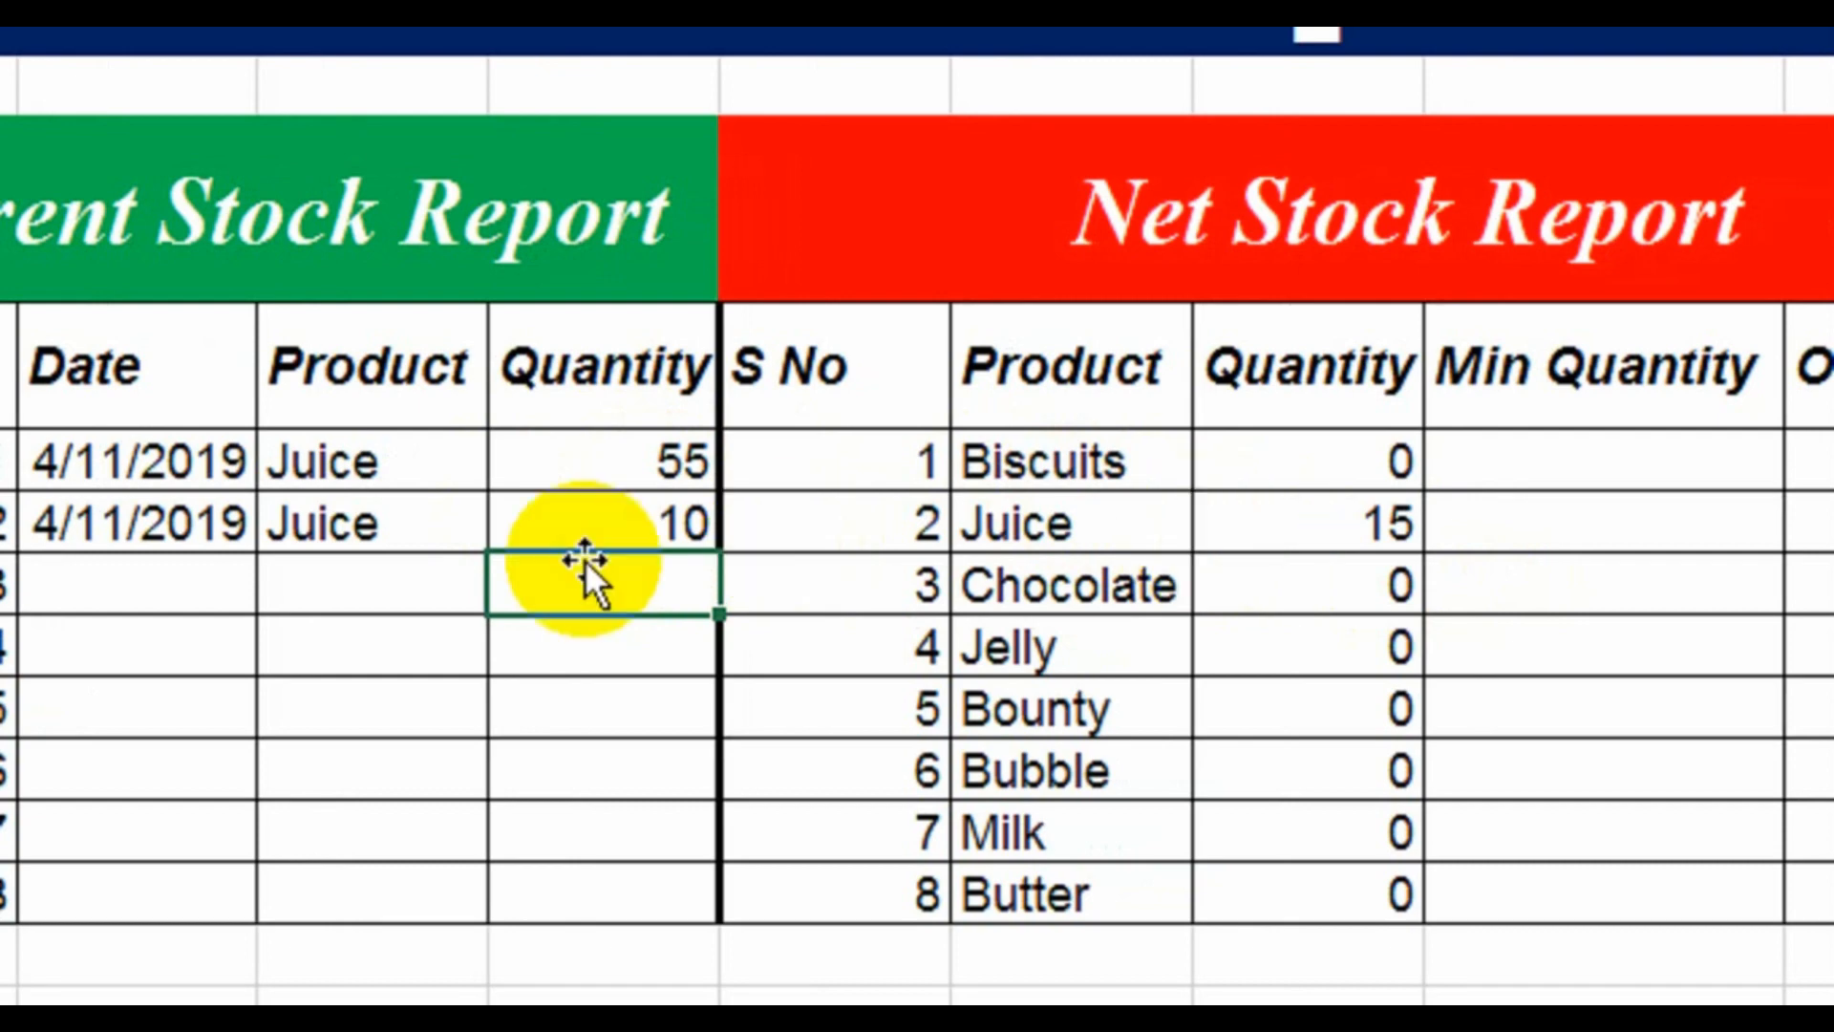
Step: In row 3 of the Previous Stock Report, choose Chocolate as the product and enter a quantity of 5
scroll(586, 573, left, 5)
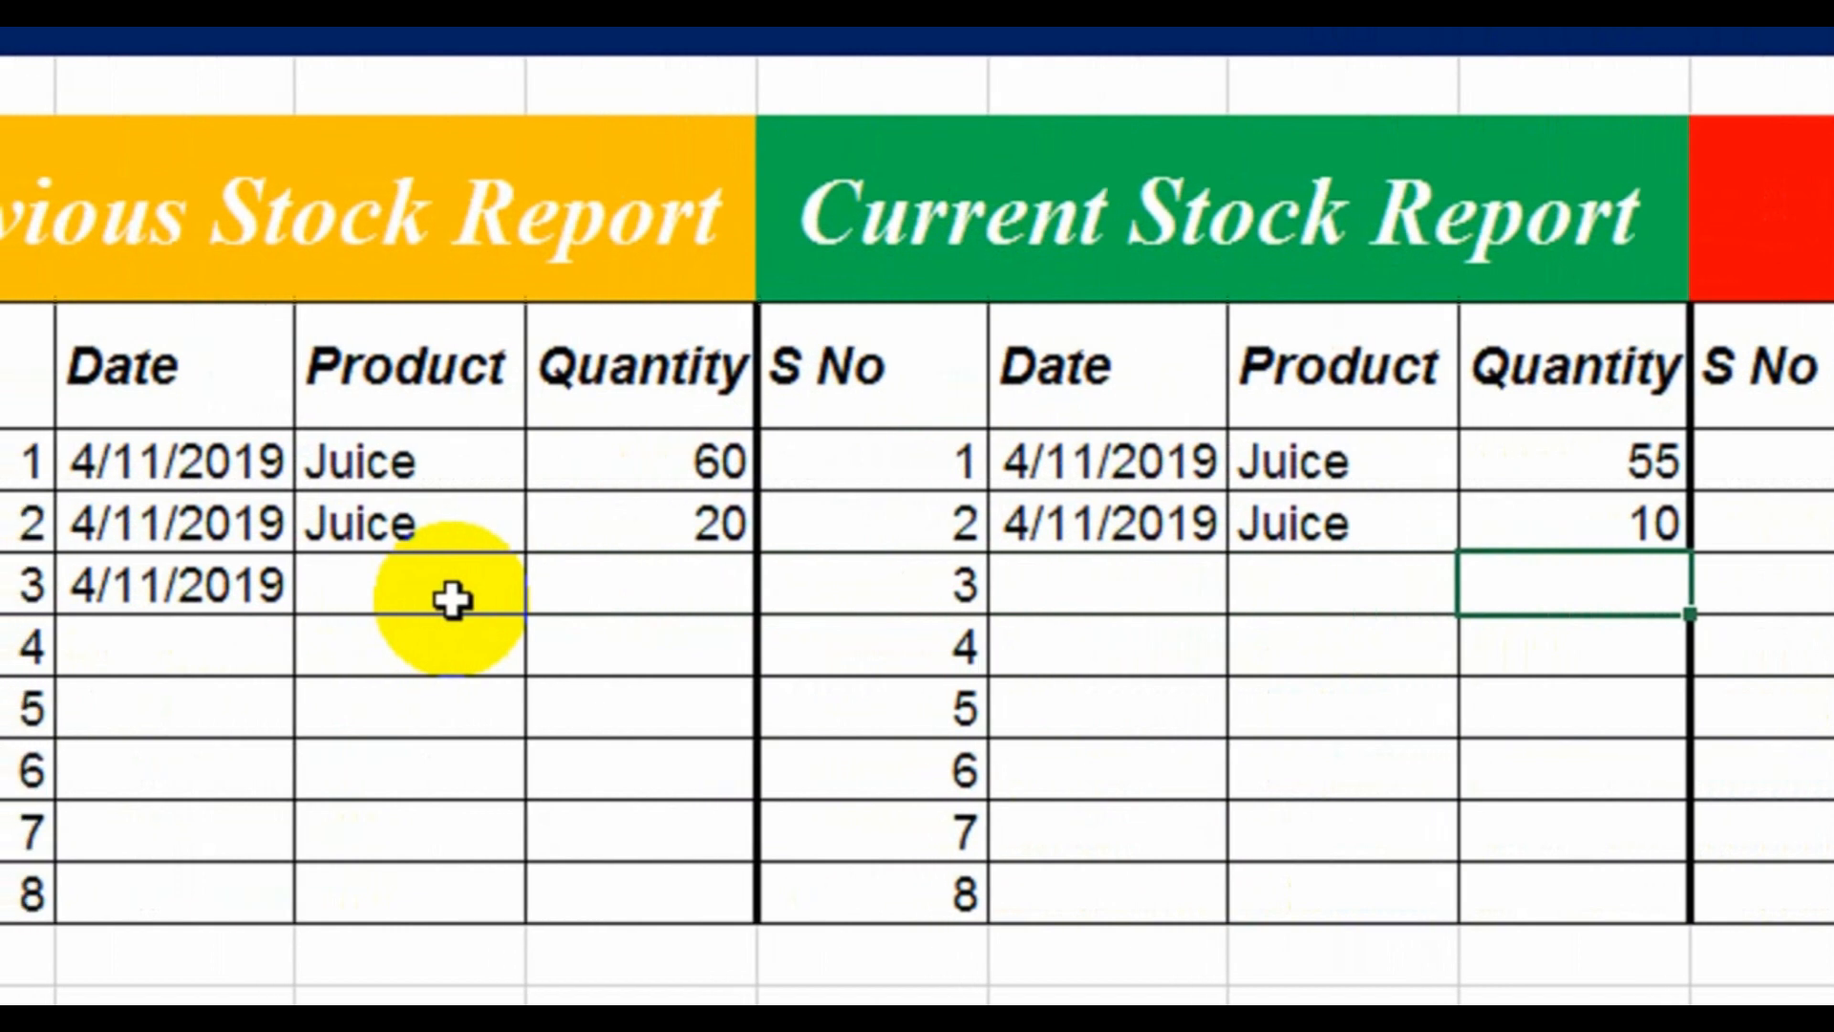
click(458, 600)
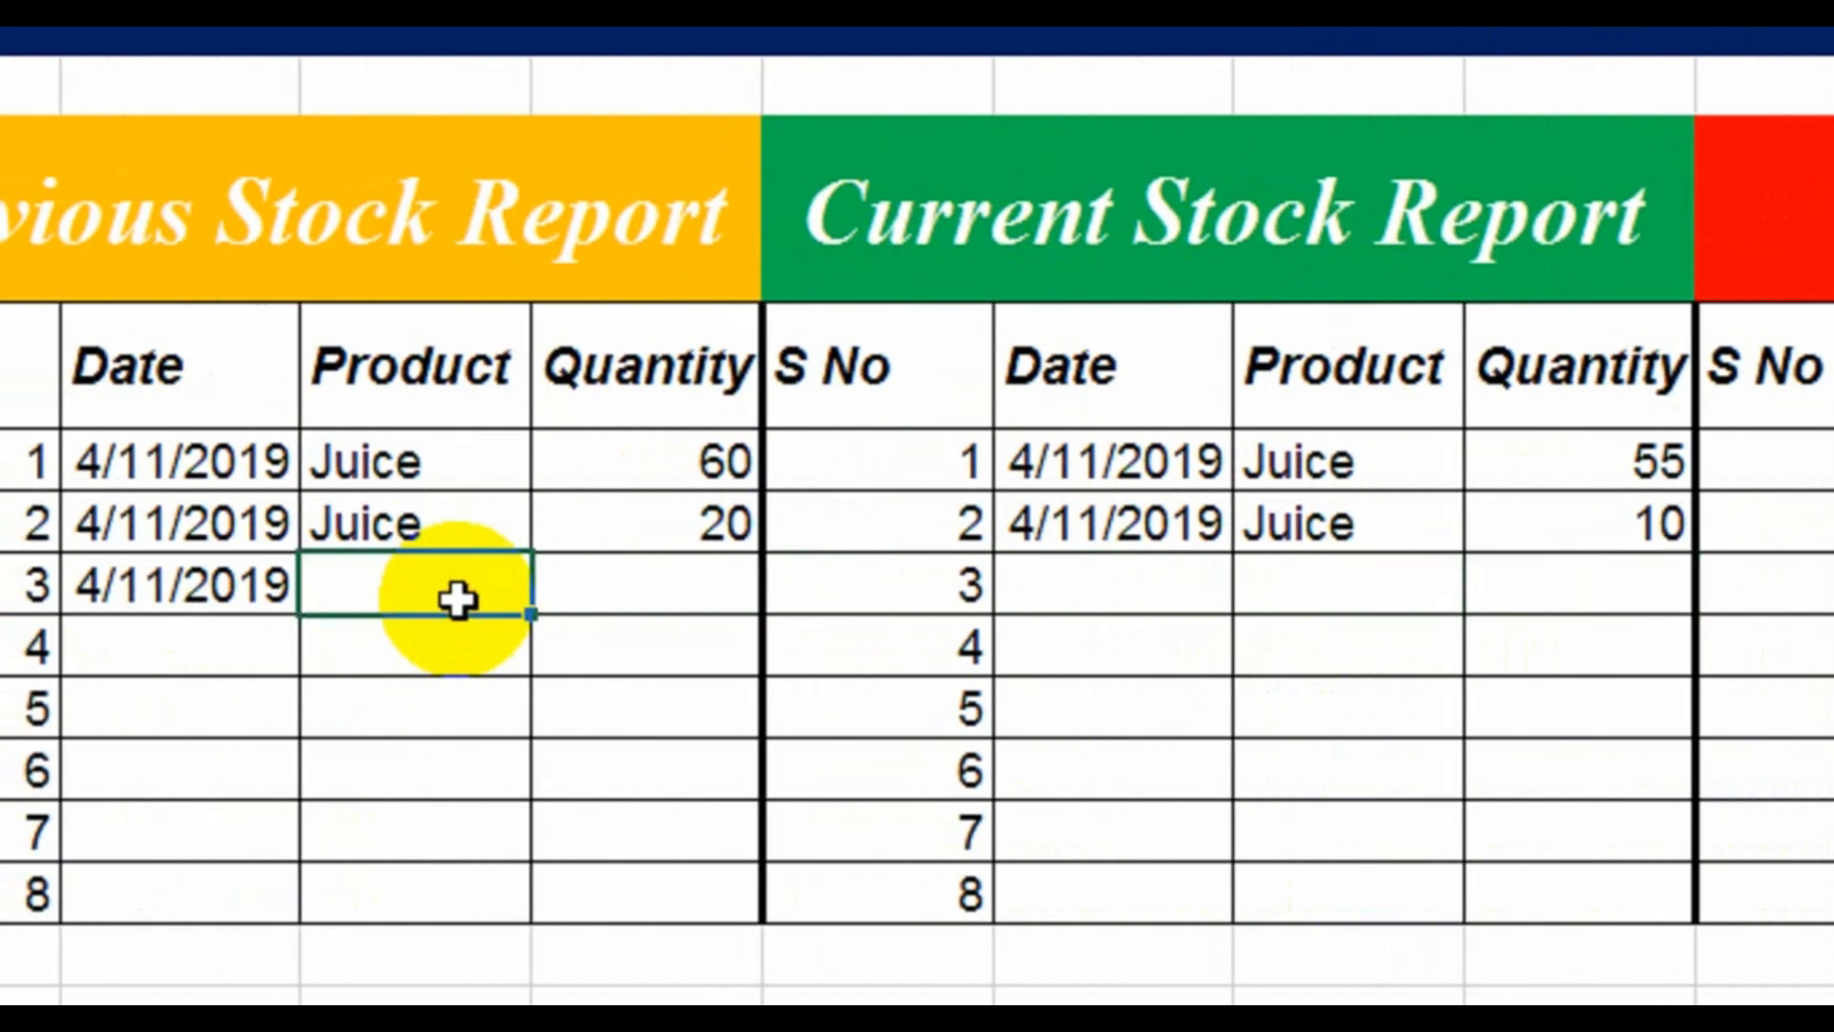
click(553, 594)
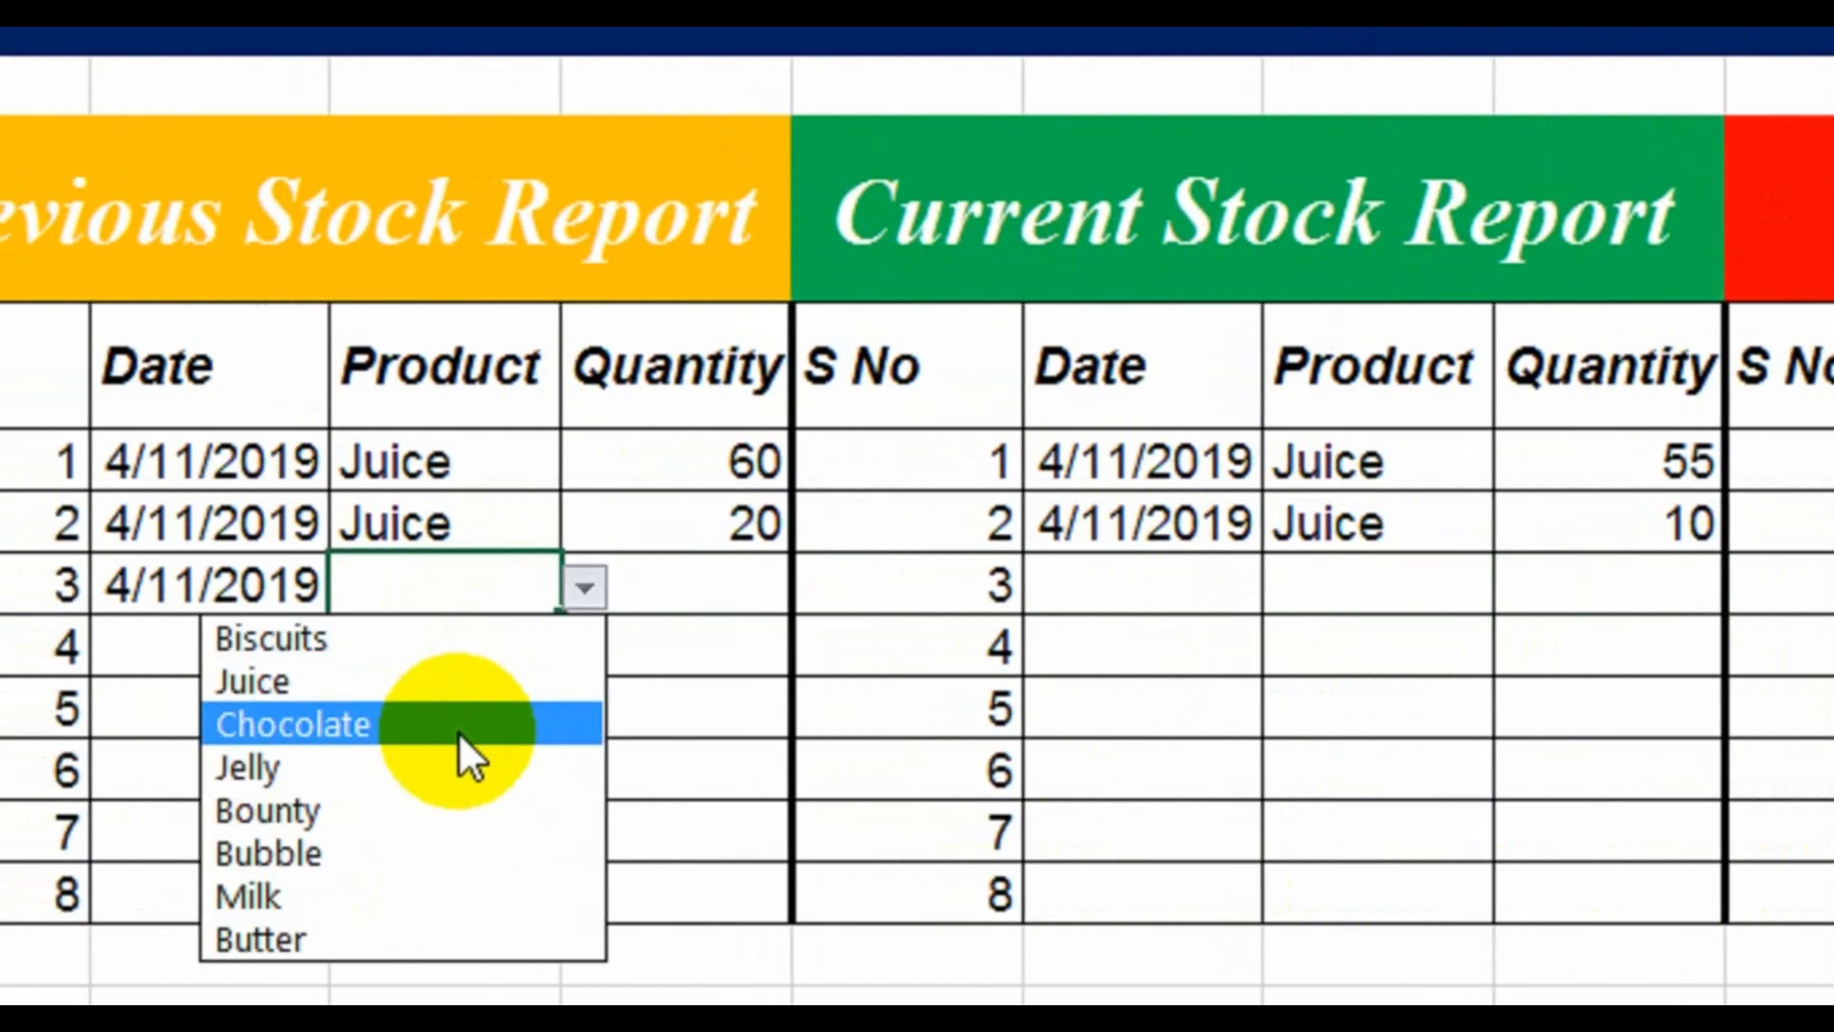
click(427, 728)
click(742, 577)
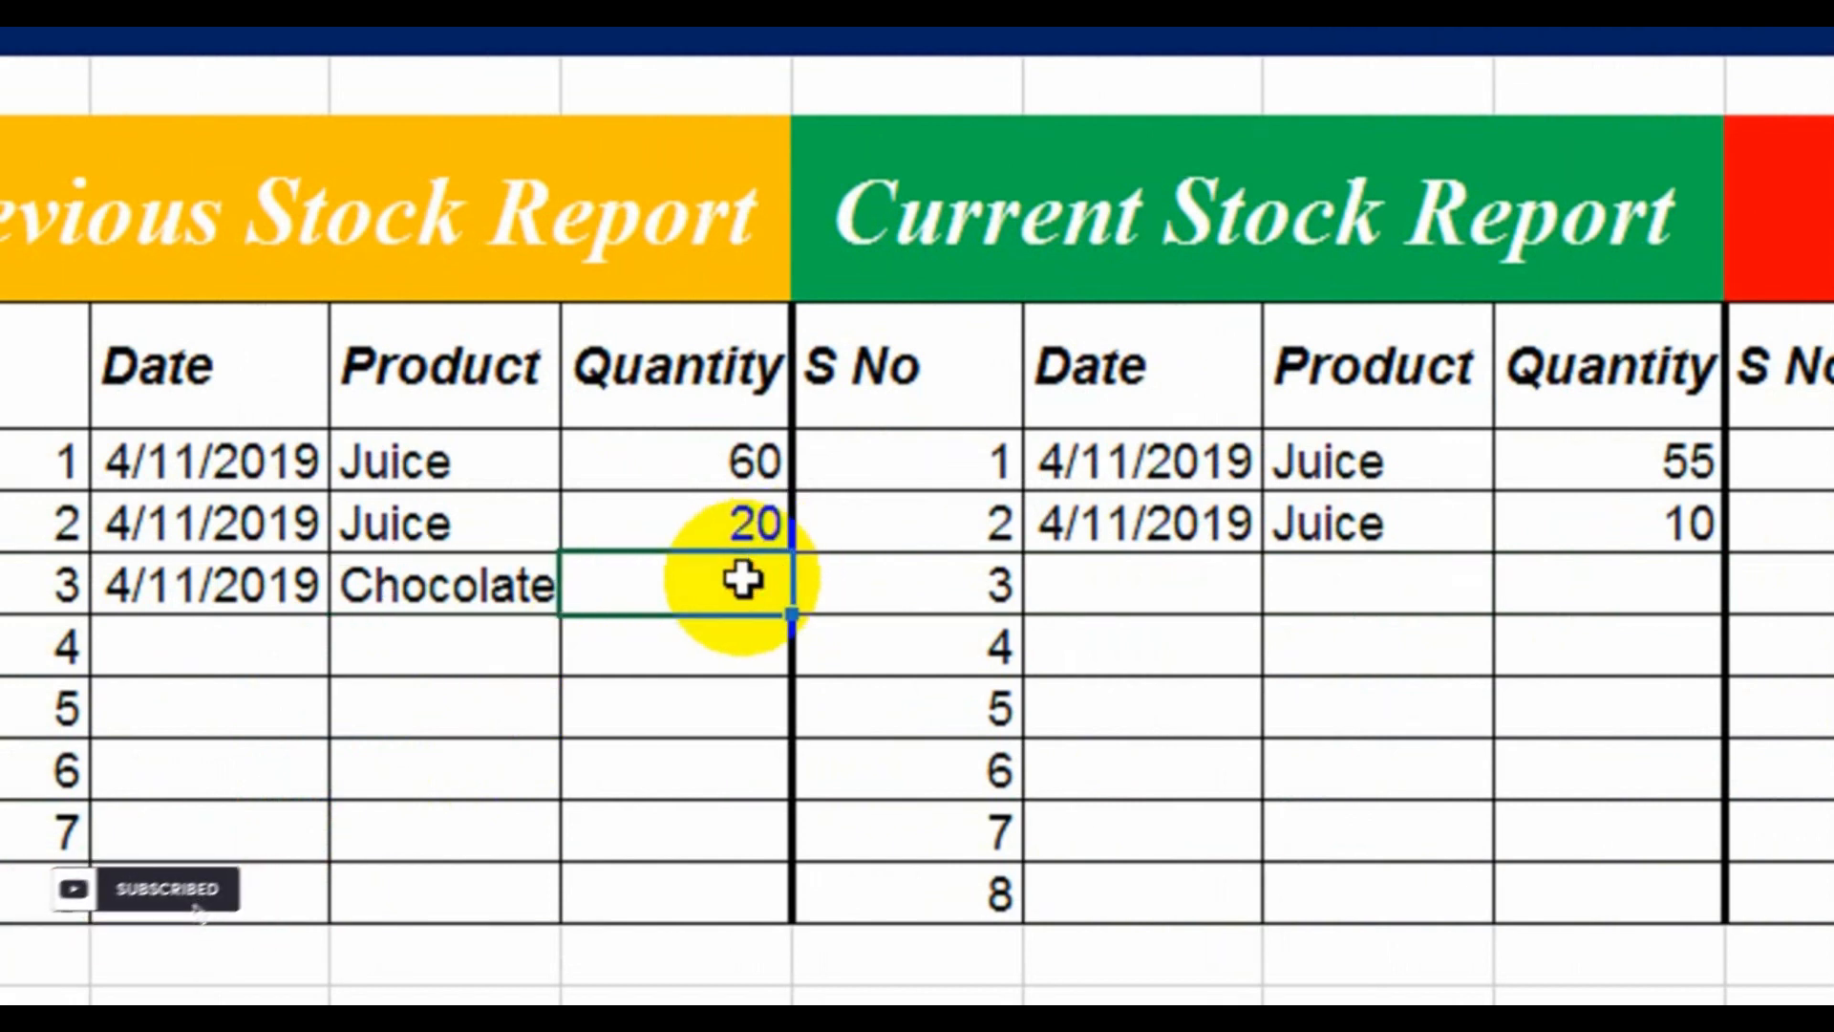
text(5)
key(Return)
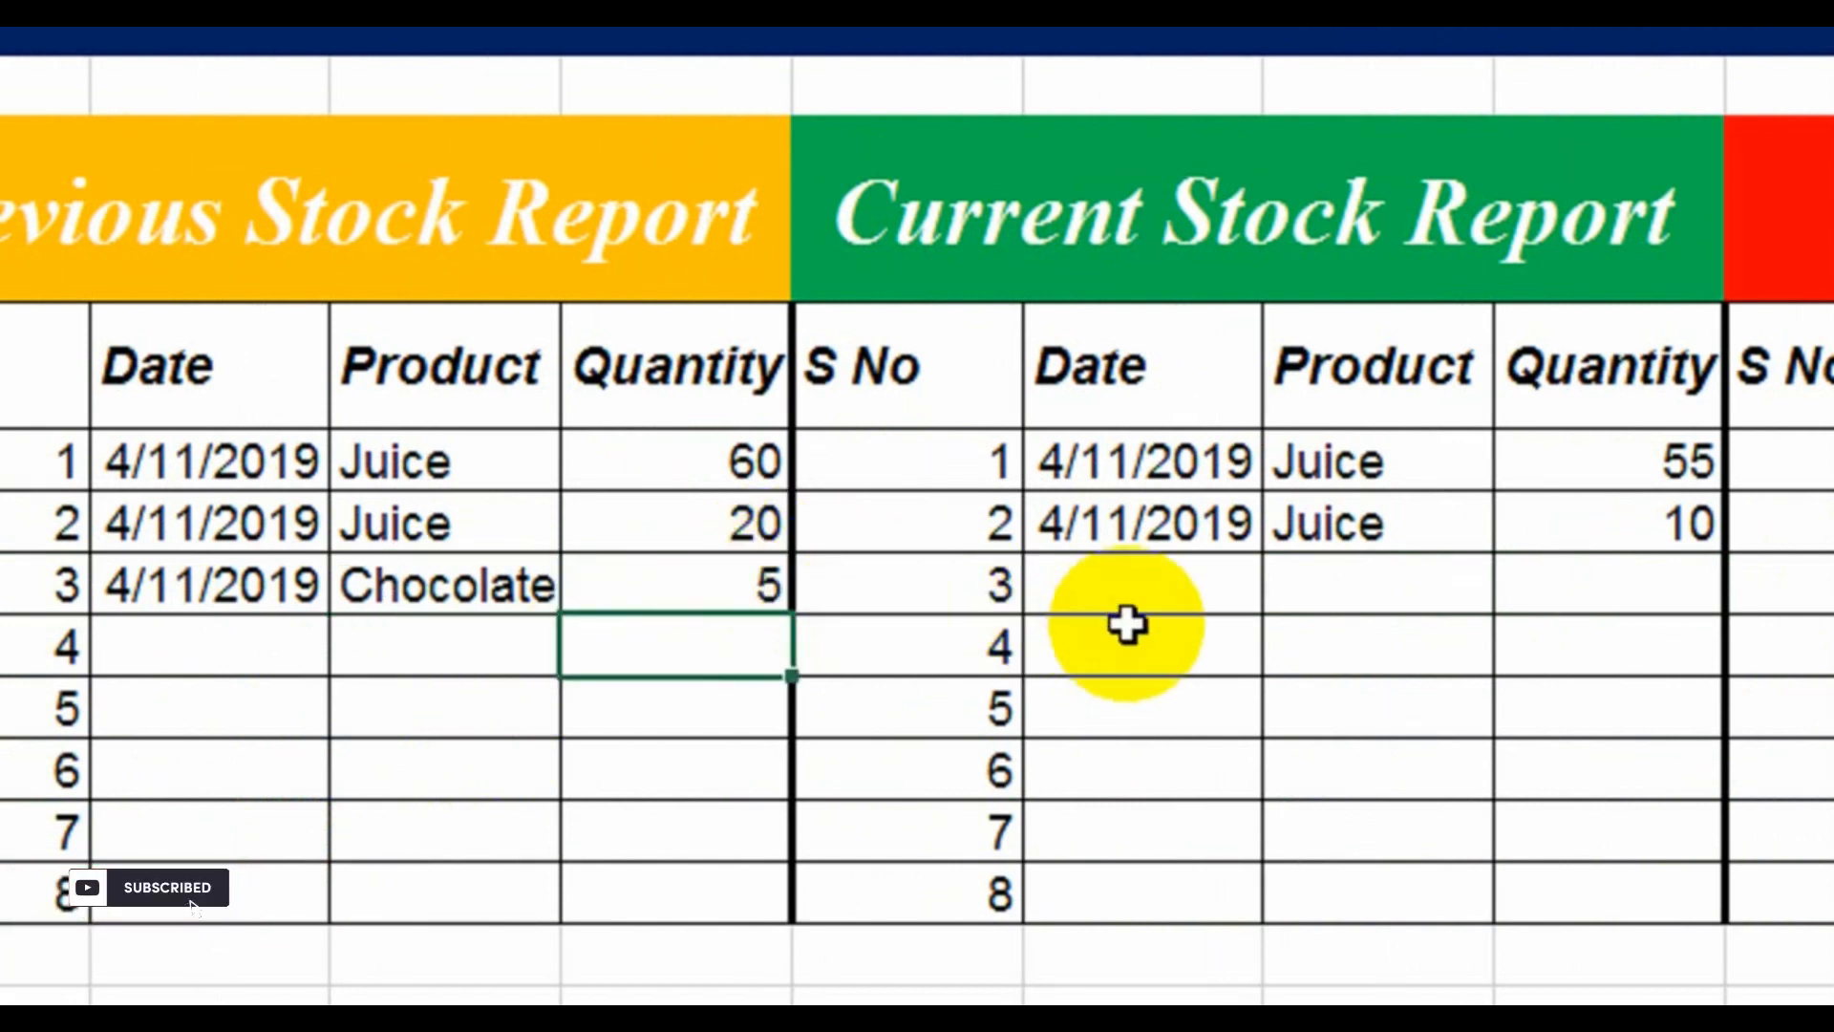
Step: Fill in row 3 of the Current Stock Report with the current date, 4/11/2019, product Chocolate and quantity 3
click(1151, 602)
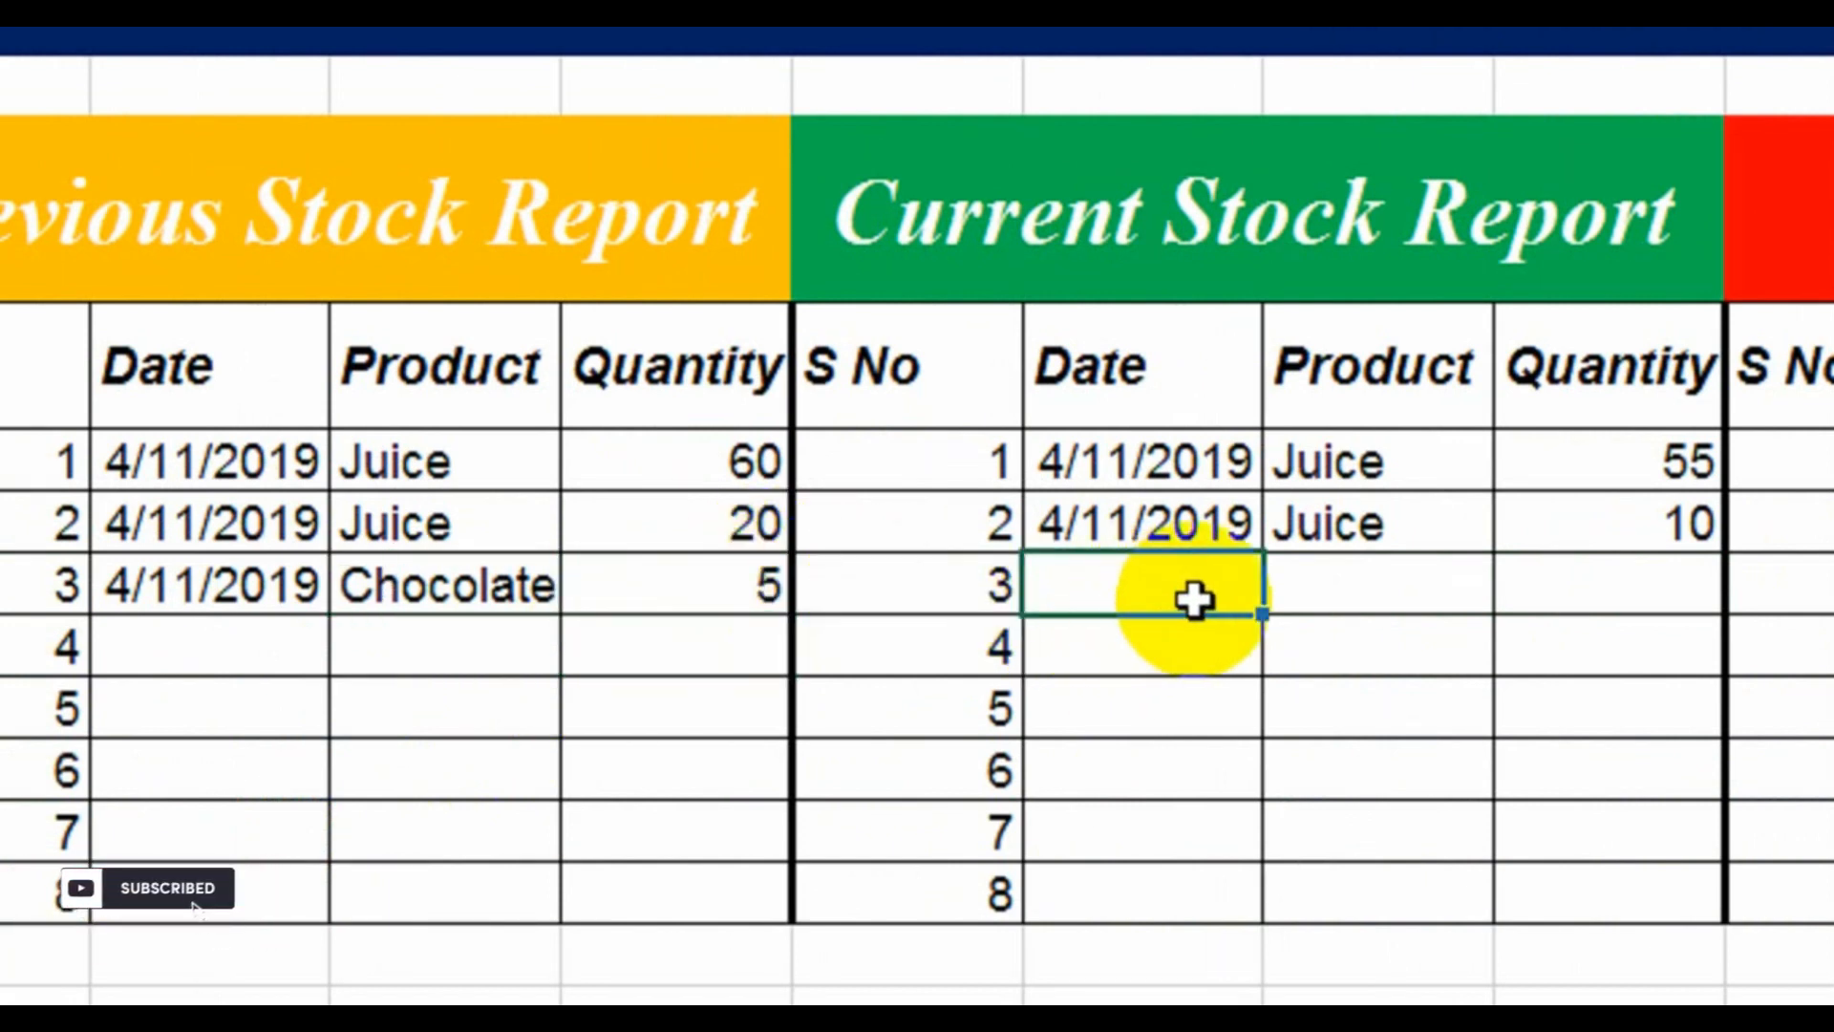
key(ctrl+semicolon)
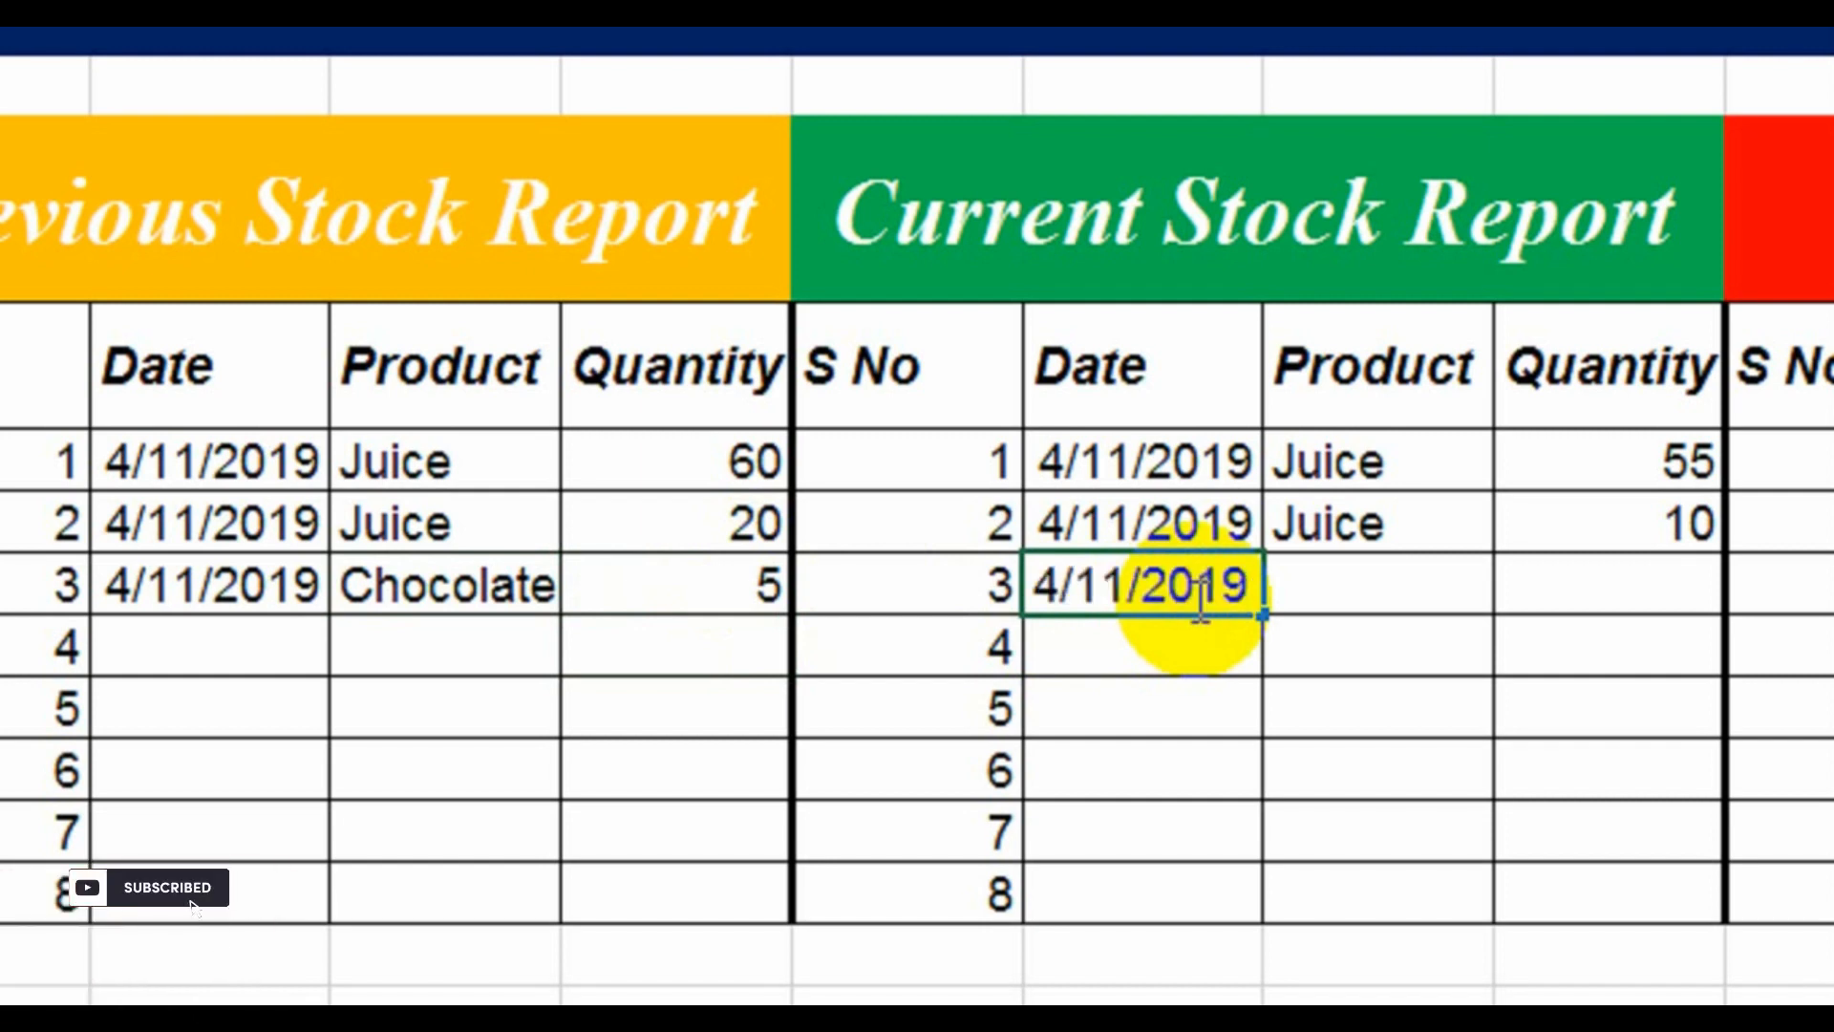
key(Tab)
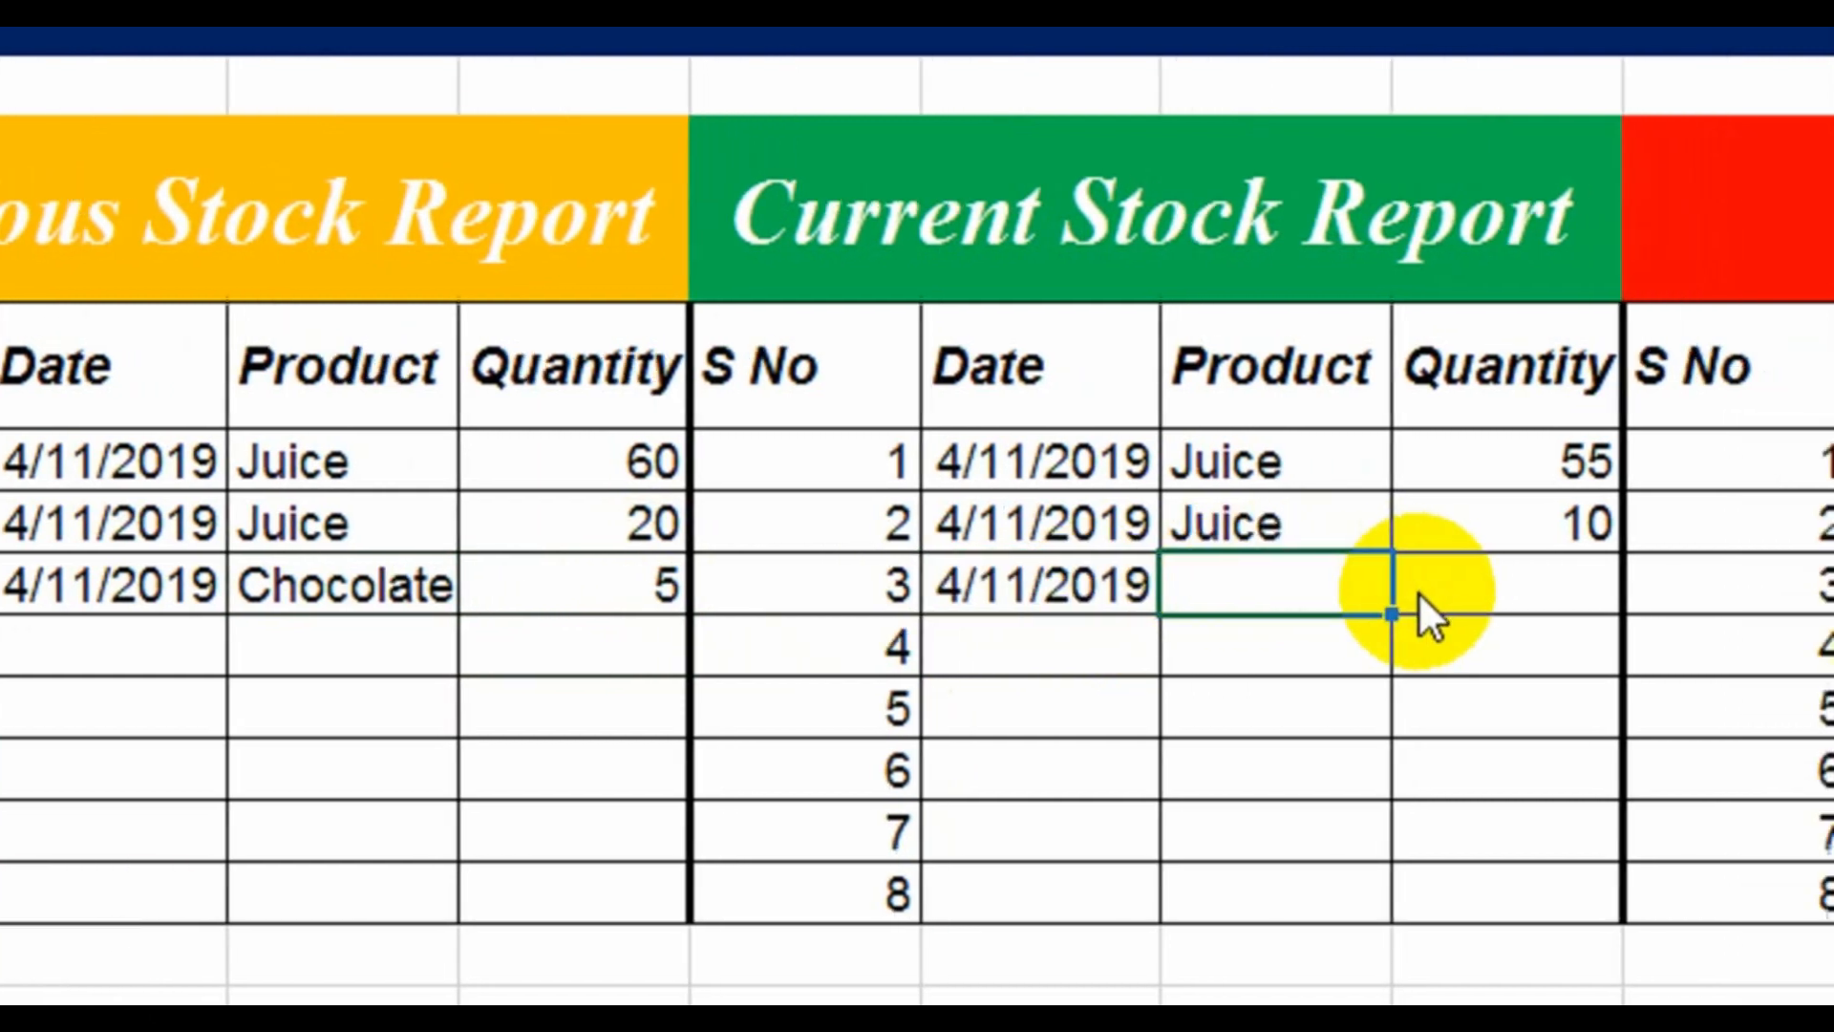
click(1519, 589)
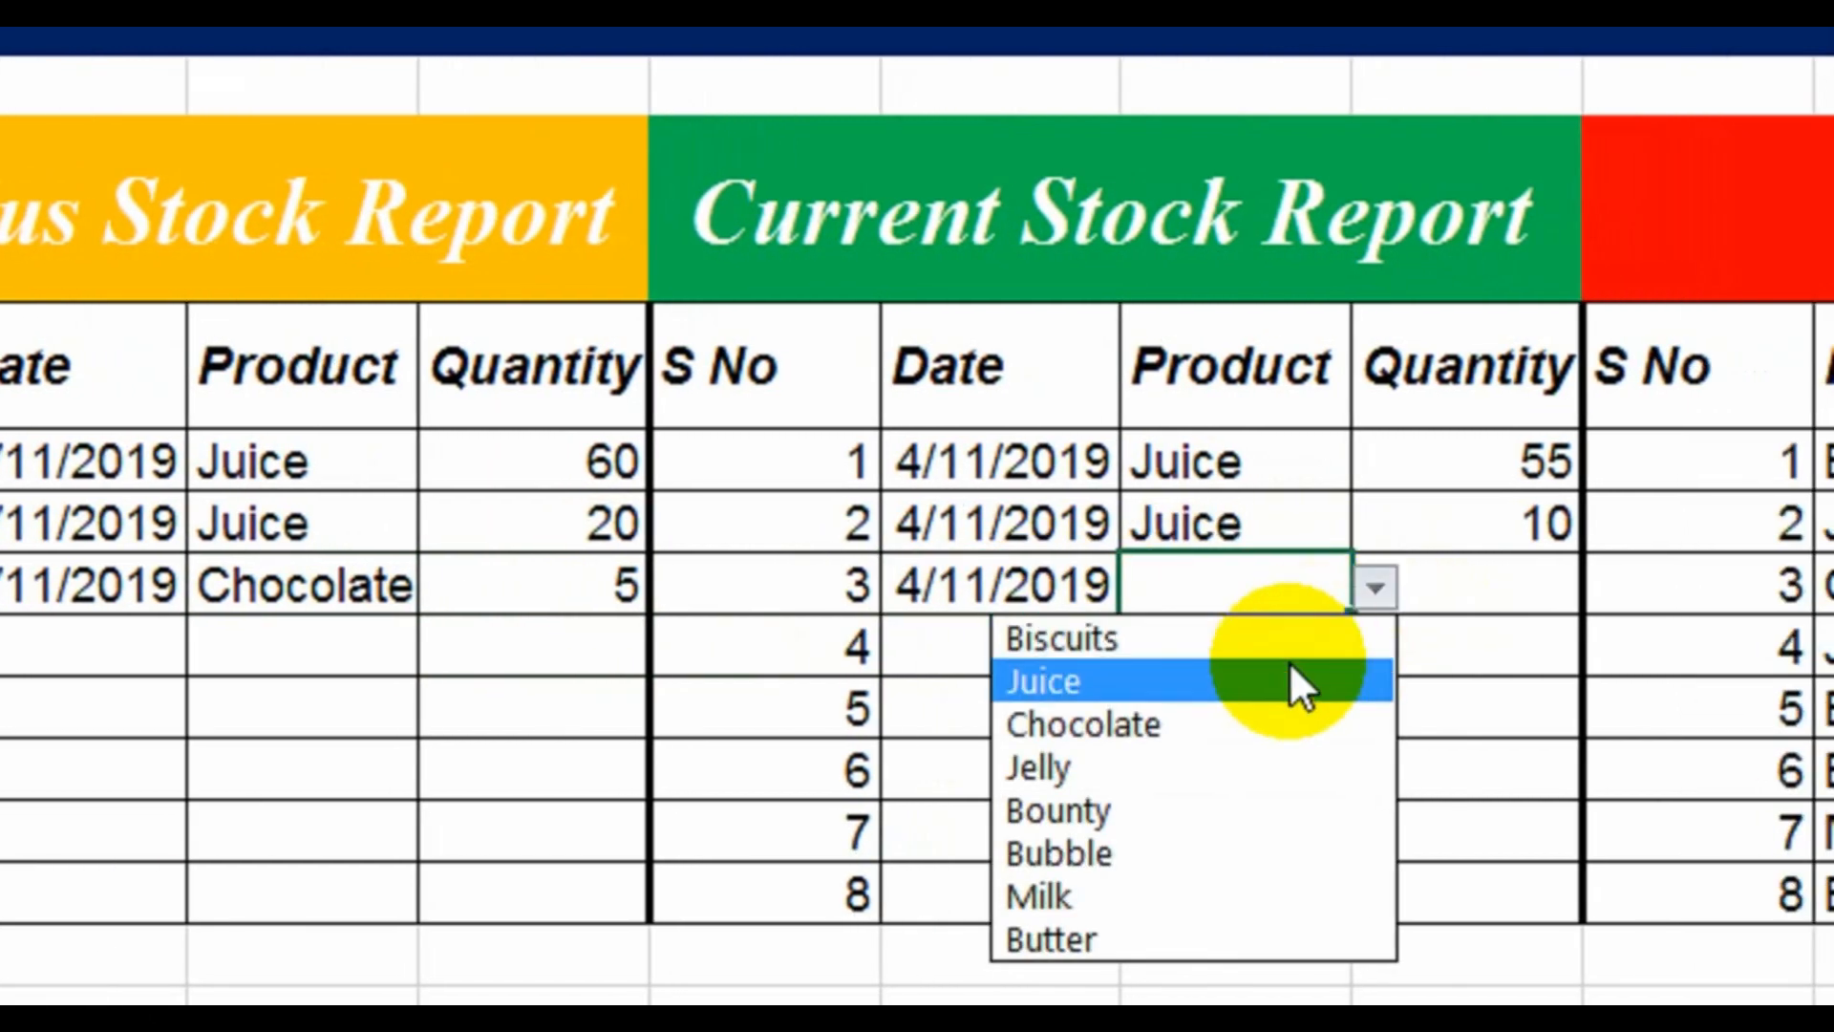
click(1262, 707)
key(Tab)
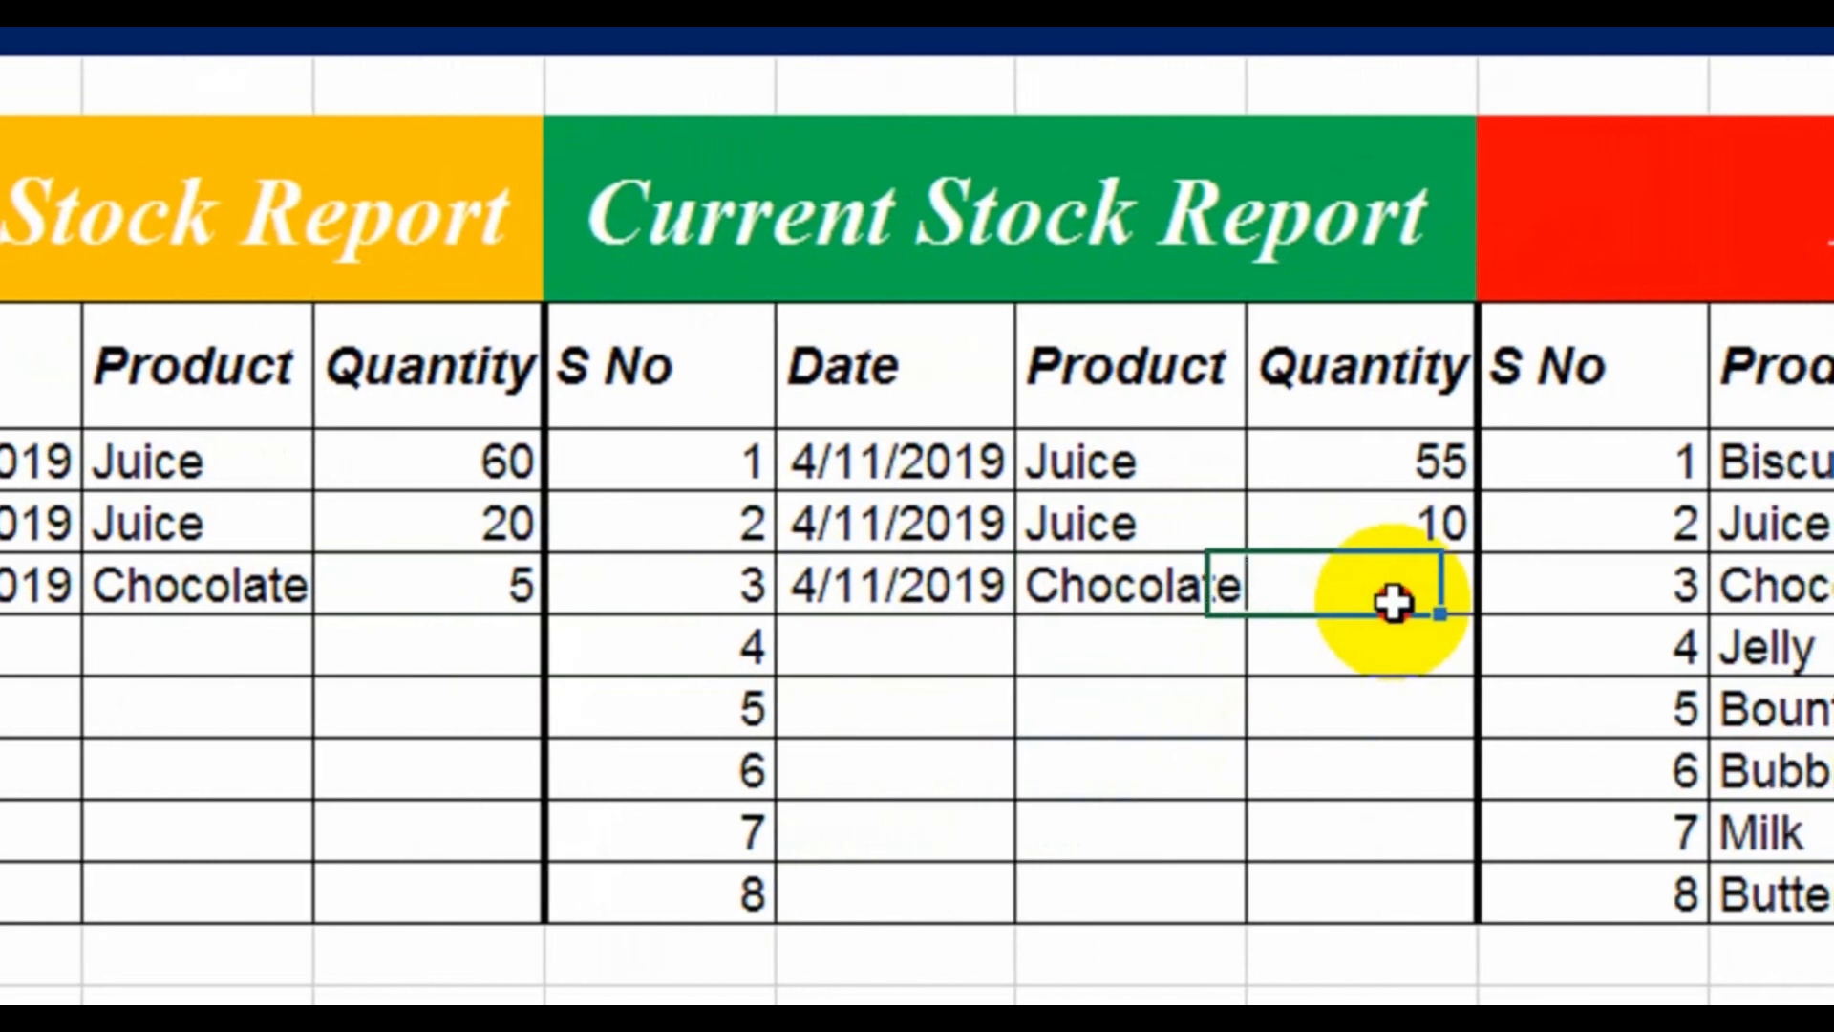
text(3)
key(Return)
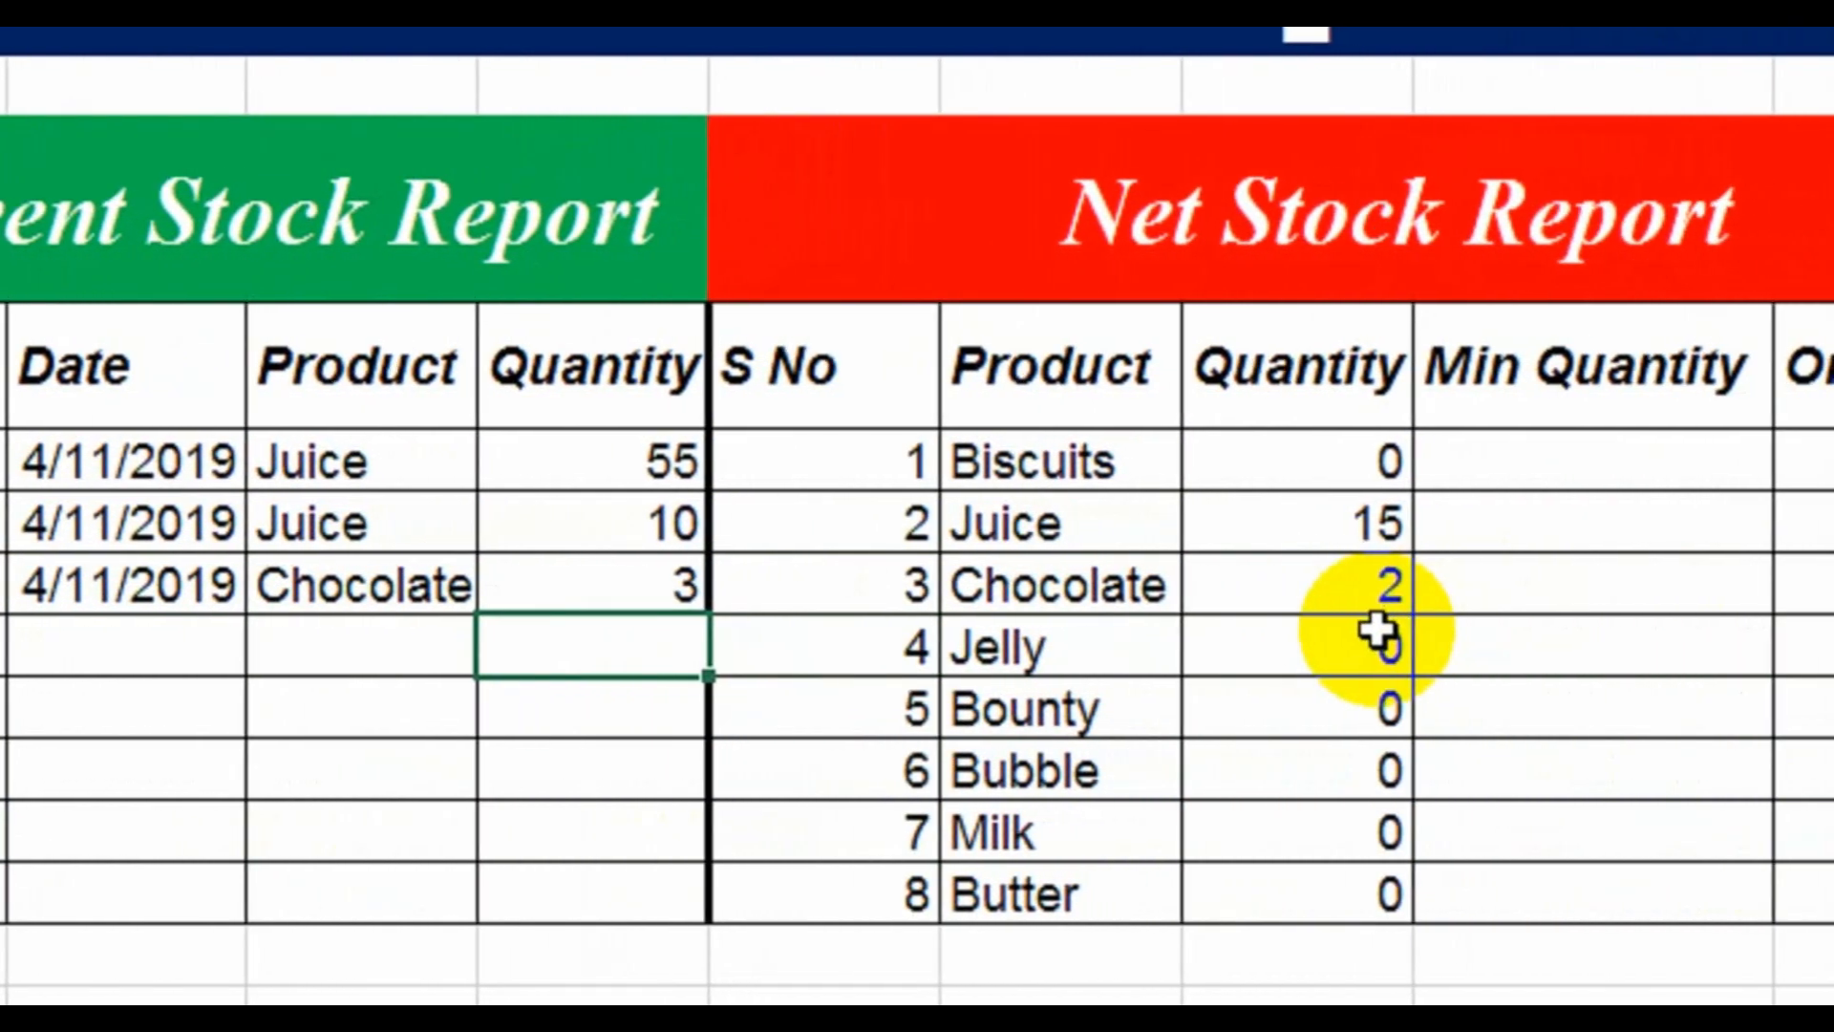
Step: Set the Min Quantity for Biscuits to 10 in the Net Stock Report and copy it down to the remaining products
click(1600, 502)
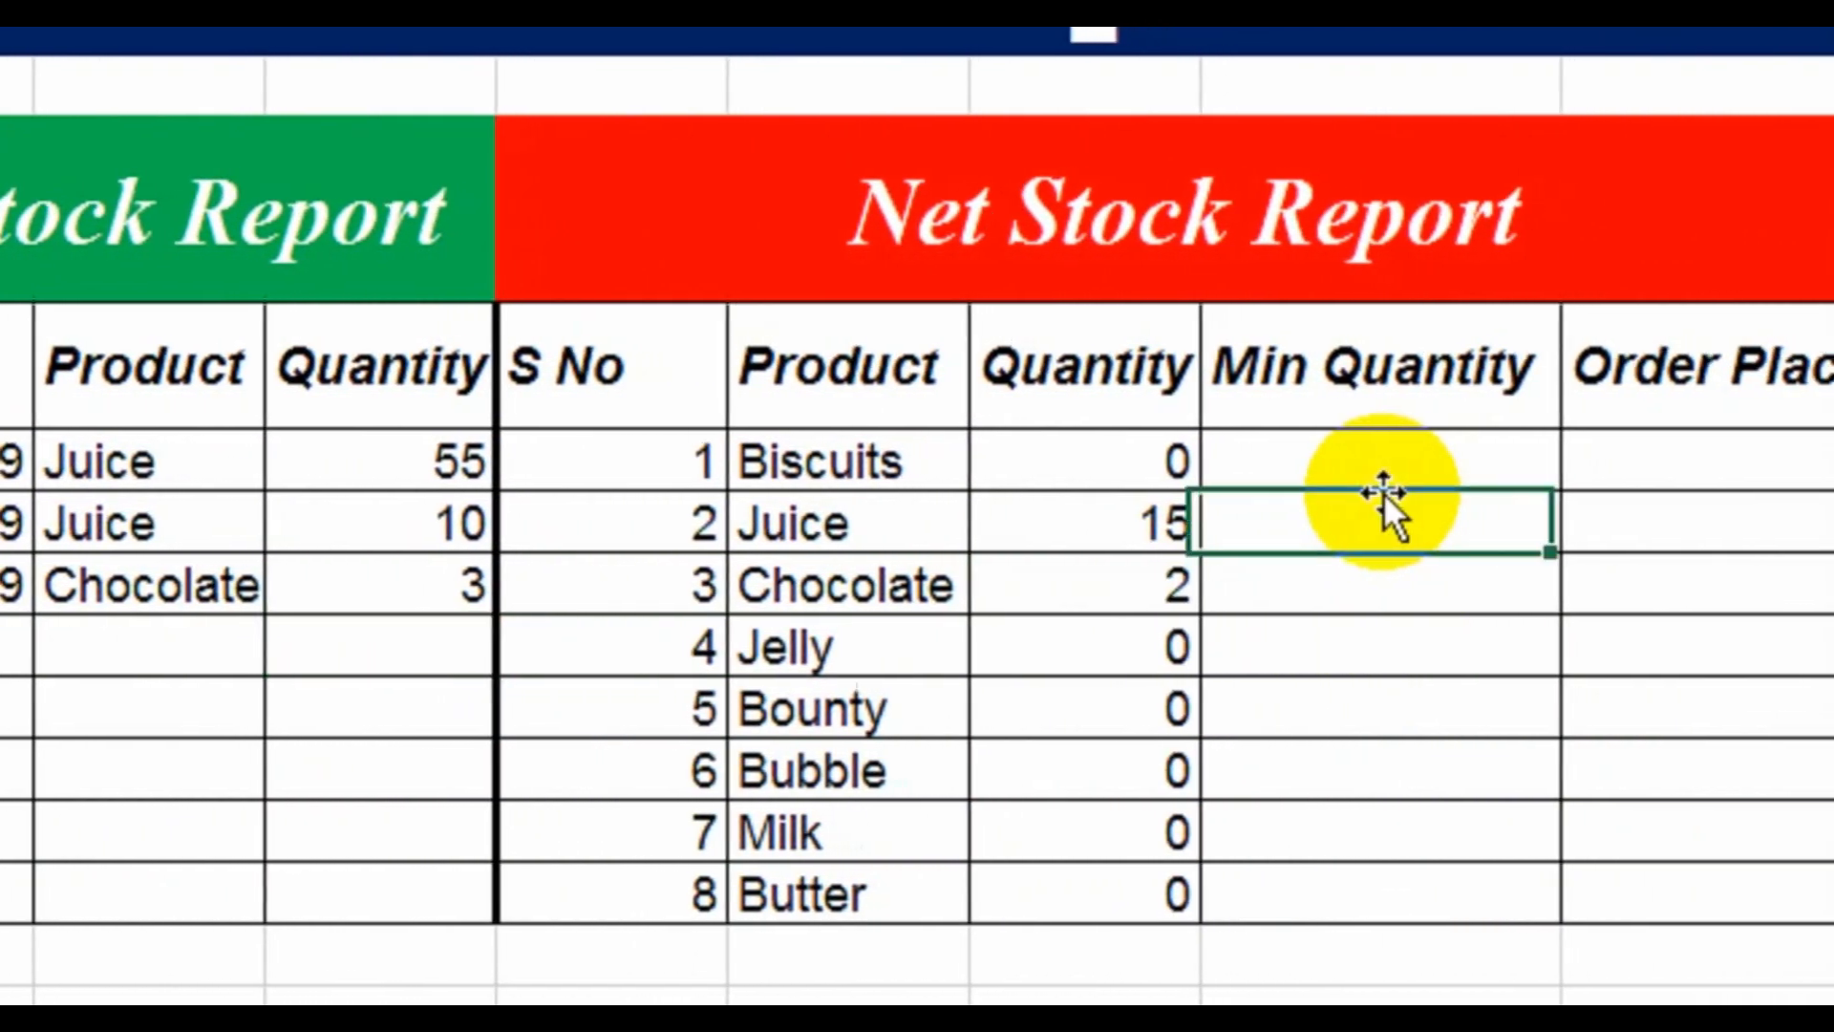
click(1378, 464)
text(10)
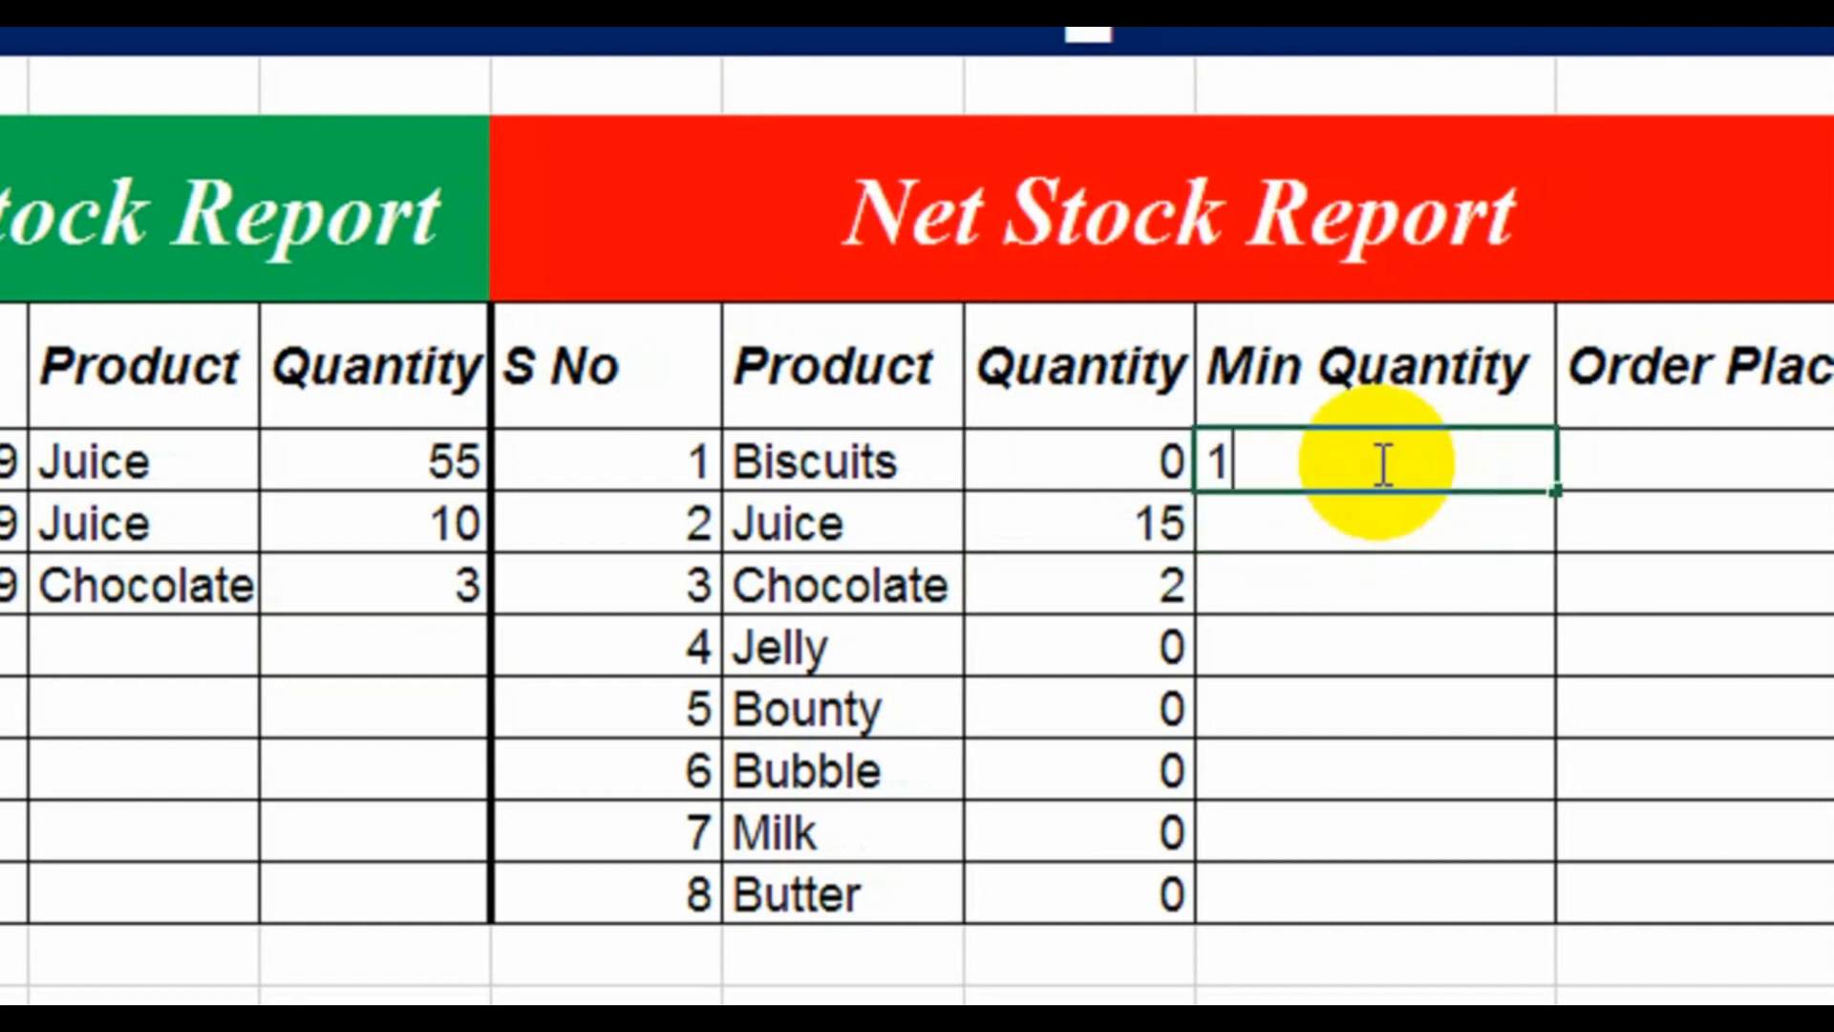
key(Return)
click(1378, 464)
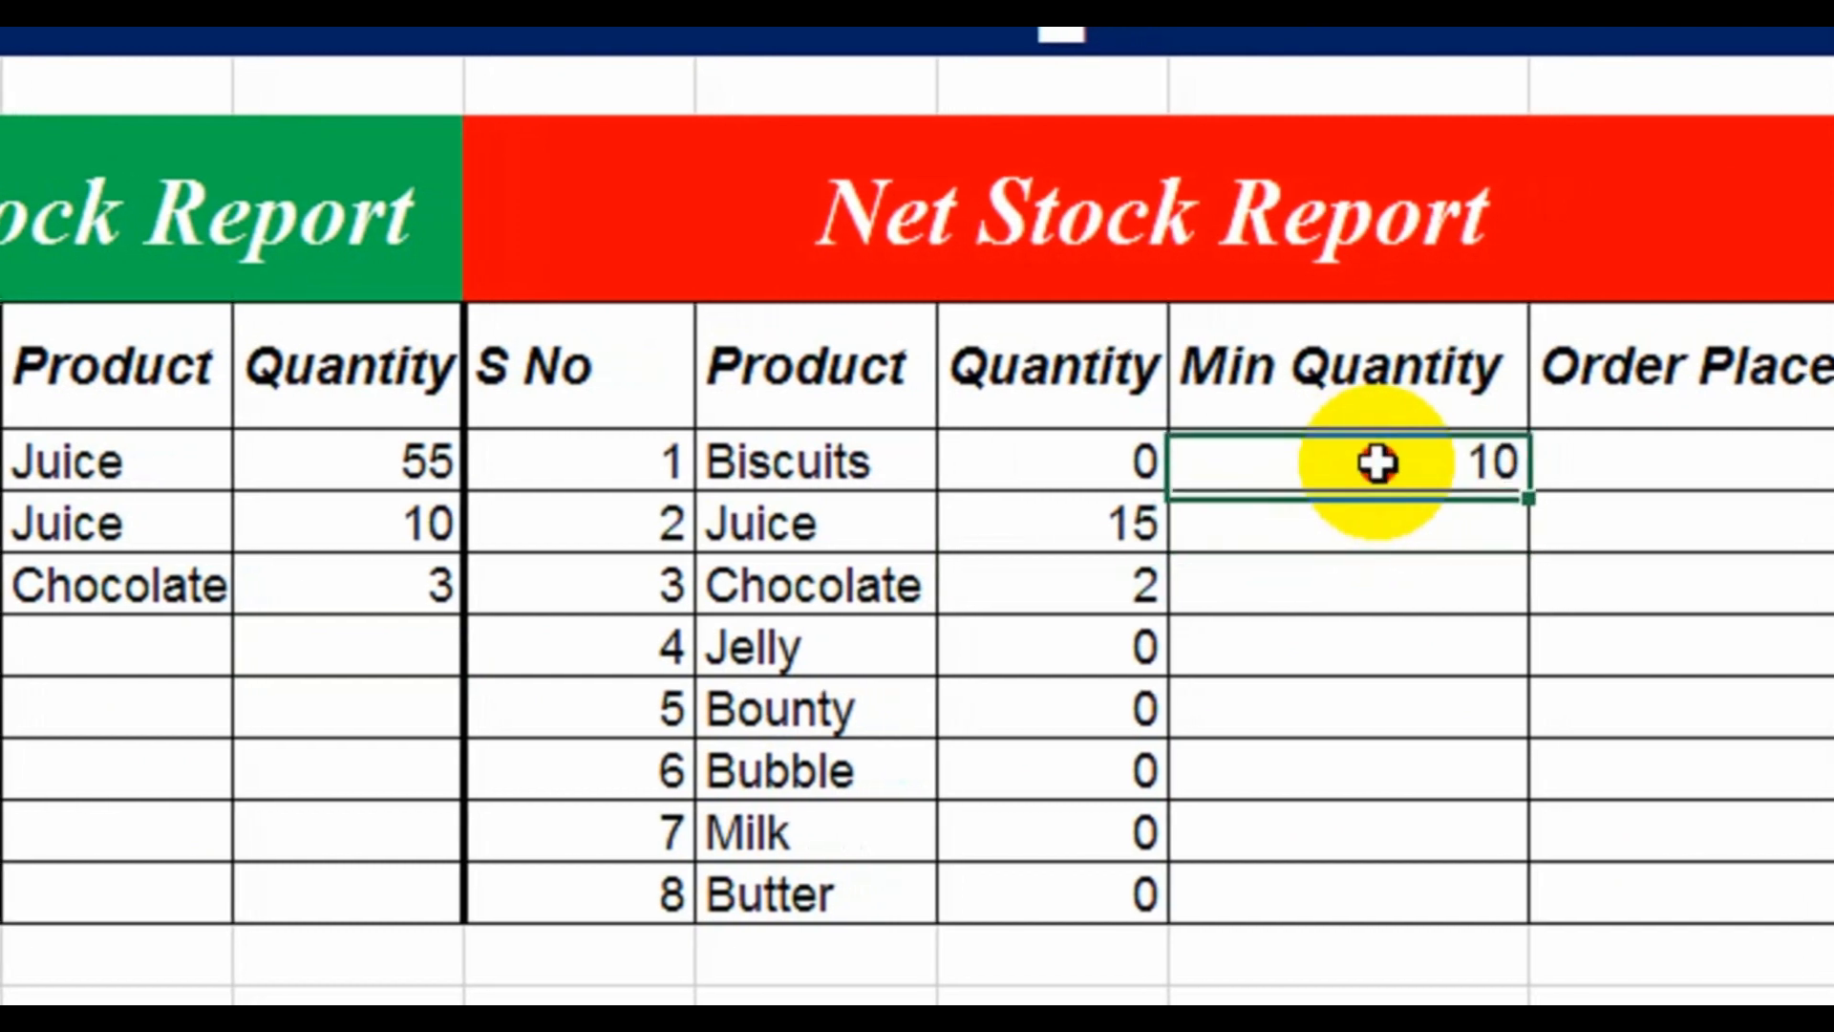
double_click(1383, 497)
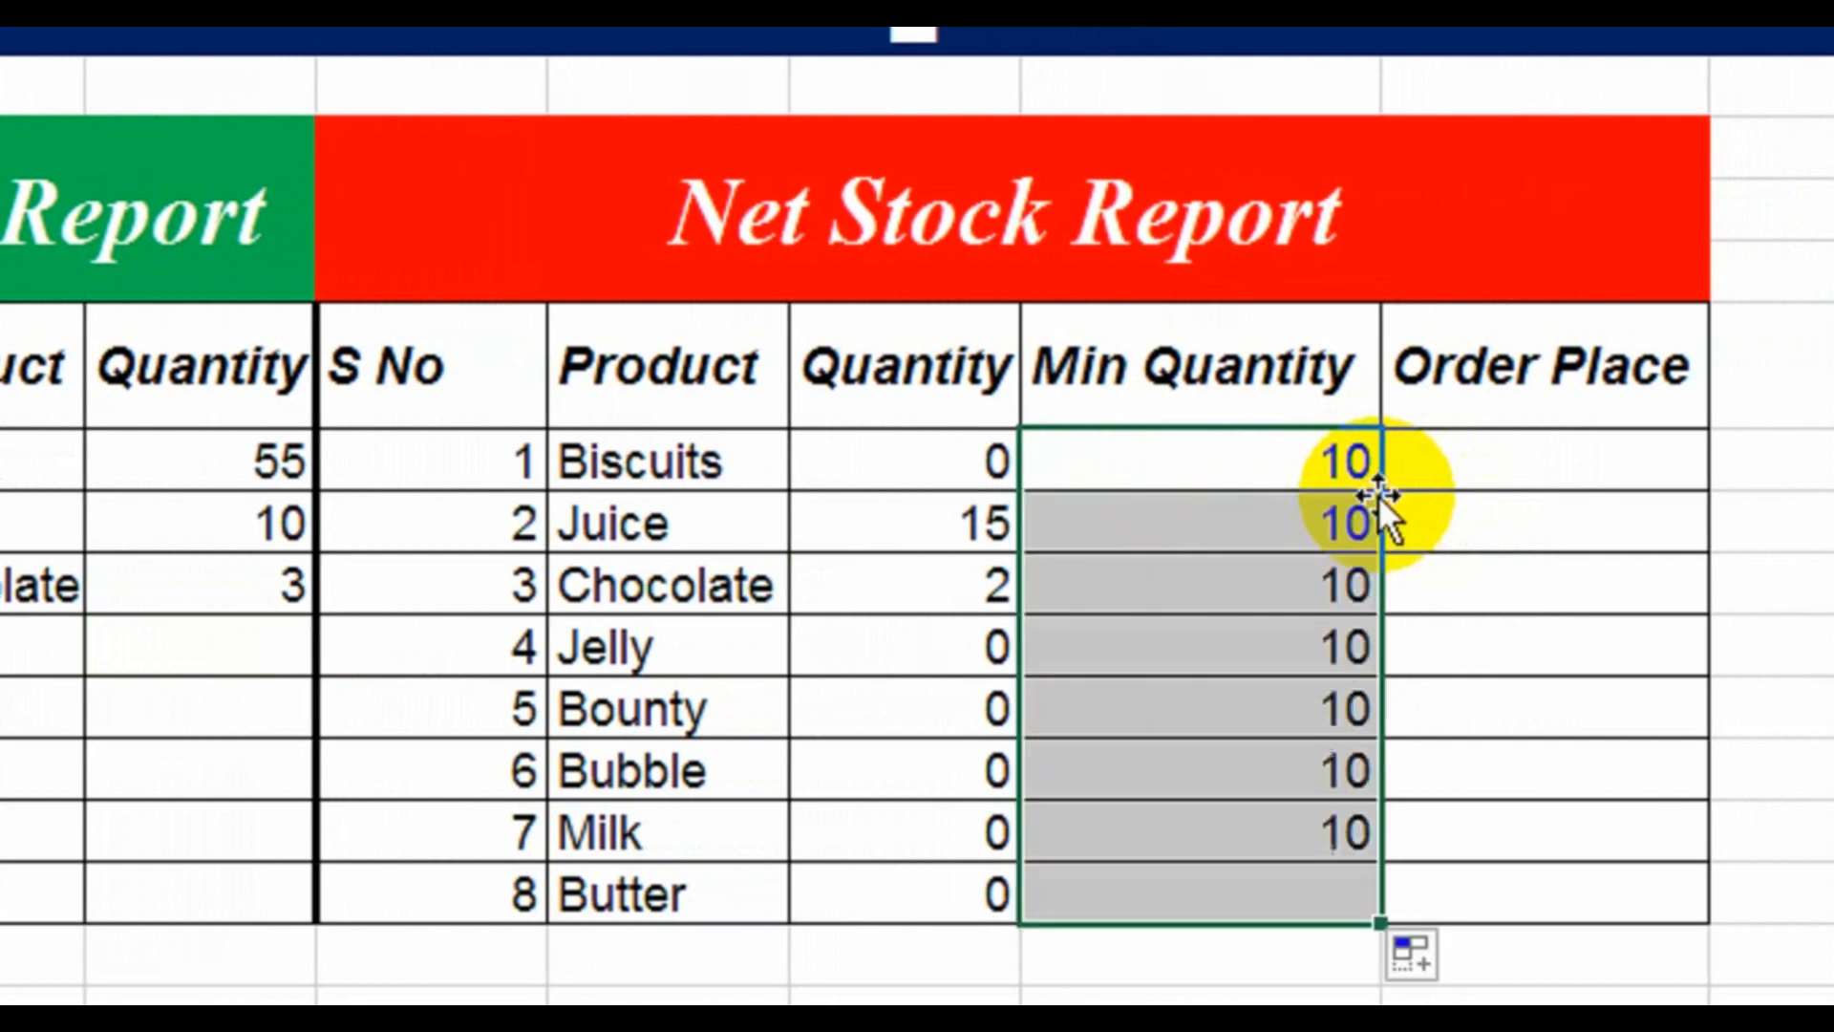
click(1492, 504)
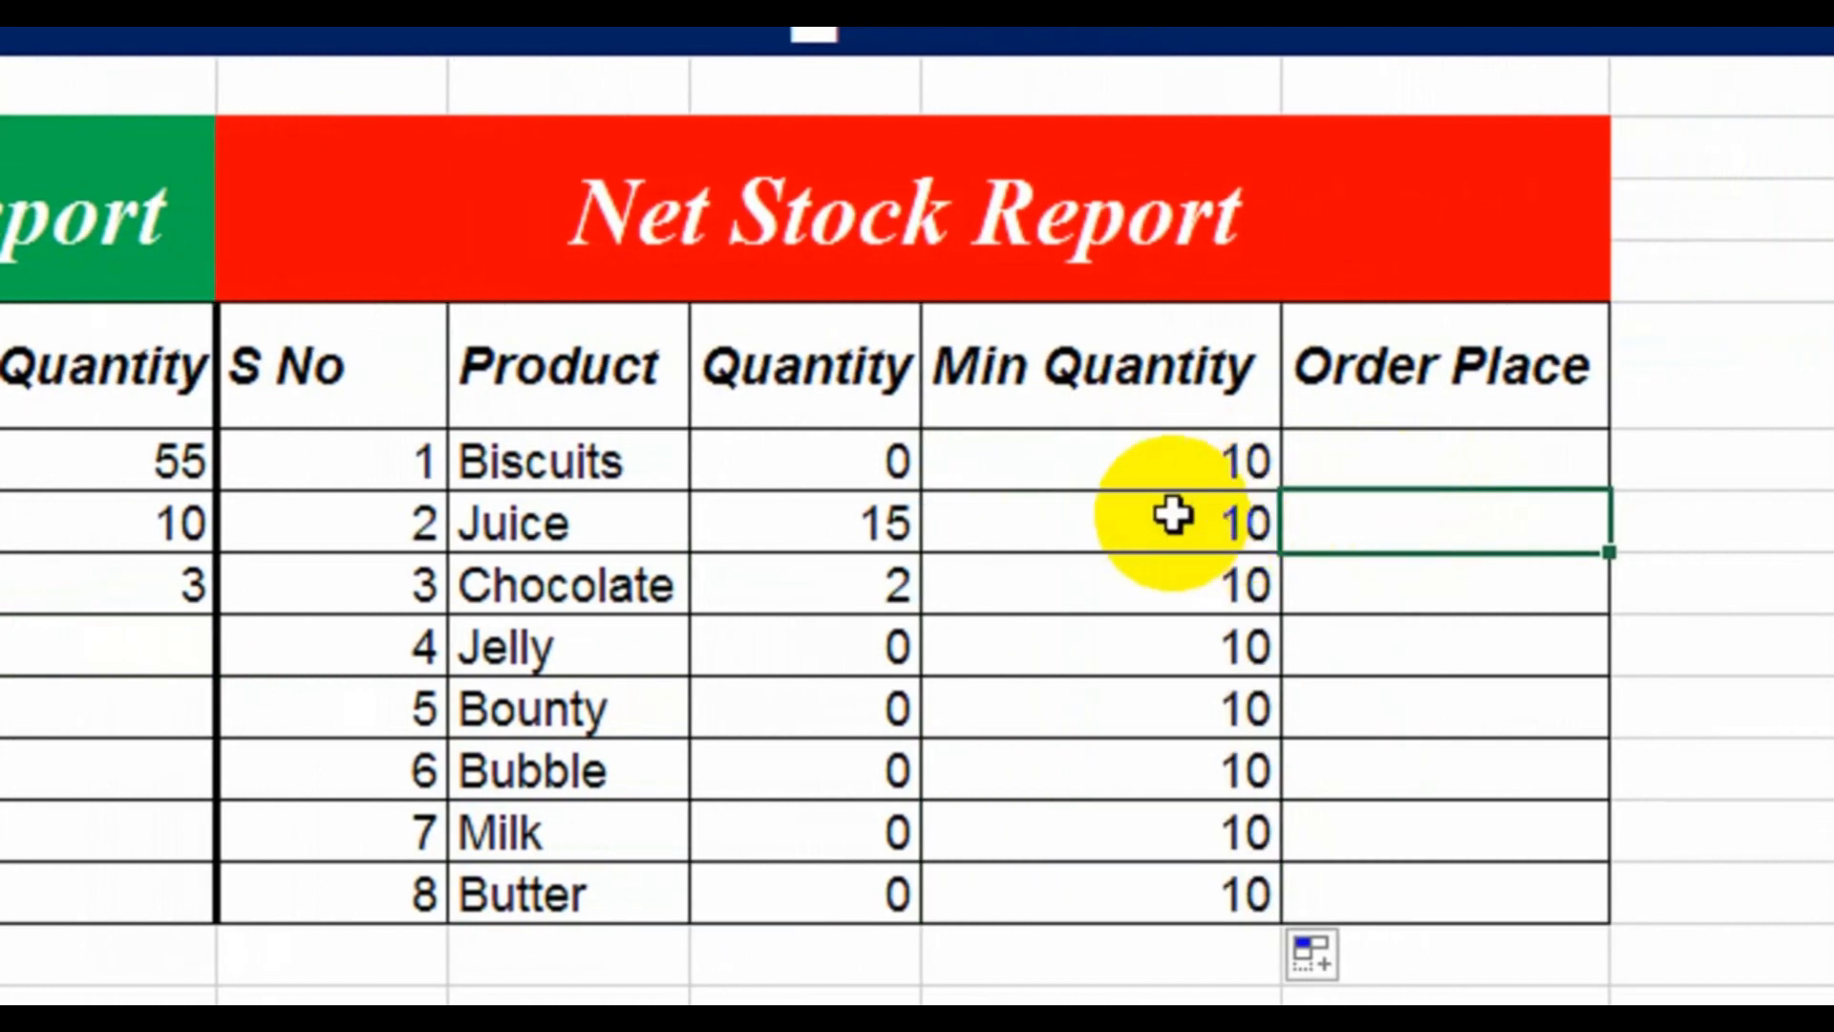
click(1149, 495)
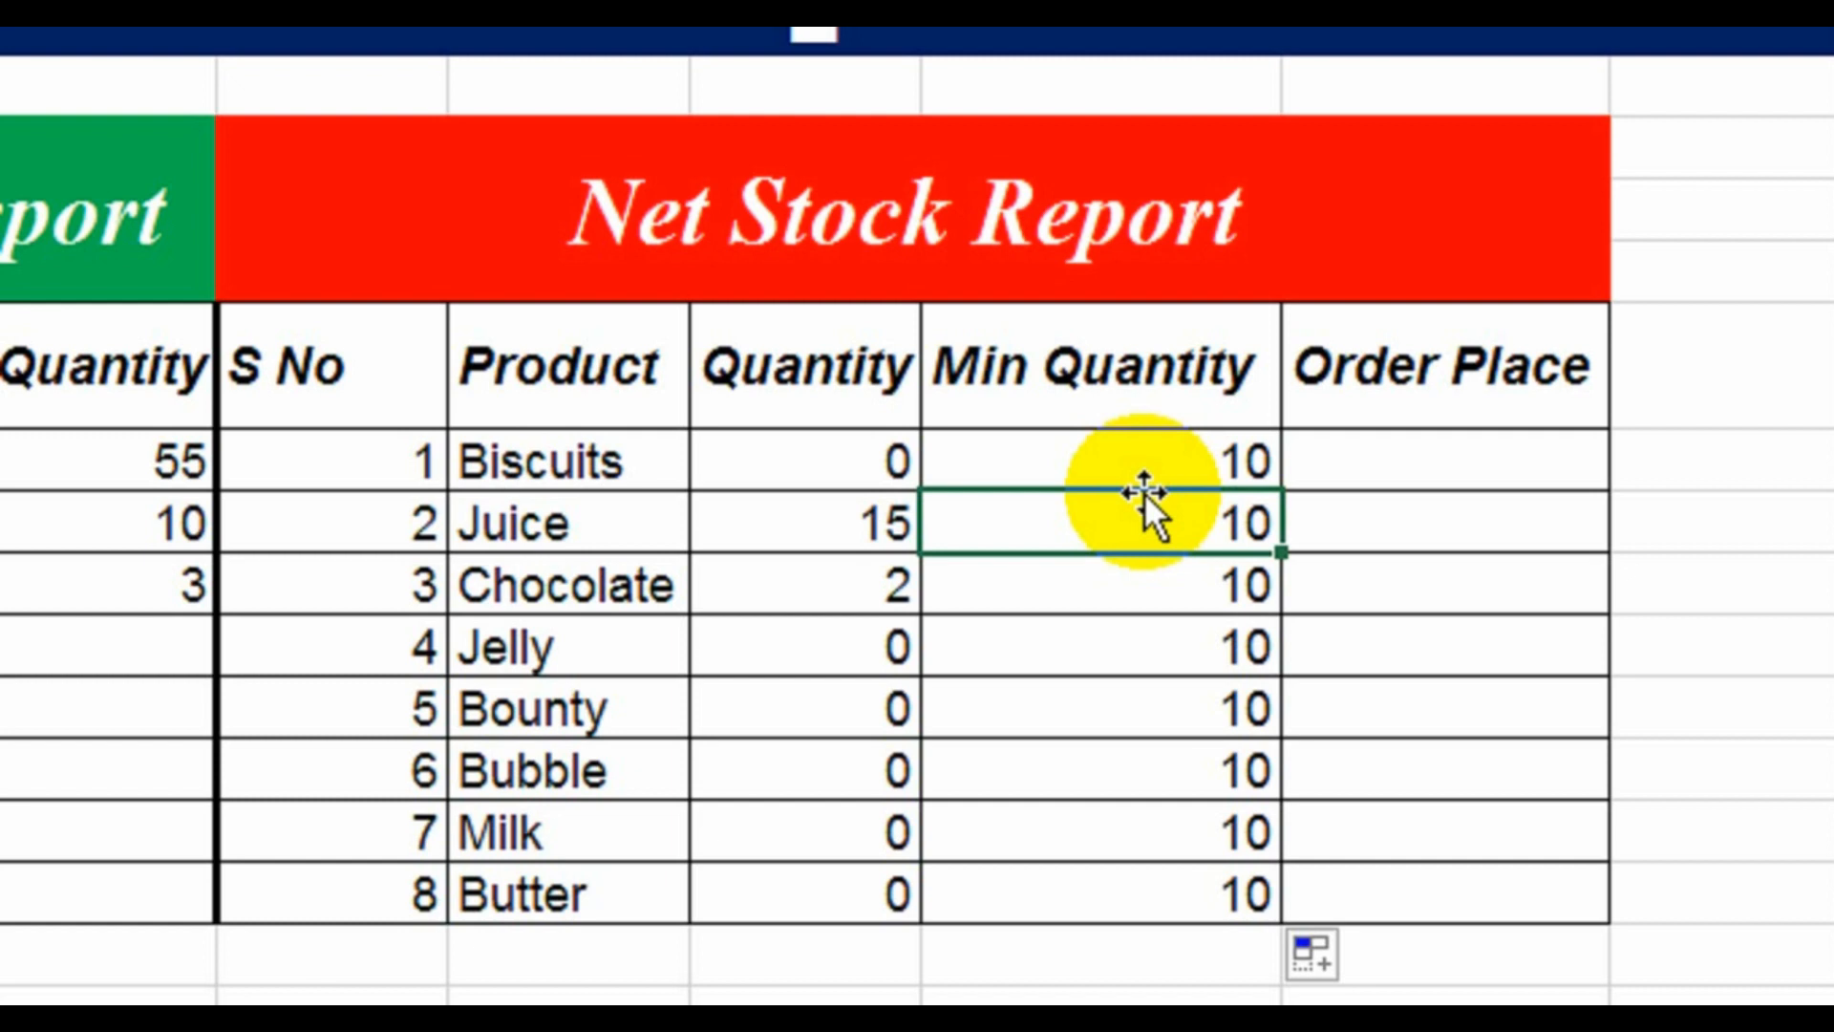
Step: Begin an IF formula in the Biscuits row's Order Place cell with the logical test L10<K10, comparing Min Quantity to Quantity
click(1382, 457)
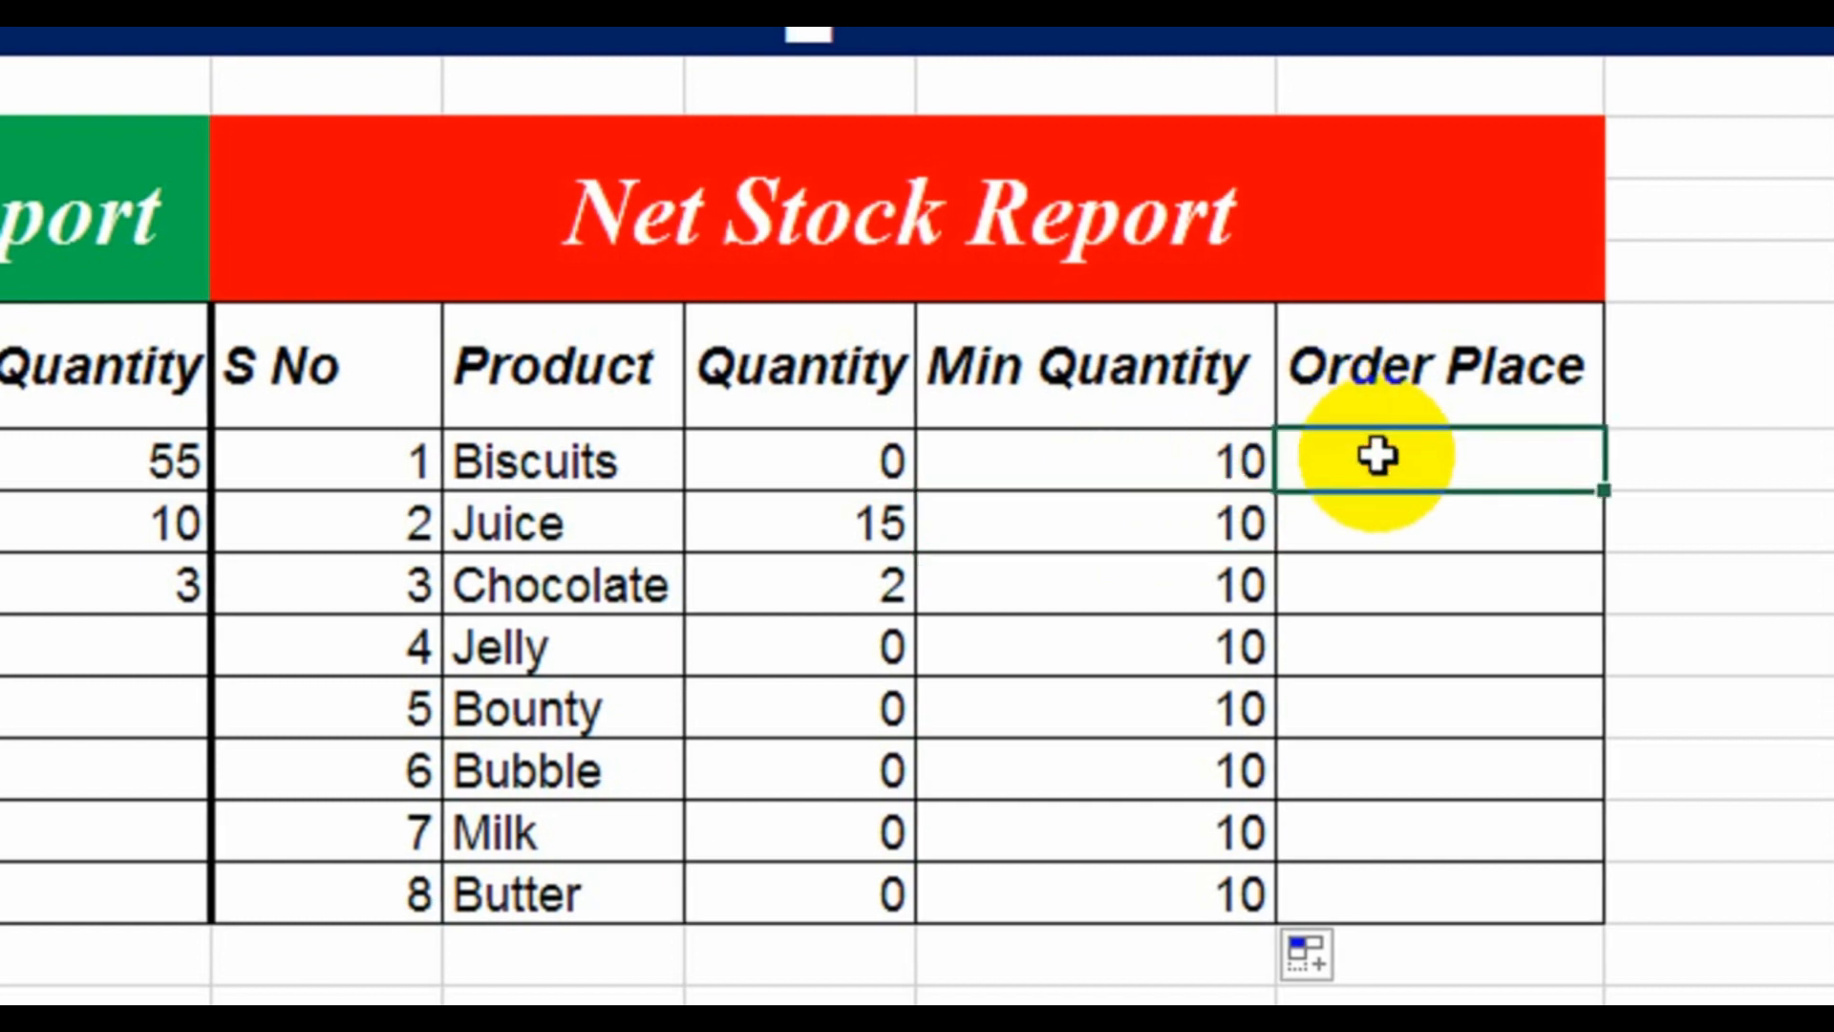
text(=)
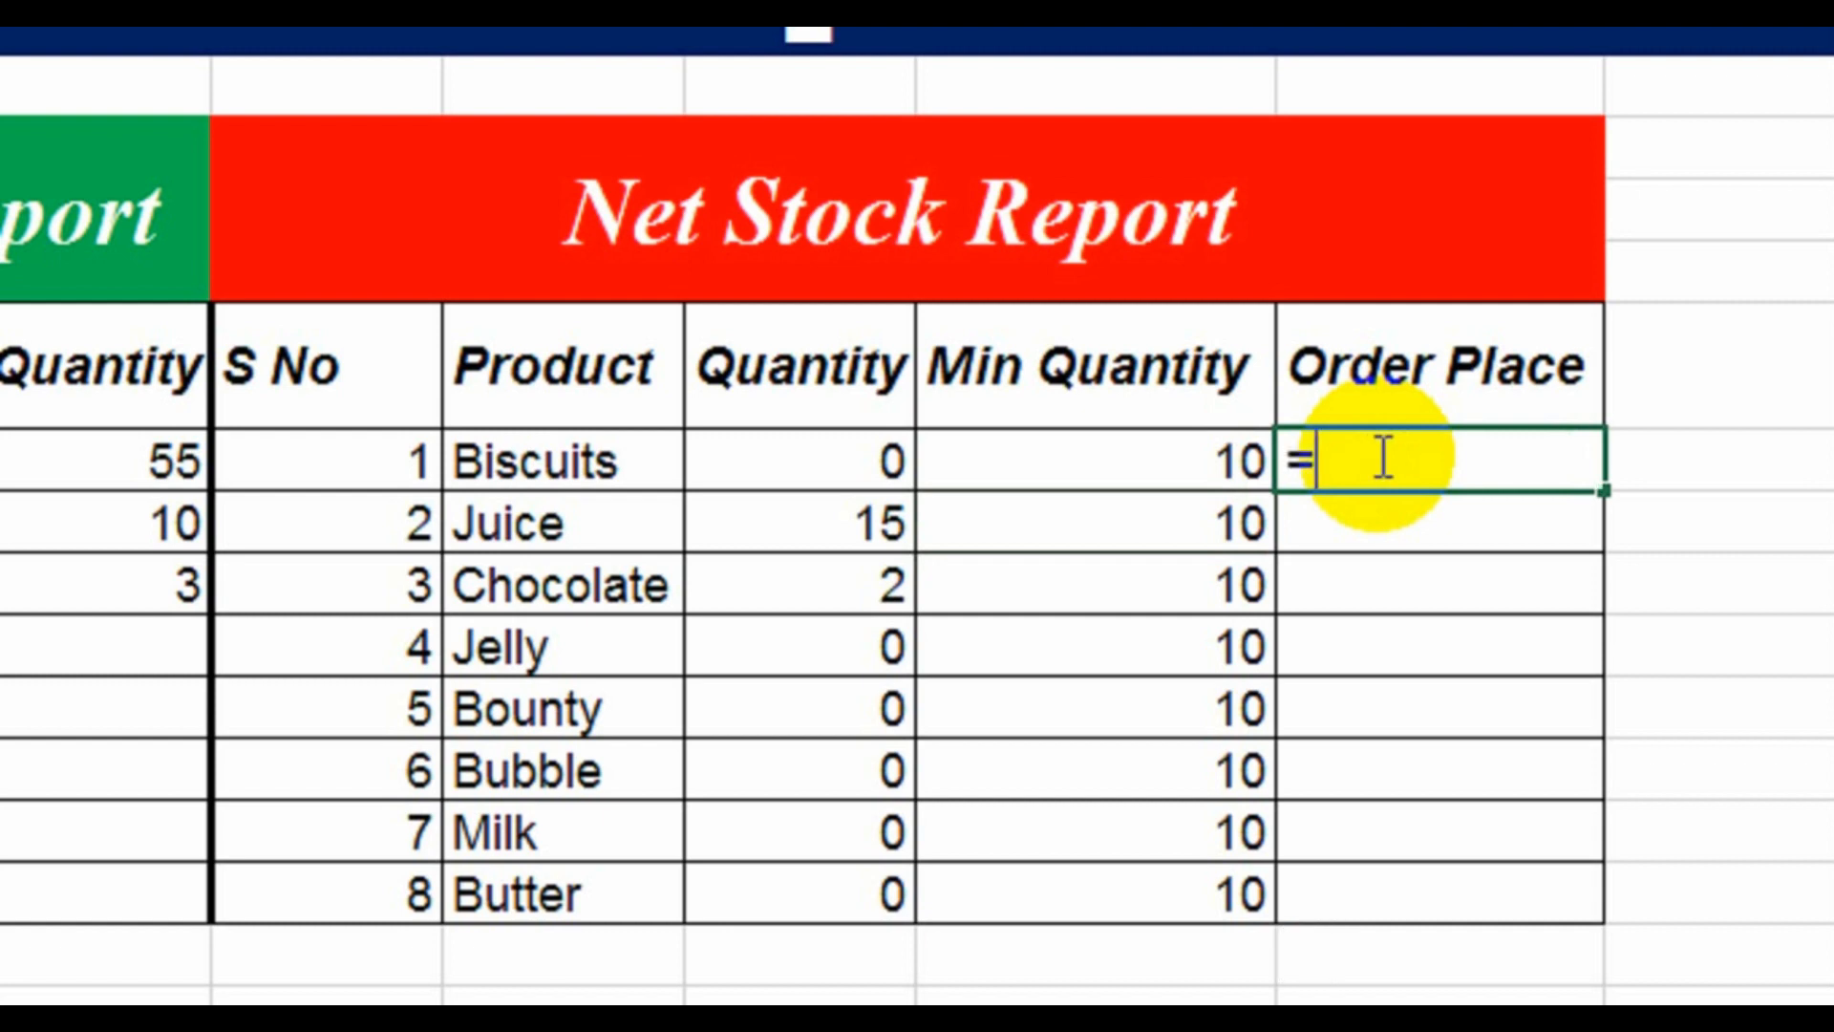
text(if)
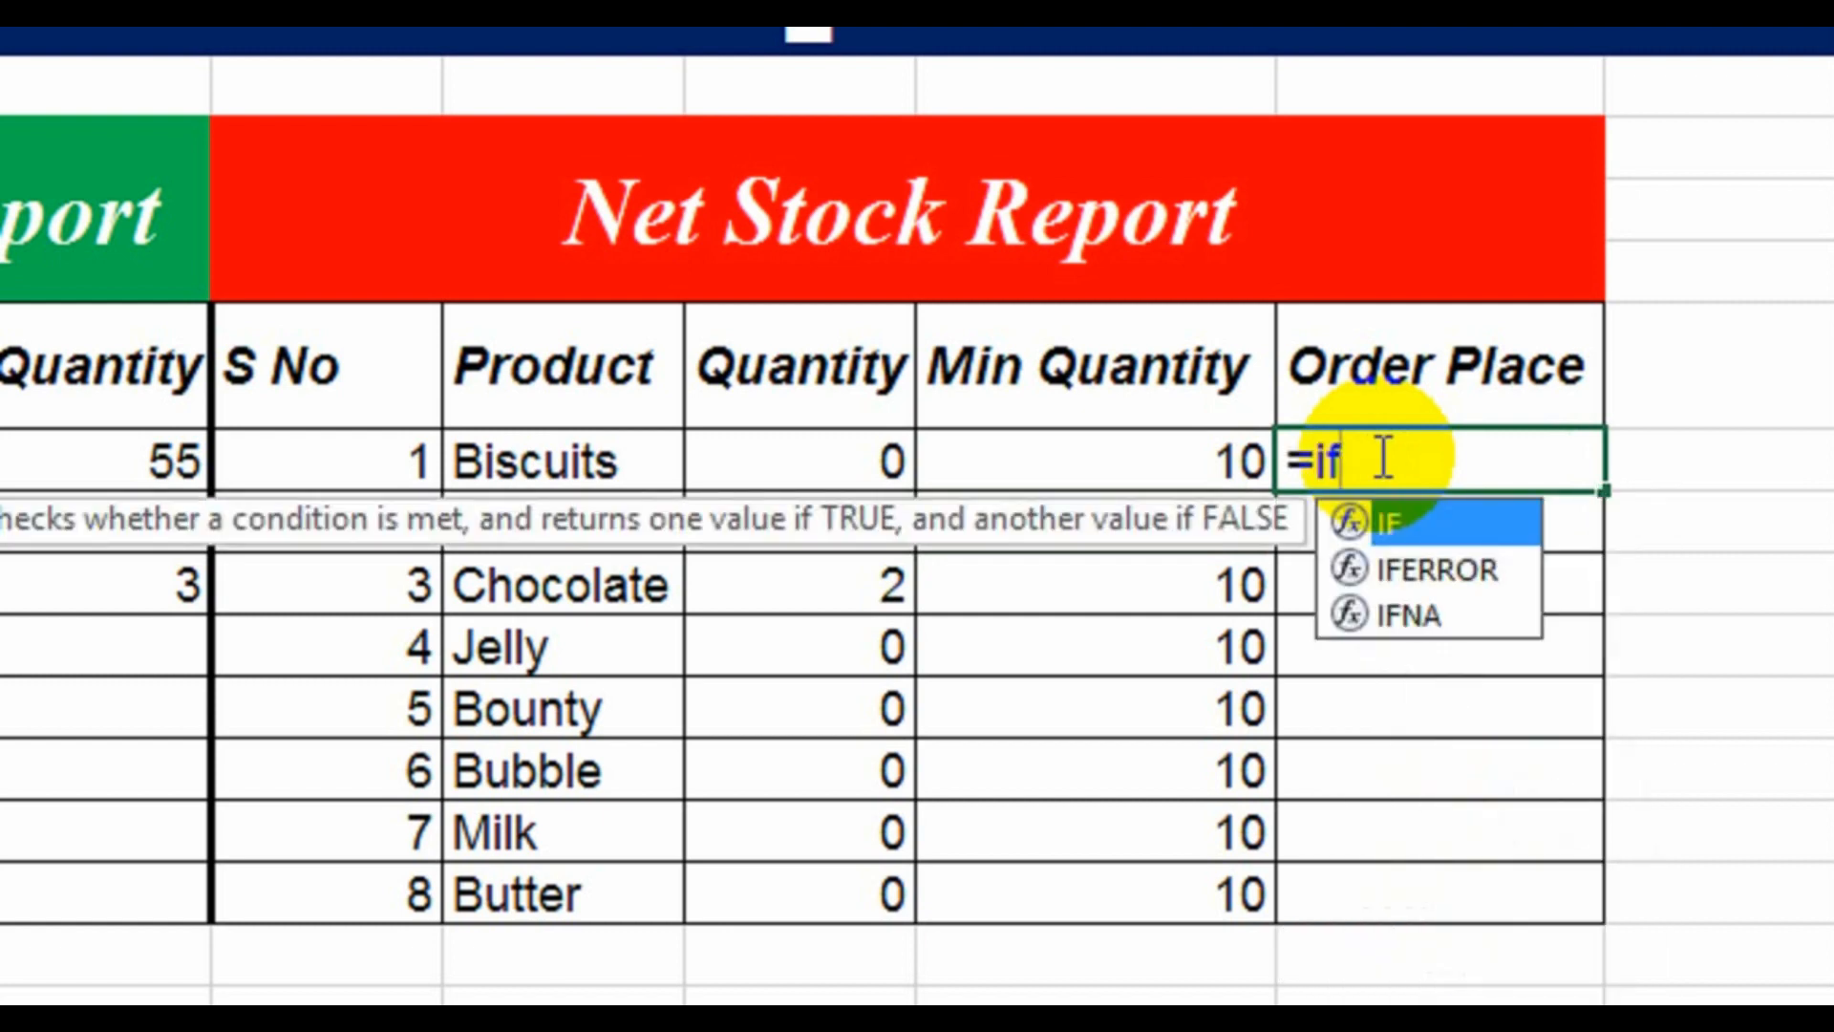
text(()
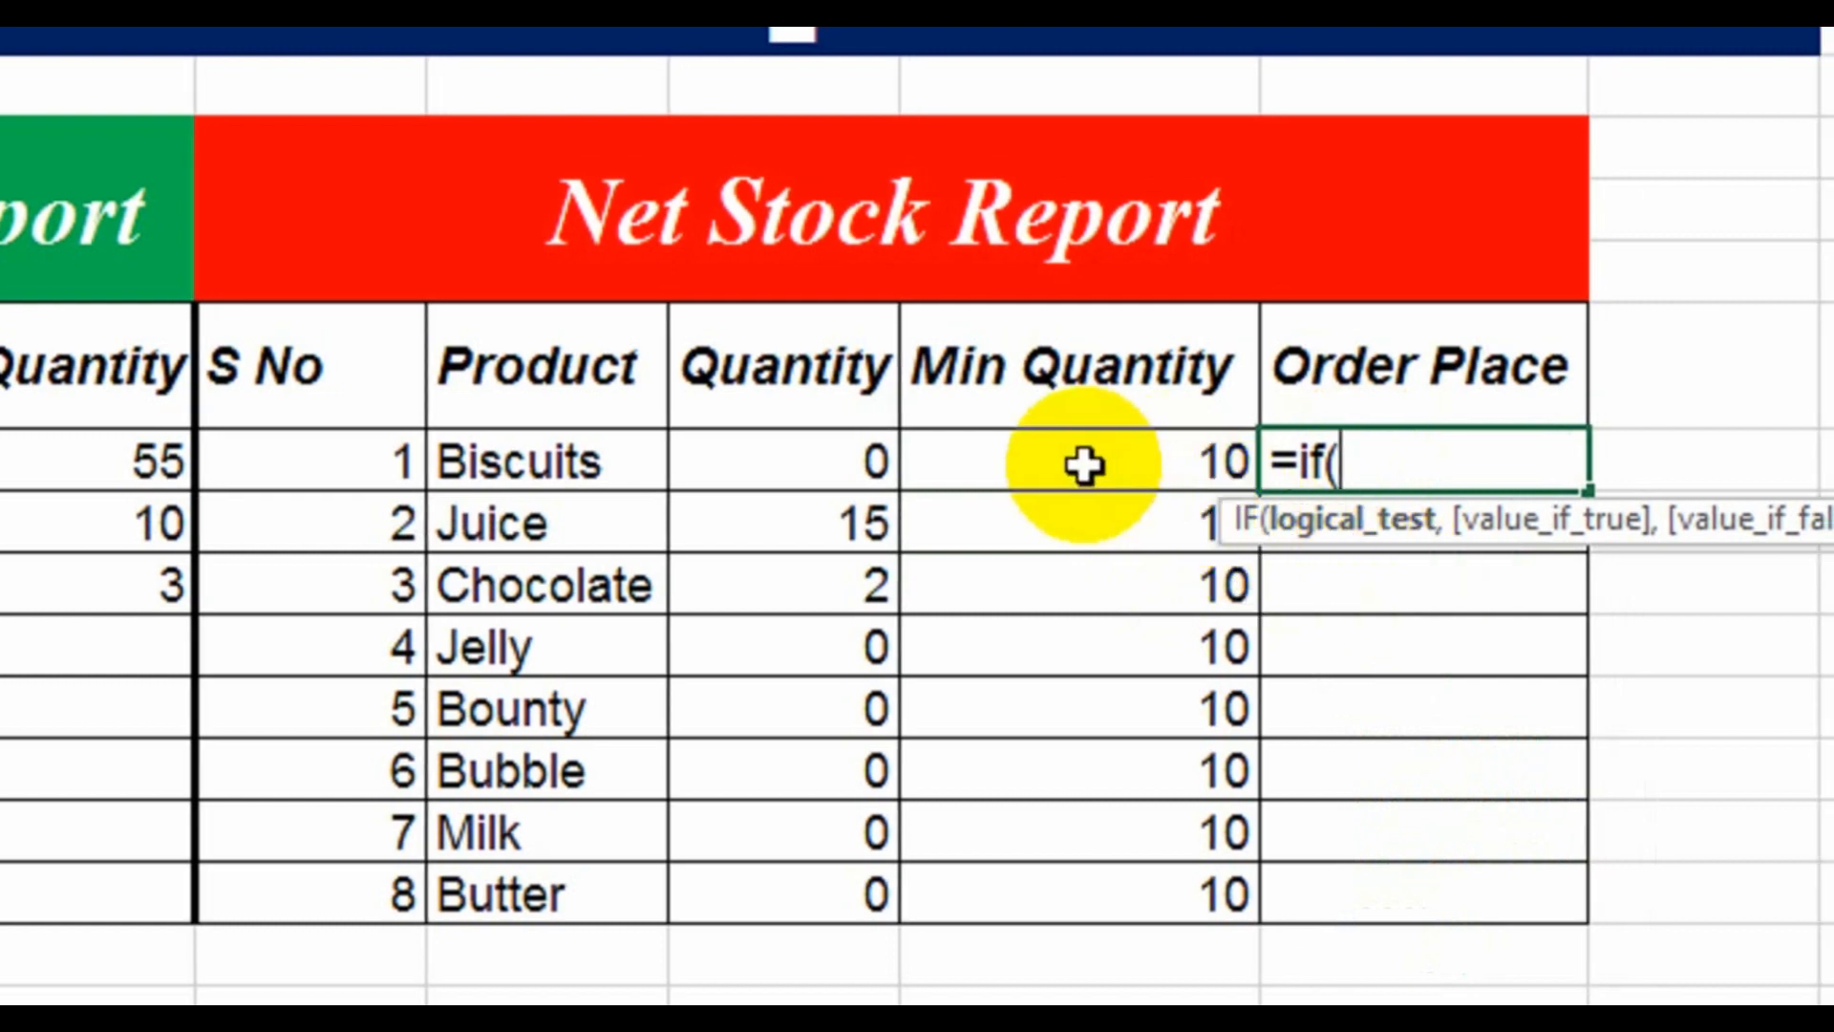
click(1084, 466)
text(<)
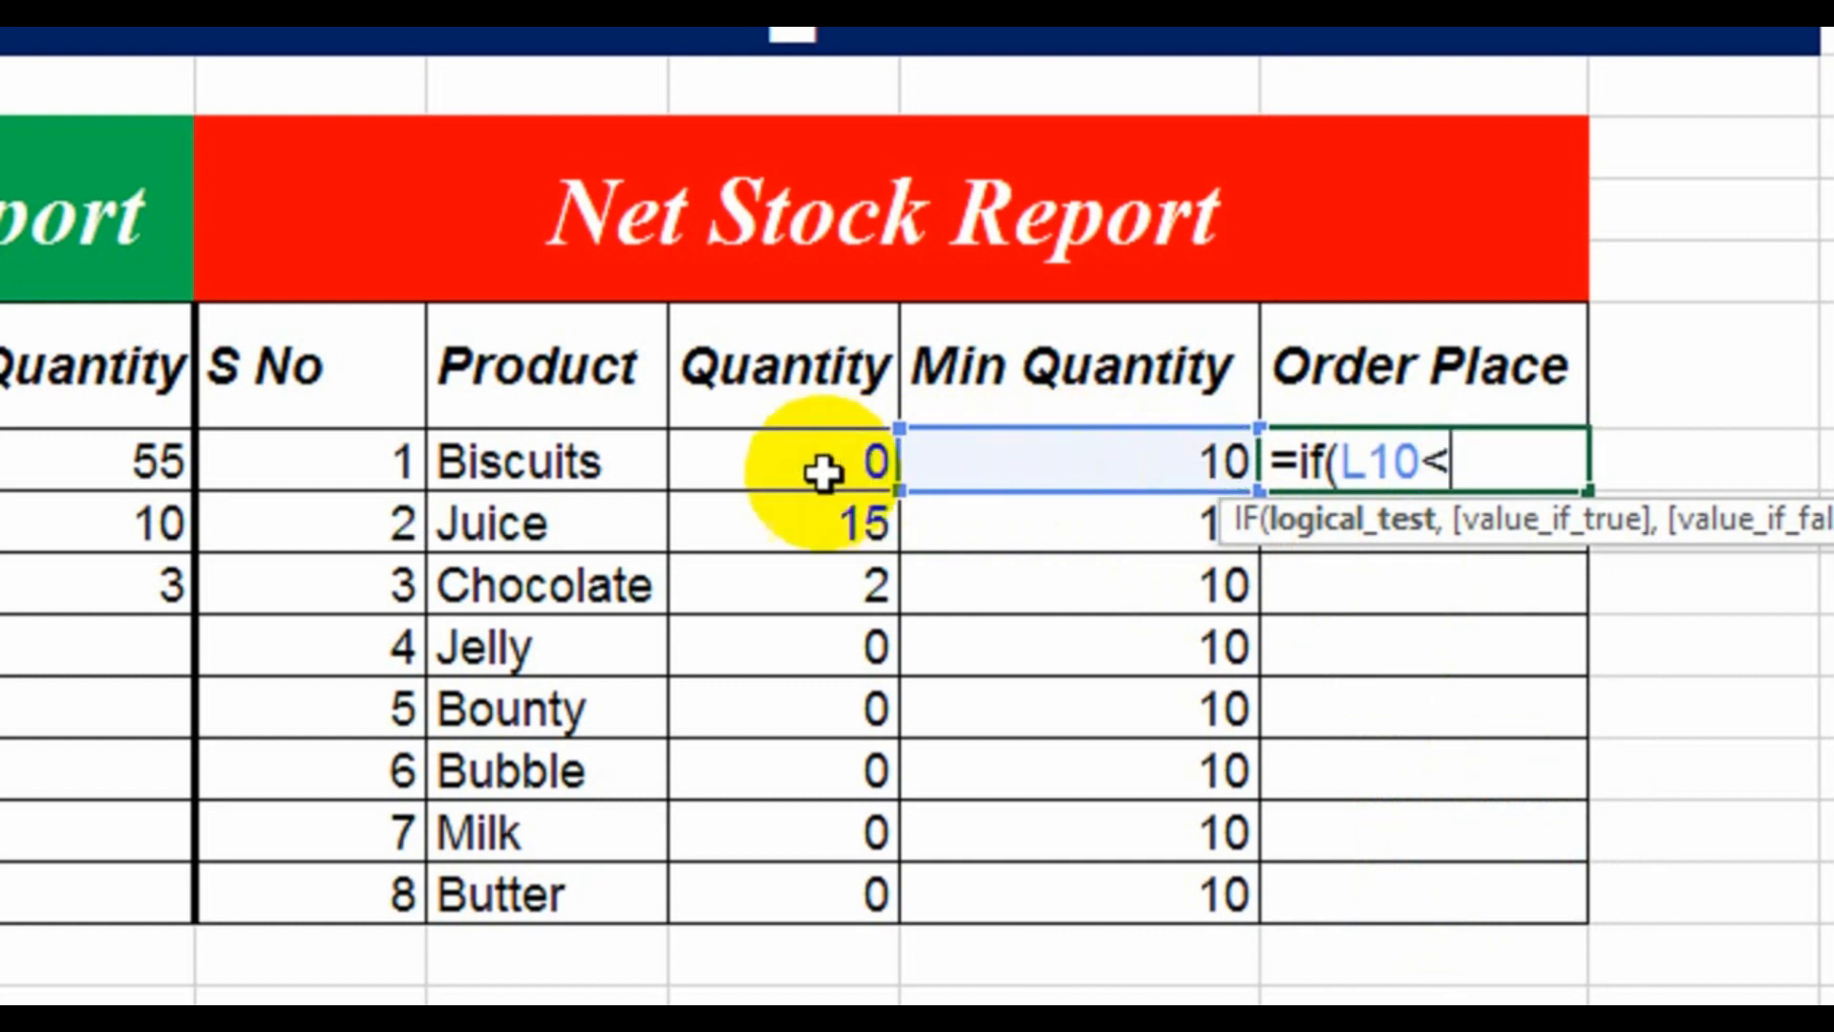
click(785, 465)
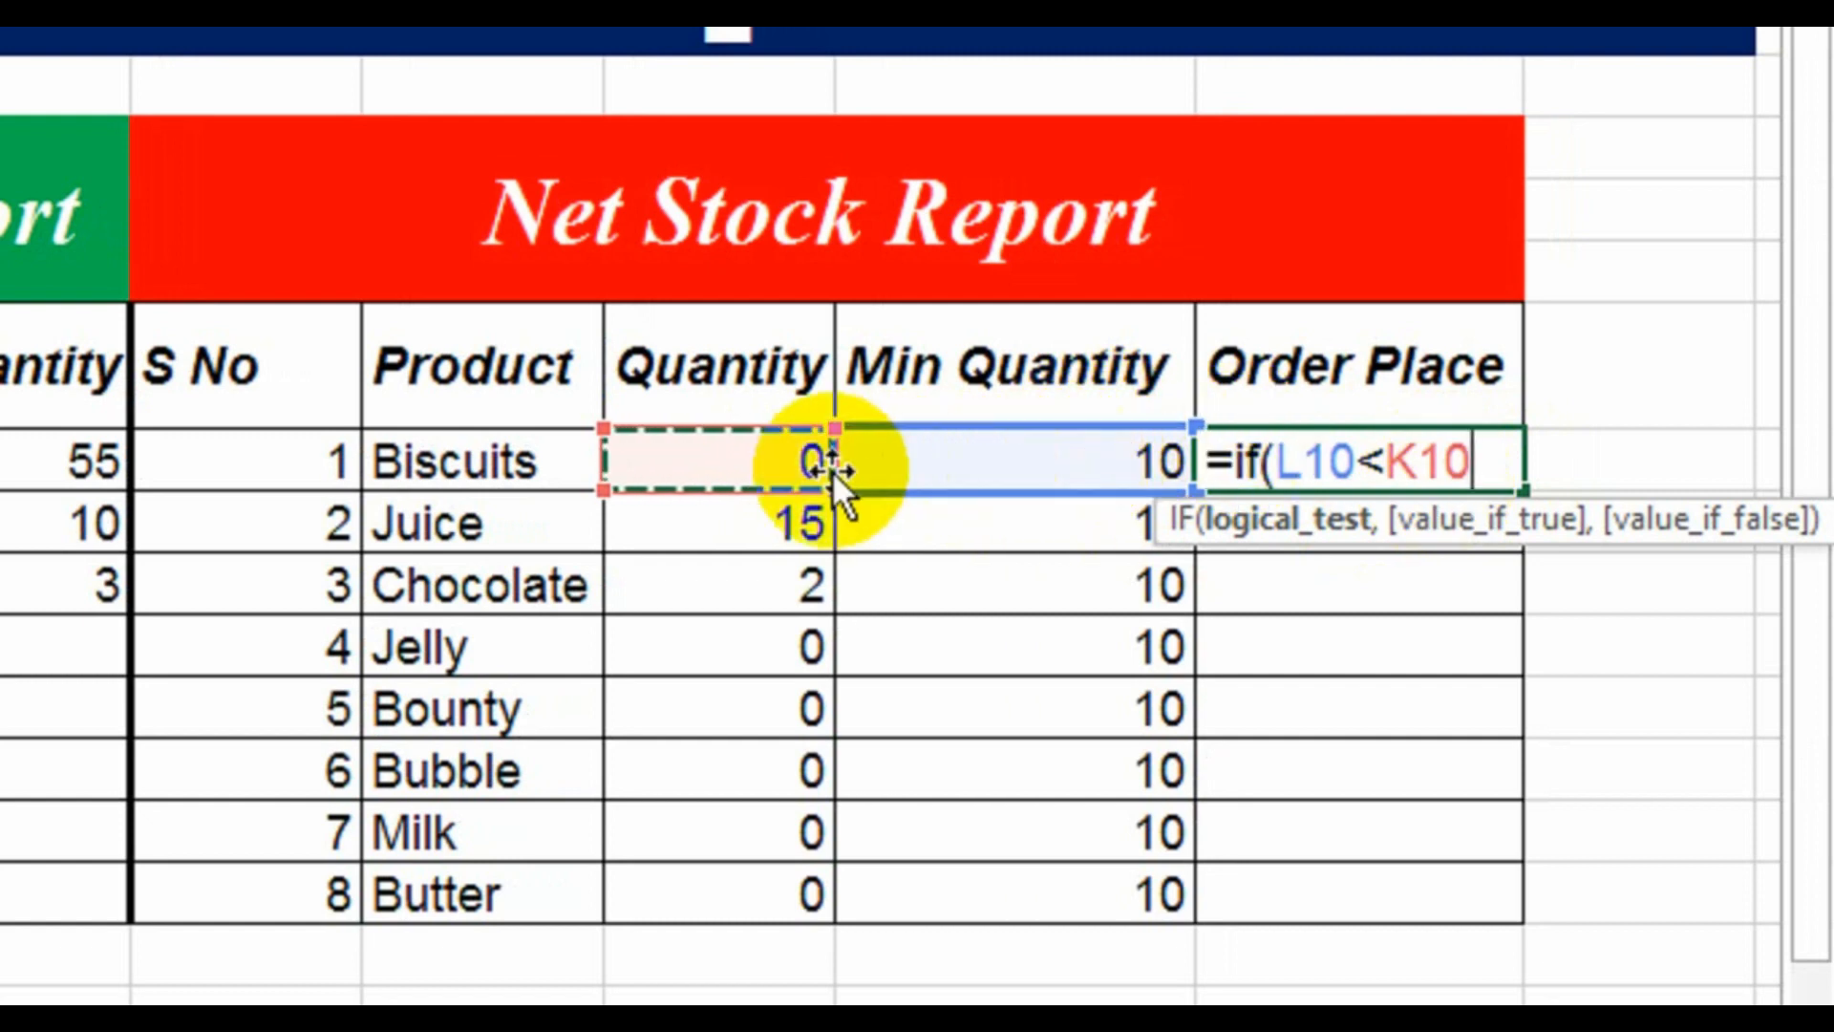
Step: Complete the IF formula with "Order Place" as the true value and empty text "" as the false value, and copy it down the column
text(,)
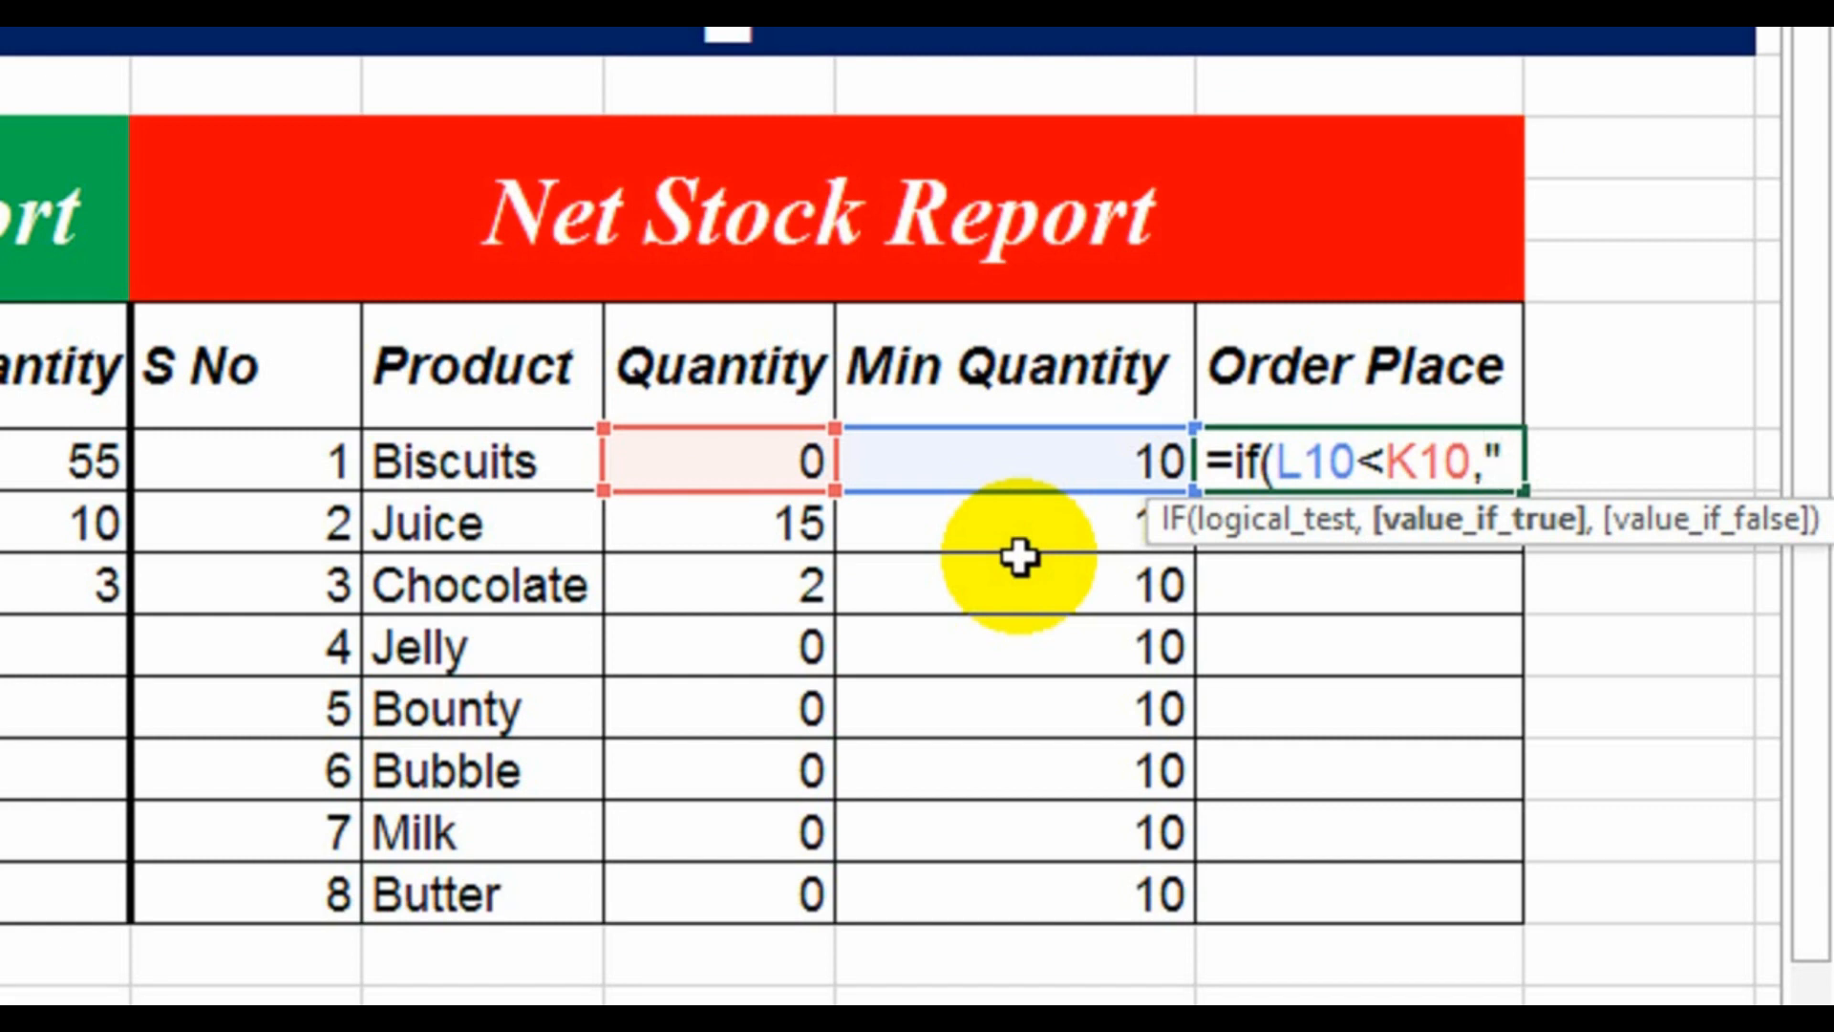
text("Orde)
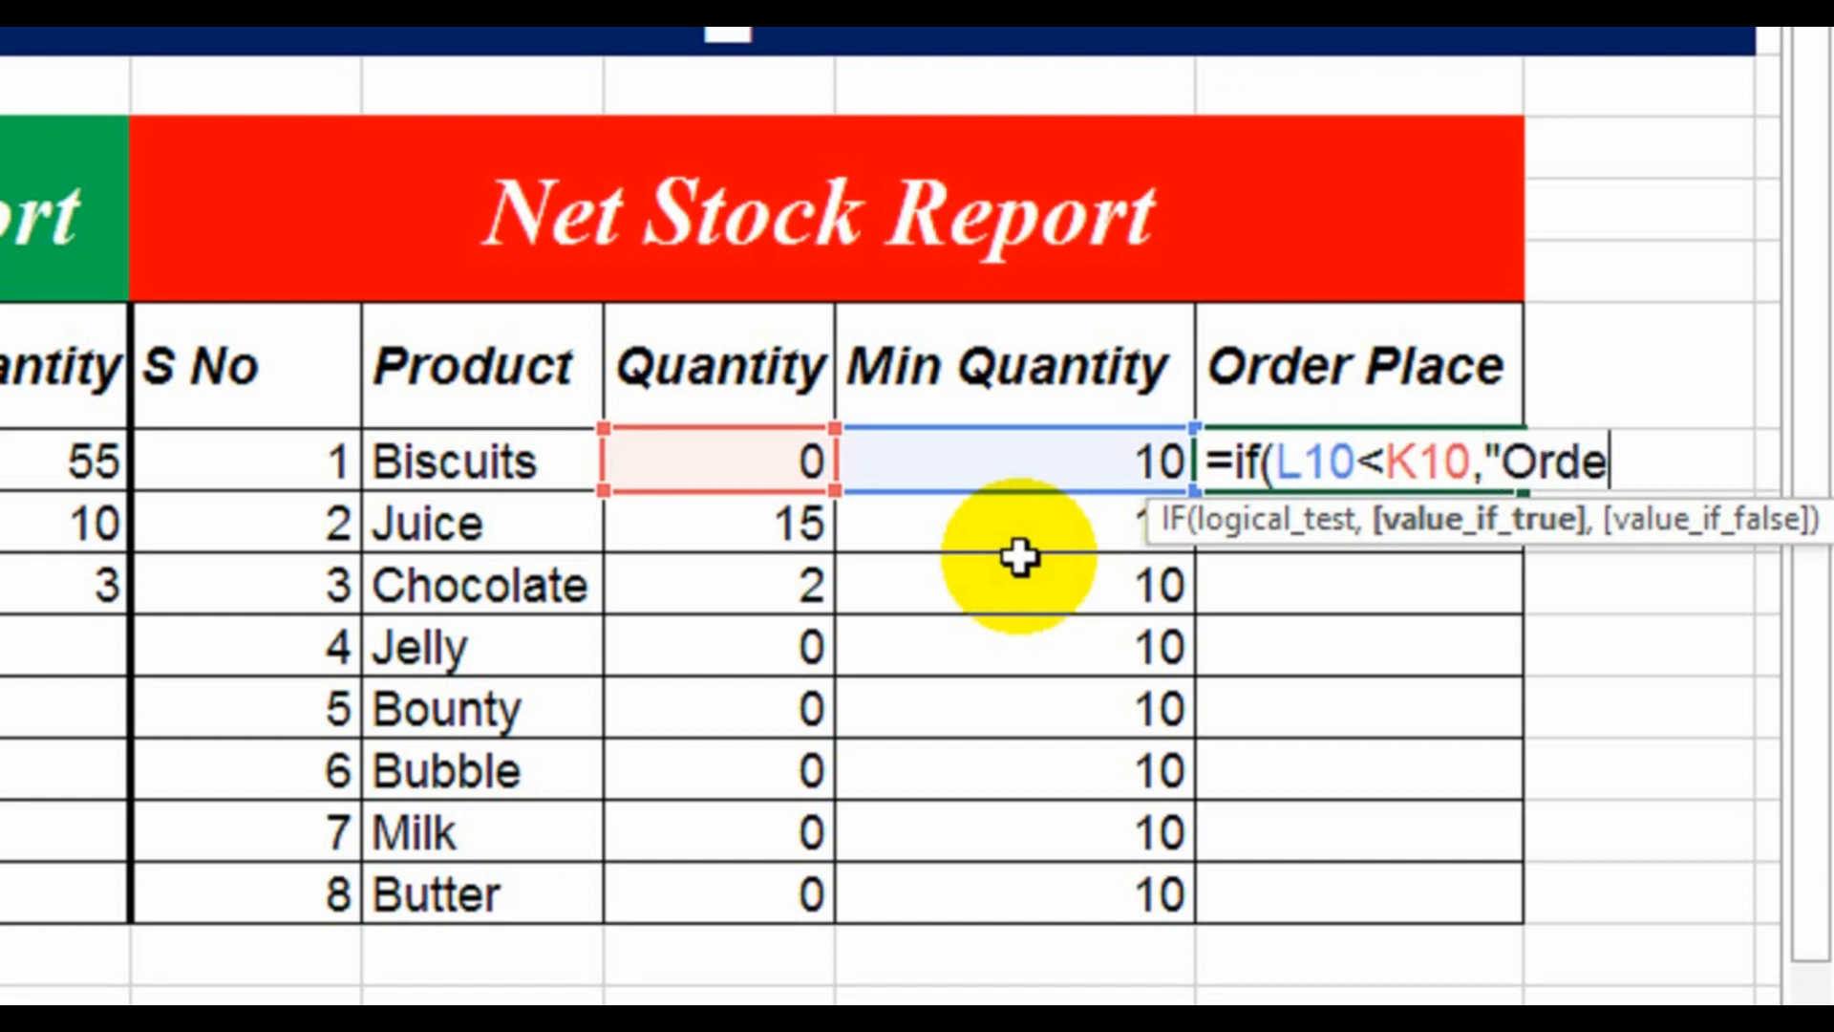
text(r Place)
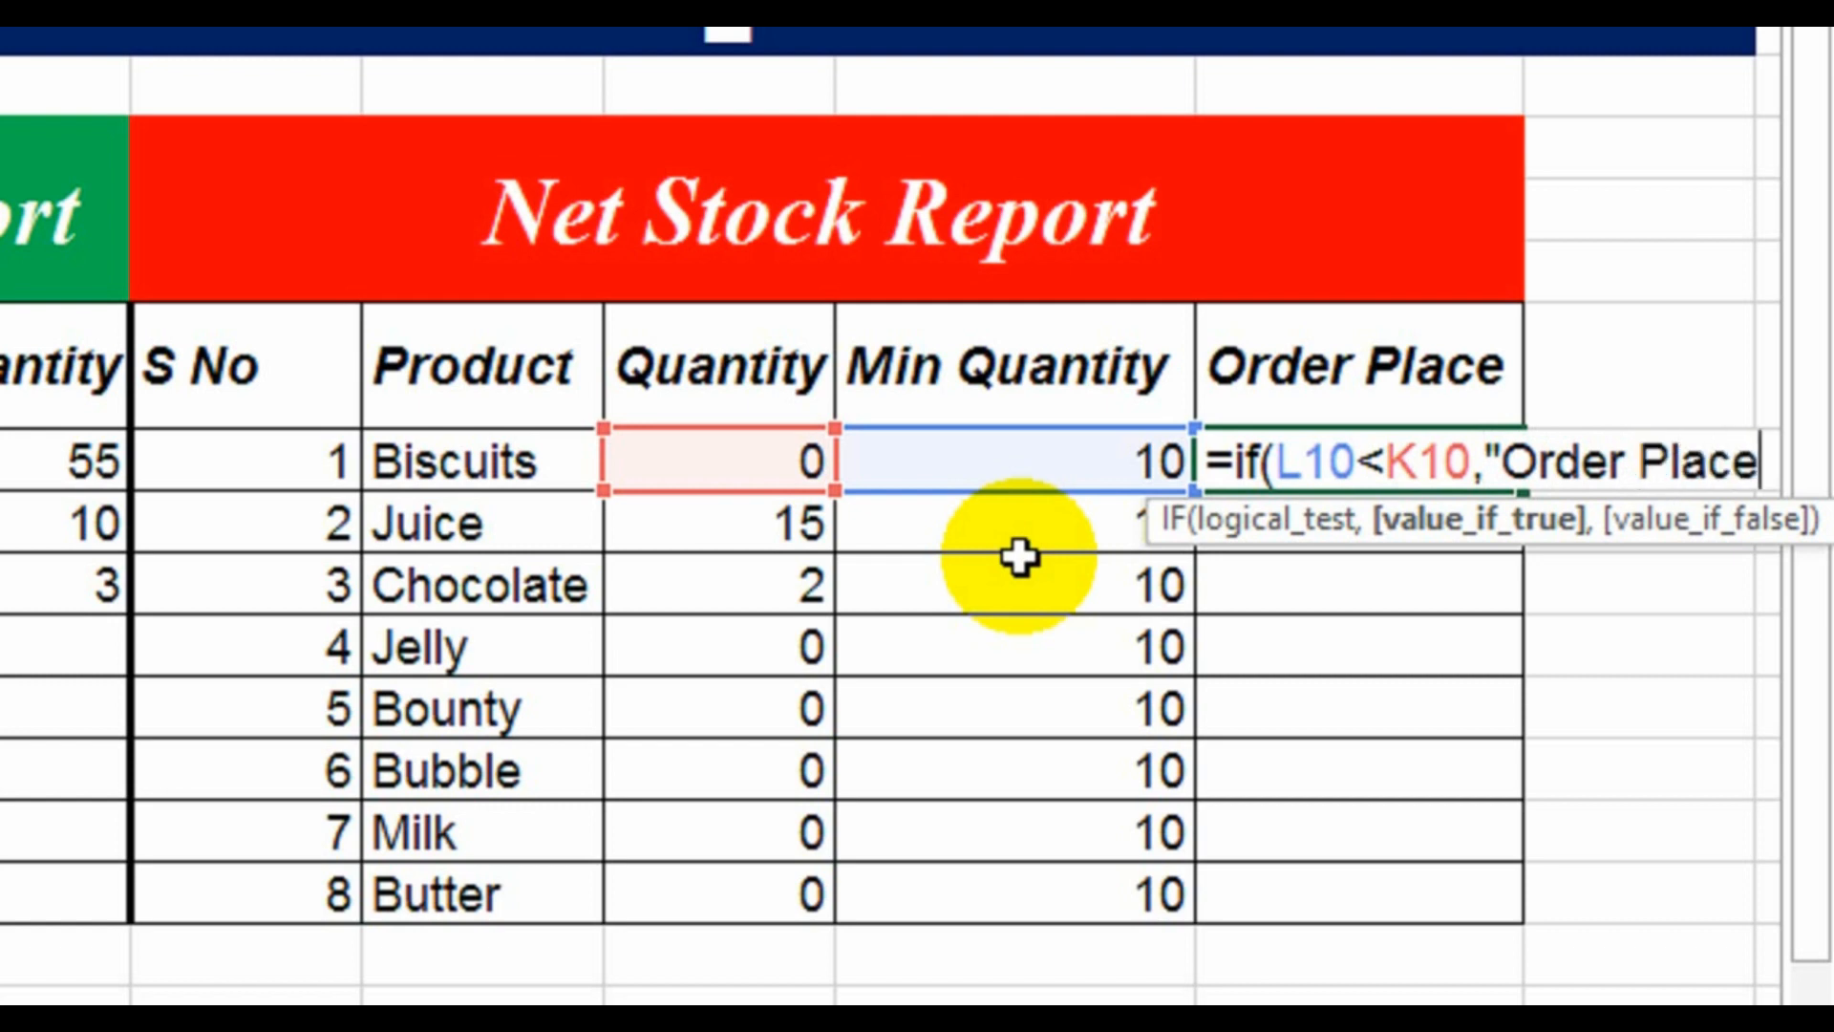
text(")
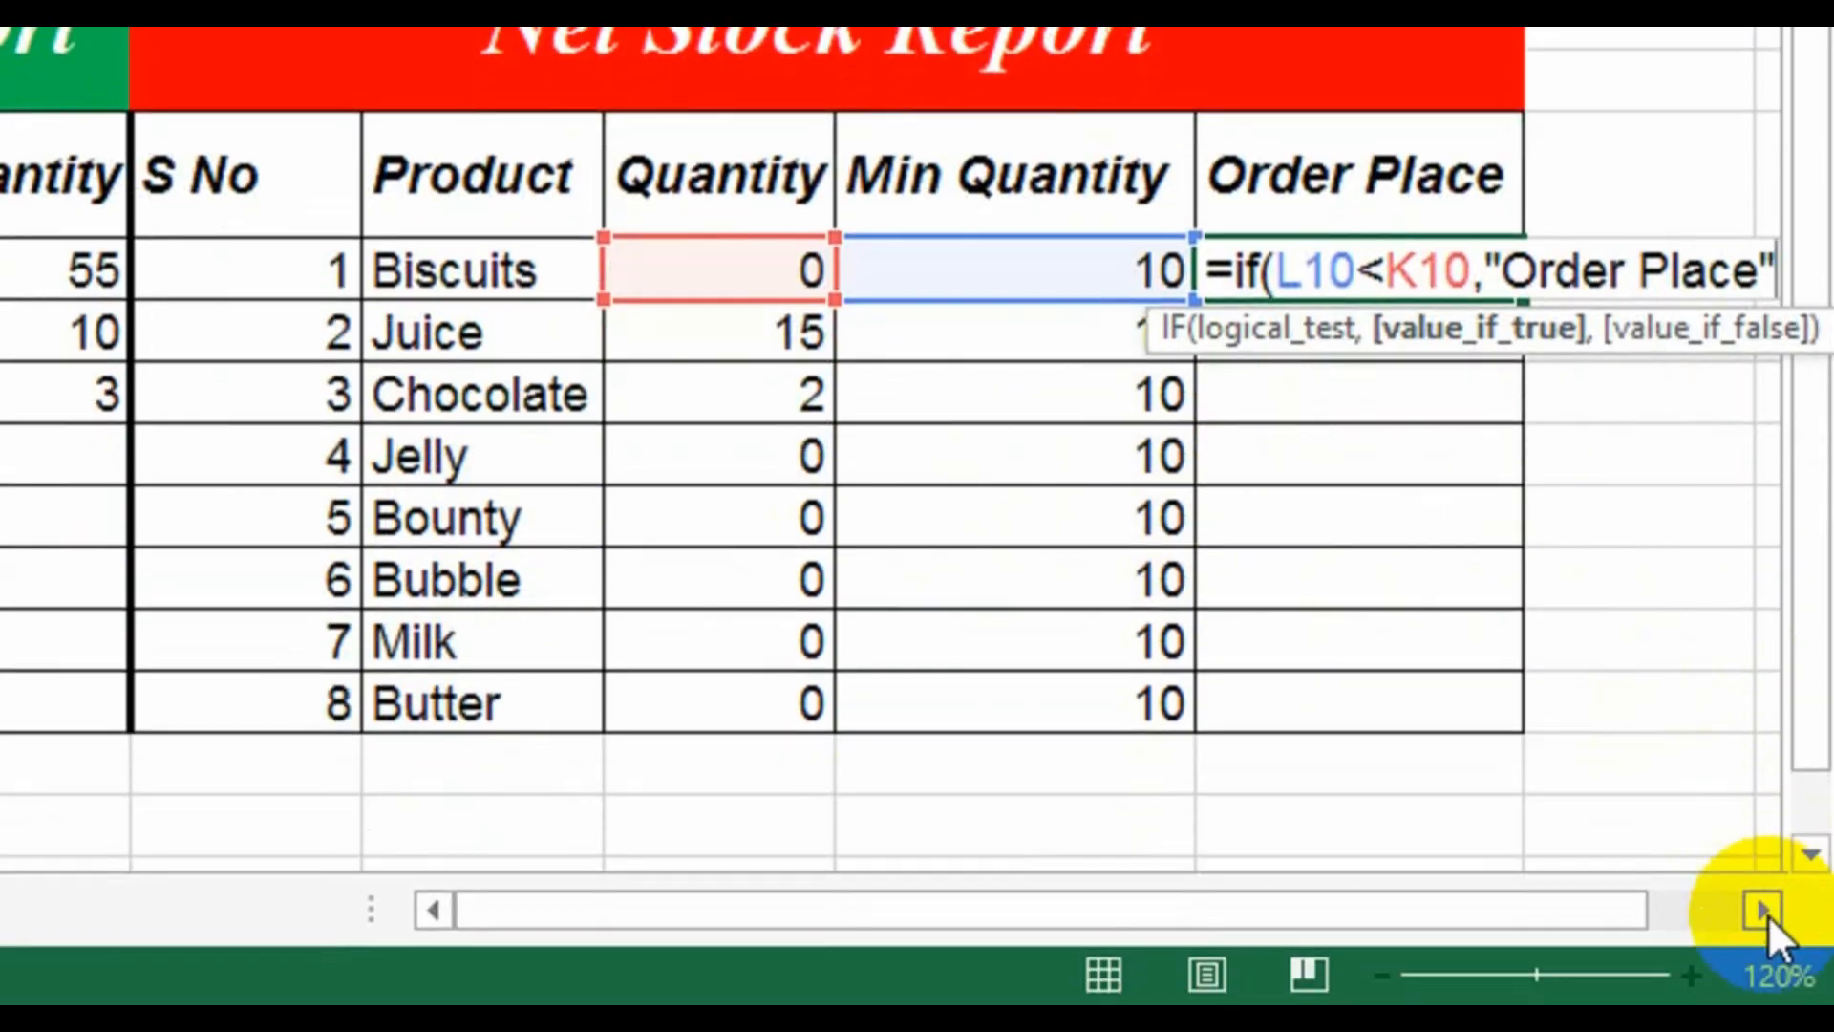
click(1763, 967)
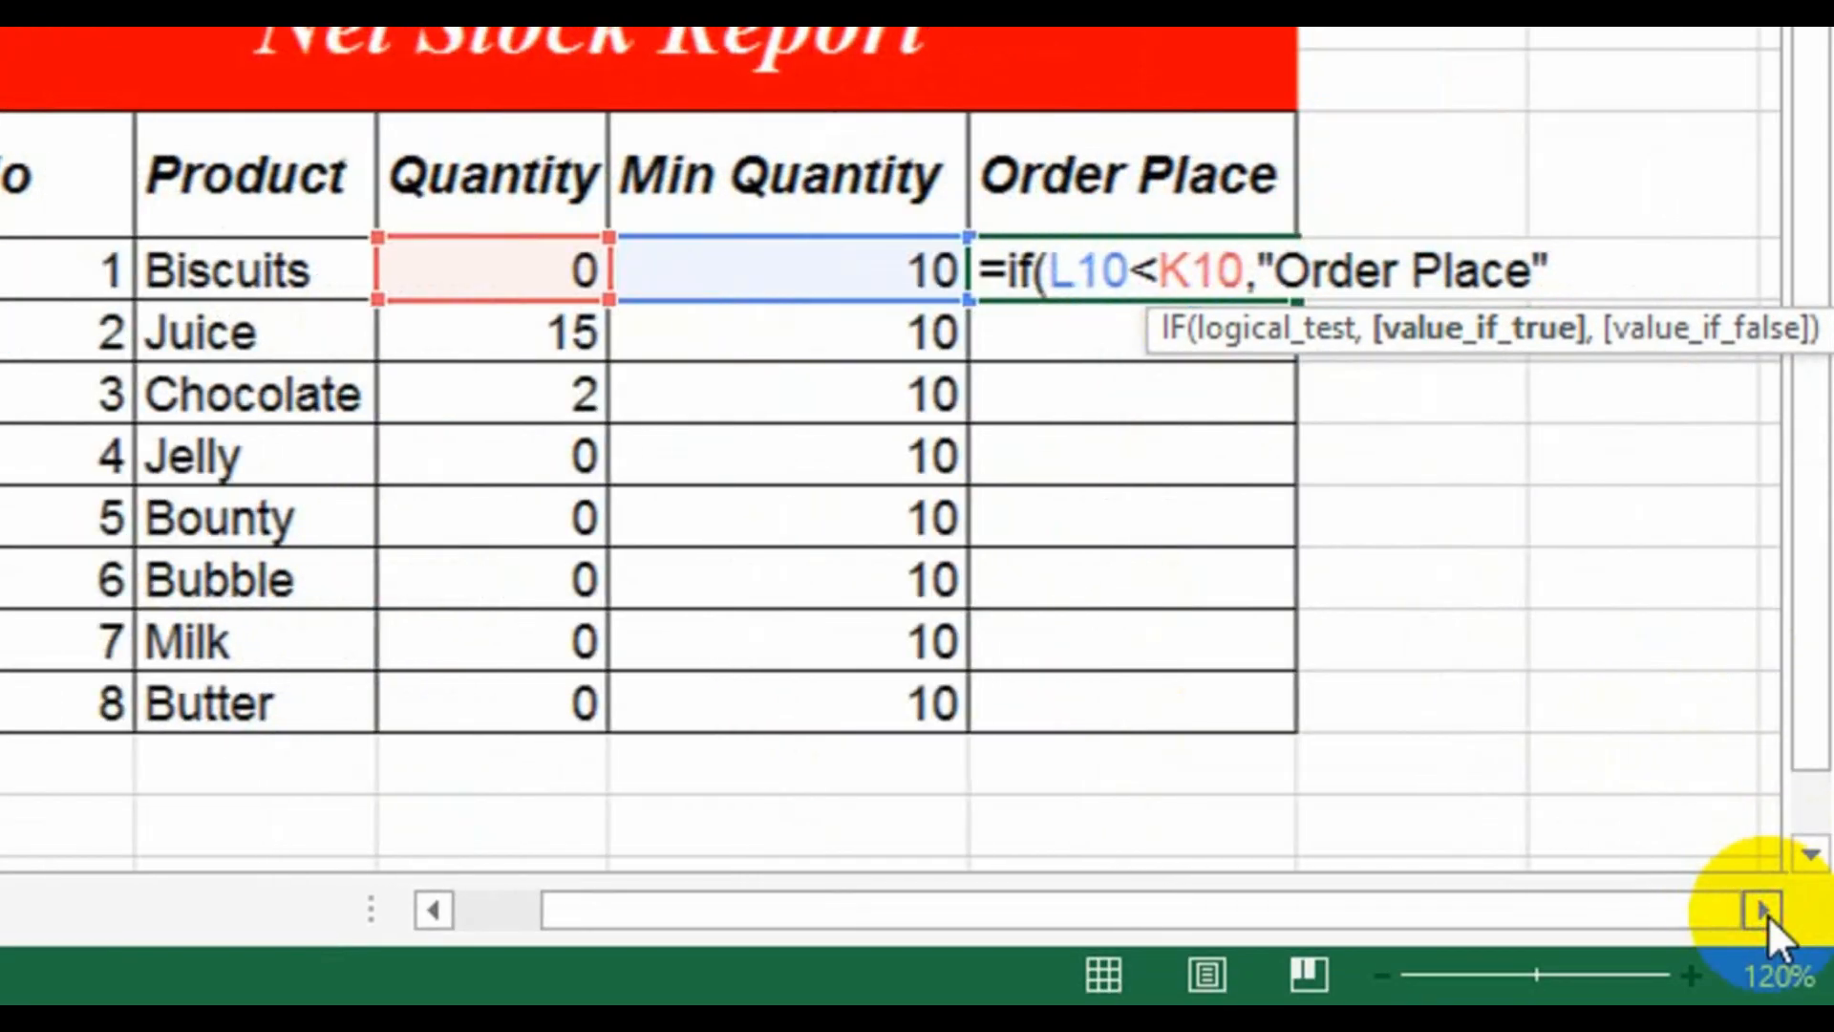
text(,)
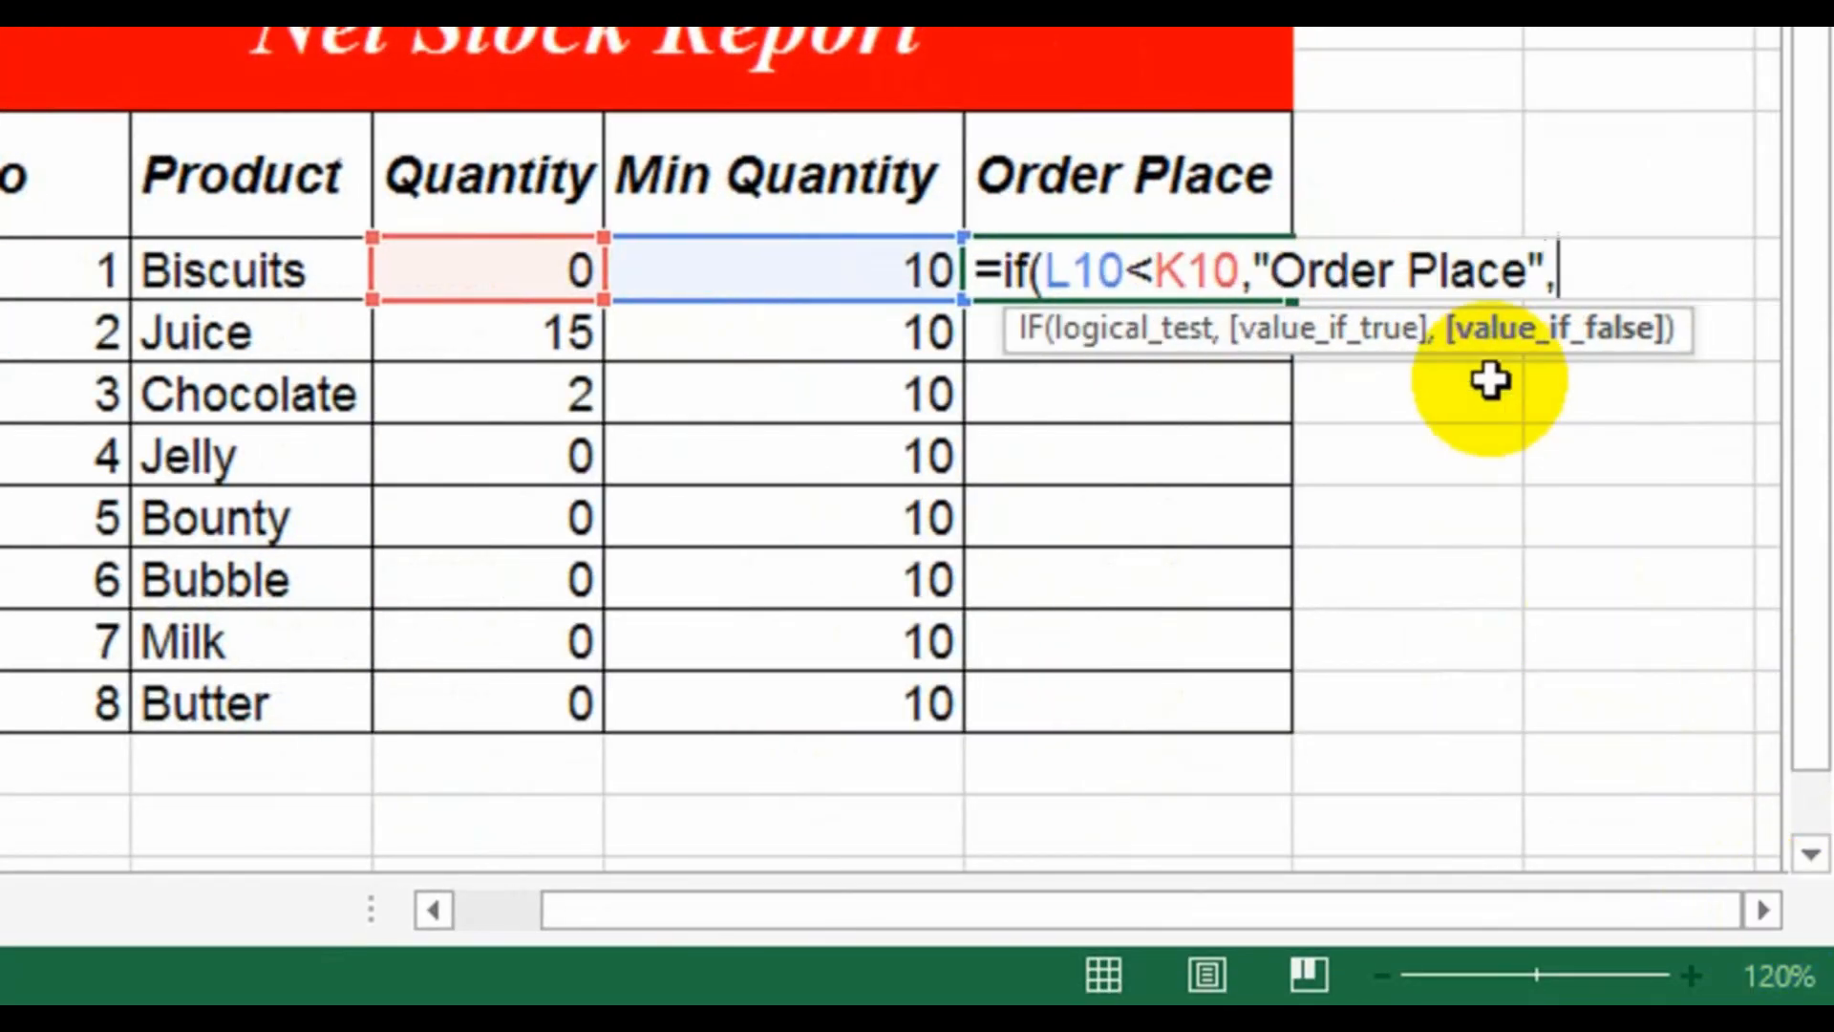
text(""))
key(Return)
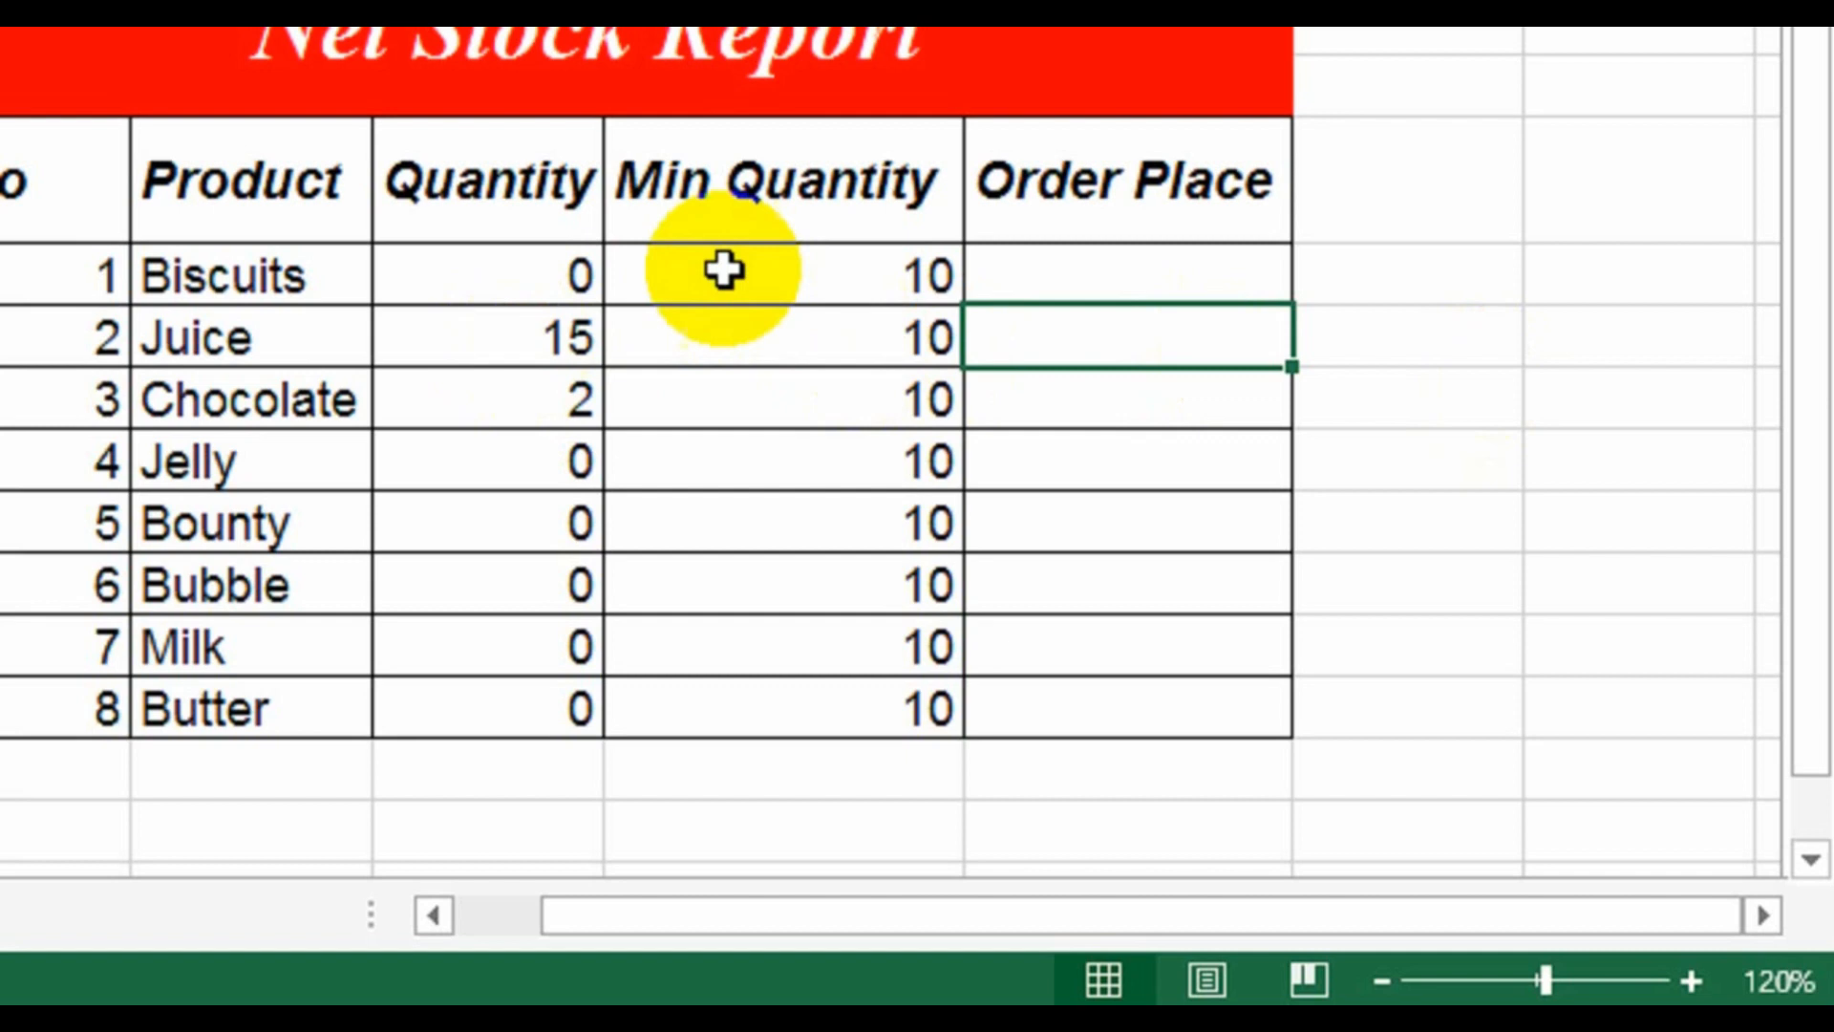
click(1063, 287)
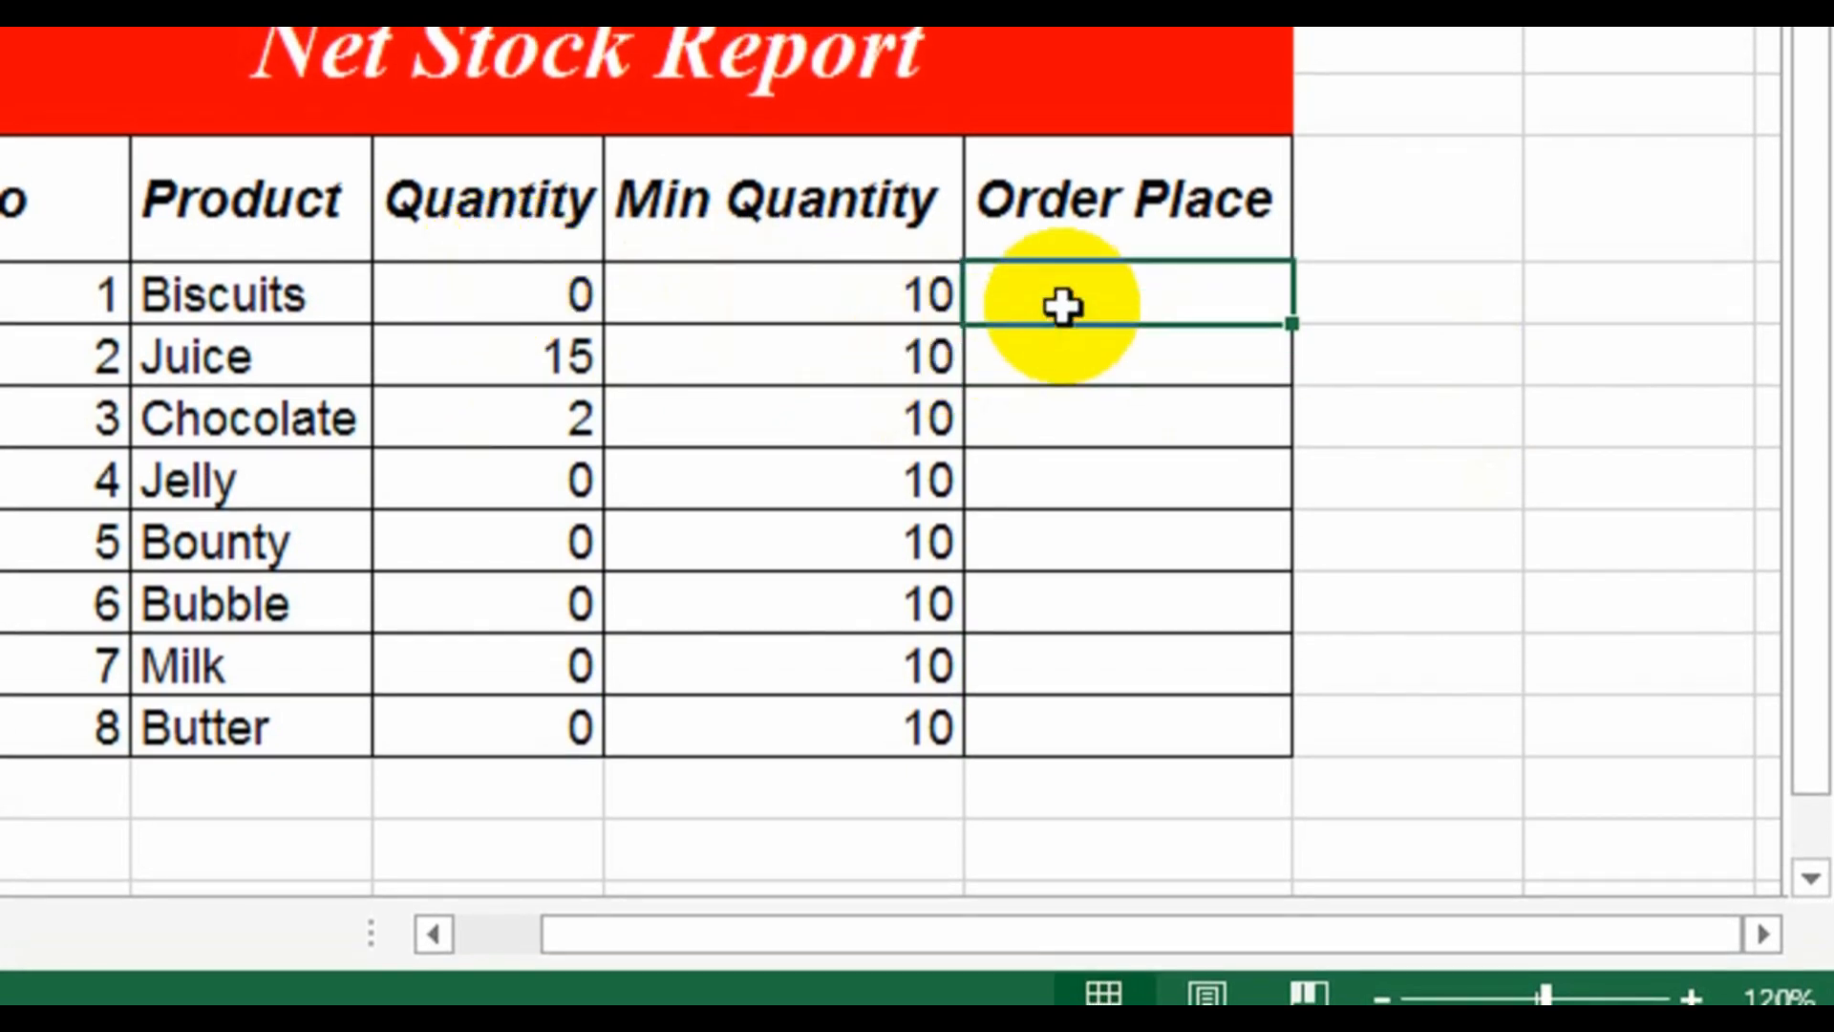
double_click(1292, 331)
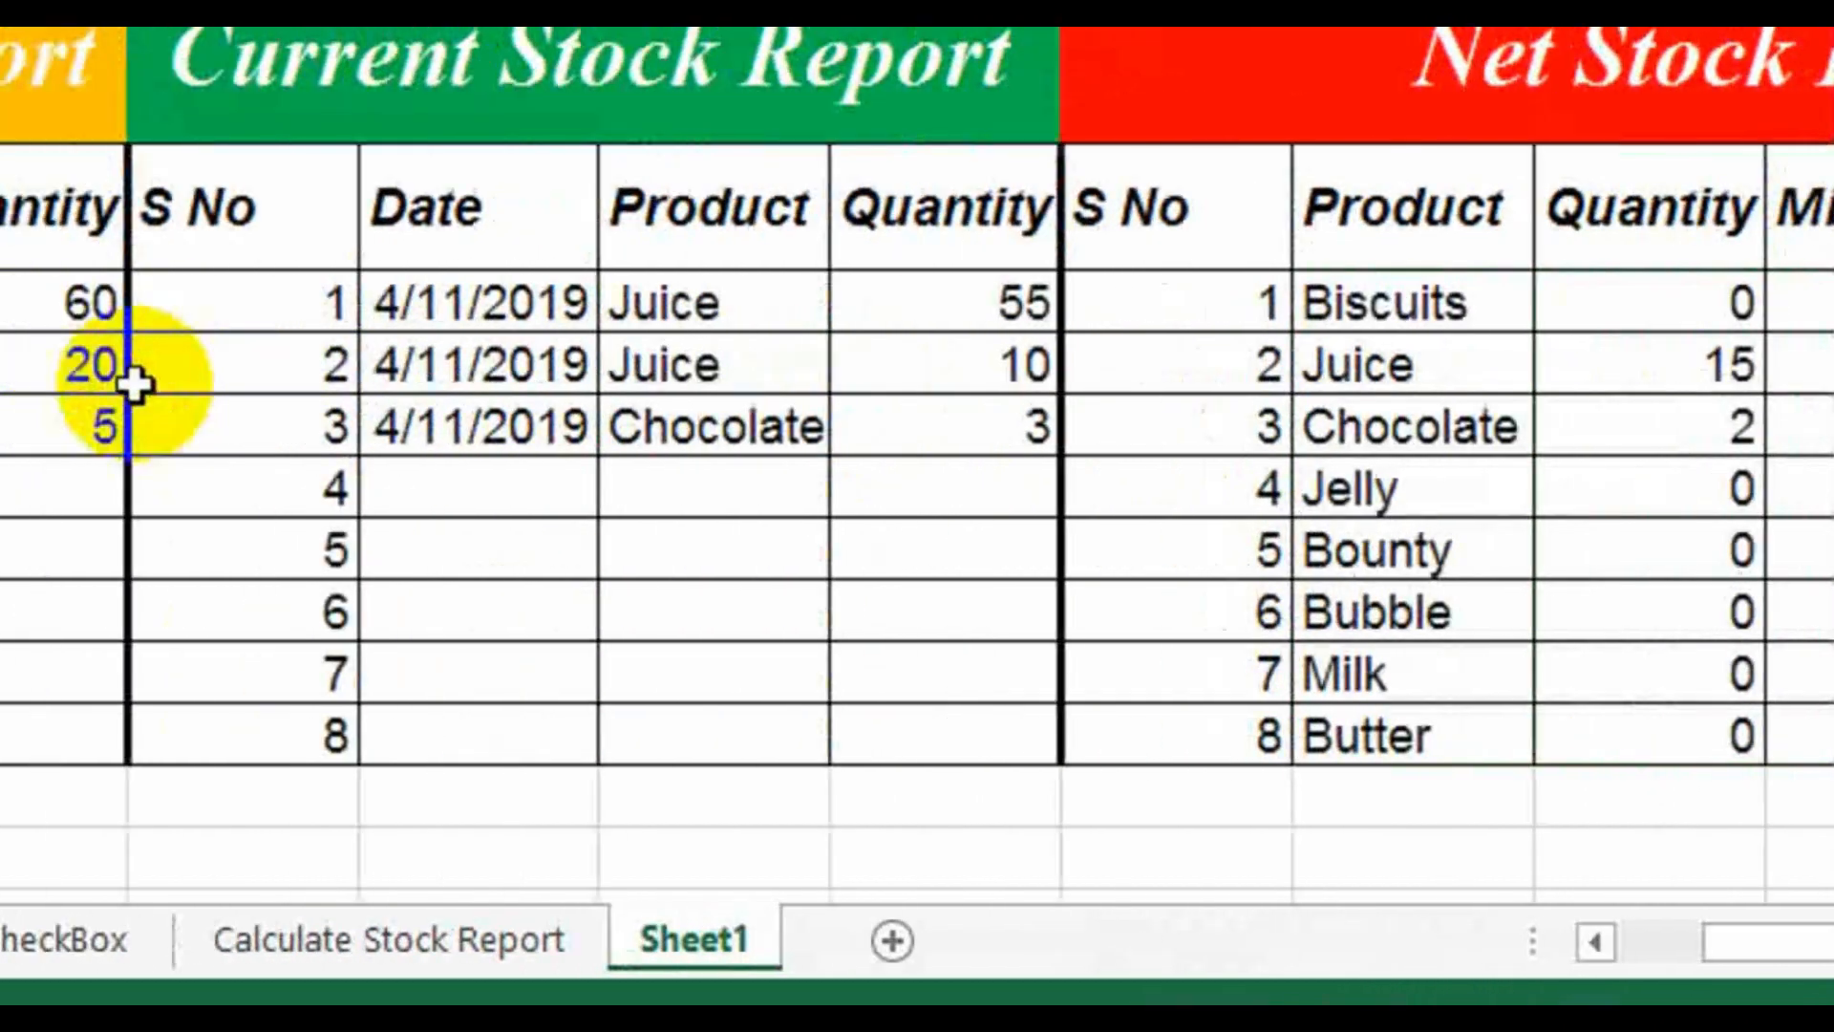
Step: In row 4 of the Previous Stock Report, choose Bounty as the product and enter a quantity of 90
click(255, 480)
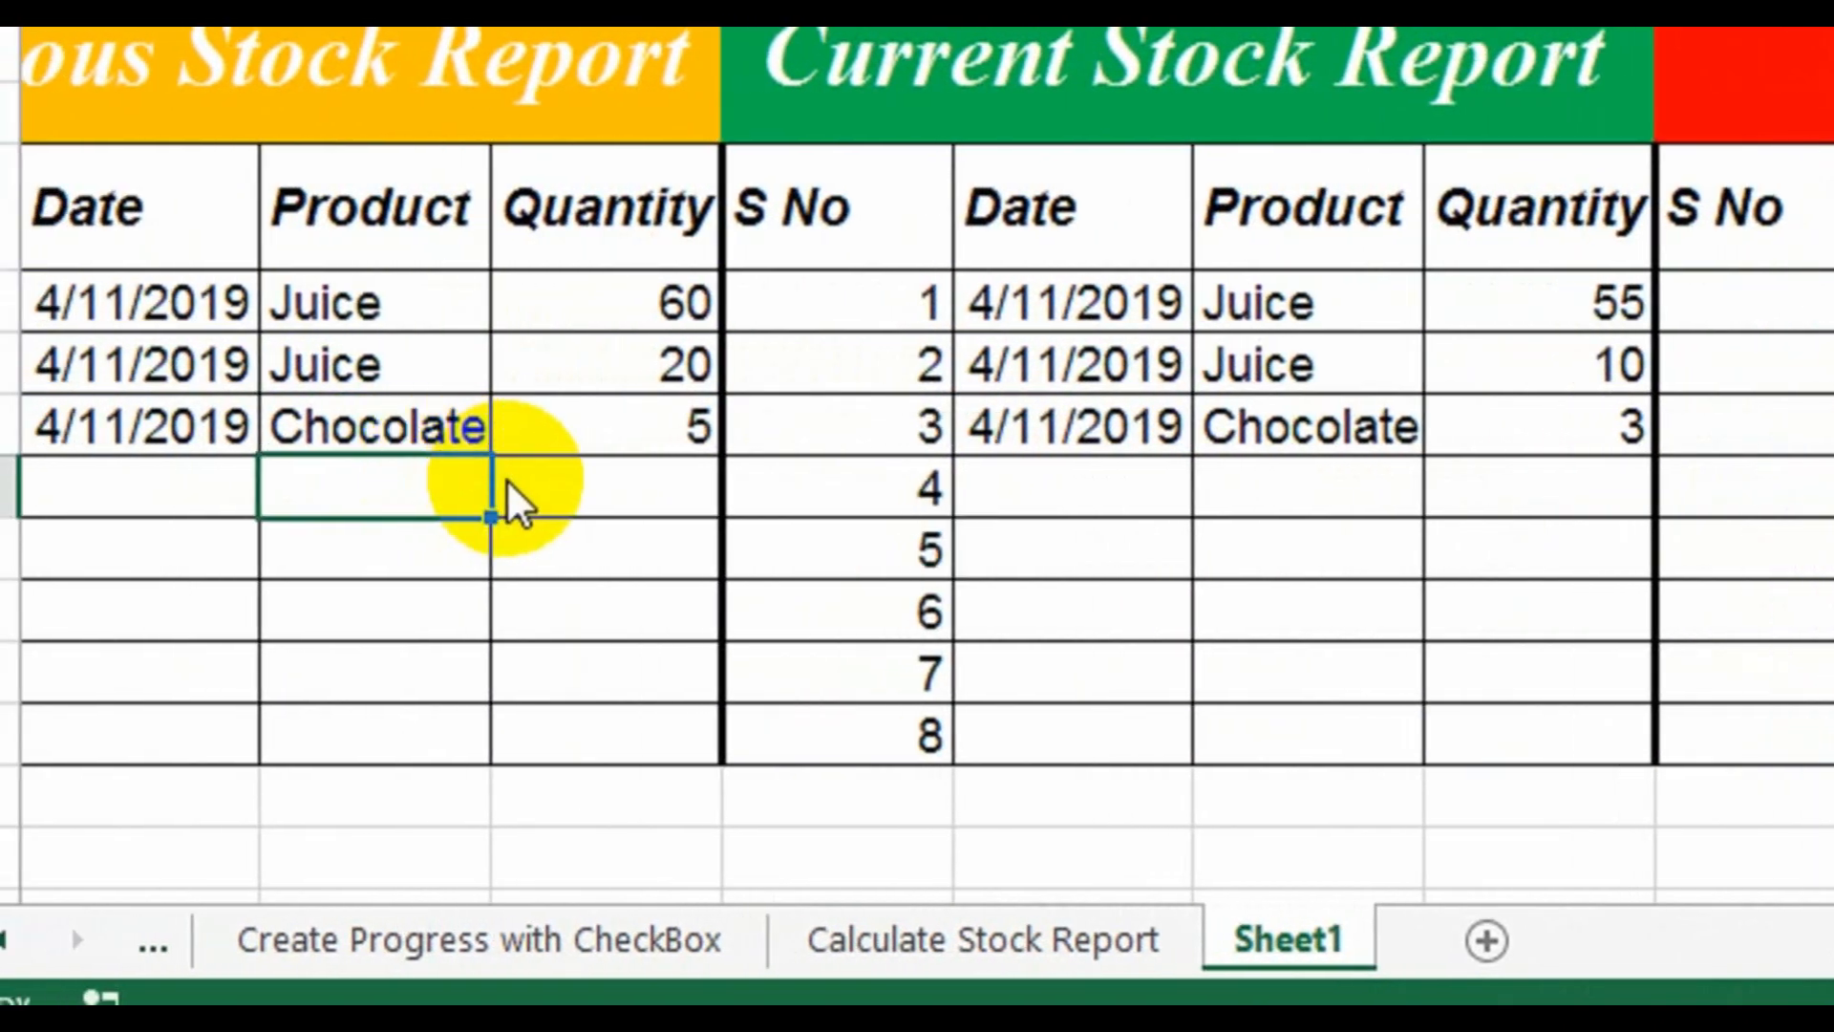
click(287, 497)
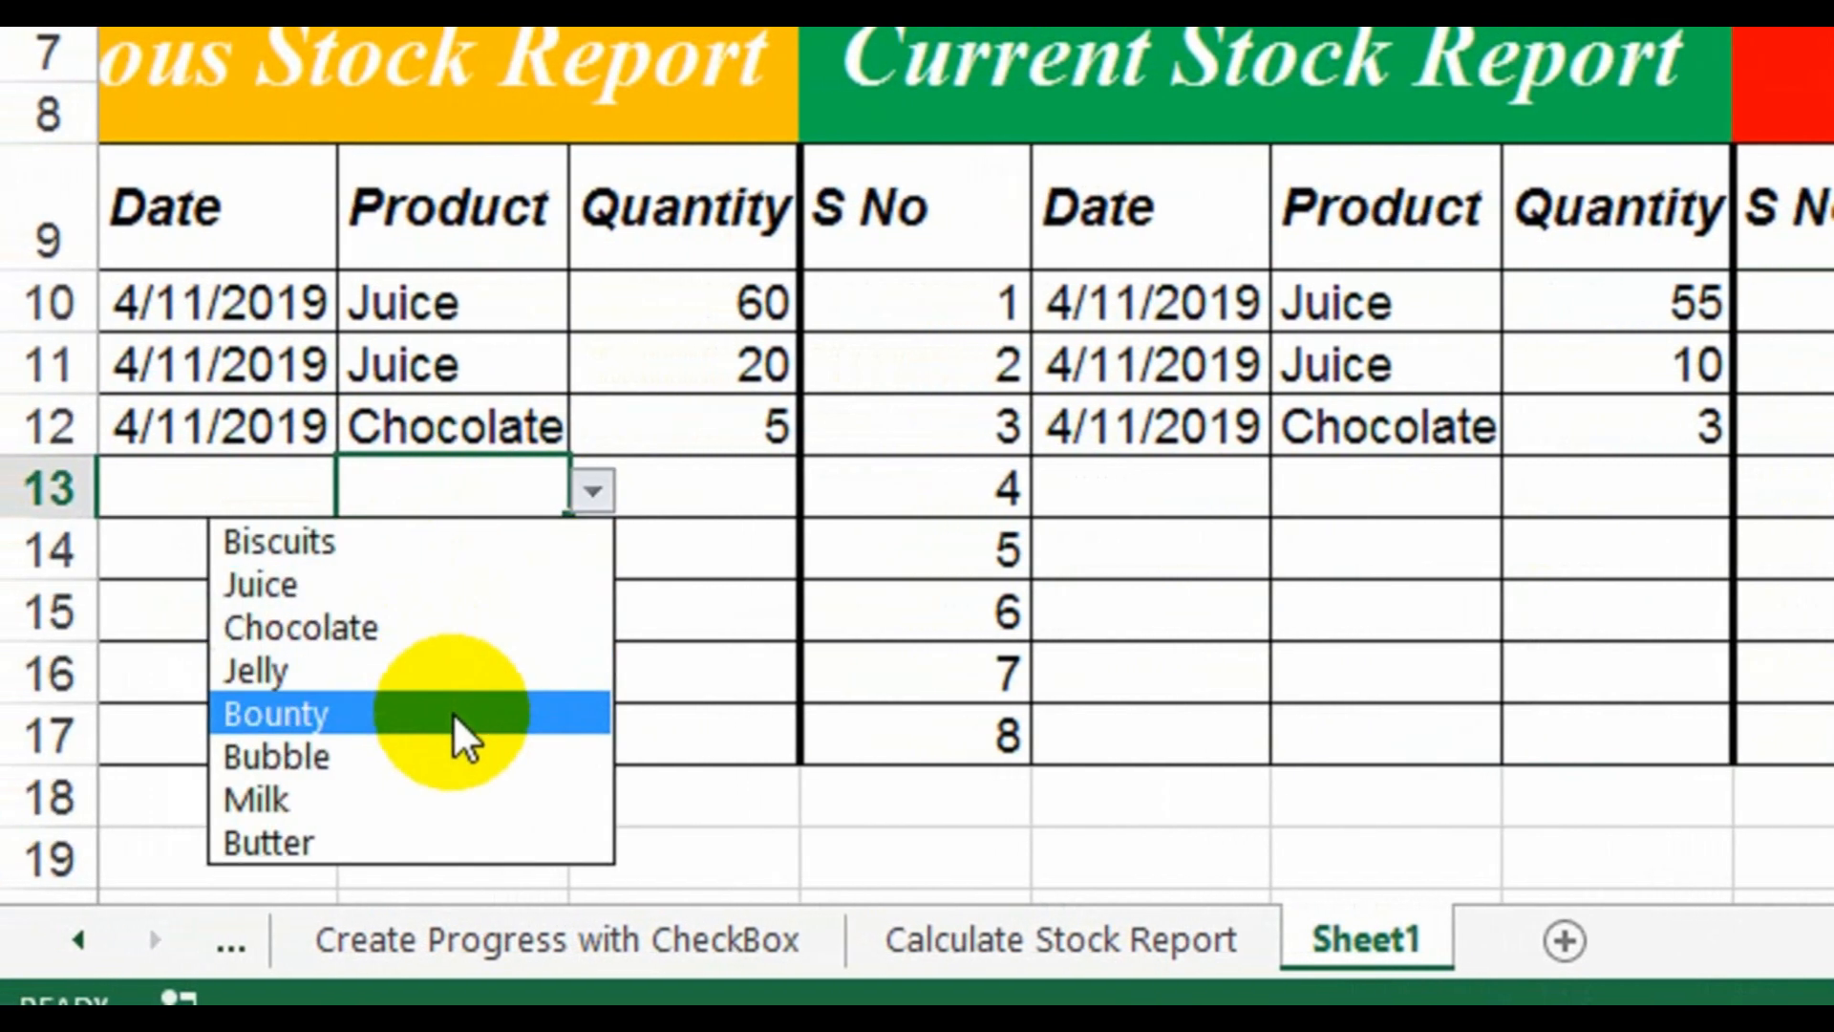
click(380, 715)
click(731, 483)
text(90)
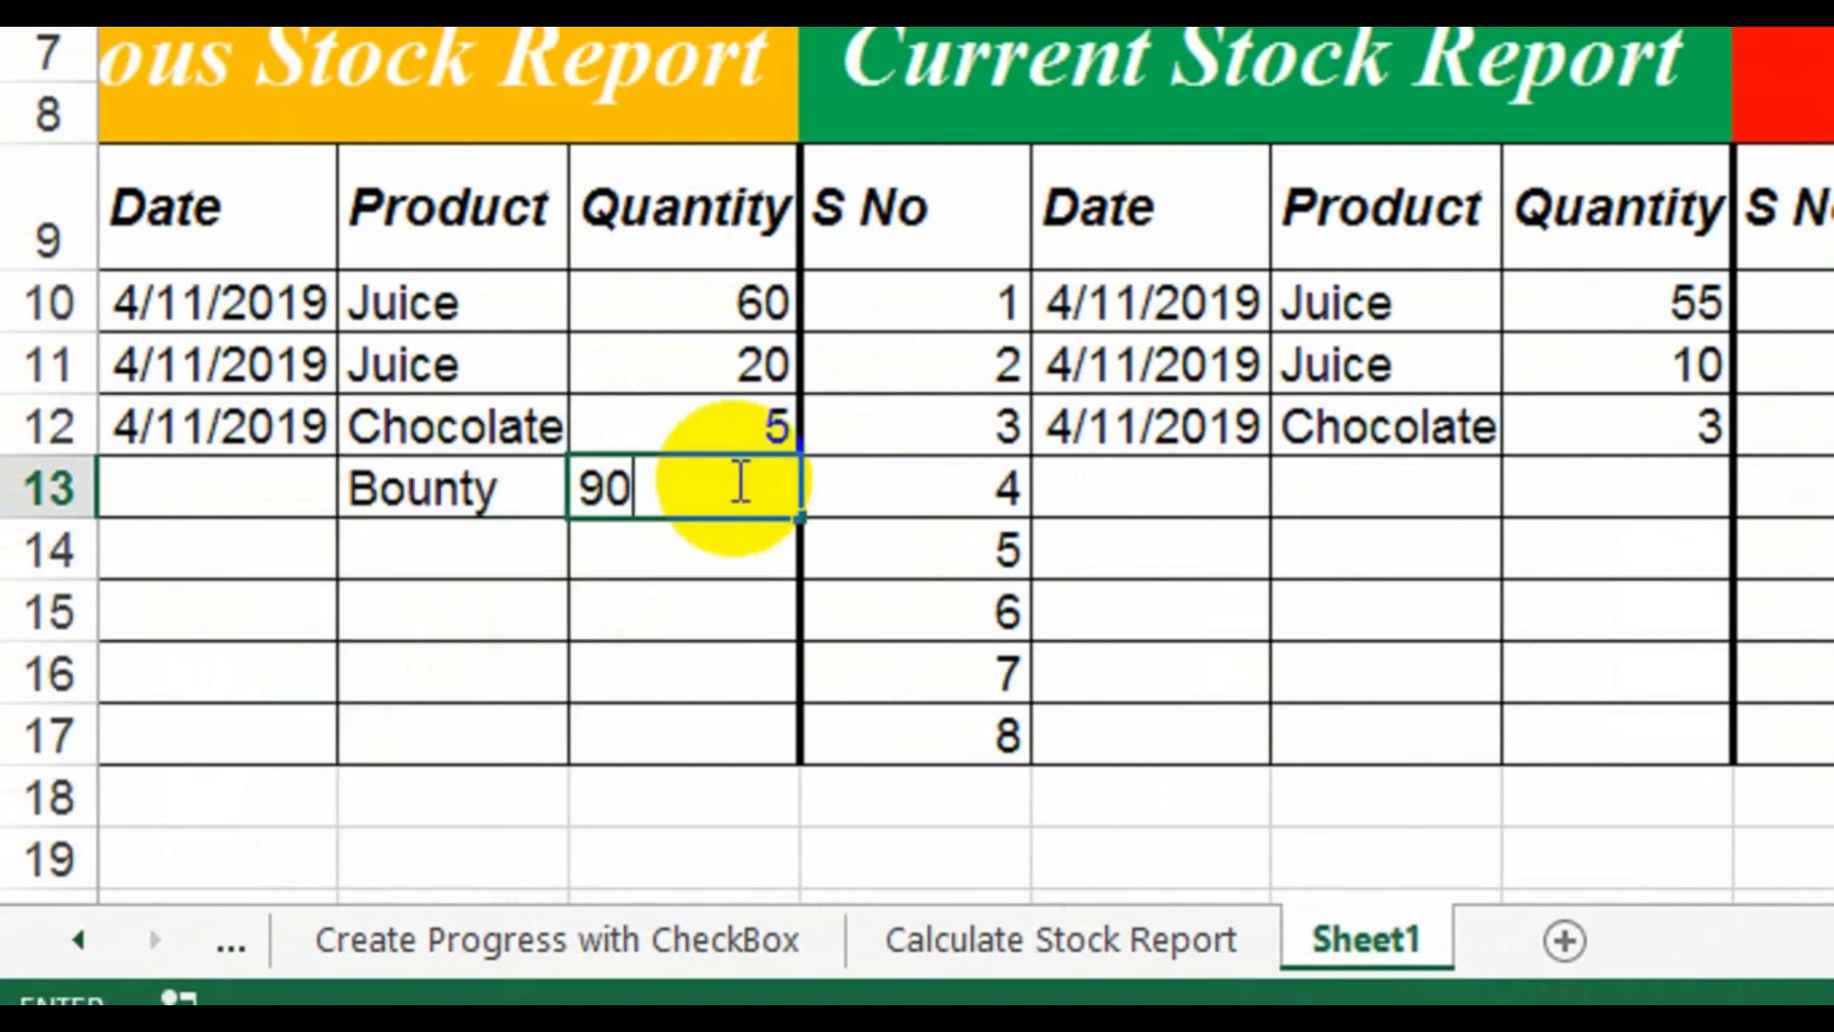
key(Return)
Step: In row 4 of the Current Stock Report, choose Bounty as the product and enter a quantity of 50
click(1350, 483)
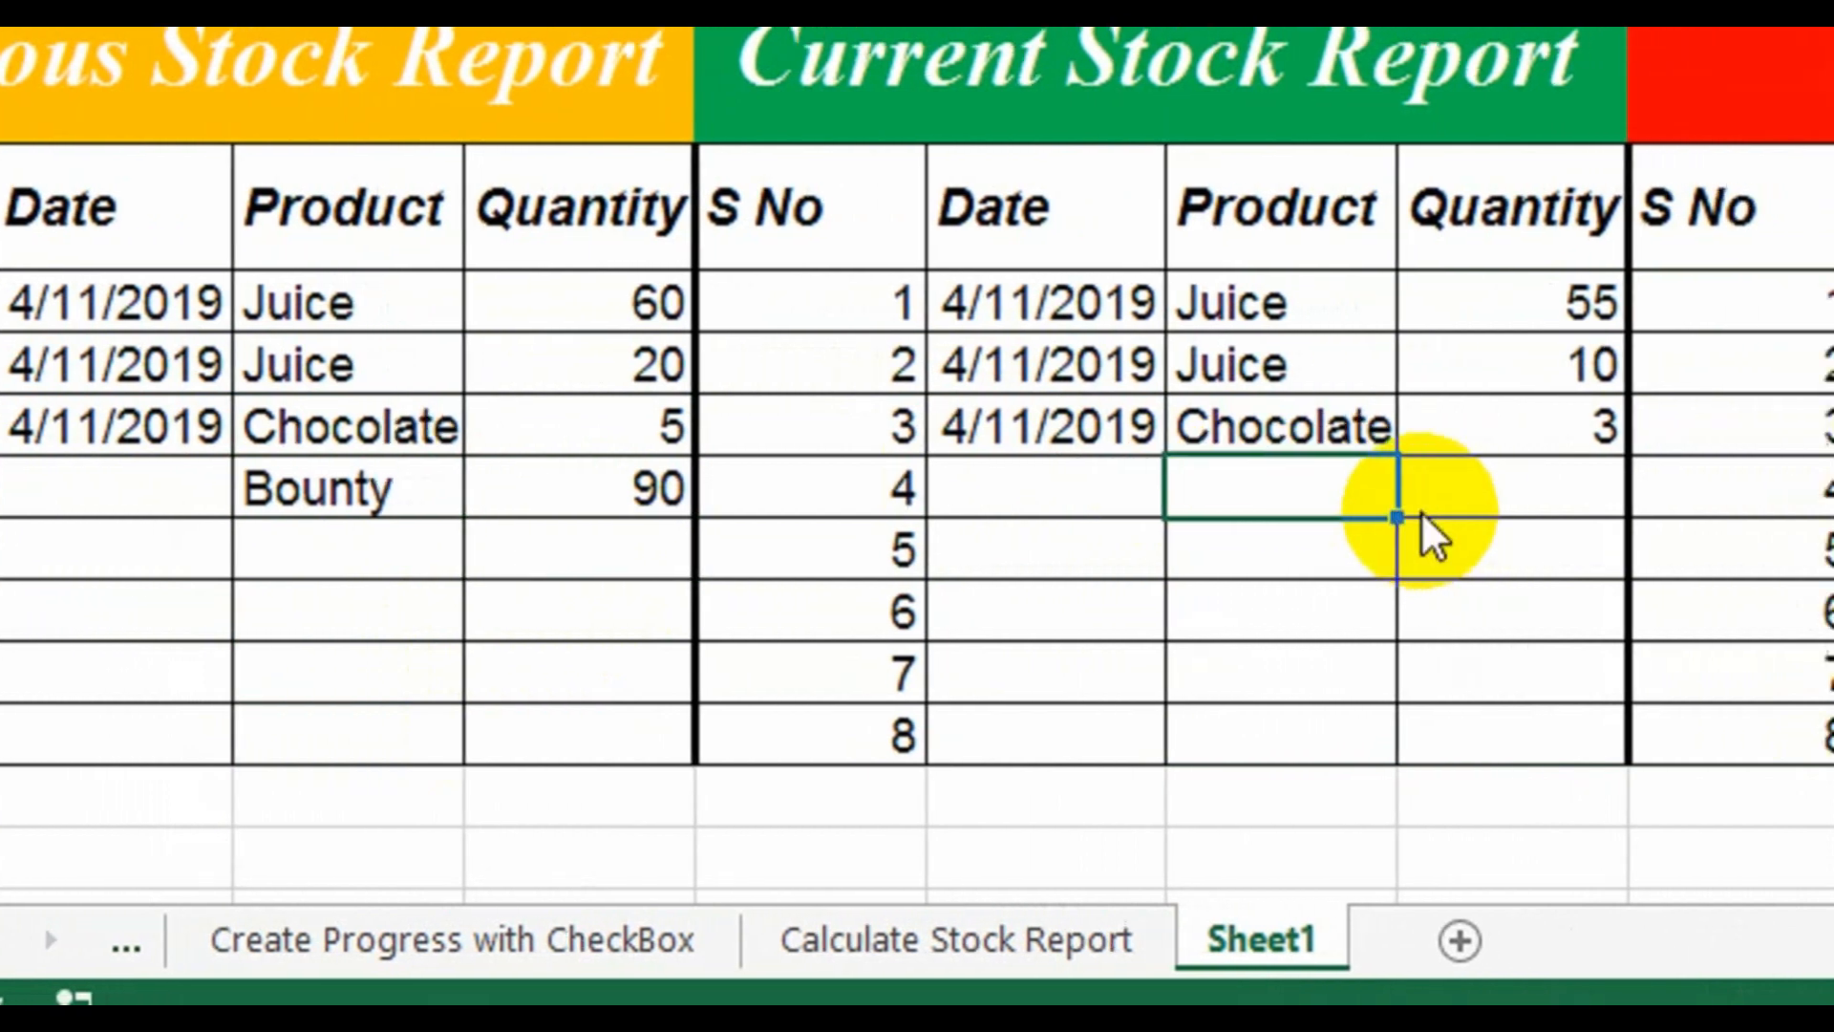
click(1421, 492)
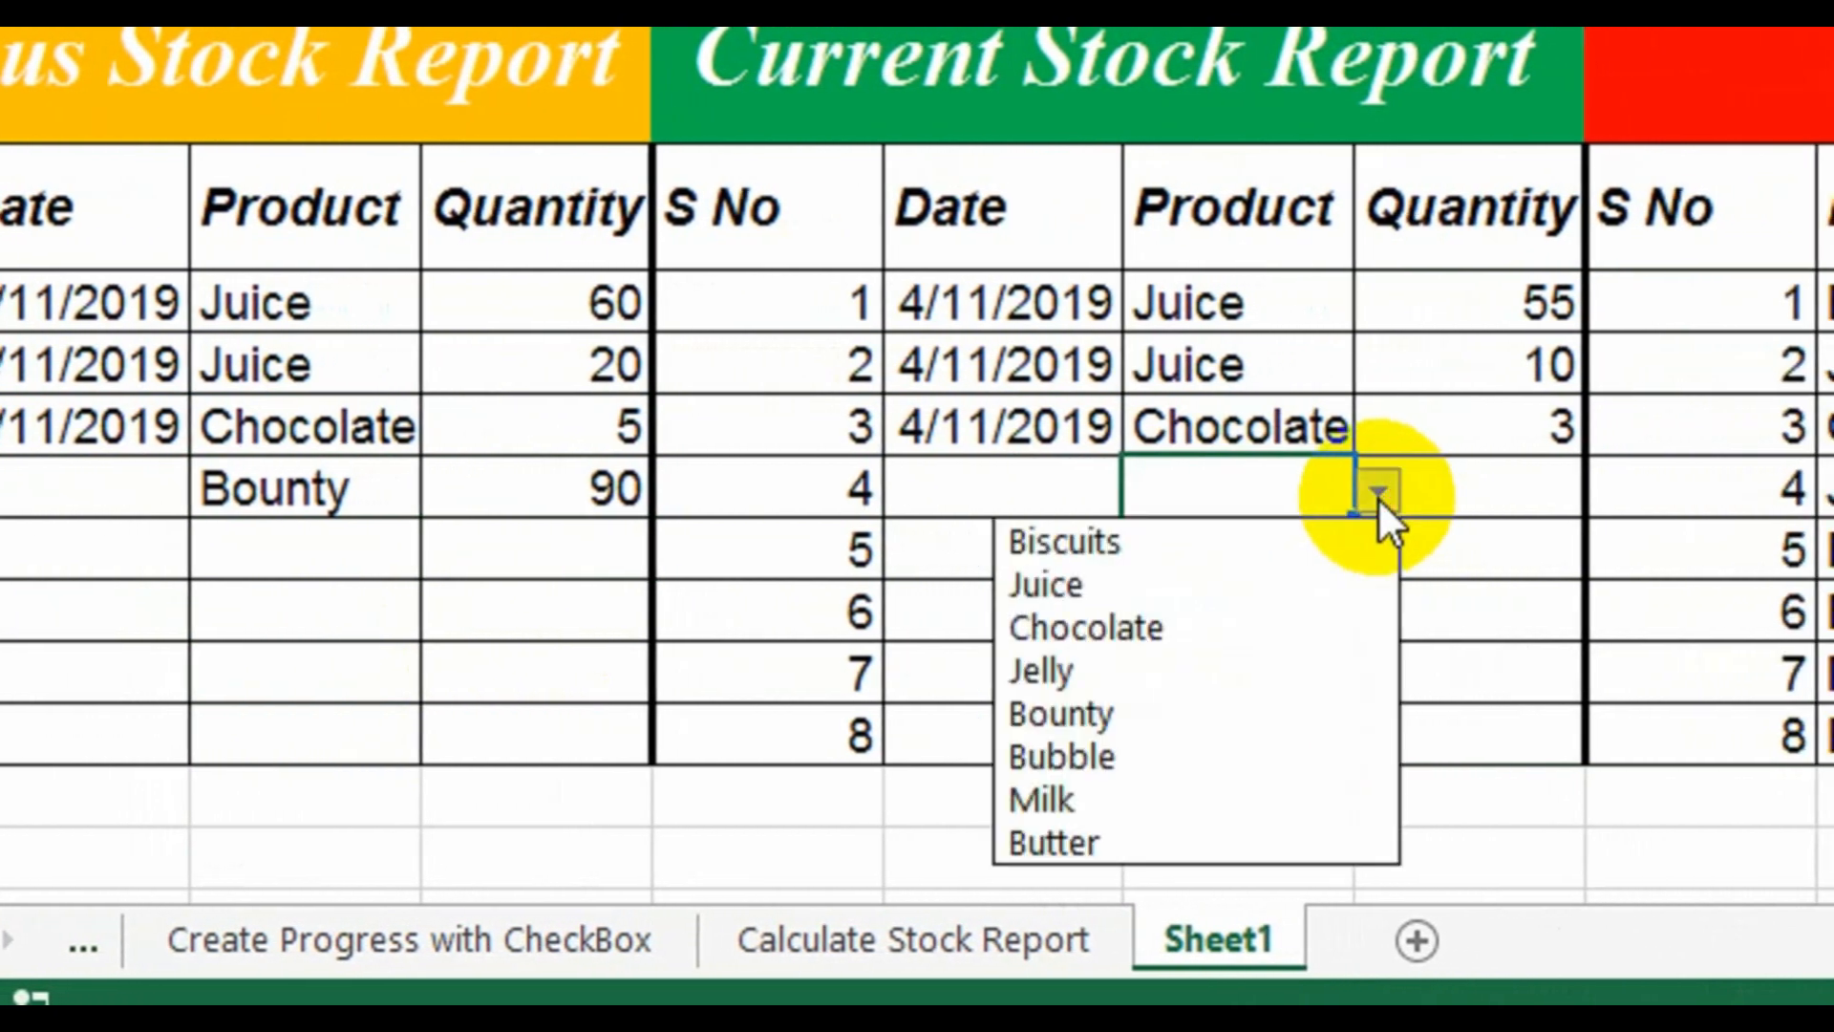
click(1270, 712)
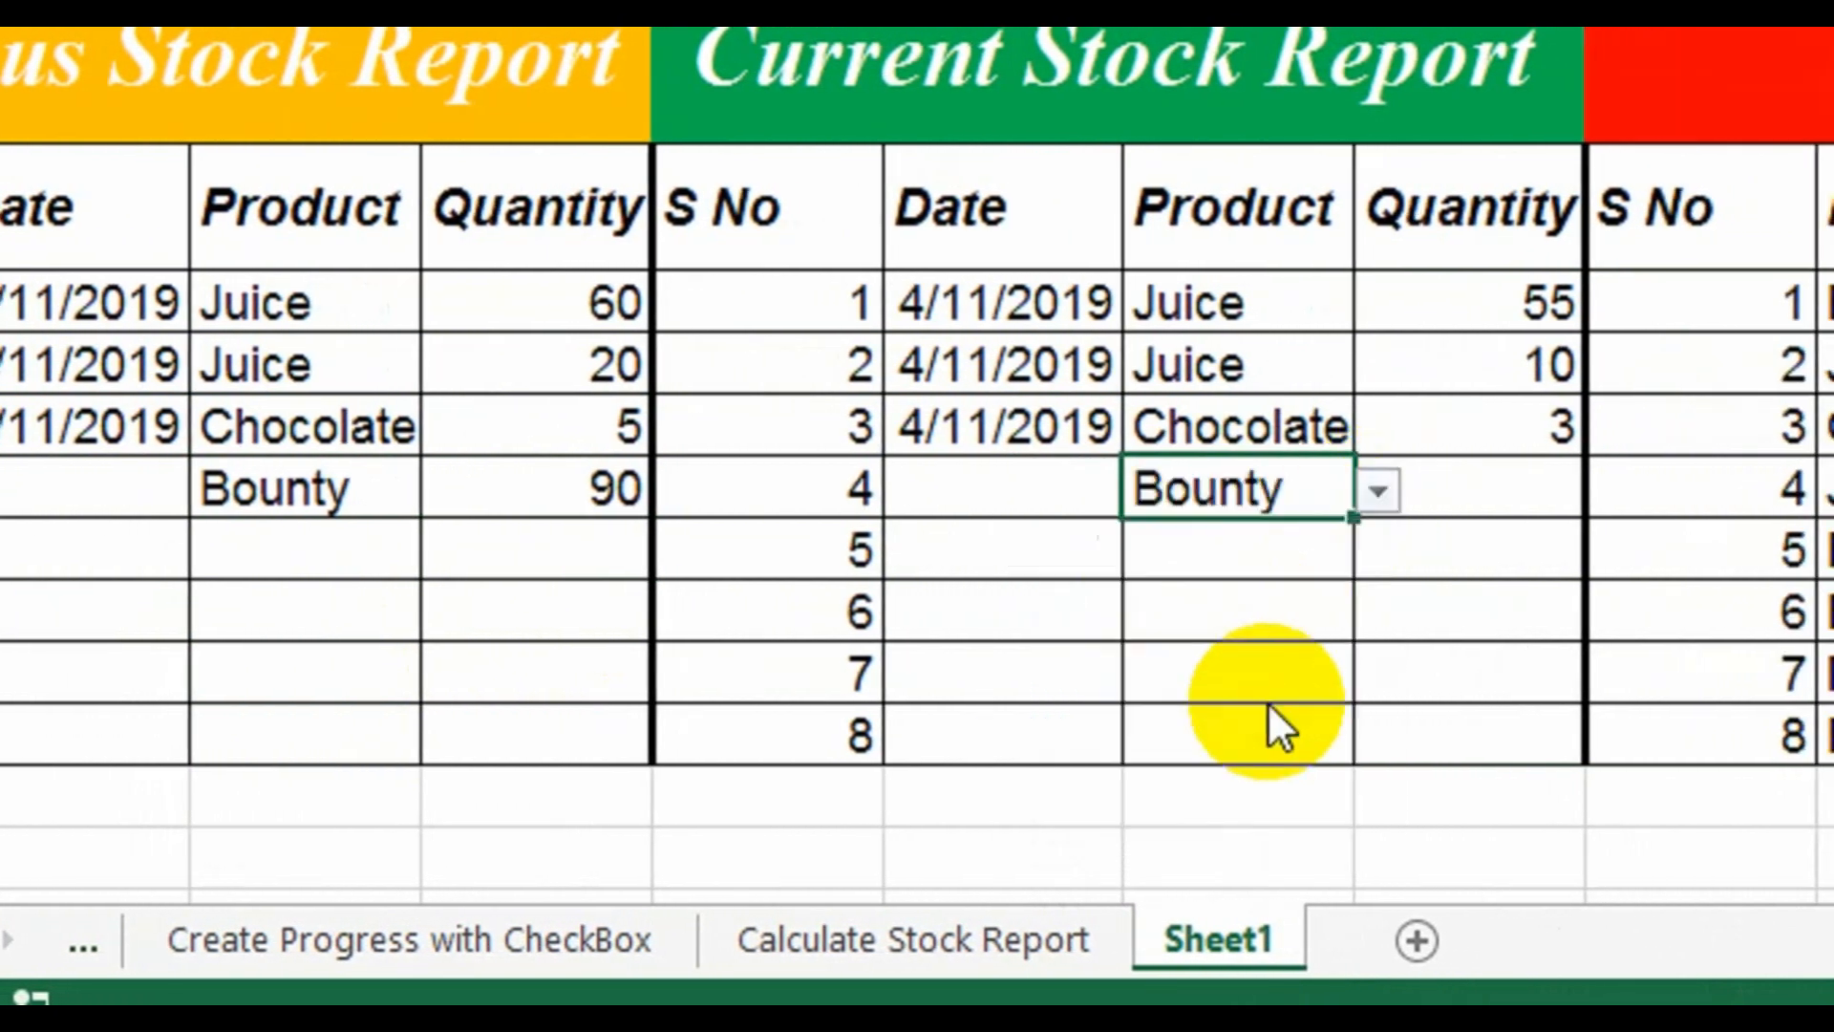
click(1425, 473)
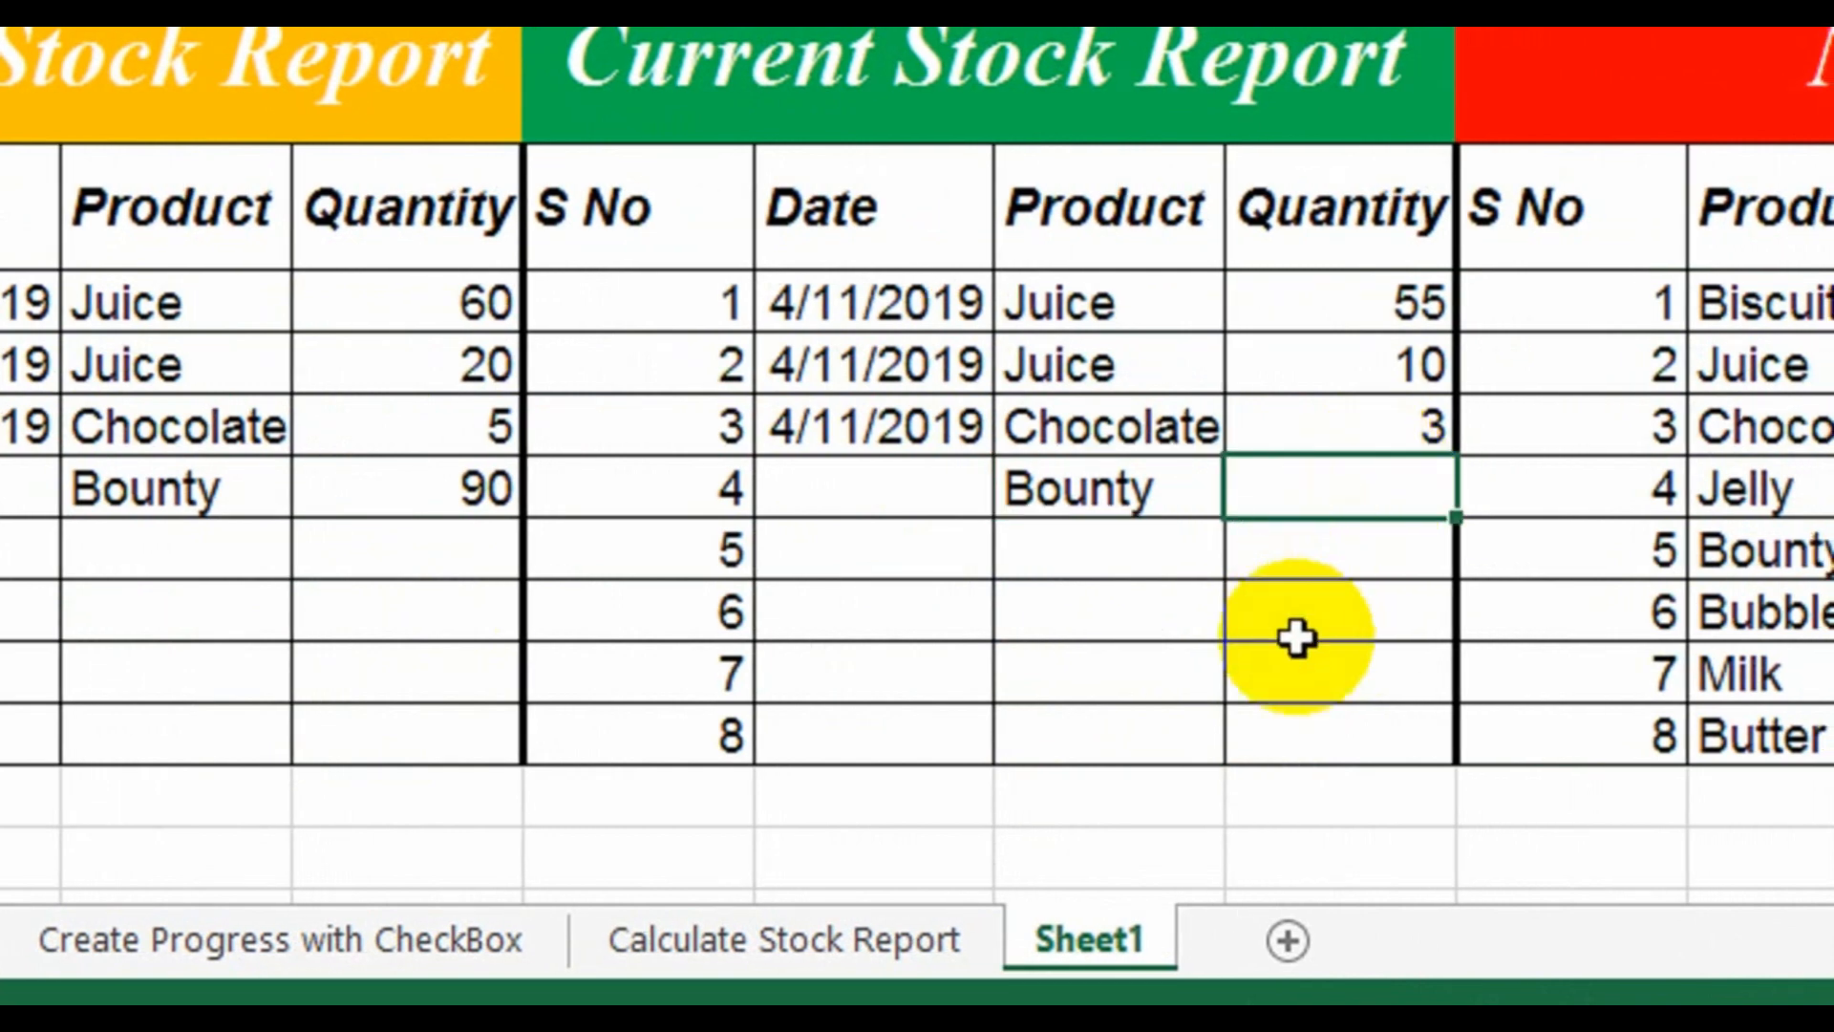
text(50)
key(Return)
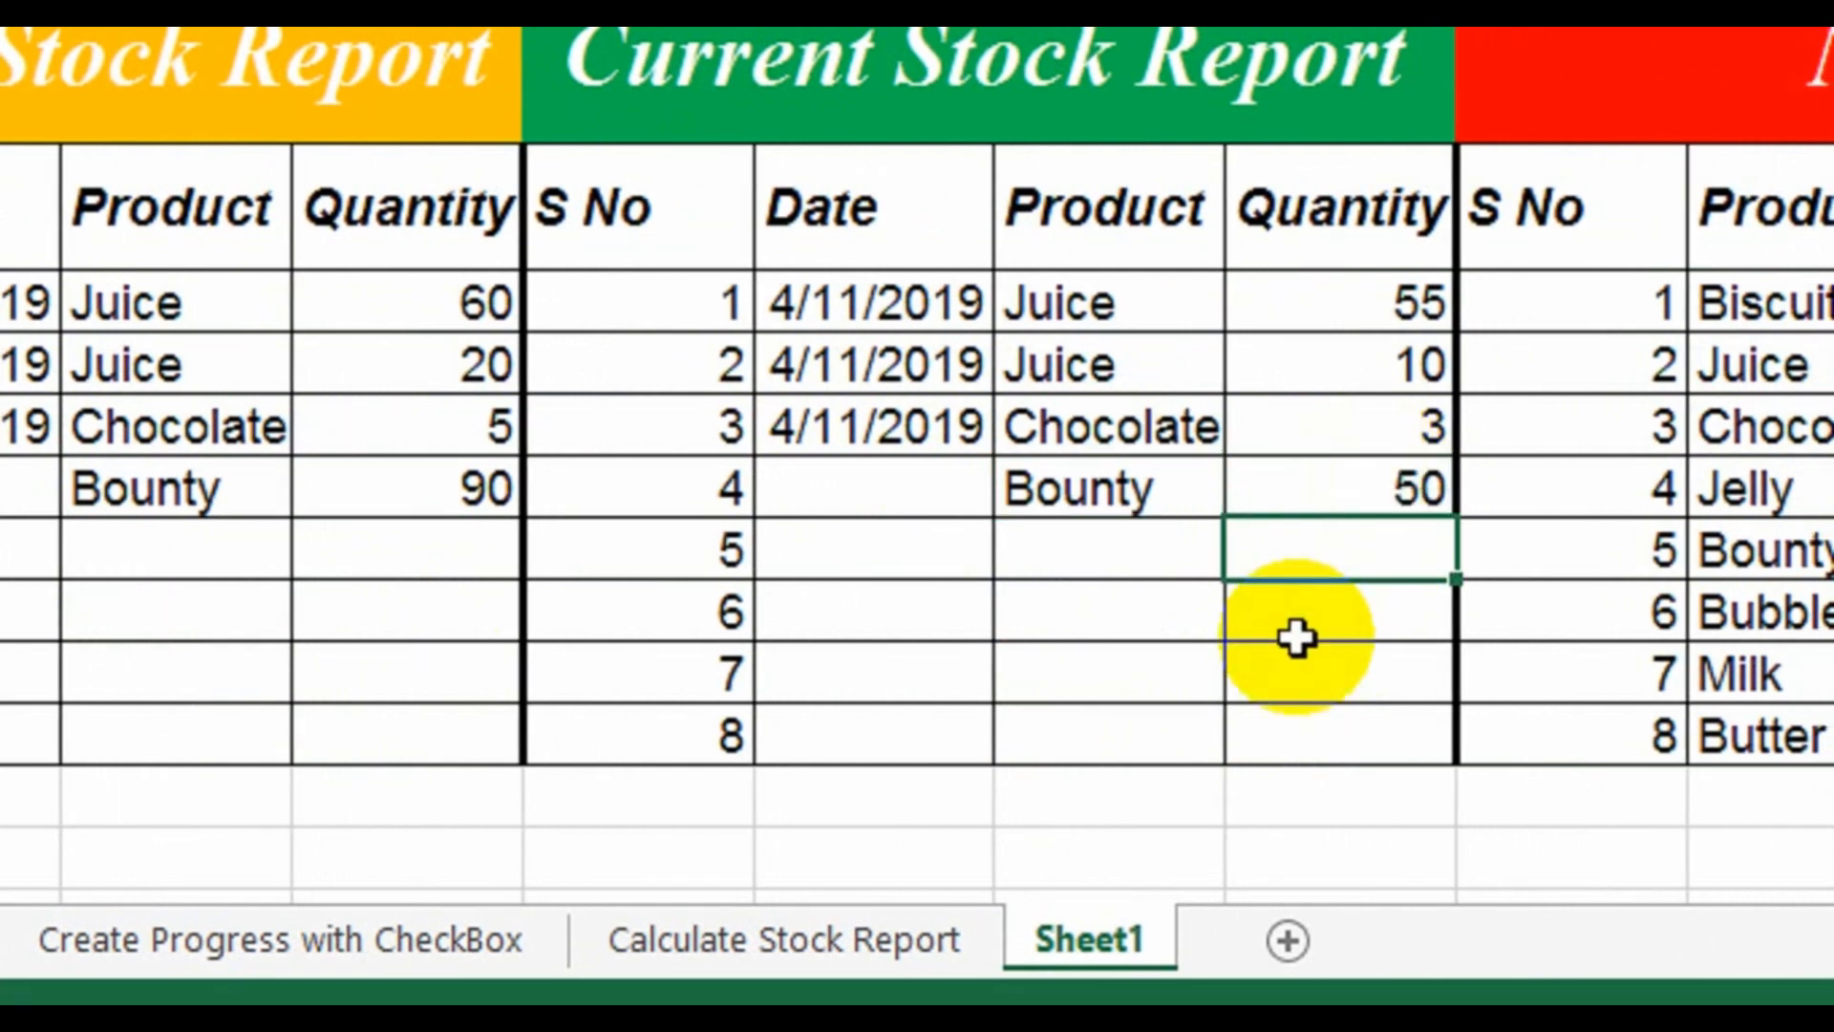